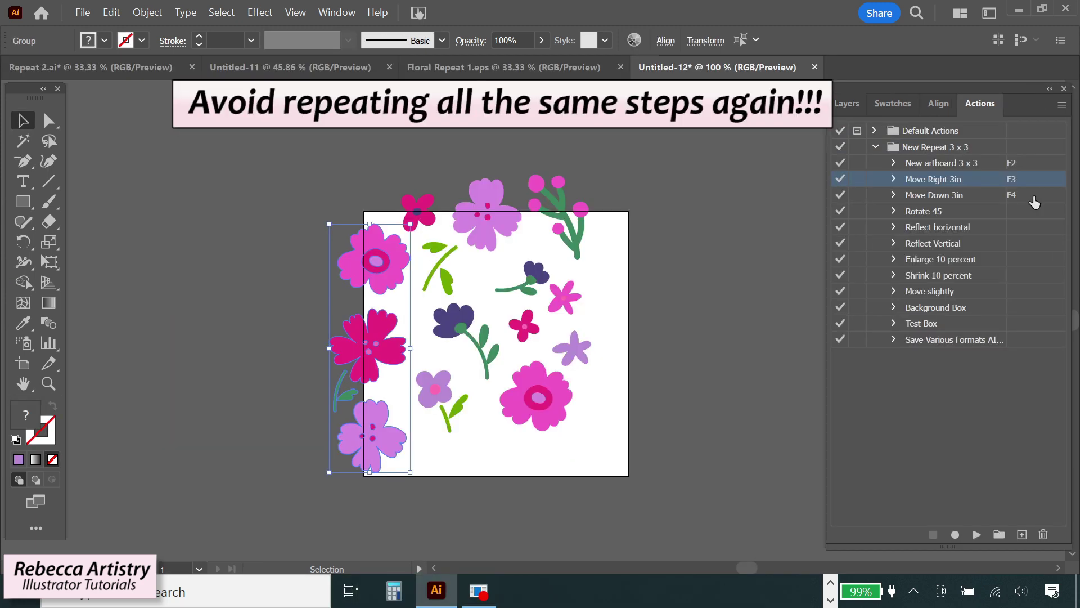
Step: Play the Move Right 3in, Move Down 3in and Background Box actions on the floral repeat artwork
key("F3")
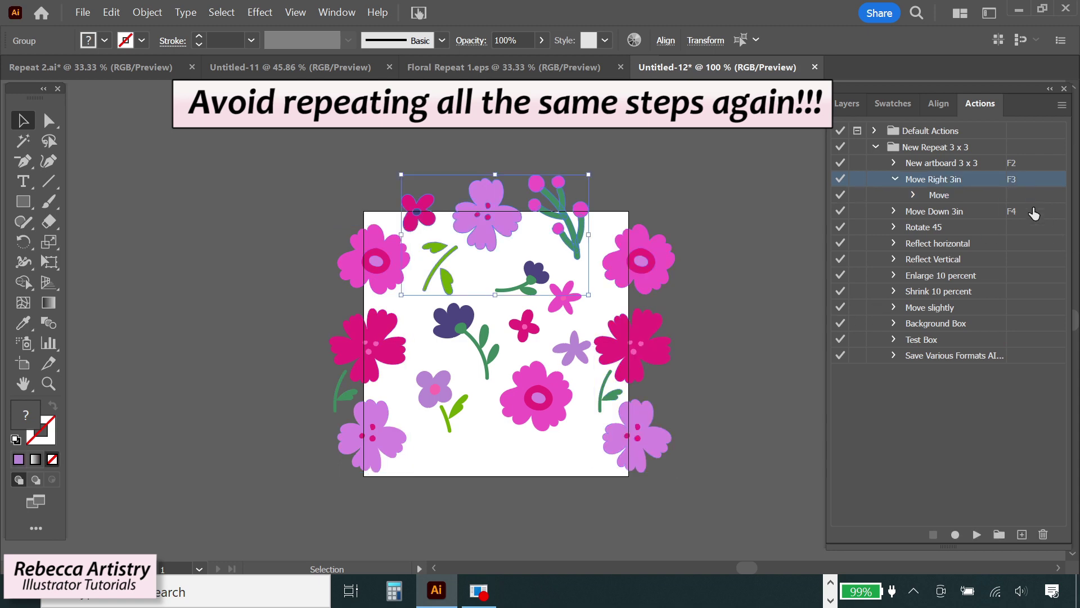
key("F4")
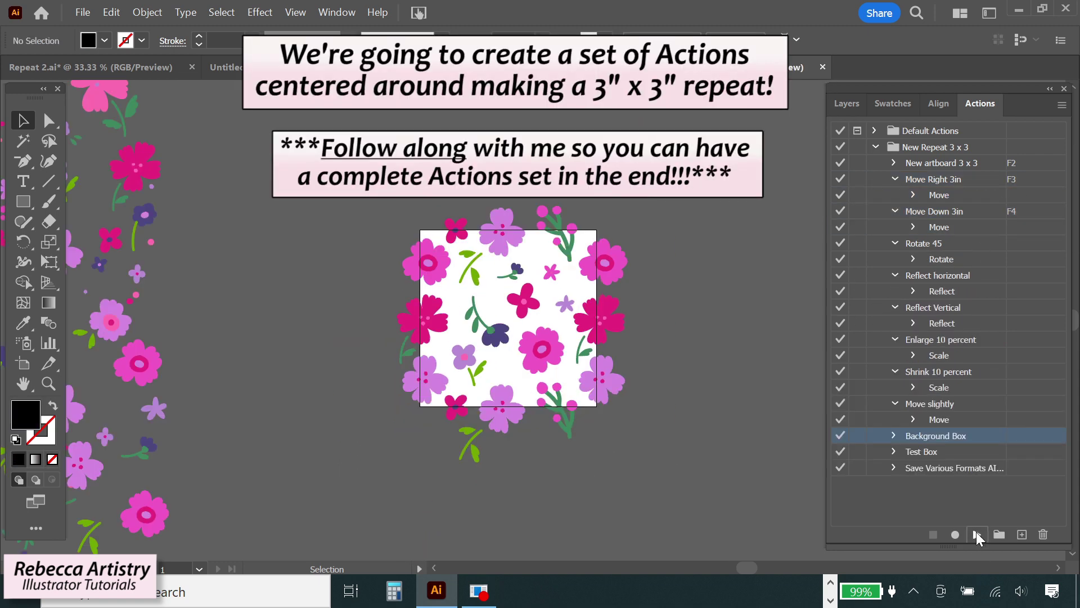
left_click(977, 533)
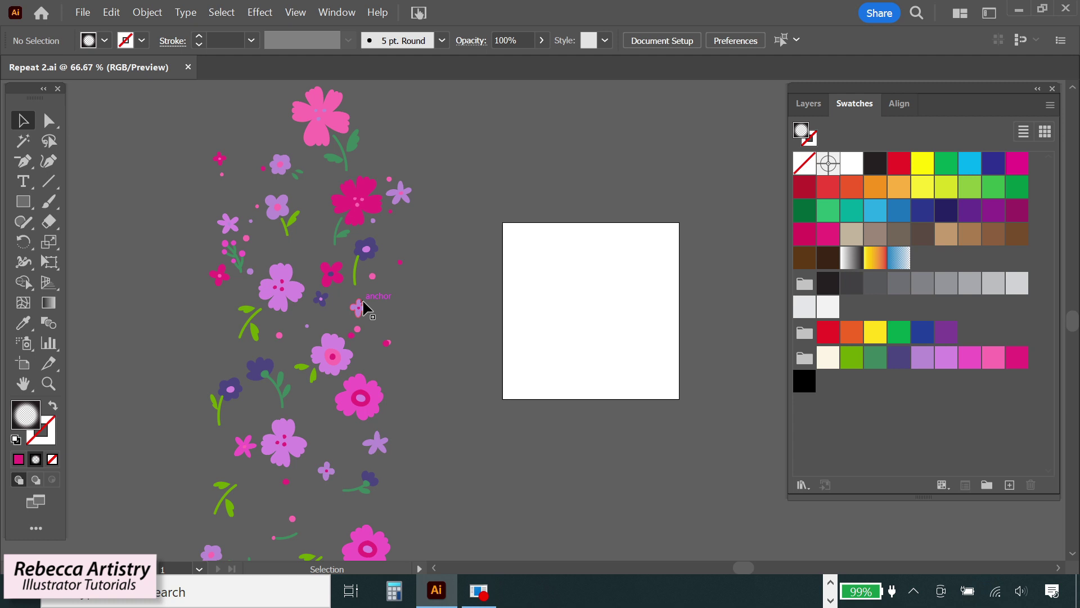
Step: Show the Actions panel, dock it beside Align, and expand the Default Actions set and its Opacity 60 (selection) action
left_click(330, 13)
left_click(440, 183)
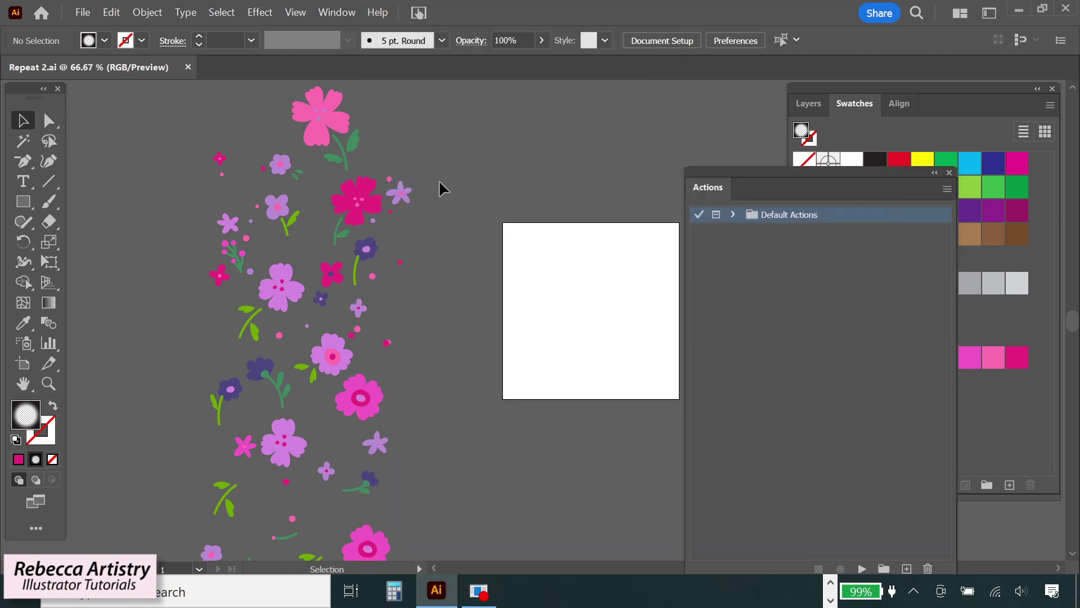
left_click_drag(712, 187, 877, 107)
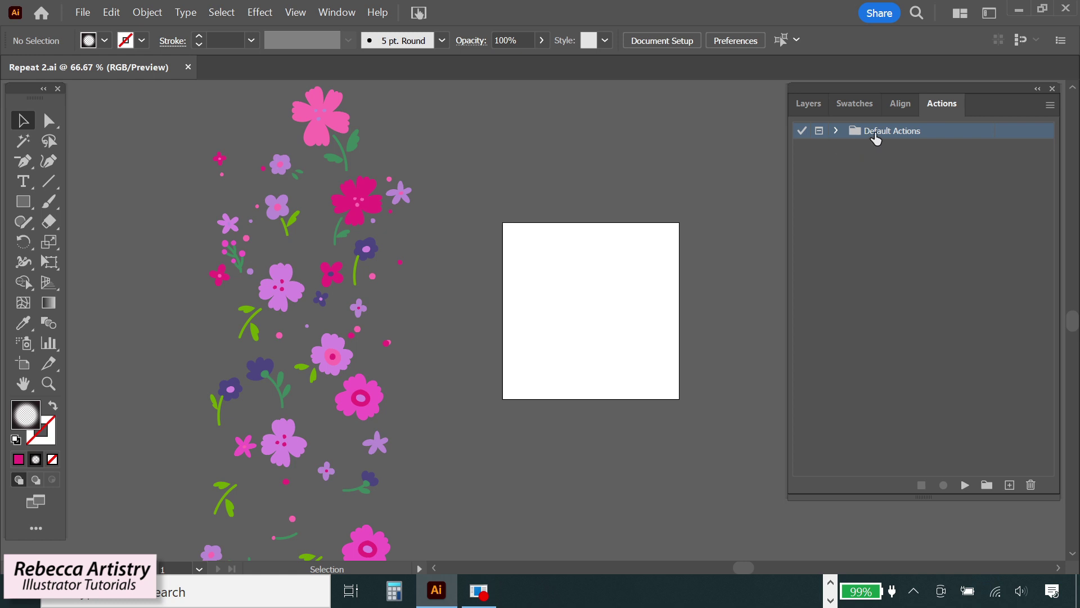
left_click(837, 130)
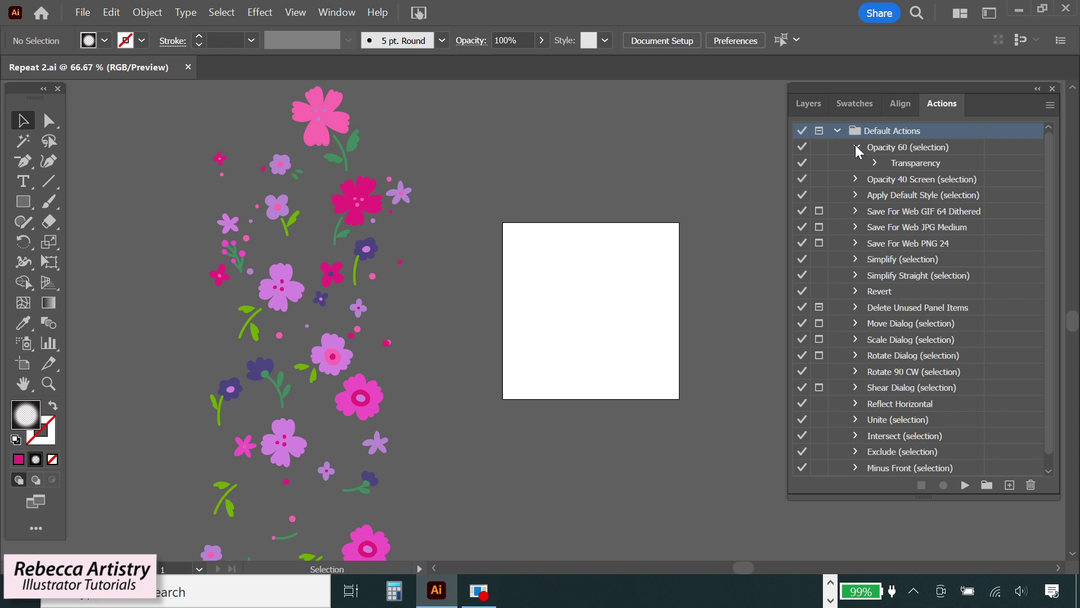
left_click(857, 147)
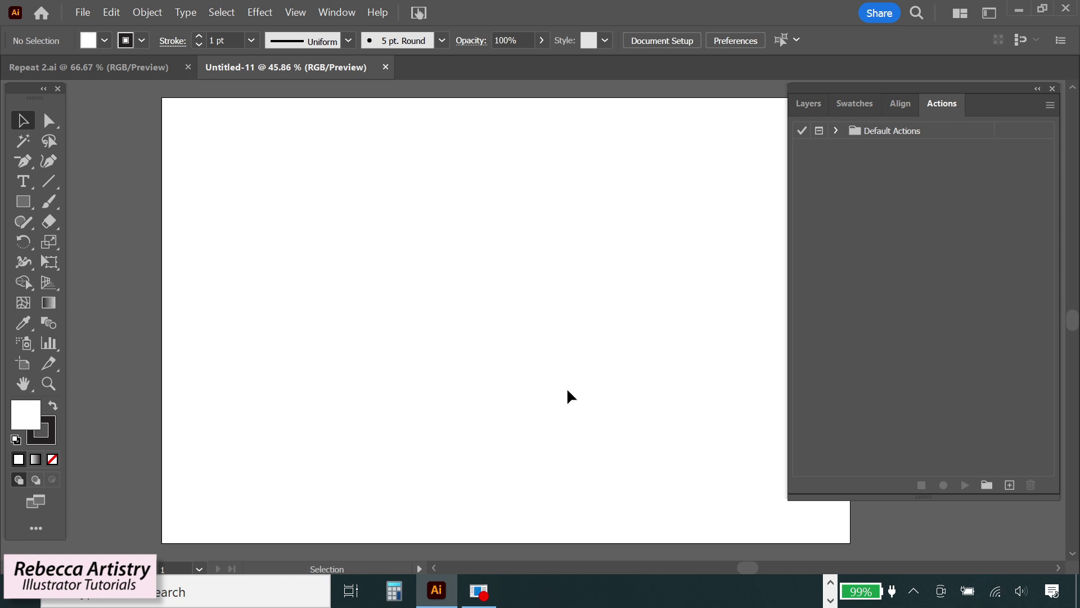
Step: Create a new action set named "New Repeat 3 x 3"
left_click(1050, 107)
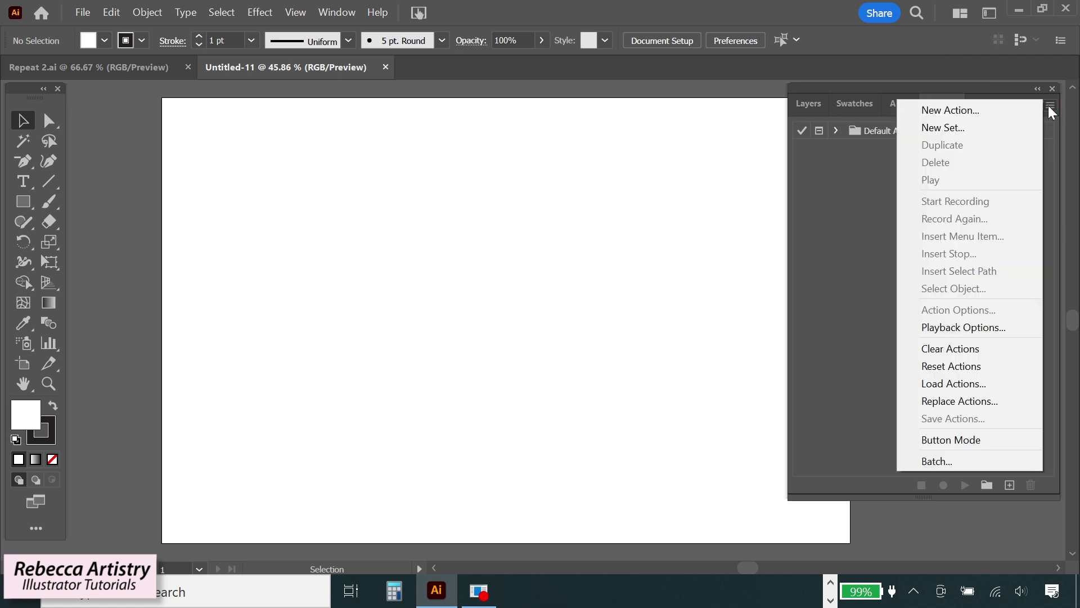
left_click(955, 129)
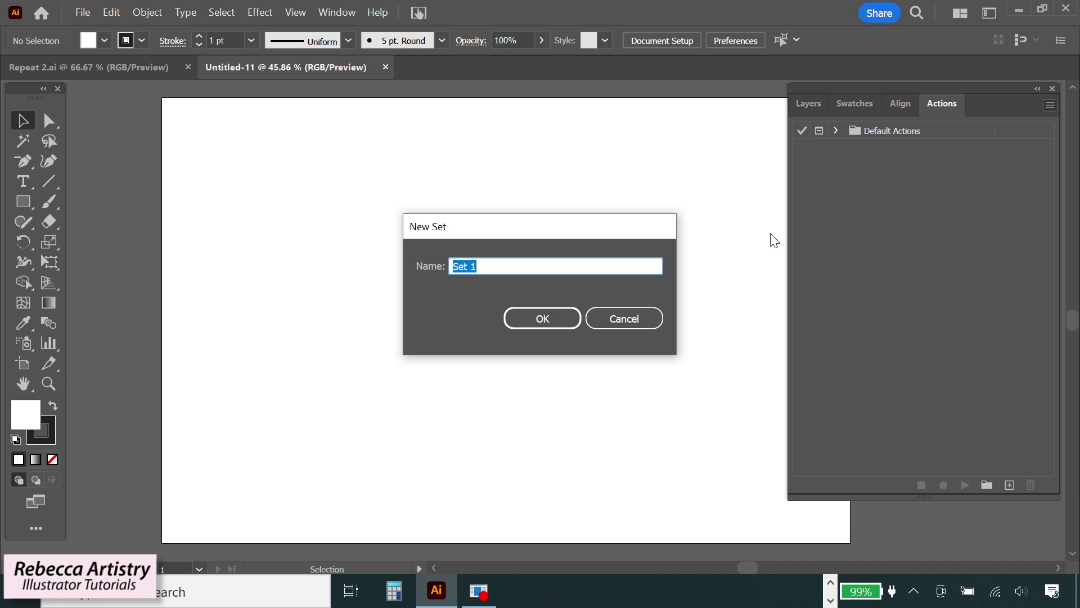
type("New Repeat 3 x 3")
left_click(549, 323)
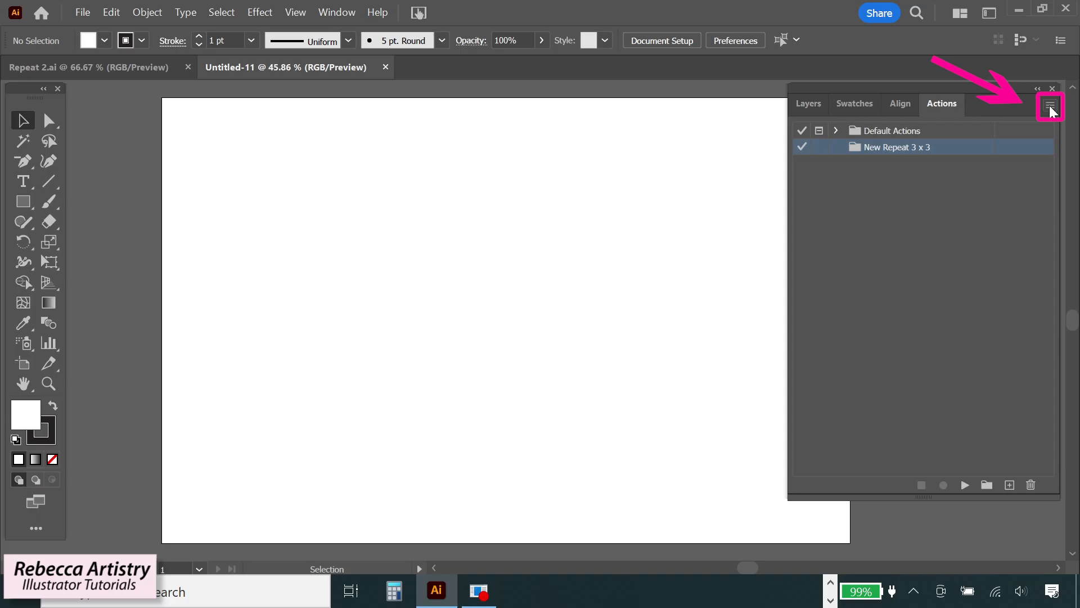
Step: Start a new action named "New artboard 3 x 3" in the New Repeat 3 x 3 set
left_click(1049, 106)
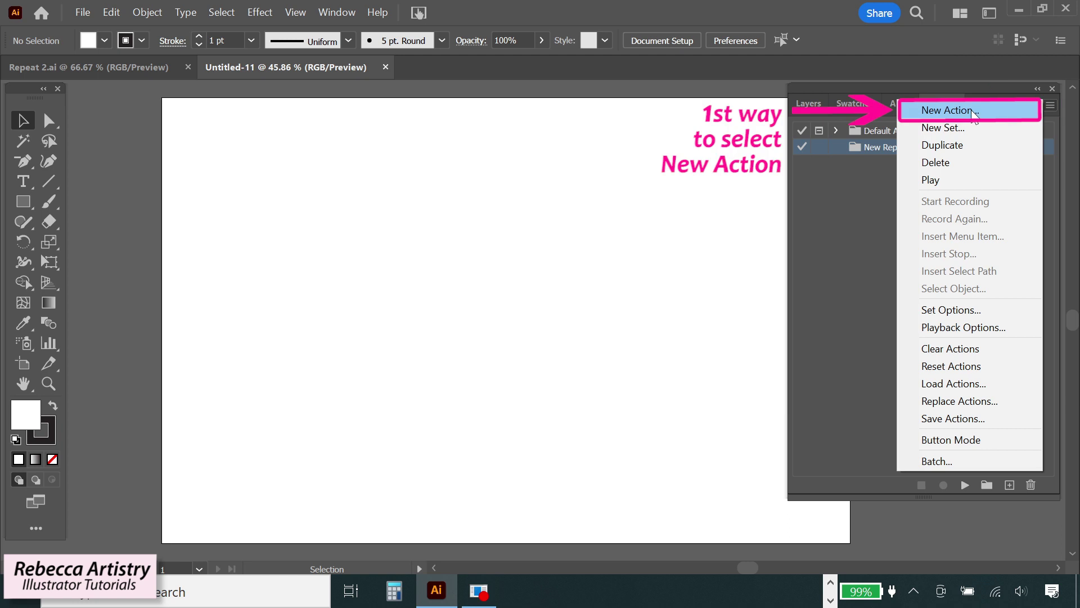
left_click(831, 309)
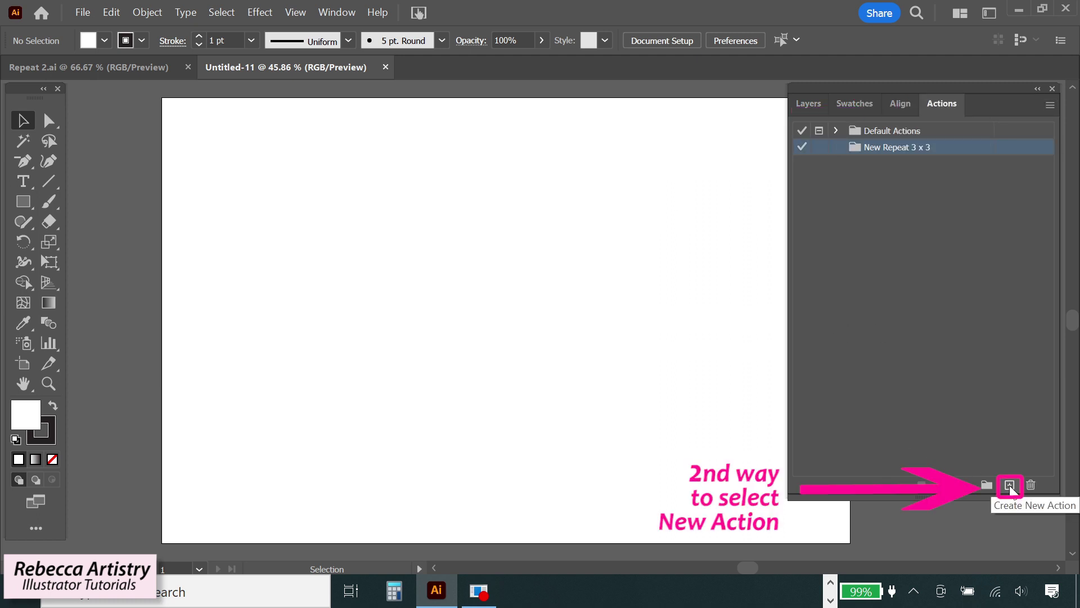
left_click(1010, 486)
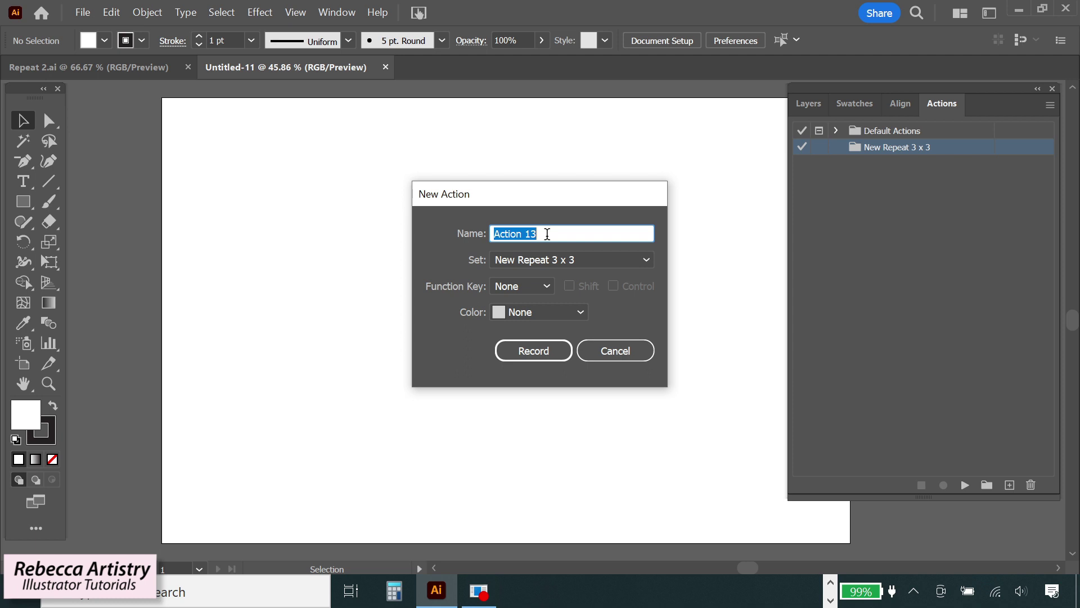
type("New artboard 3")
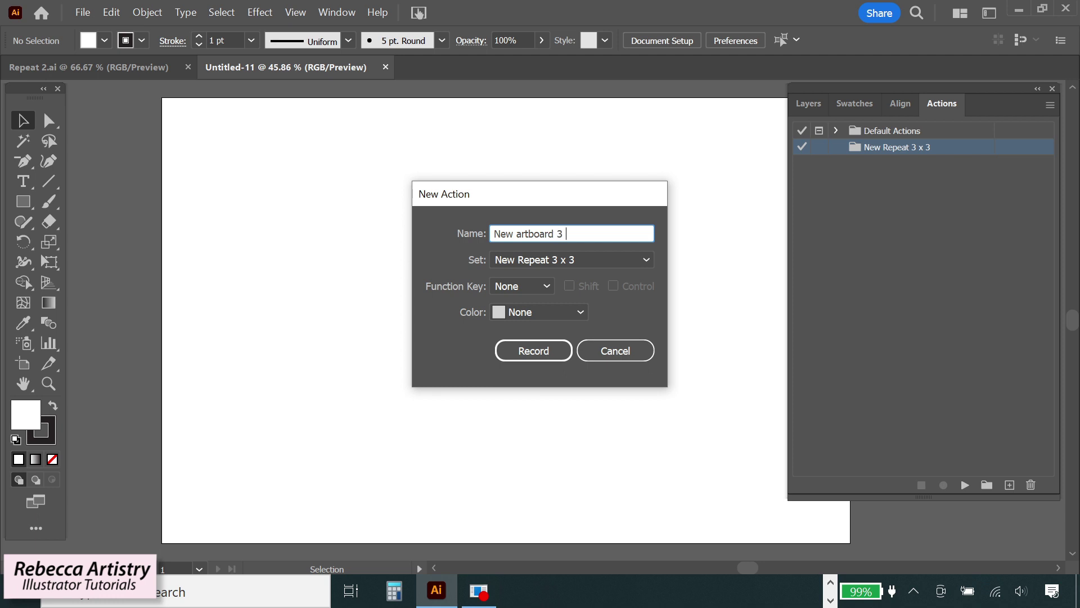
type(" x 3")
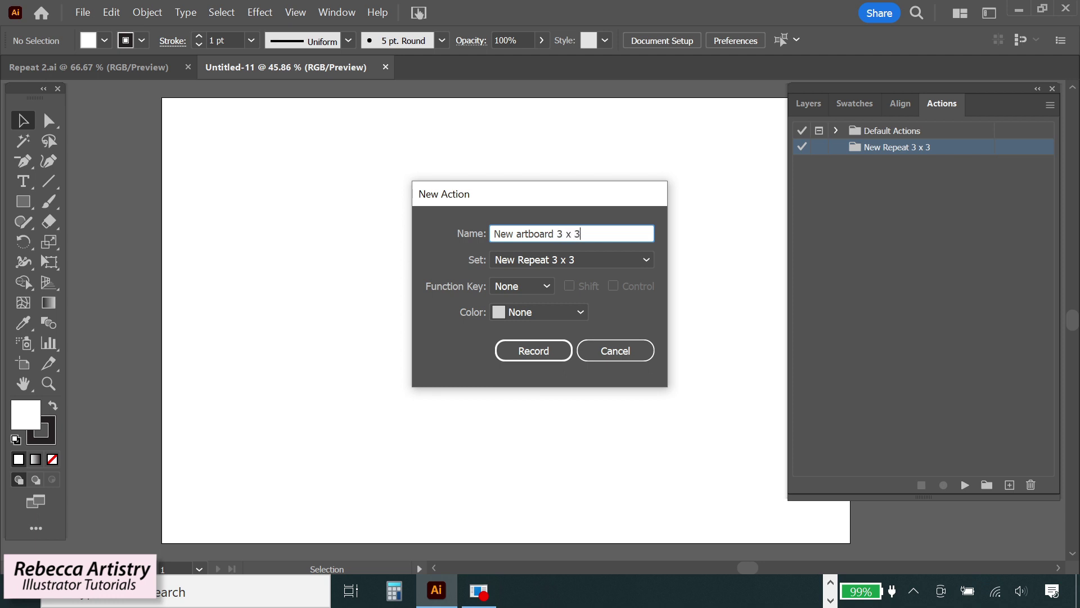
Step: Assign function key F2 and the colour Violet to the new action and begin recording it
left_click(546, 286)
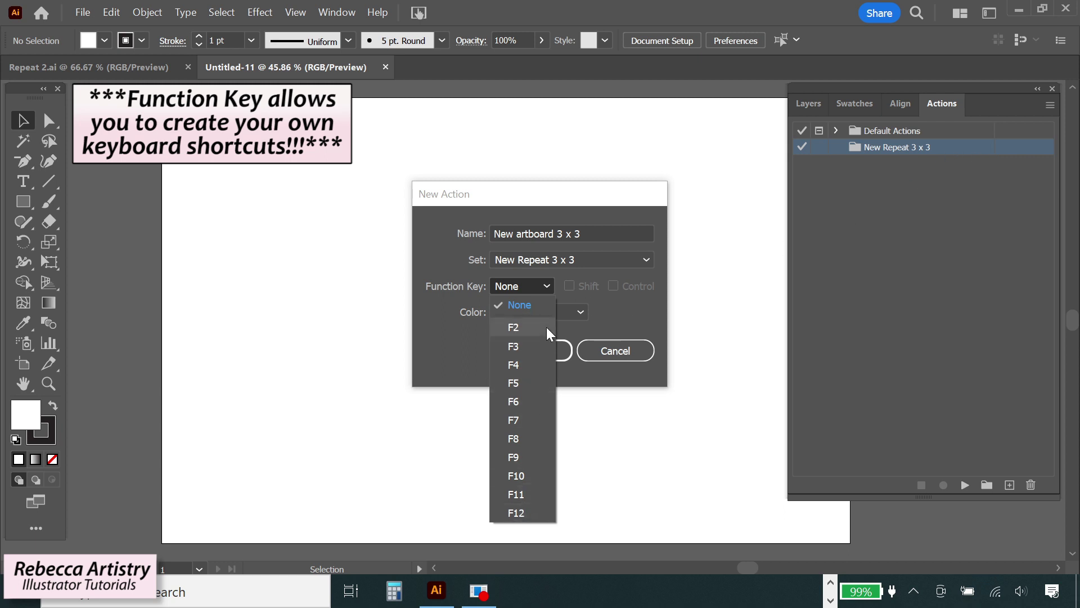
left_click(513, 327)
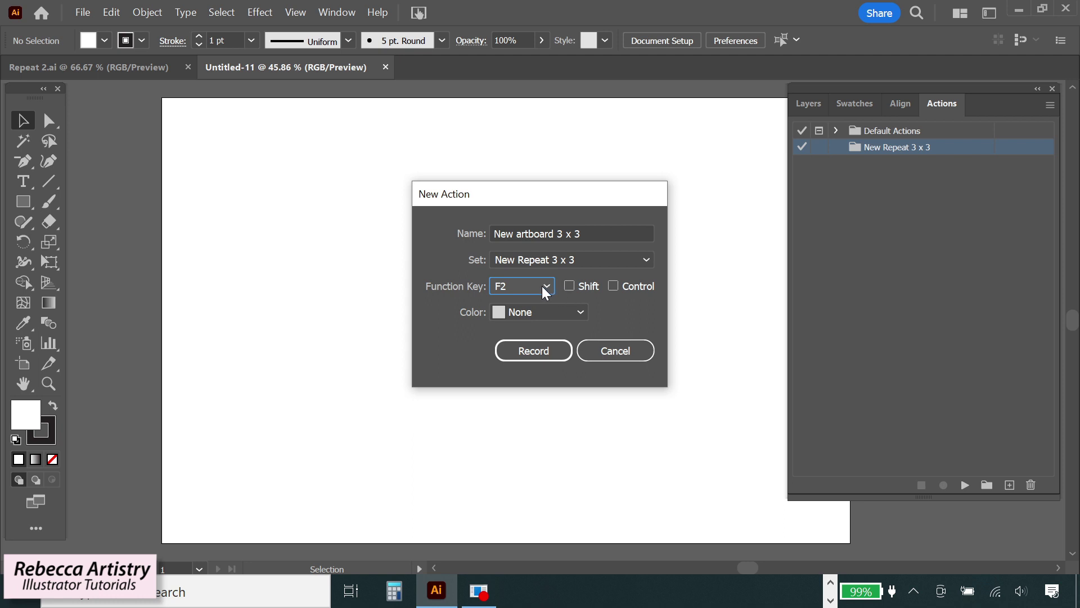
left_click(541, 286)
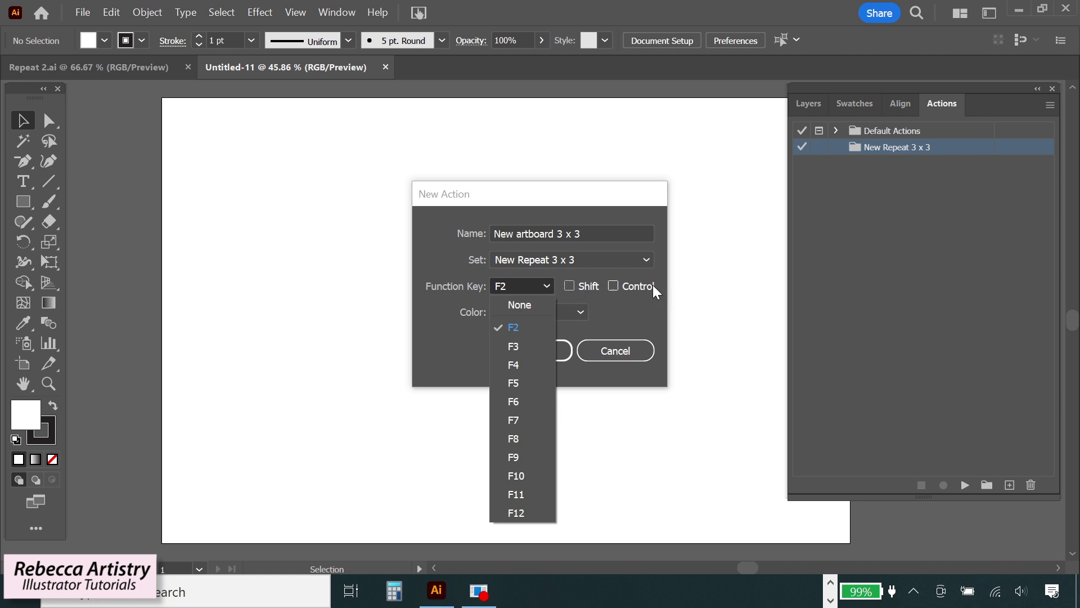
left_click(629, 311)
left_click(578, 311)
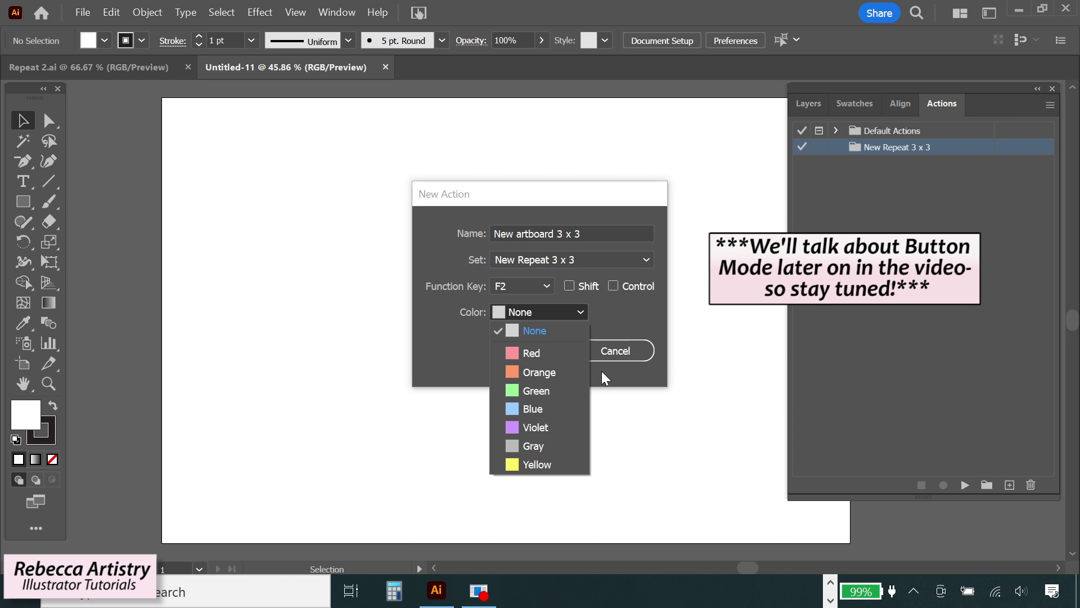
left_click(539, 426)
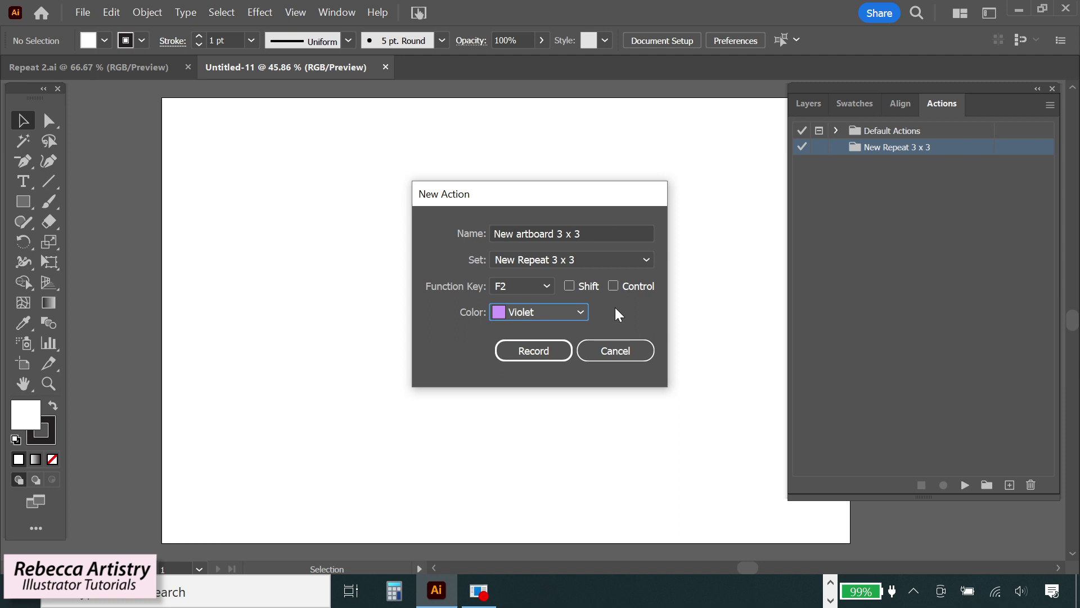
left_click(533, 351)
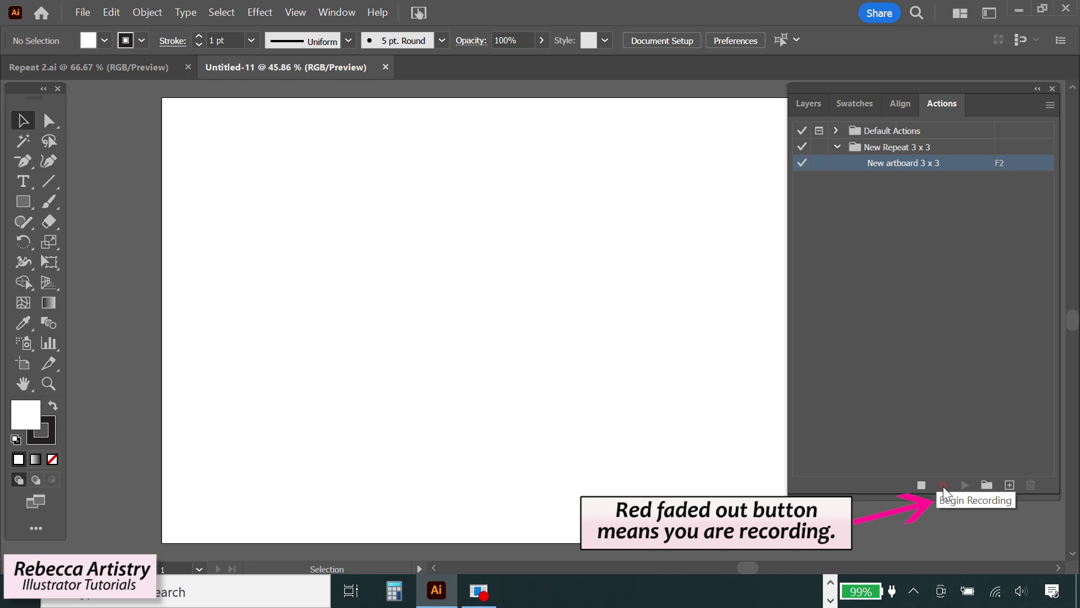
Step: Create a new document 3 in wide and 3 in high, keeping RGB Color and High (300 ppi) raster effects
left_click(82, 12)
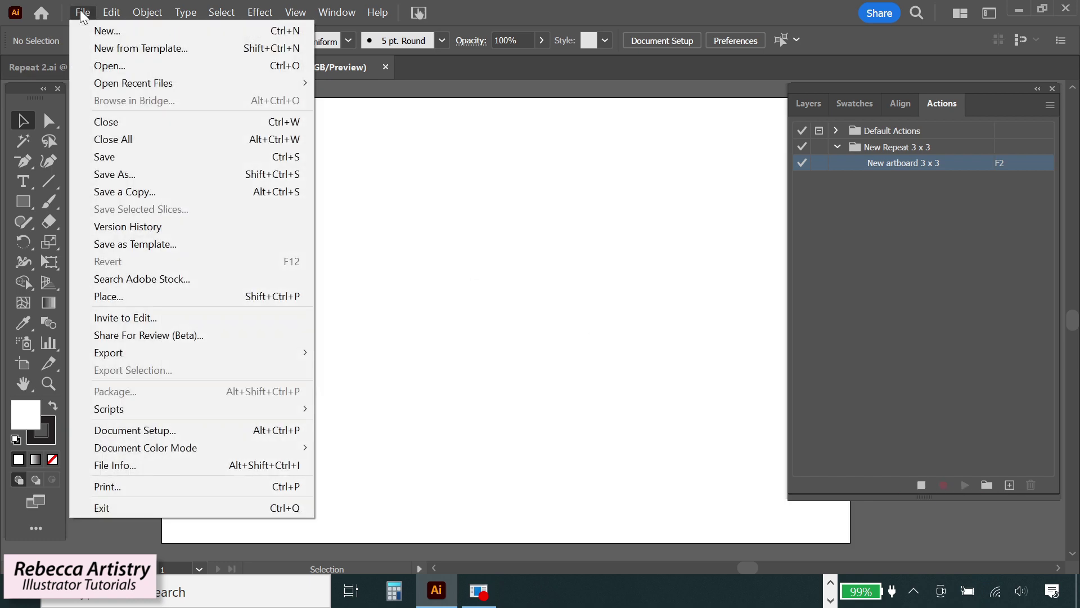
left_click(104, 29)
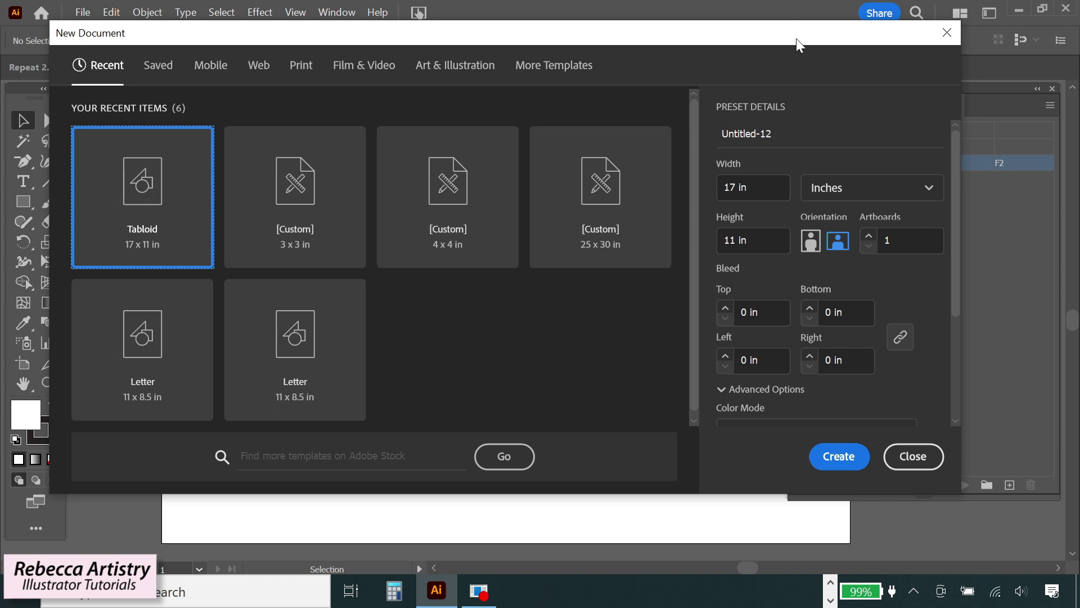
left_click_drag(960, 494, 1013, 559)
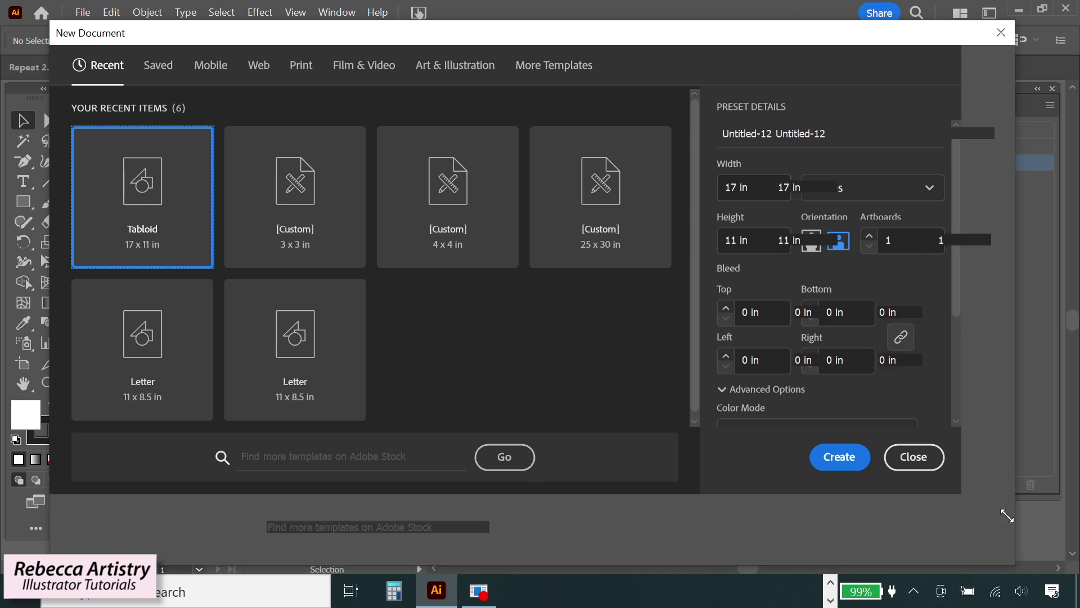
left_click_drag(808, 188, 758, 201)
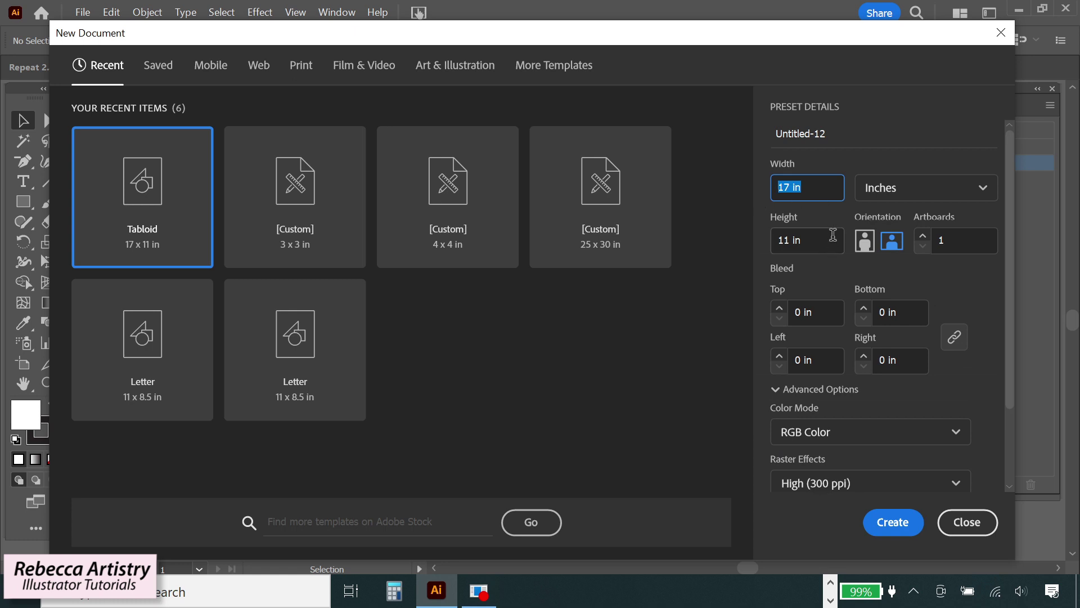
type("3")
key("Tab")
type("3")
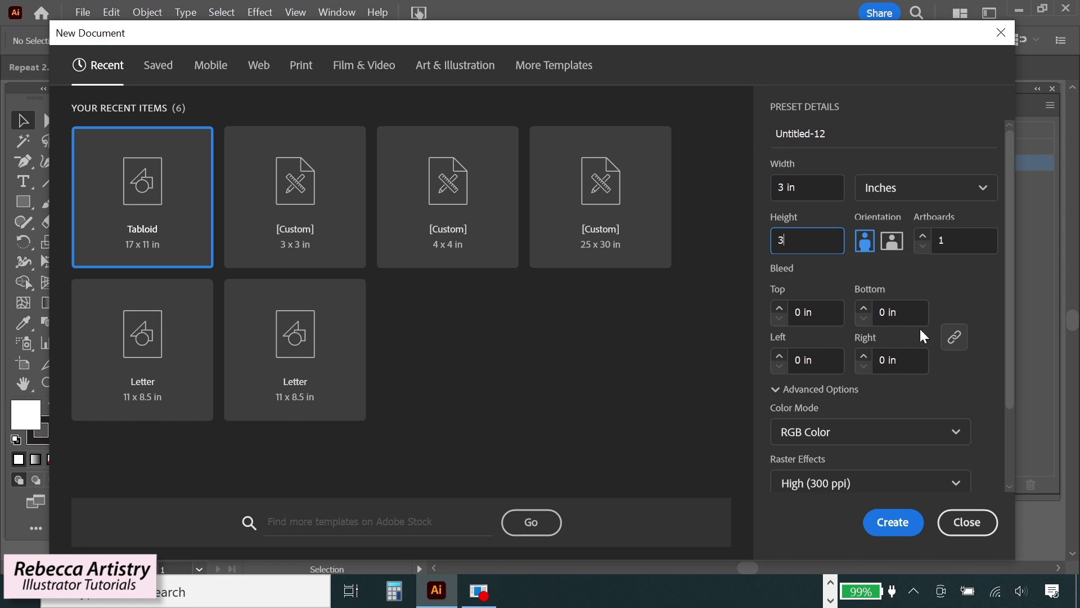
left_click(974, 295)
scroll(902, 359, "down", 3)
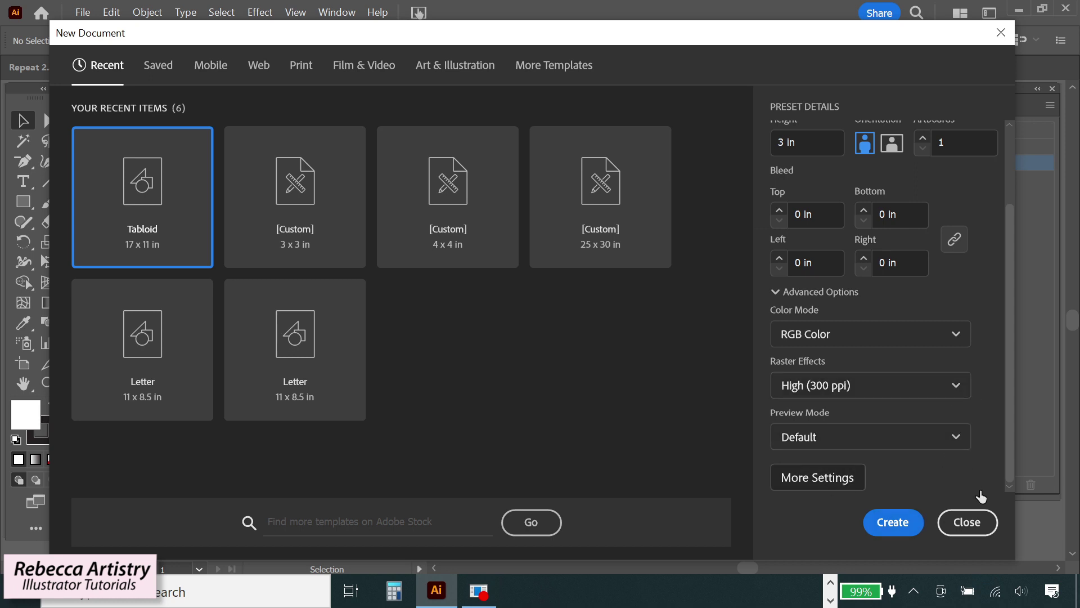
left_click(897, 528)
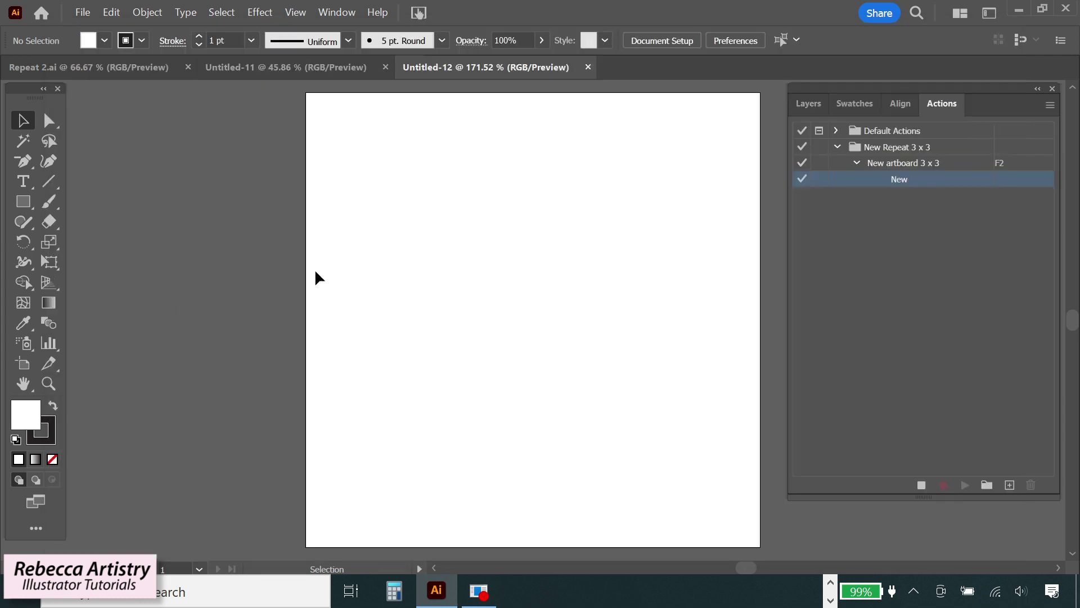
Step: Check the new artboard's width and height, return to the Selection tool, and stop recording the action
left_click(24, 366)
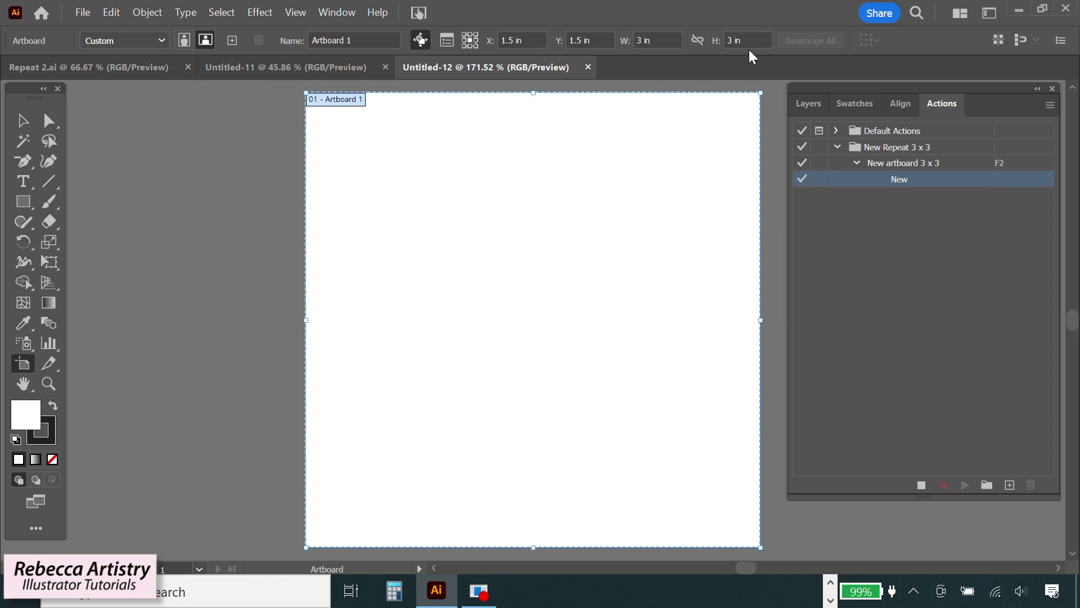
left_click(23, 121)
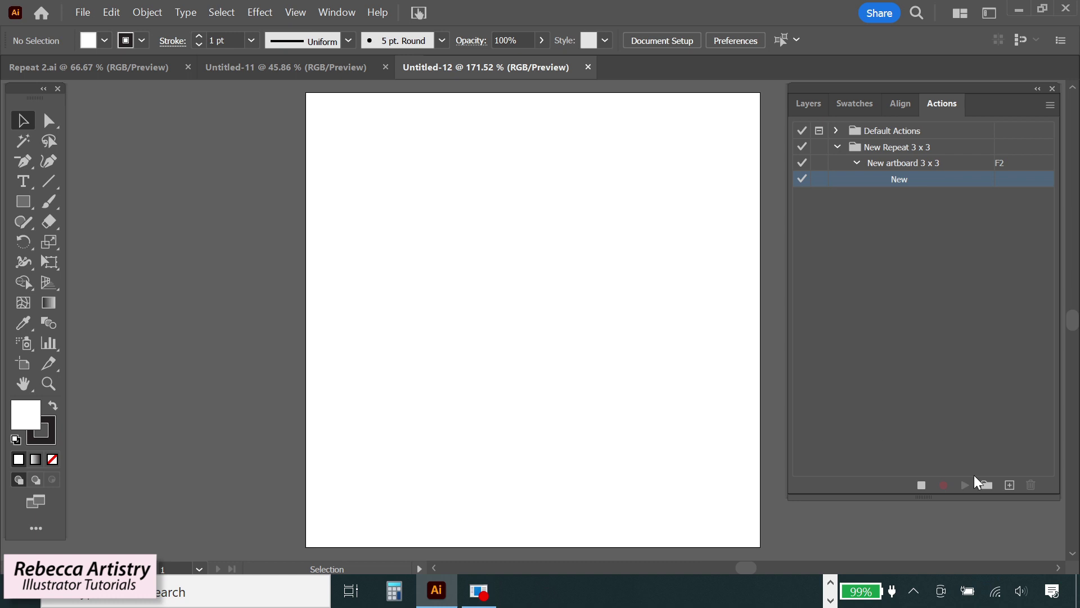
left_click(922, 487)
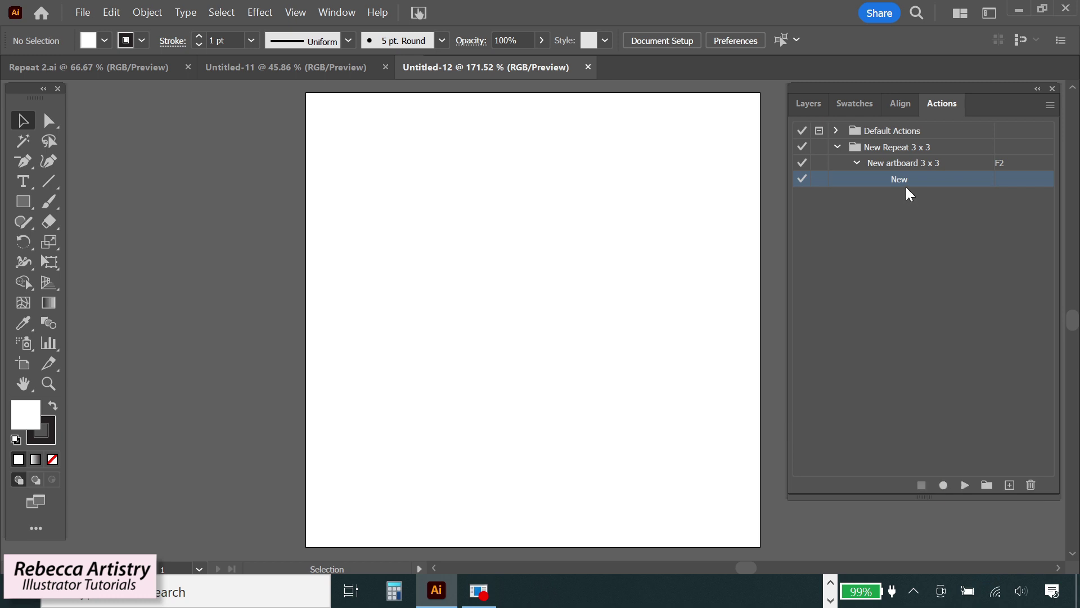
Step: Collapse the New artboard 3 x 3 action's recorded commands and select the action
left_click(855, 162)
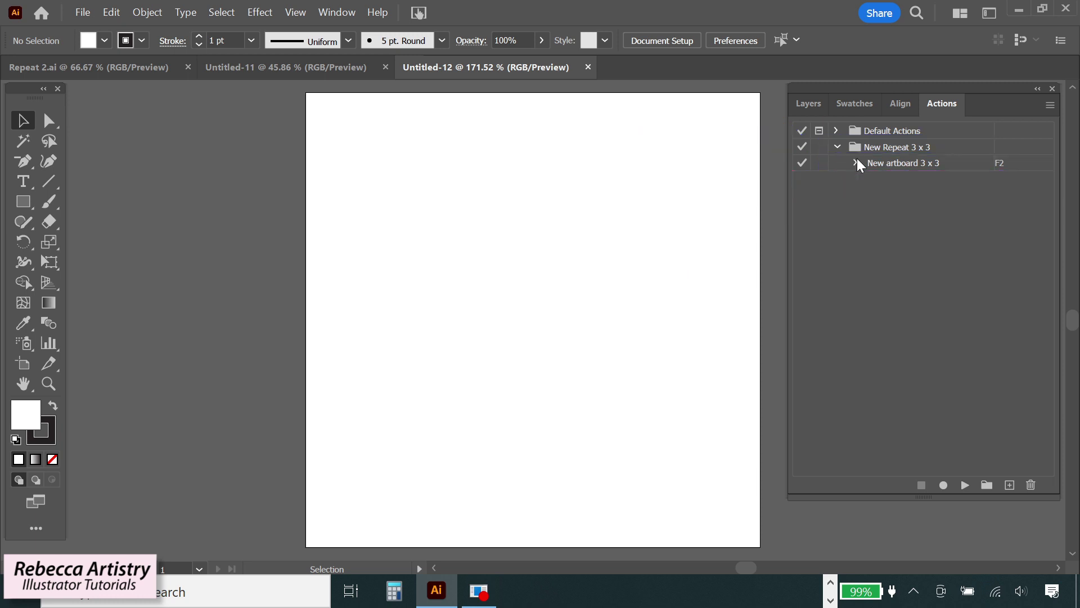
left_click(894, 168)
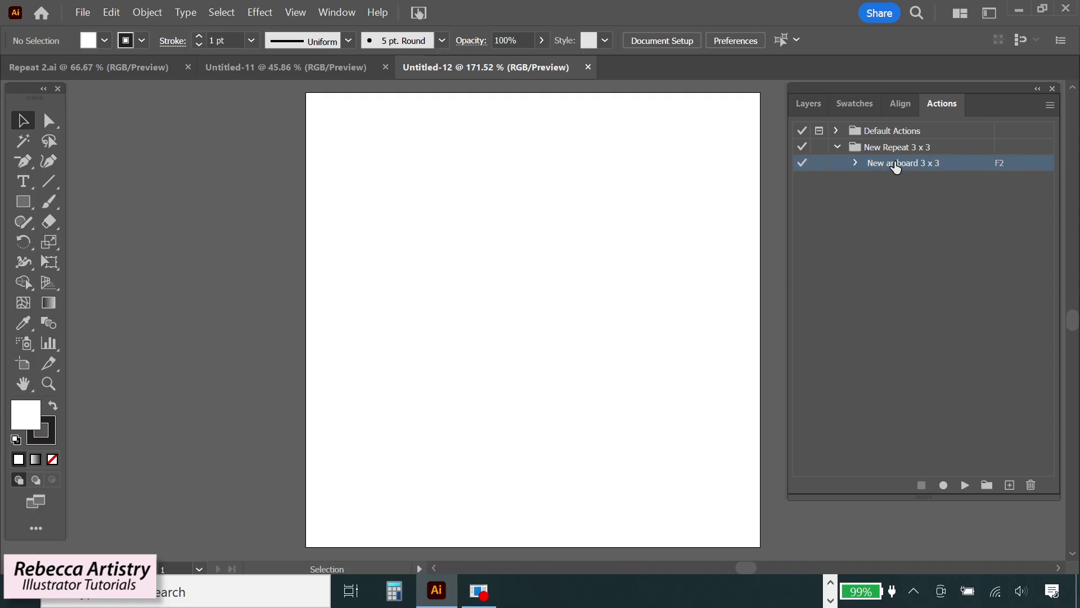
left_click(934, 151)
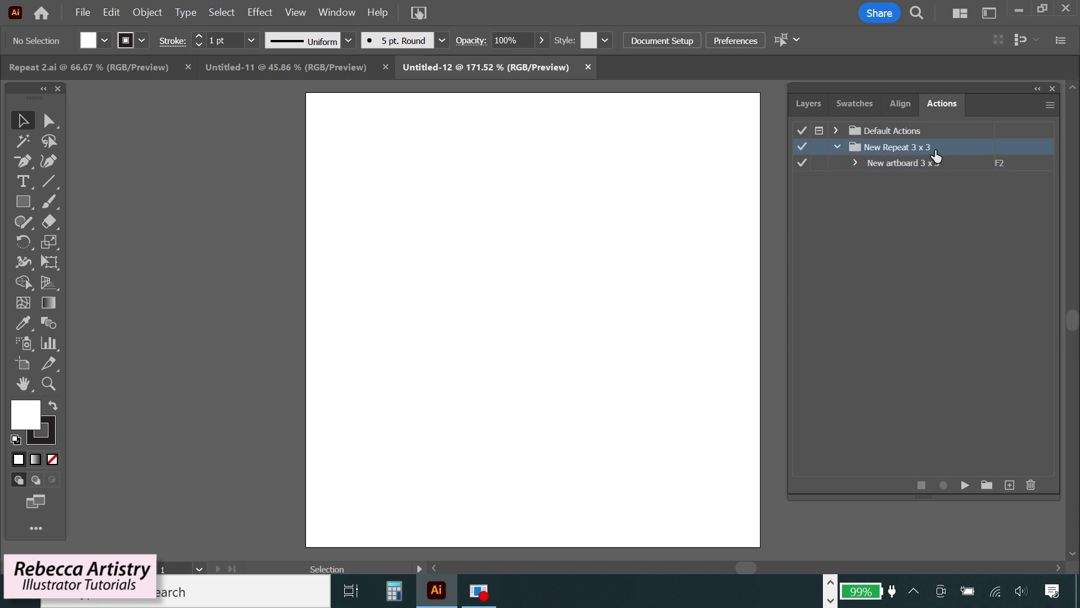
left_click(907, 166)
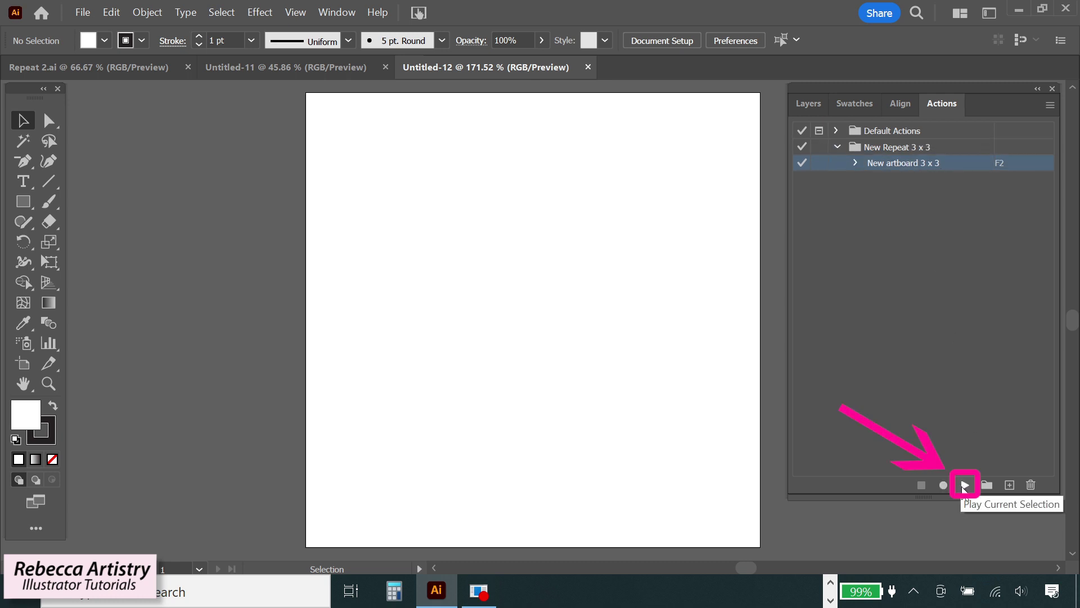
Step: Test the New artboard 3 x 3 action by playing it, check the artboard's dimensions, and close the resulting document
left_click(964, 486)
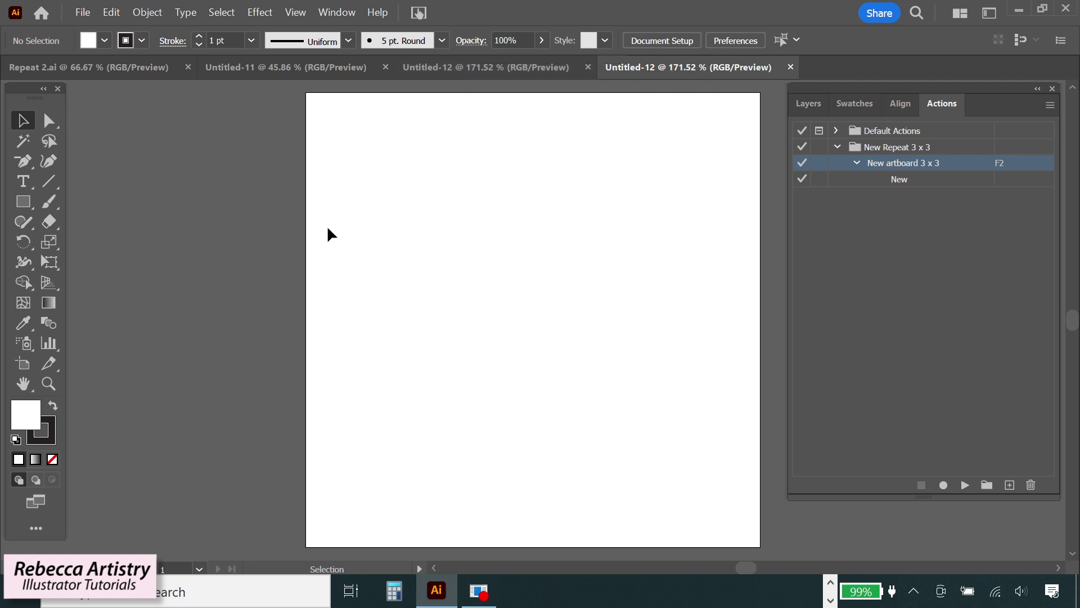
left_click(23, 363)
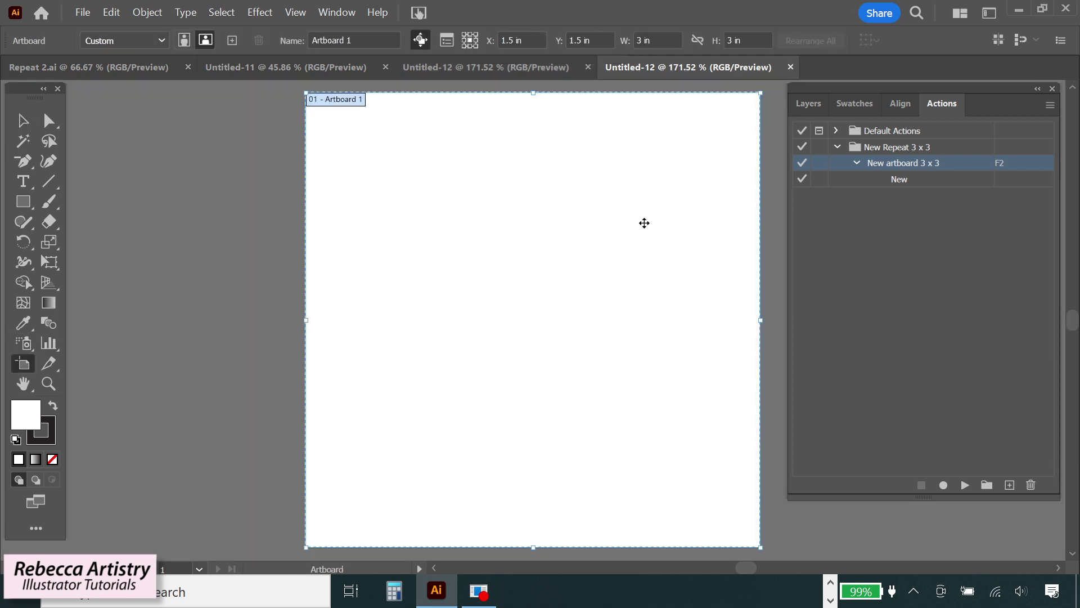
left_click(24, 121)
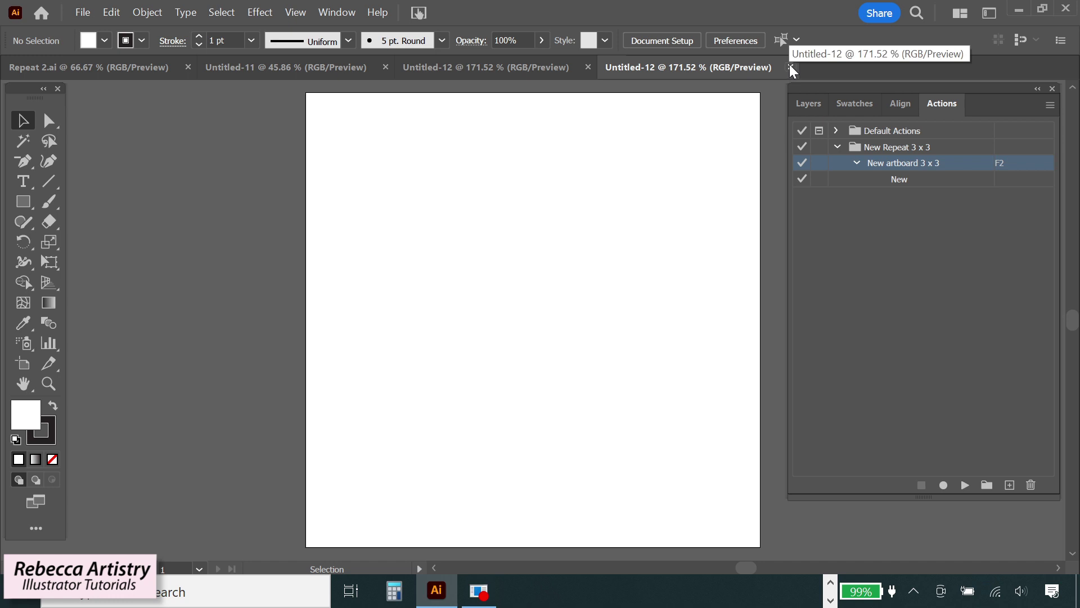
left_click(790, 67)
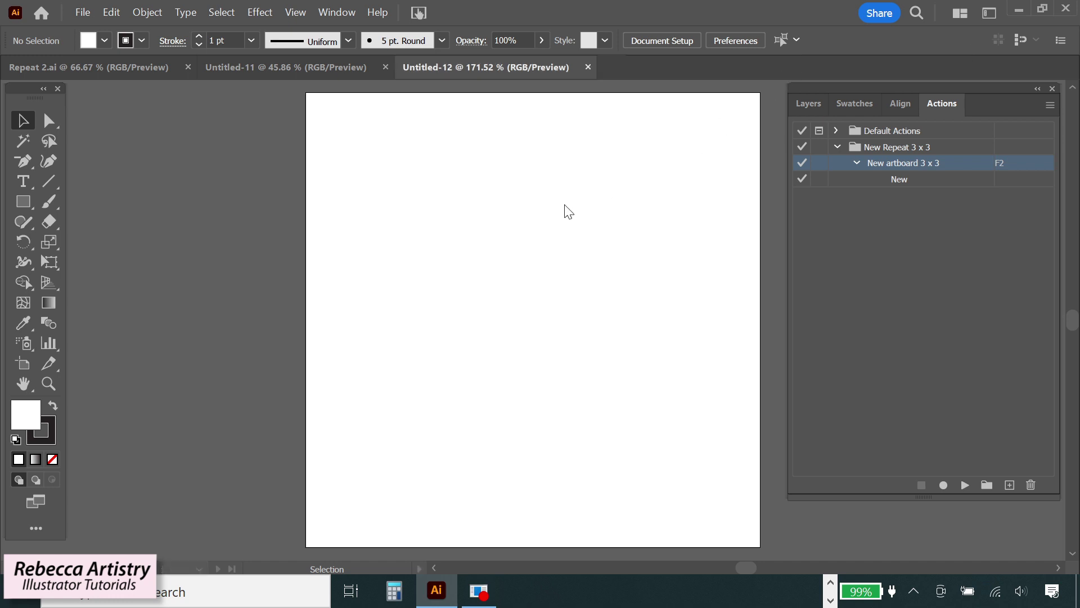
left_click(857, 163)
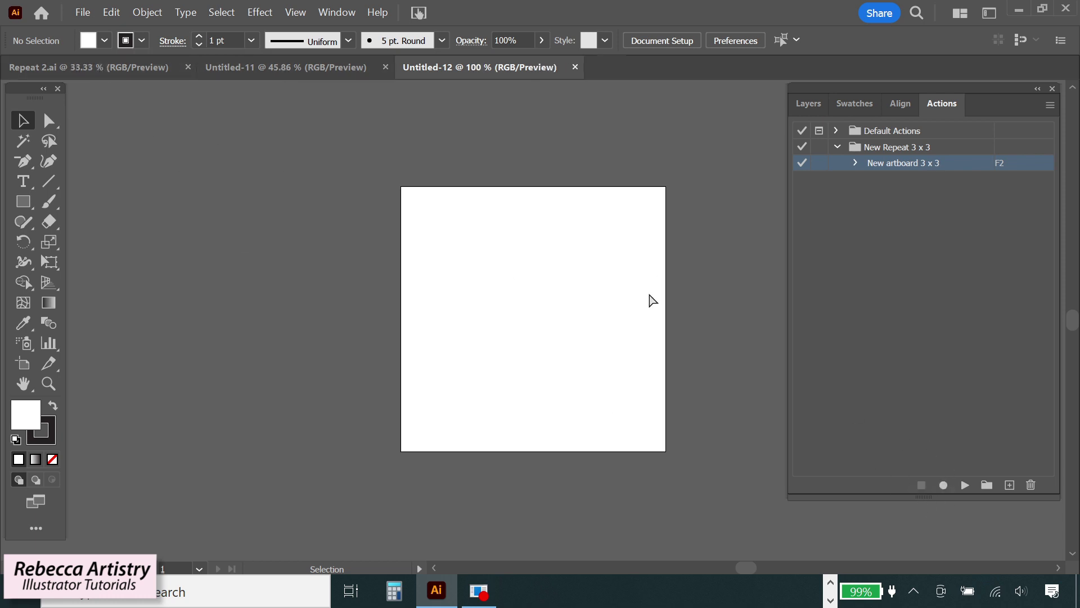
Step: Paste the copied flower motifs into the 3 x 3 in document, outside the artboard, and deselect them
key("ctrl+f")
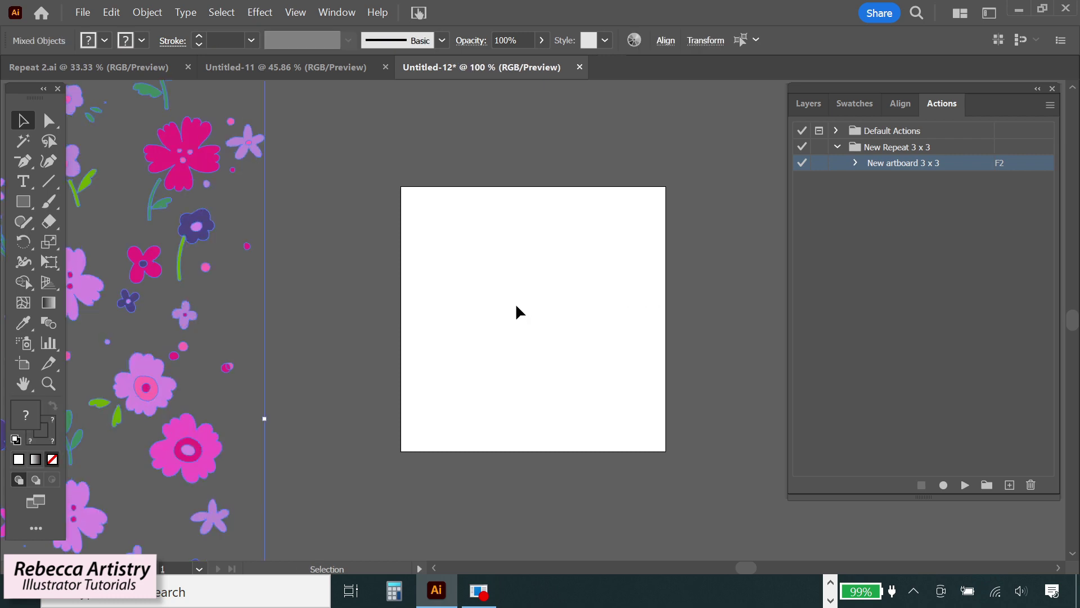
key("ctrl+minus")
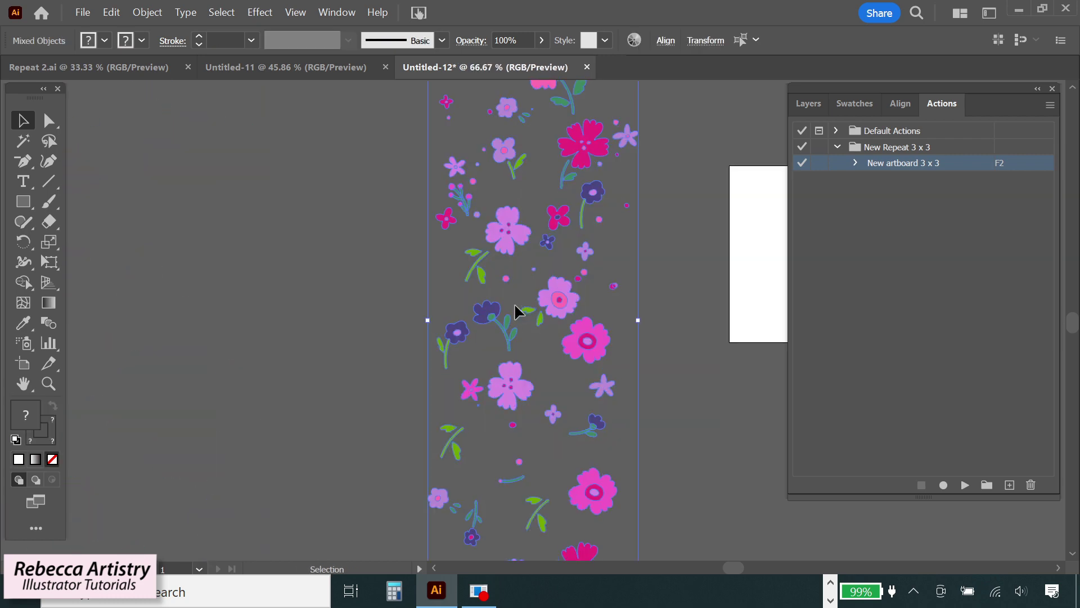
key("ctrl+minus")
left_click(629, 364)
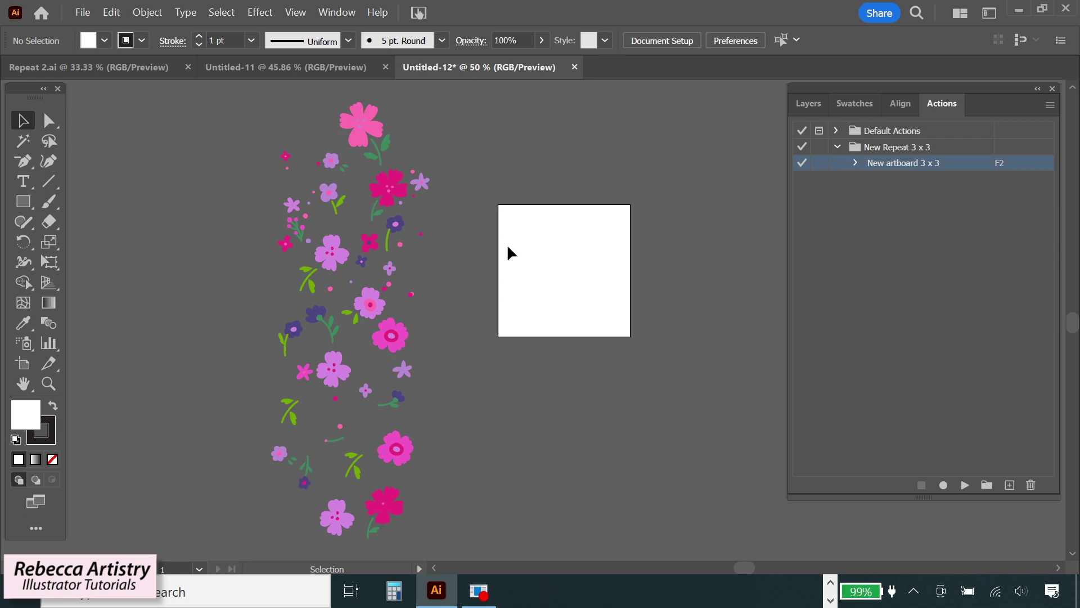
Step: Place copies of the crimson flower, navy flower, small lilac flower, small navy sprig and pink dot down the artboard's left edge
left_click_drag(388, 195, 498, 236)
left_click_drag(398, 224, 508, 268)
left_click_drag(389, 269, 497, 306)
left_click(538, 329)
left_click_drag(397, 397, 510, 323)
left_click(497, 305)
left_click(507, 268, "shift")
key("shift+Up")
left_click_drag(340, 426, 499, 317)
left_click(540, 324)
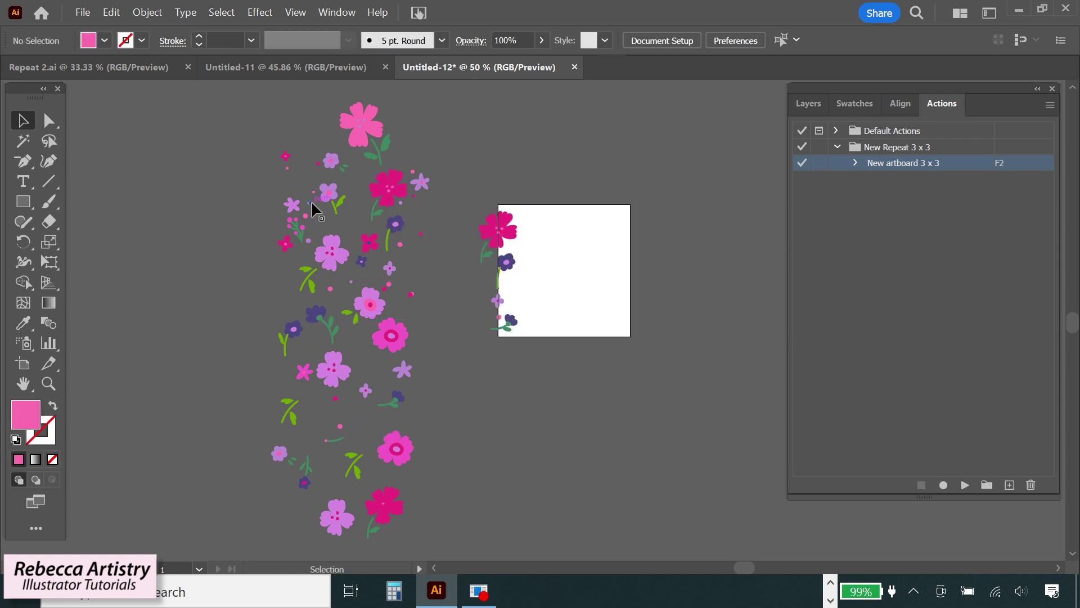
Step: Place copies of the pink-centred lilac flower, the large pink flower and the navy-flowered stem inside the artboard
left_click_drag(372, 304, 551, 251)
left_click_drag(361, 125, 526, 287)
left_click_drag(548, 246, 551, 239)
left_click_drag(317, 314, 567, 276)
Step: Place copies of the lilac star flower with its dot, the magenta flower and a small lilac flower across the artboard's top edge
left_click(413, 171)
left_click(420, 182, "shift")
left_click_drag(420, 182, 525, 209)
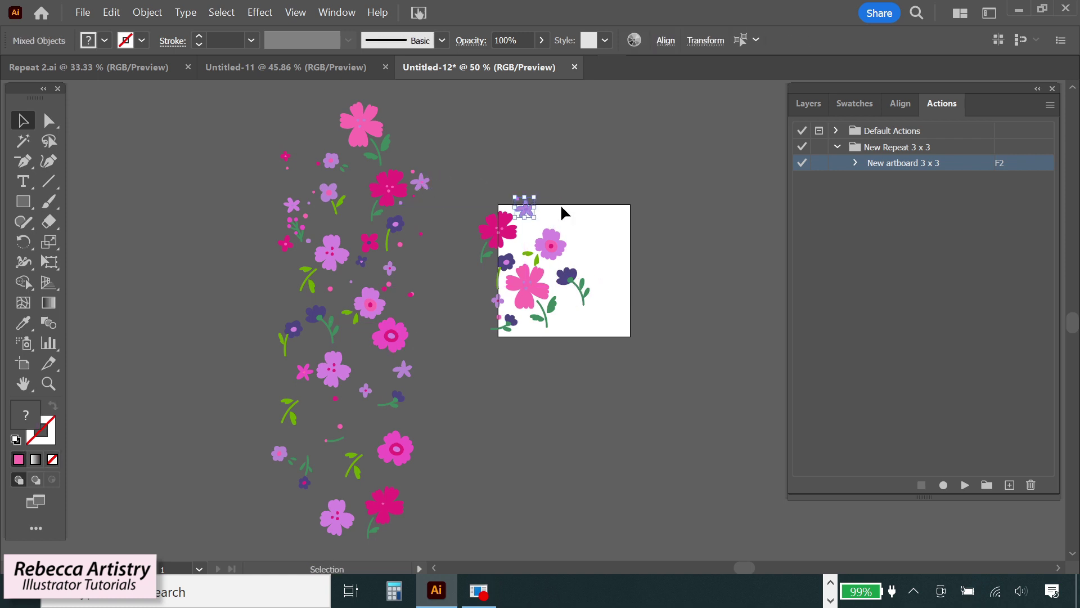
left_click_drag(390, 336, 561, 202)
left_click_drag(331, 160, 595, 201)
left_click(629, 267)
Step: Fill the artboard's middle with copies of the four-petal lilac flower, small crimson, navy and lilac flowers and a crimson dot, adjusting the spacing
left_click_drag(332, 253, 599, 284)
left_click_drag(369, 243, 569, 302)
left_click_drag(362, 261, 561, 318)
left_click(645, 328)
left_click_drag(551, 246, 536, 241)
left_click_drag(329, 192, 564, 235)
left_click_drag(567, 300, 557, 283)
left_click_drag(335, 398, 527, 326)
Step: Fill the artboard's right half with copies of the lilac star flower, berry sprig, pink star flower, green leaf sprig and small navy flower
left_click_drag(595, 200, 590, 197)
left_click_drag(292, 205, 589, 216)
left_click_drag(296, 231, 587, 253)
left_click_drag(305, 372, 595, 313)
left_click_drag(289, 411, 577, 310)
left_click(585, 372)
left_click_drag(304, 482, 611, 323)
Step: Fill the remaining gaps near the artboard's right edge with small dots and a copy of the crimson bud
left_click_drag(617, 206, 612, 231)
left_click_drag(351, 282, 606, 248)
left_click_drag(401, 203, 607, 217)
left_click(664, 237)
left_click_drag(410, 294, 619, 281)
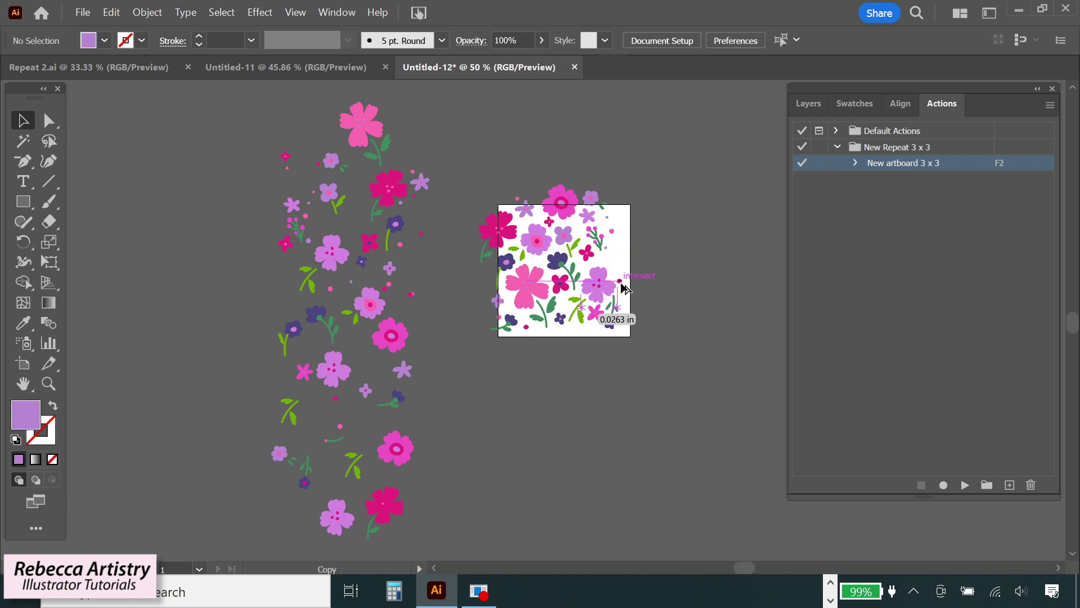
left_click(669, 373)
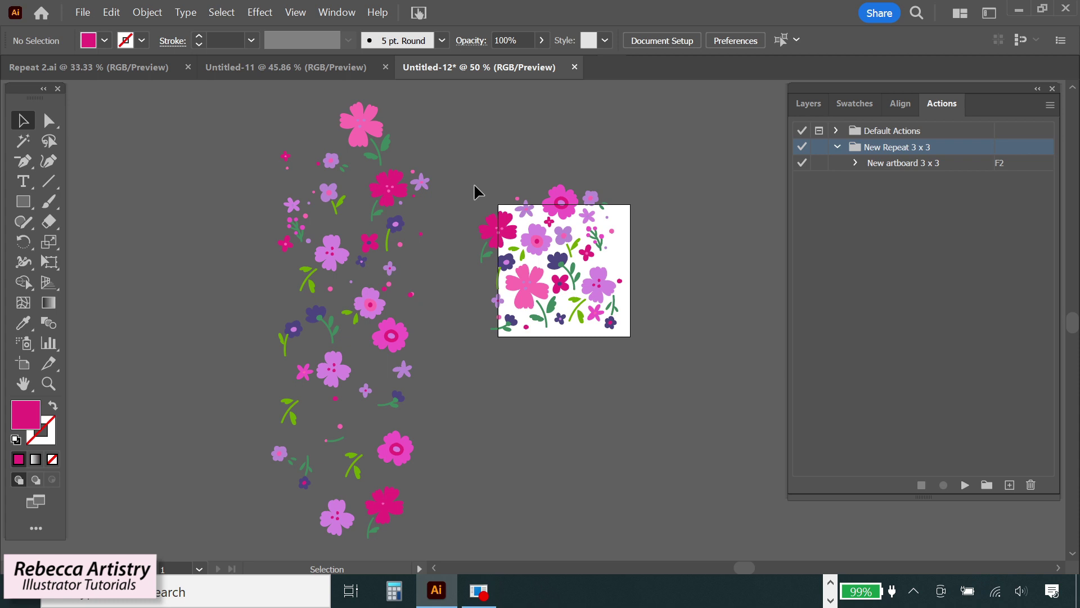
Step: Select the motifs overlapping the artboard's left edge and name a new action Move Right 3in in the New Repeat 3 x 3 set
left_click_drag(474, 186, 504, 345)
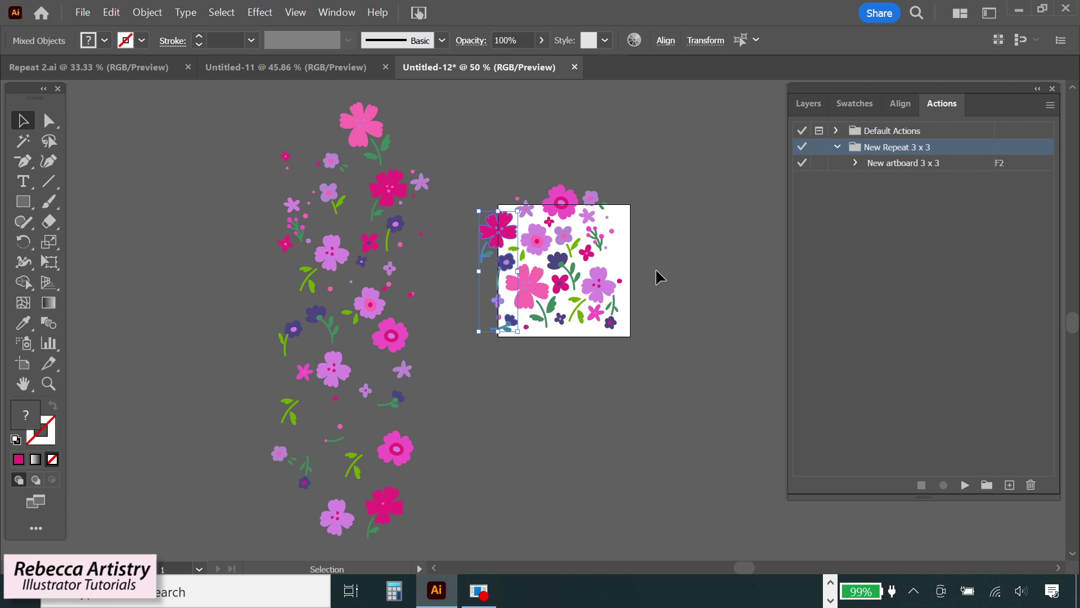
left_click(1050, 106)
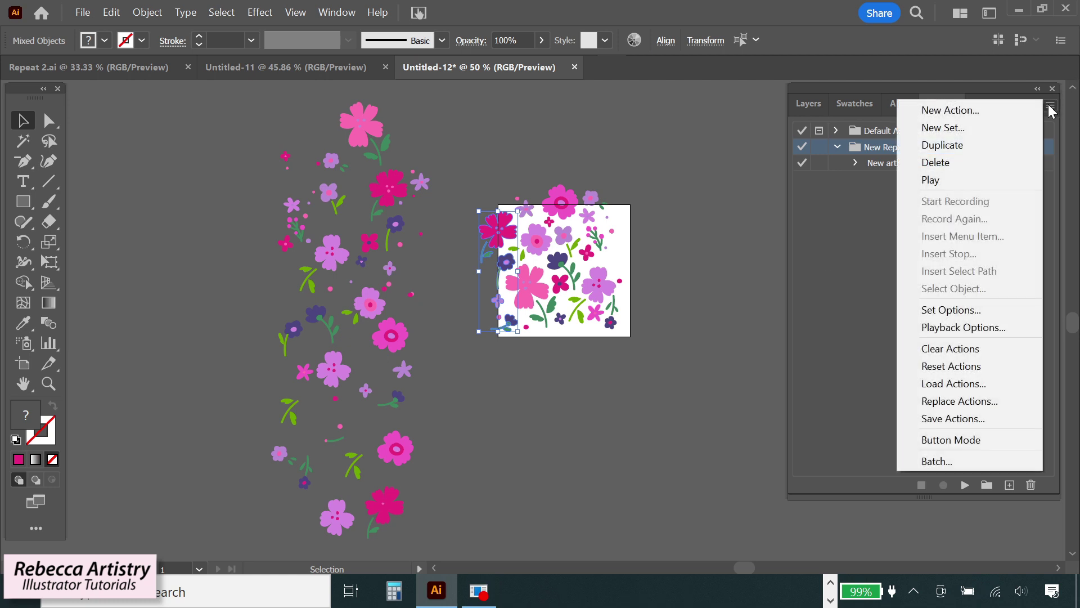
left_click(964, 109)
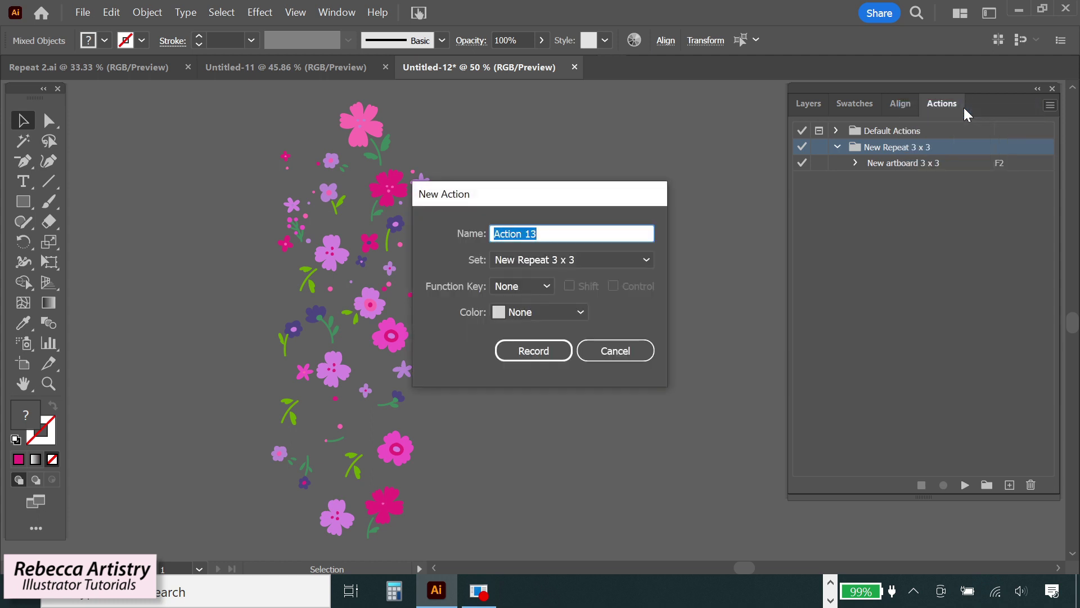
type("Move Right")
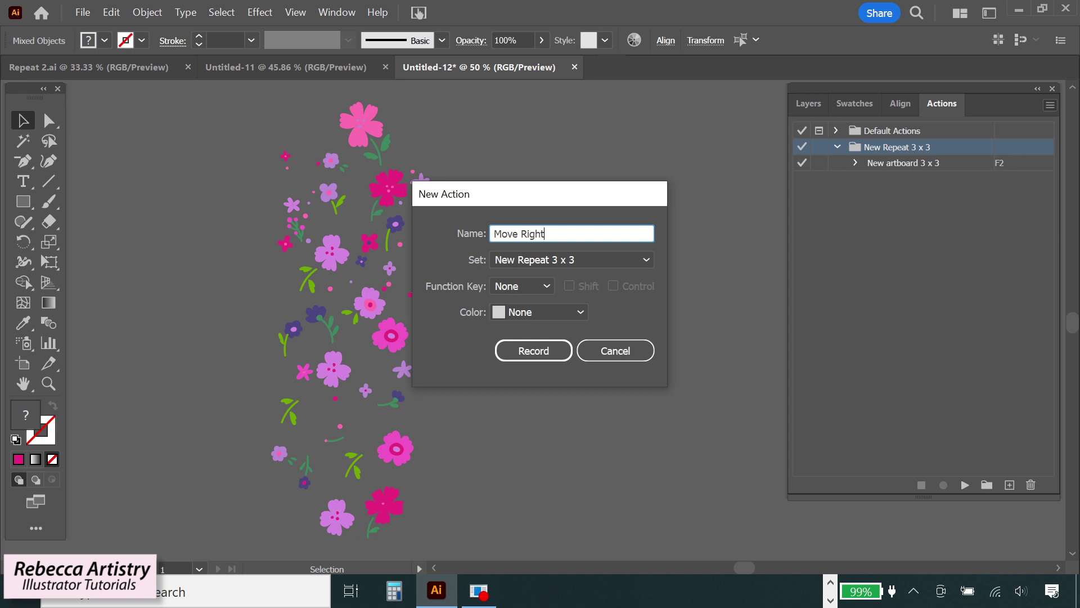
type(" 3in")
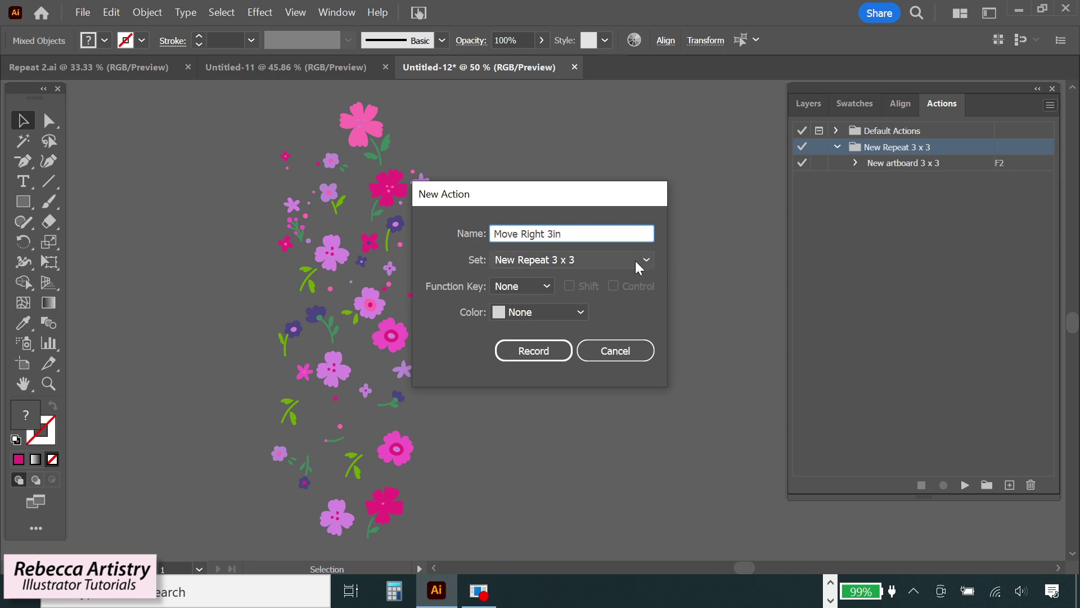
Step: Assign function key F3 and the colour Blue to the Move Right 3in action and begin recording it
left_click(547, 286)
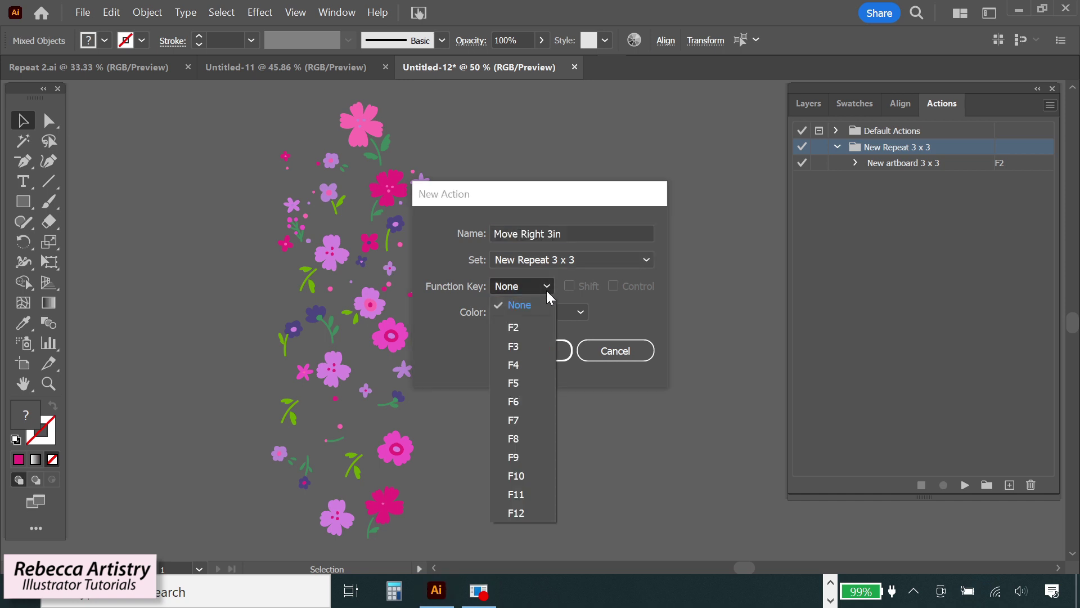
left_click(516, 347)
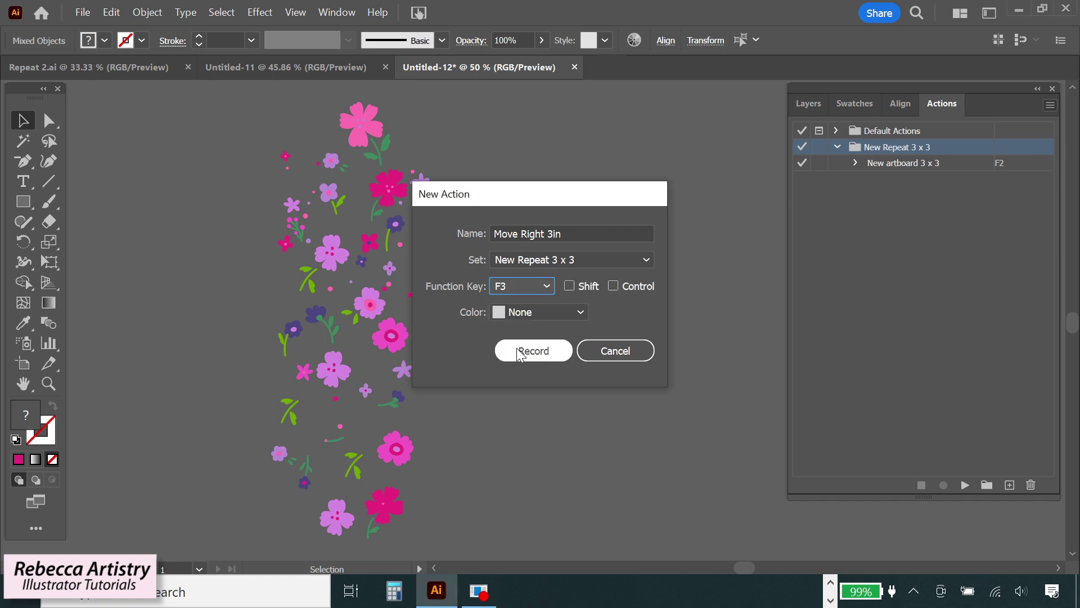
left_click(581, 312)
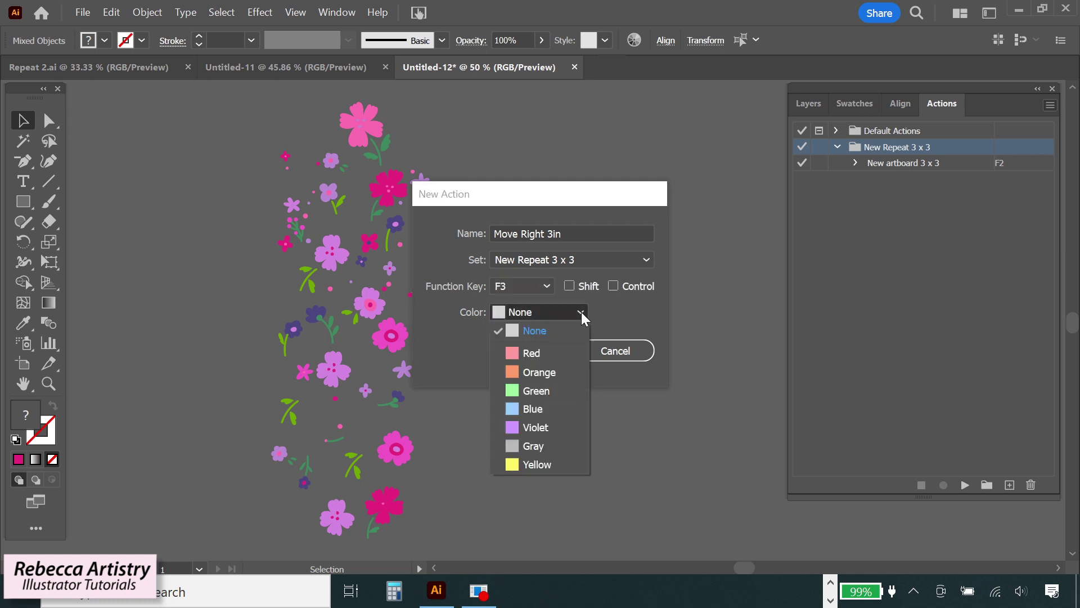
left_click(529, 410)
left_click(545, 350)
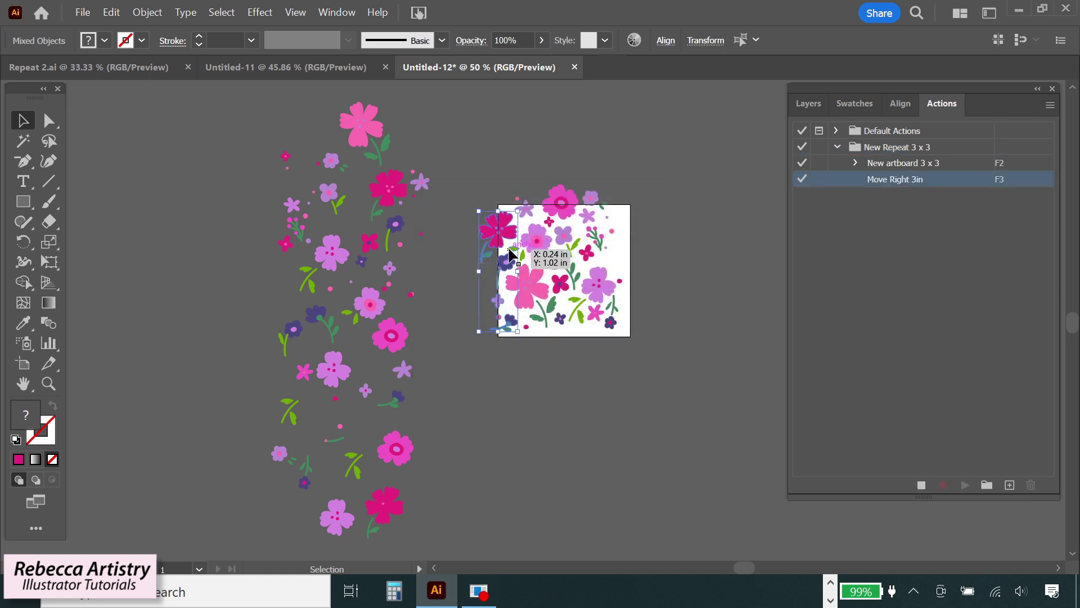
Step: Copy the selected left-edge motifs with the Move transform, using 3 in horizontal and 0 in vertical
right_click(504, 231)
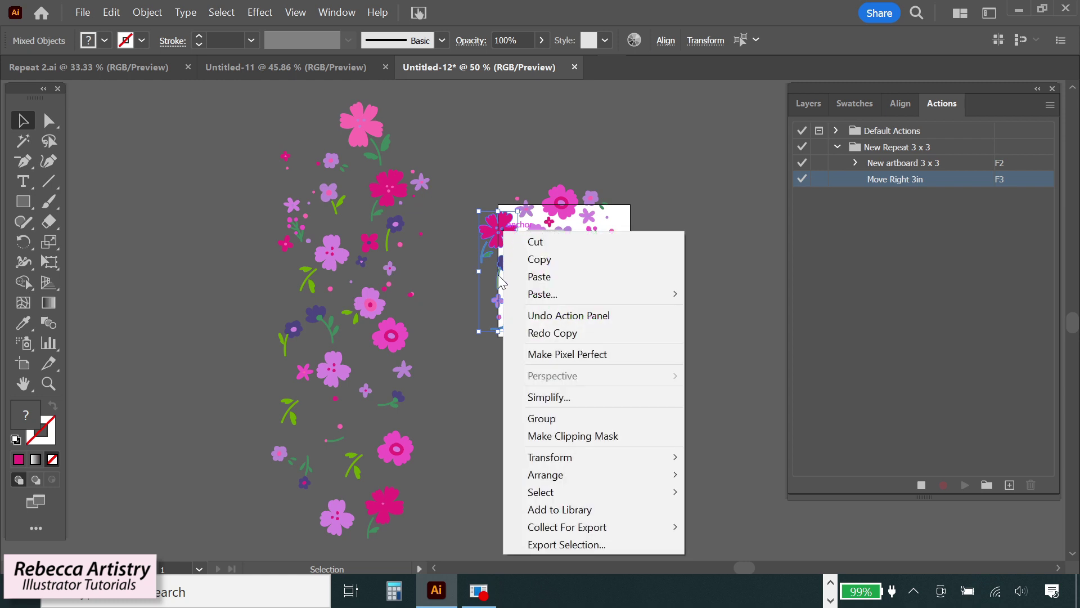
mouse_move(555, 456)
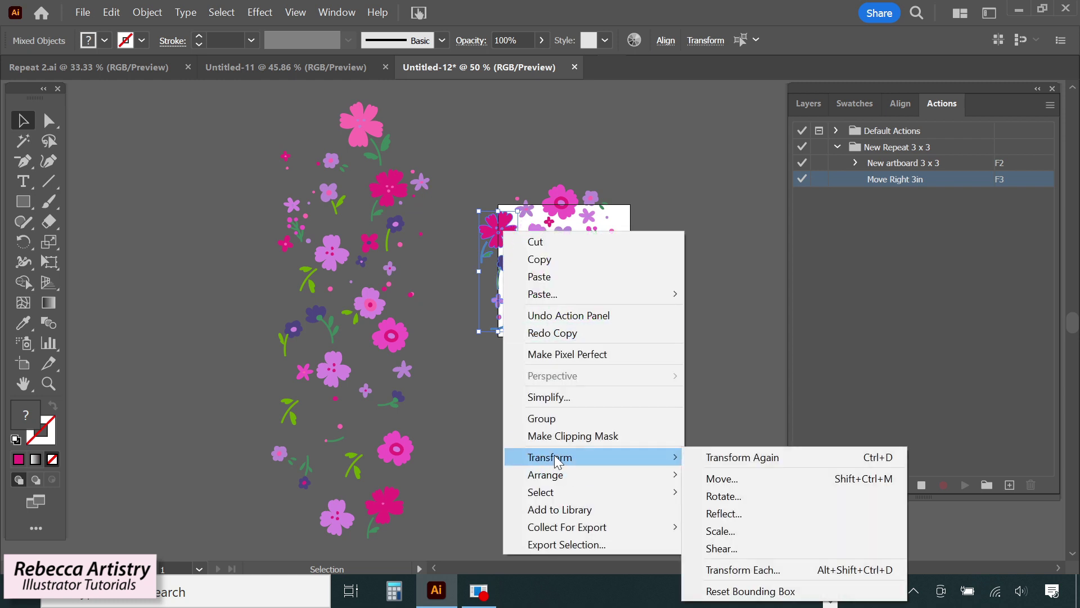
left_click(721, 479)
key("Tab")
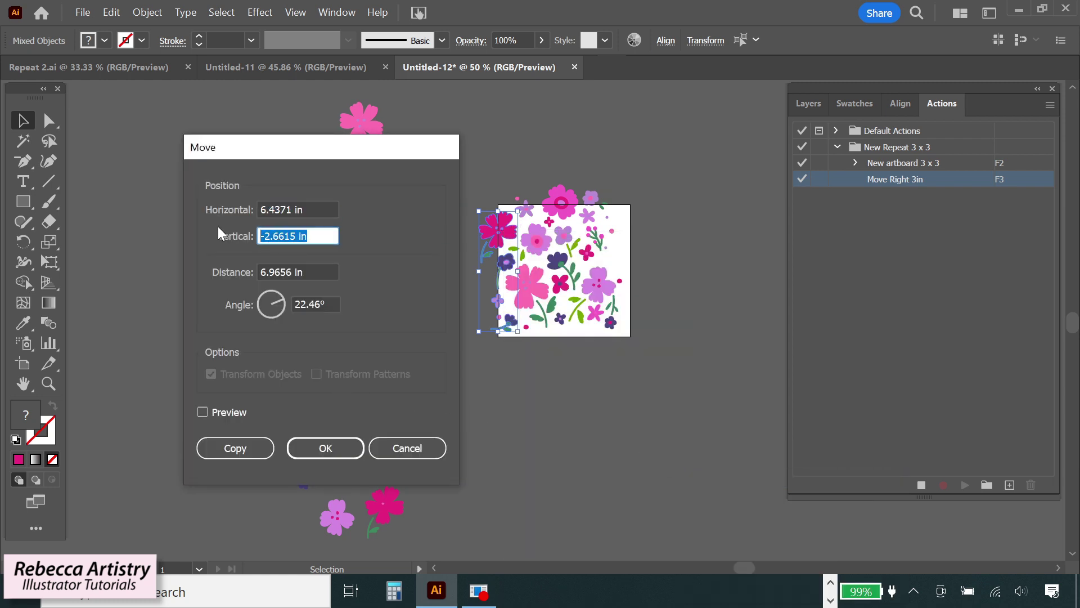
type("0")
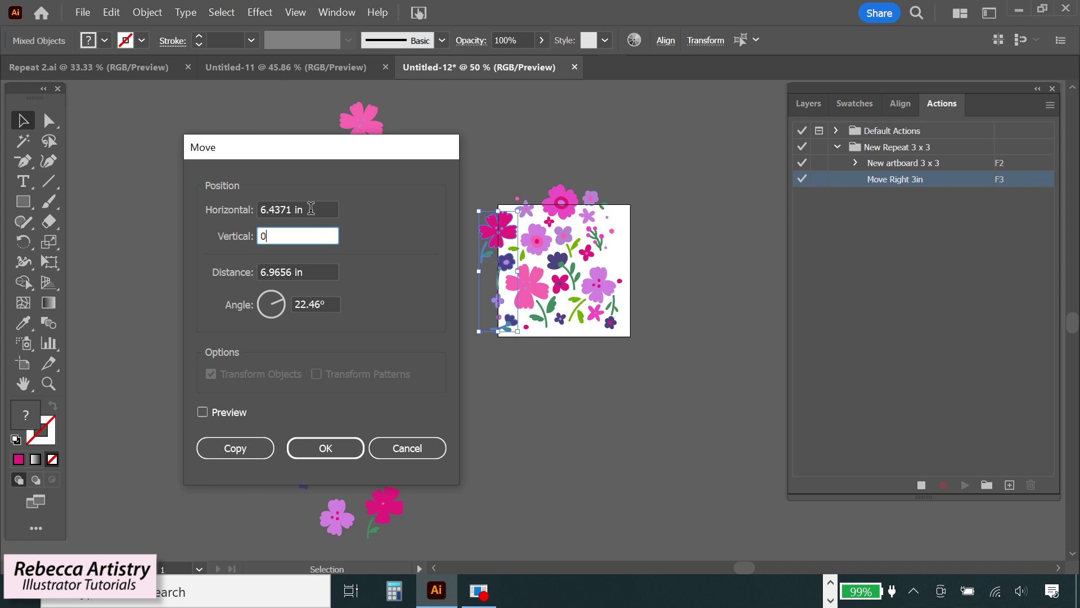
left_click_drag(309, 208, 237, 202)
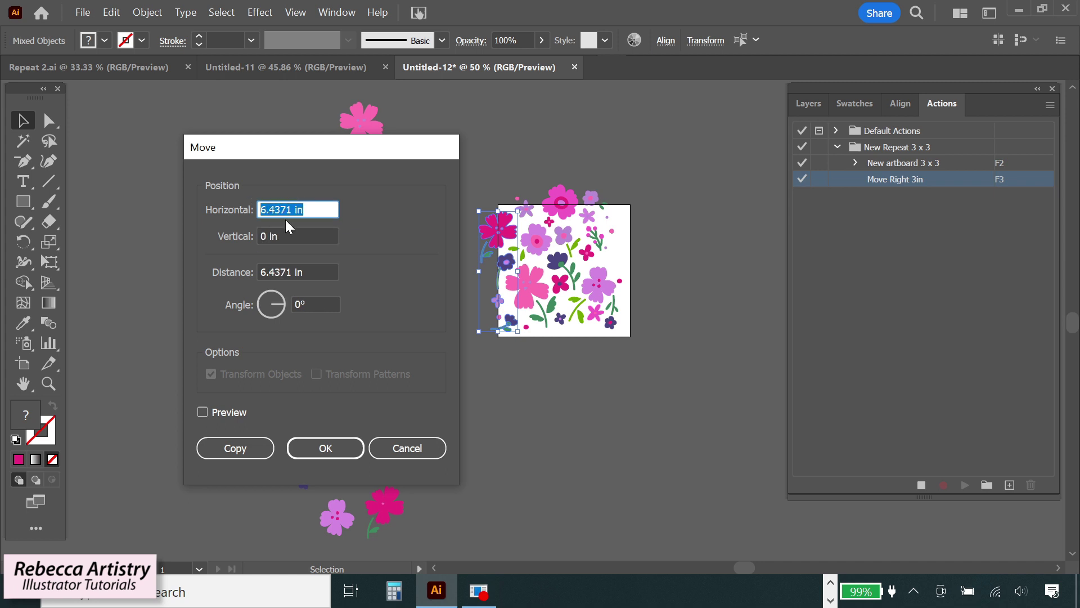
type("3")
left_click(203, 411)
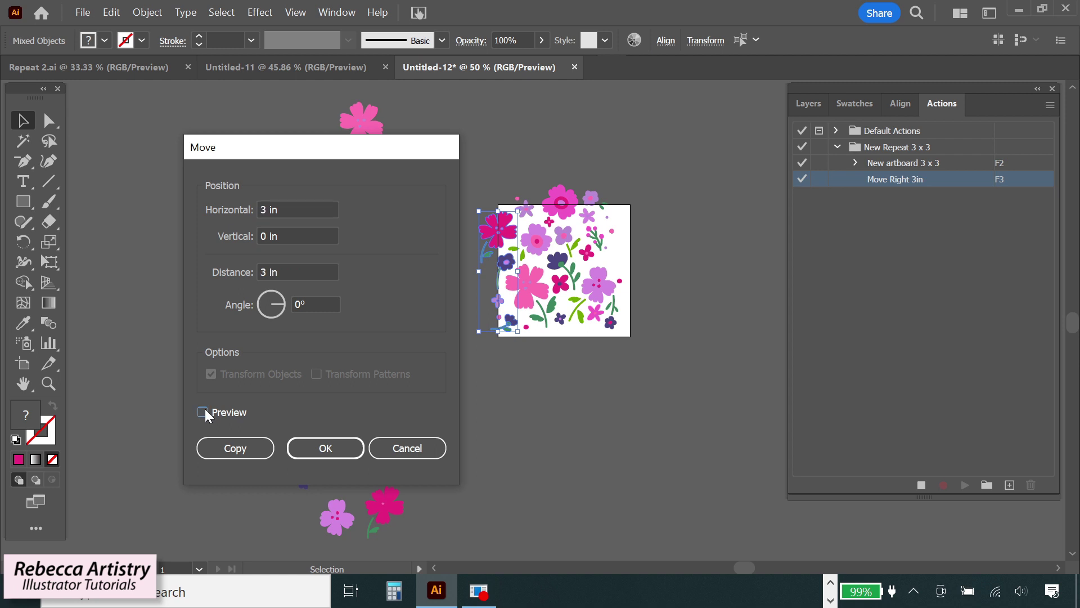
left_click(203, 412)
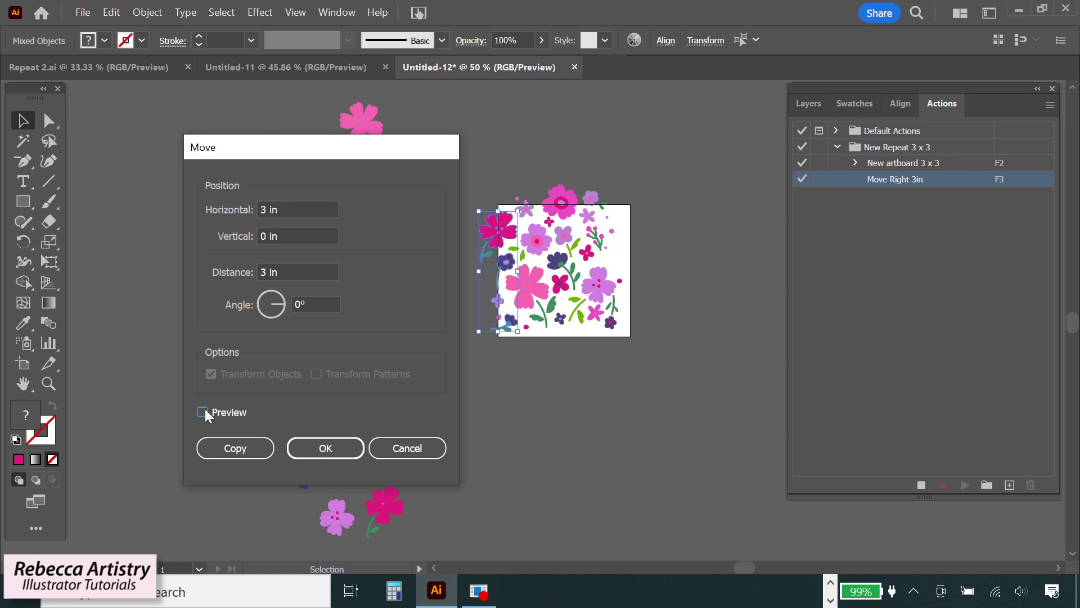
left_click(237, 448)
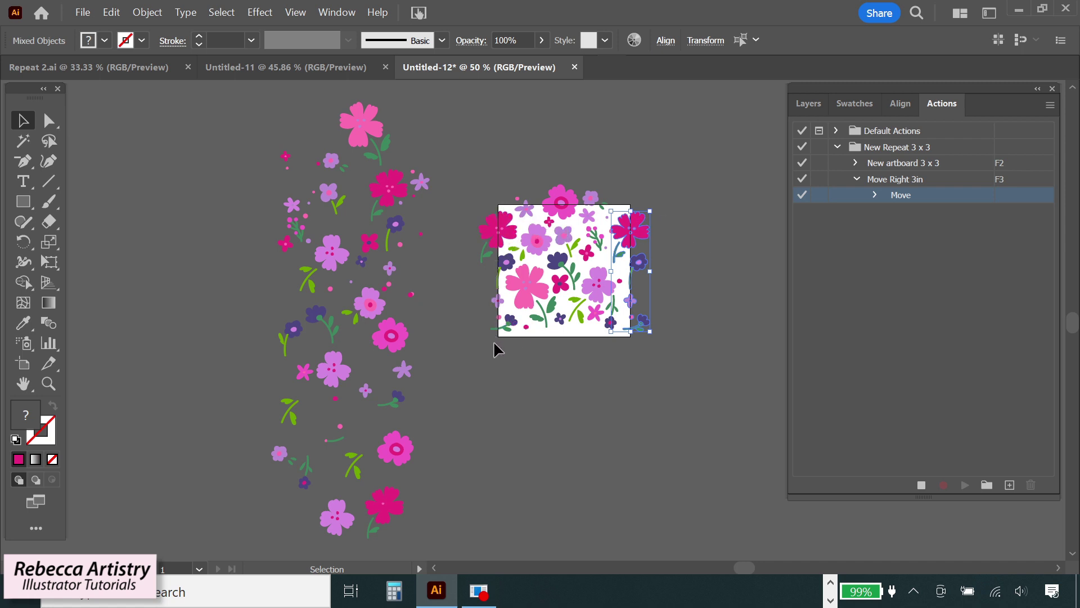
Step: Deselect the copied motifs, stop recording the Move Right 3in action, and expand its recorded Move command
left_click(670, 348)
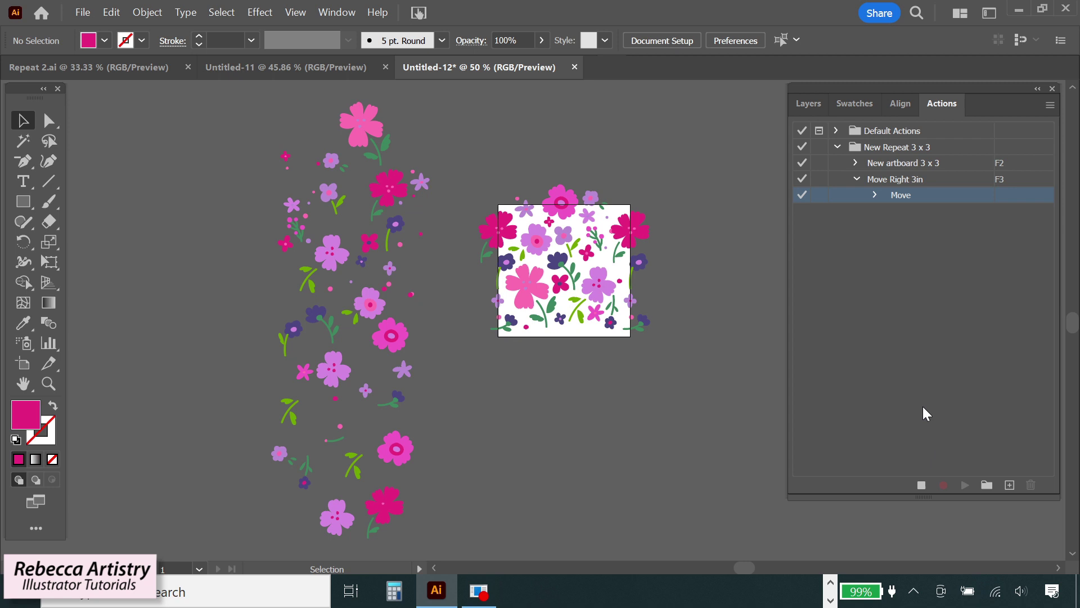
left_click(920, 485)
left_click(875, 195)
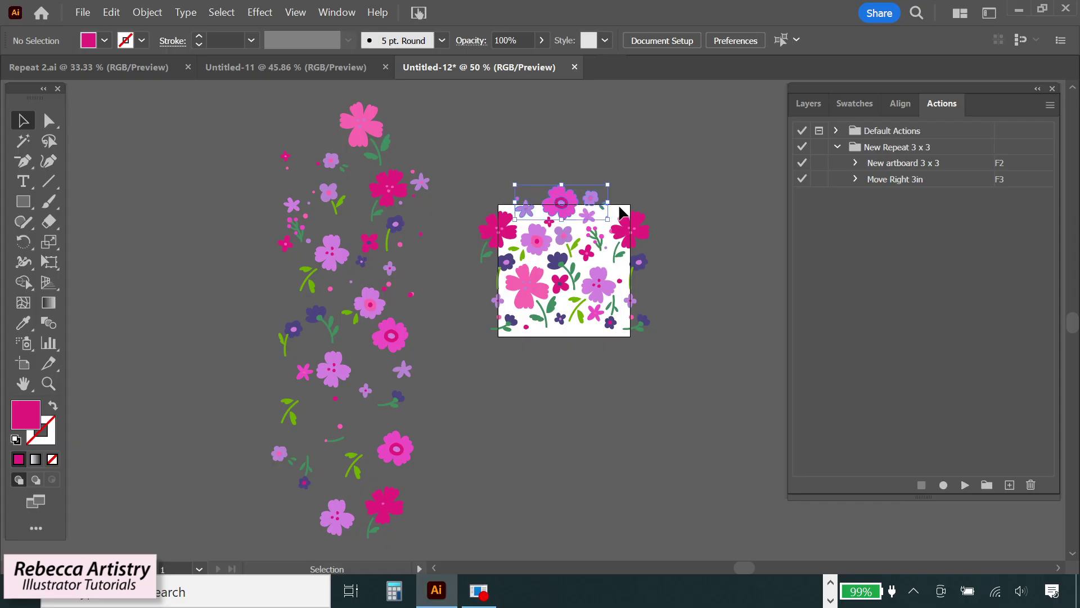
Step: Select the motifs overlapping the artboard's top edge and name a new action Move Down 3in in the New Repeat 3 x 3 set
left_click_drag(620, 209, 641, 203)
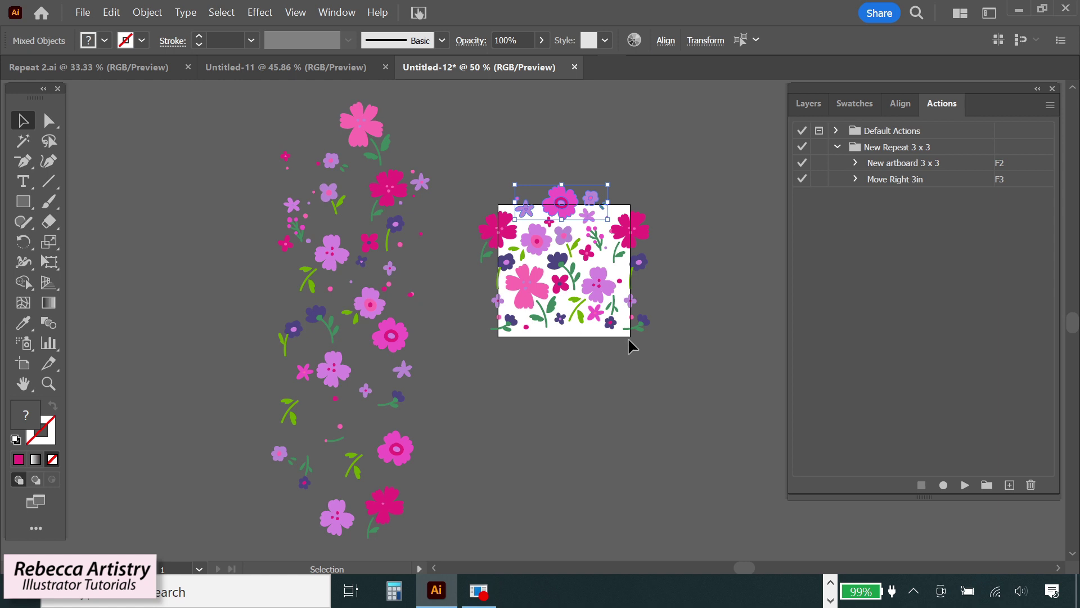
left_click(1050, 106)
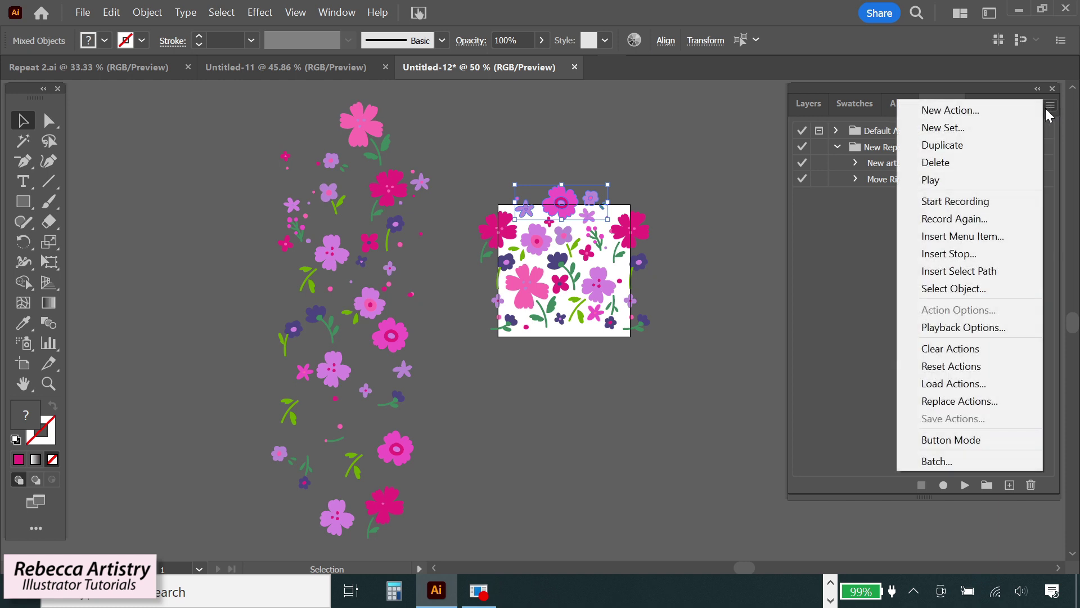
left_click(966, 109)
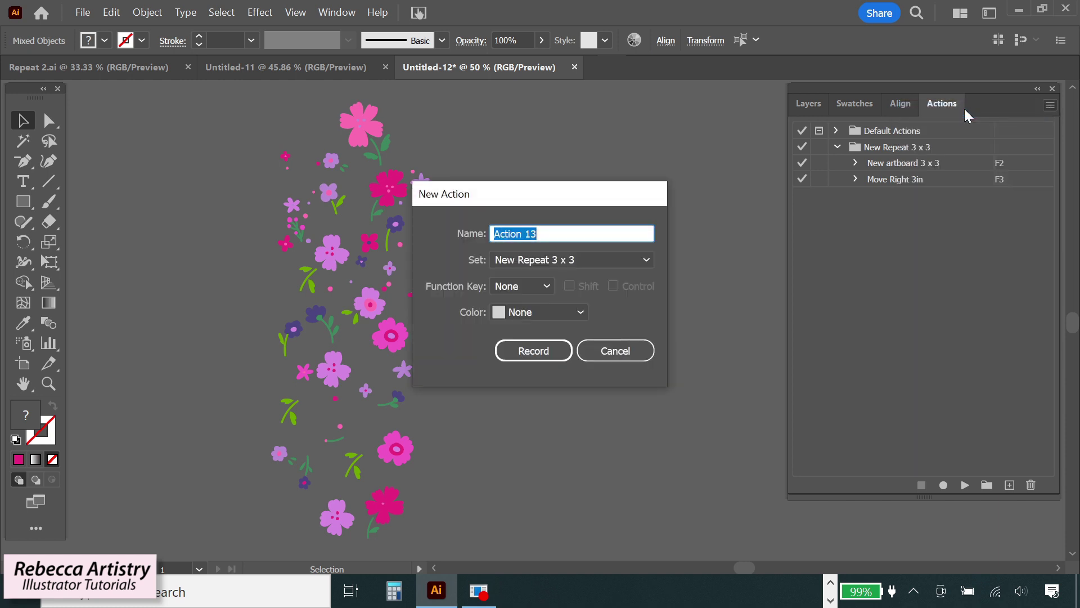
type("Move Down 3in")
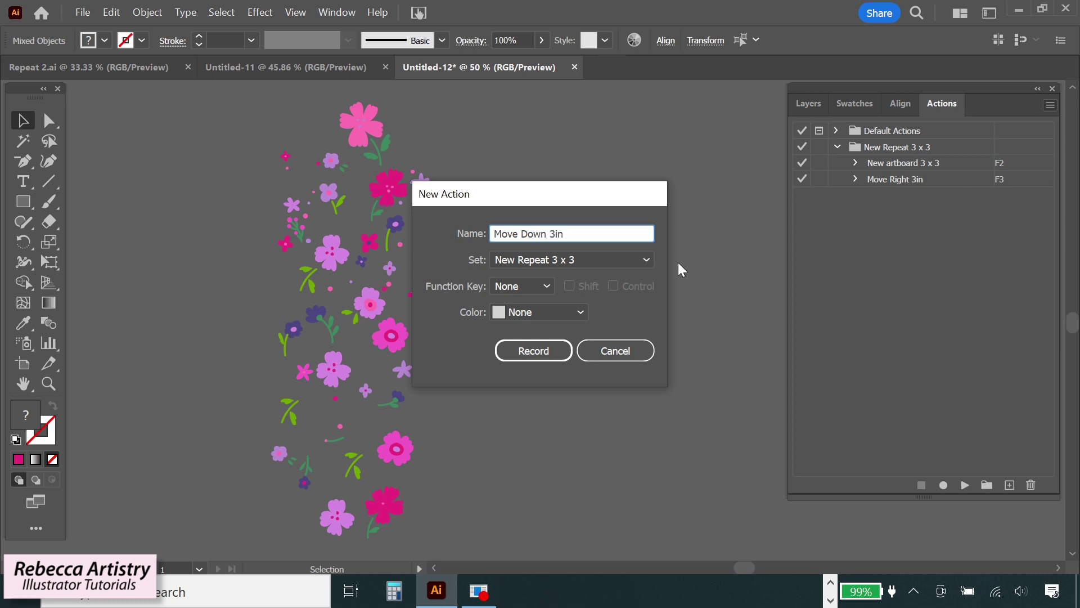
Step: Assign function key F4 and the colour Blue to the Move Down 3in action and begin recording it
left_click(543, 285)
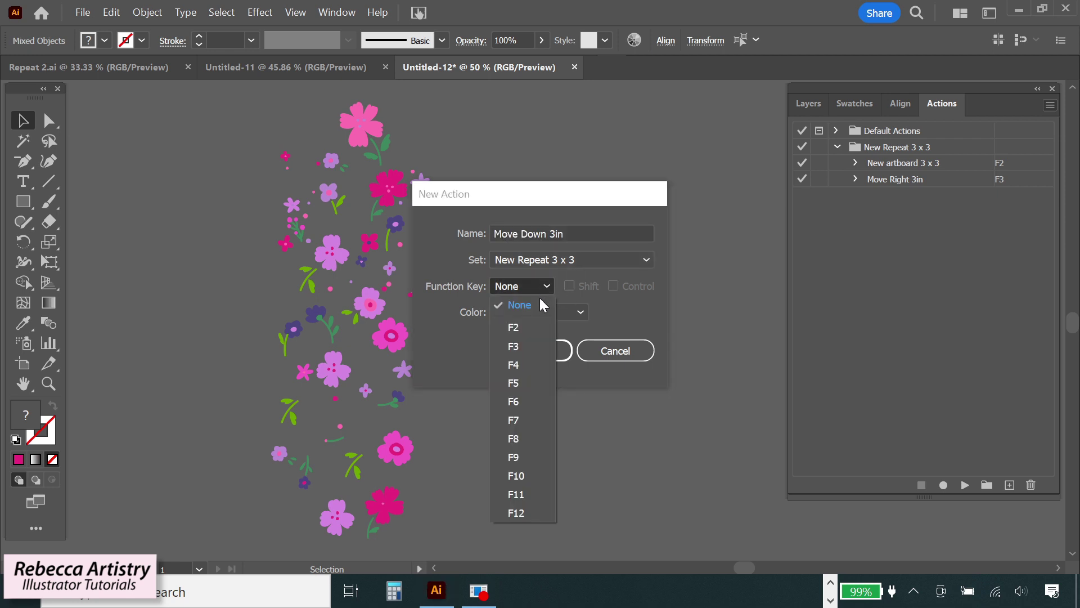
left_click(514, 365)
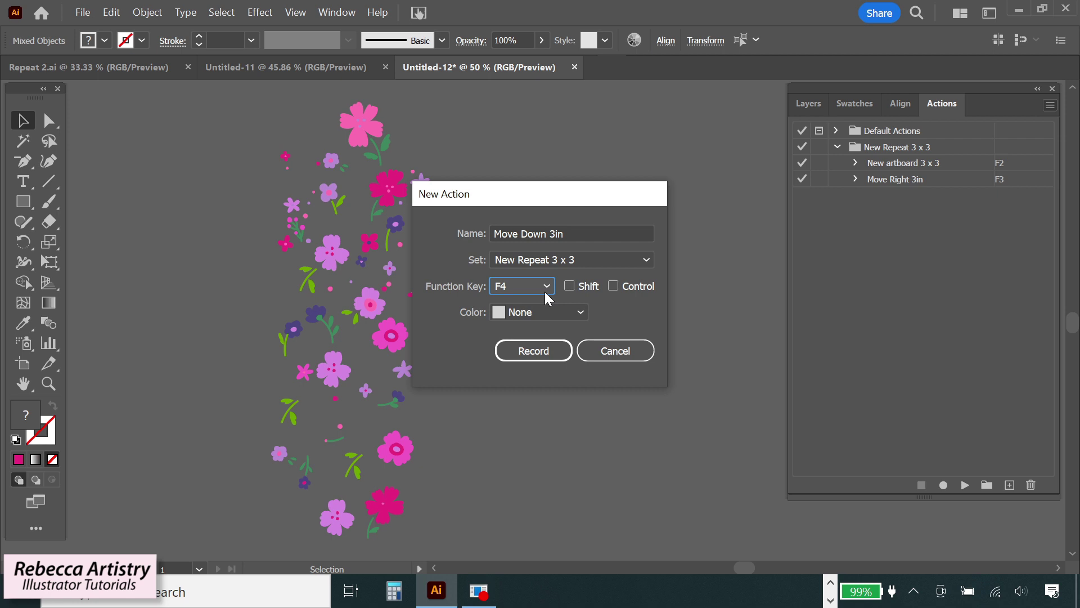
left_click(582, 312)
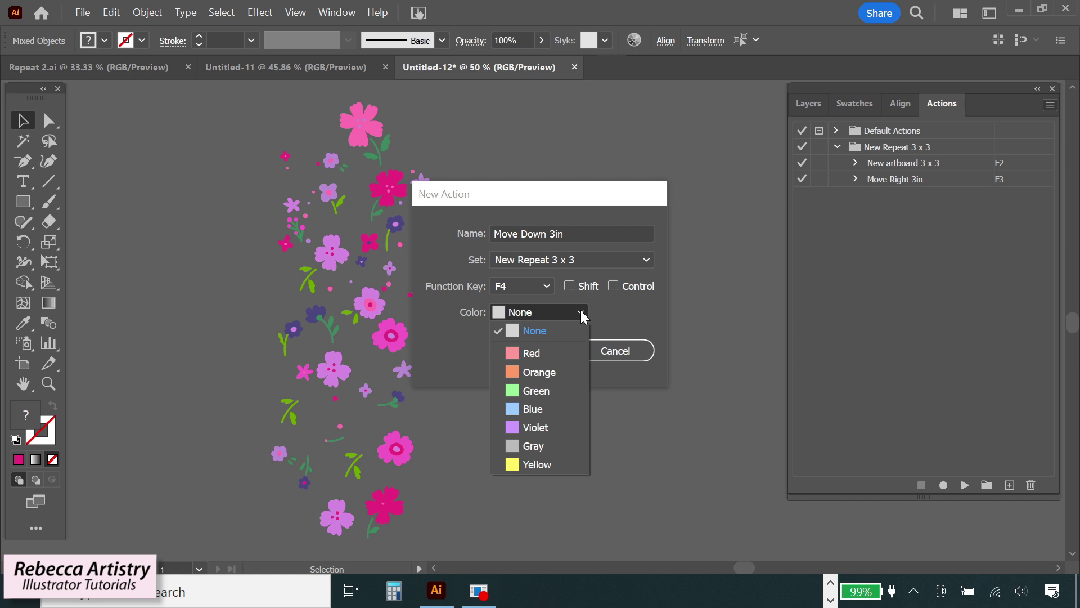
left_click(540, 409)
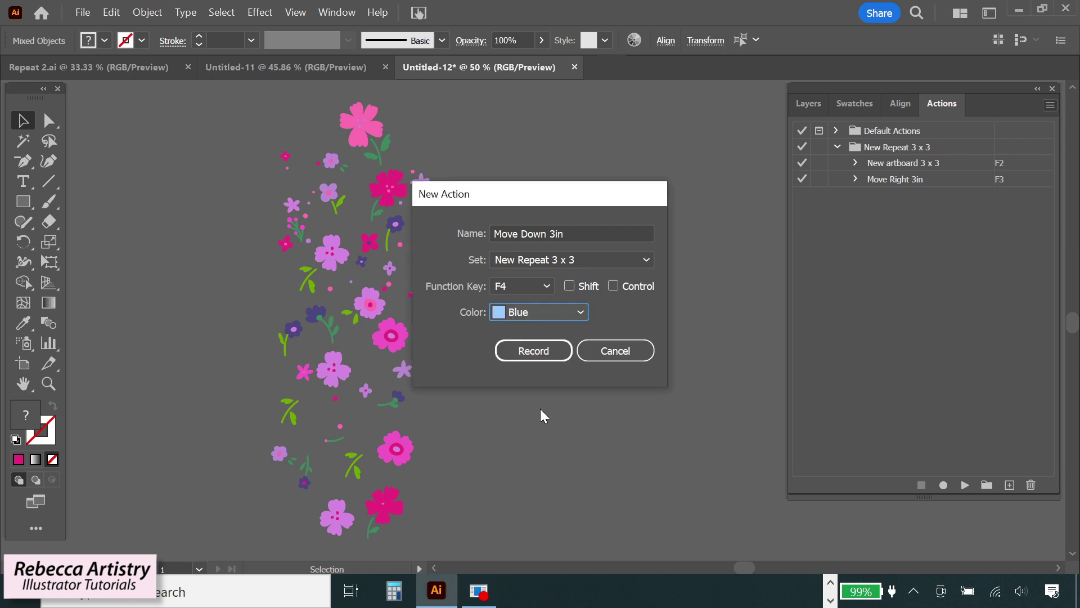
left_click(542, 353)
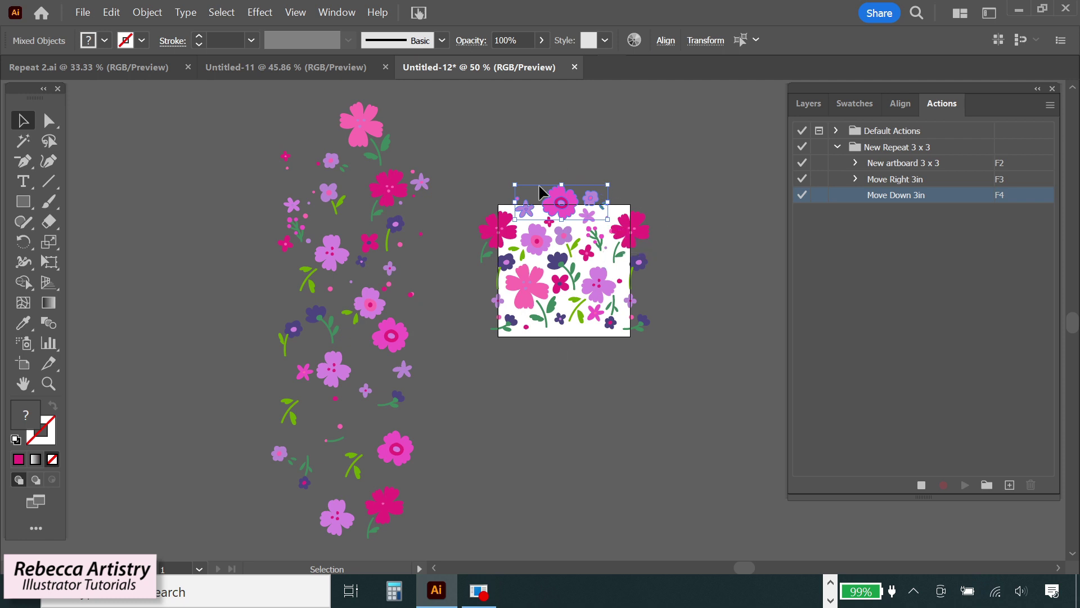
Step: Copy the selected top-edge motifs with the Move transform, using 0 in horizontal and 3 in vertical
right_click(562, 206)
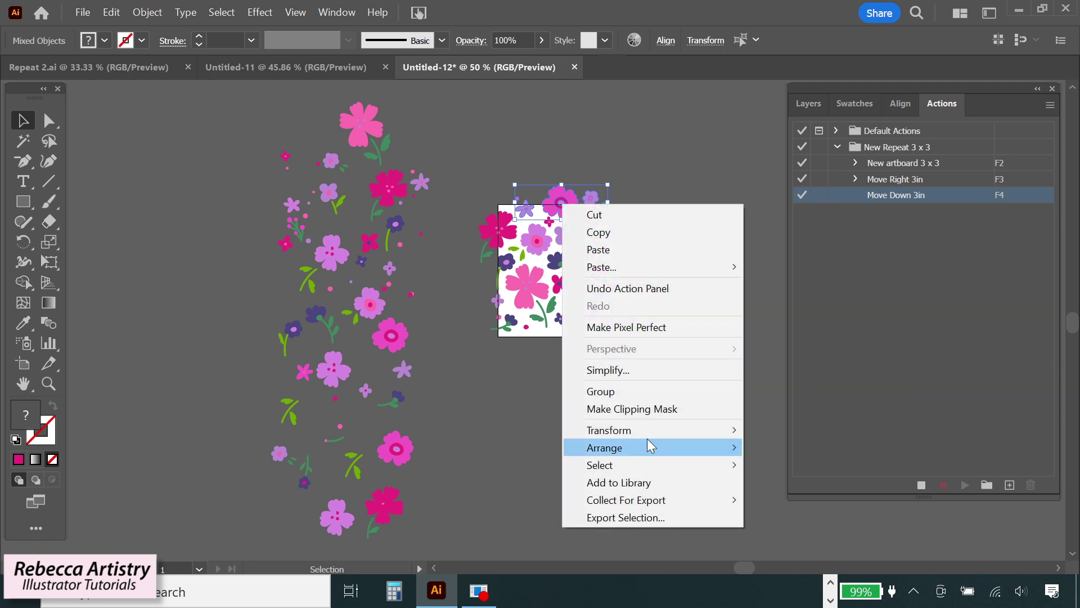
mouse_move(642, 429)
left_click(776, 449)
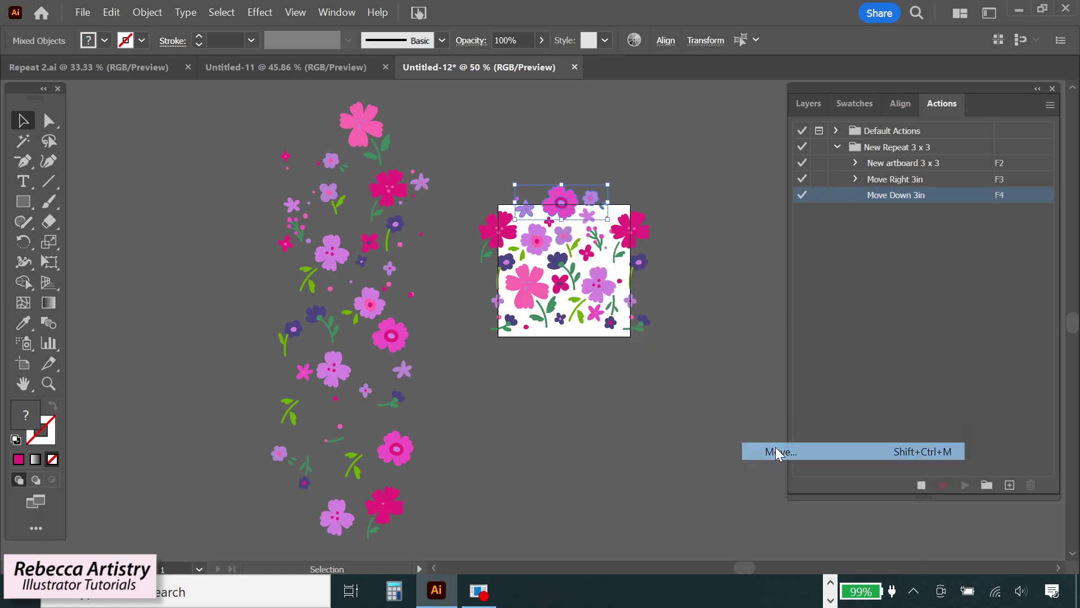
left_click_drag(301, 210, 229, 209)
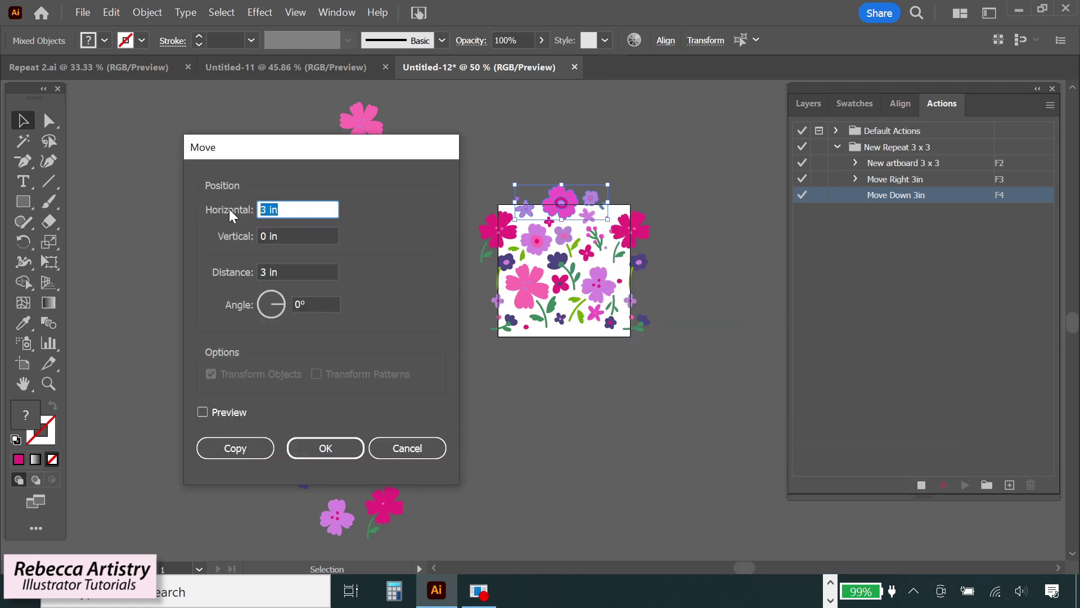
type("0")
key("Tab")
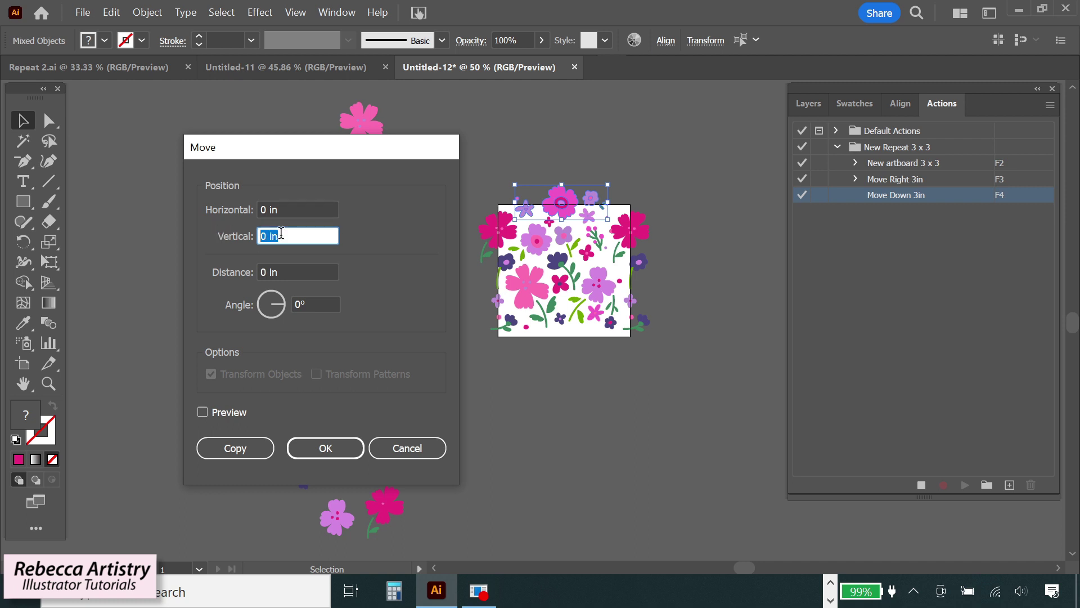
type("3")
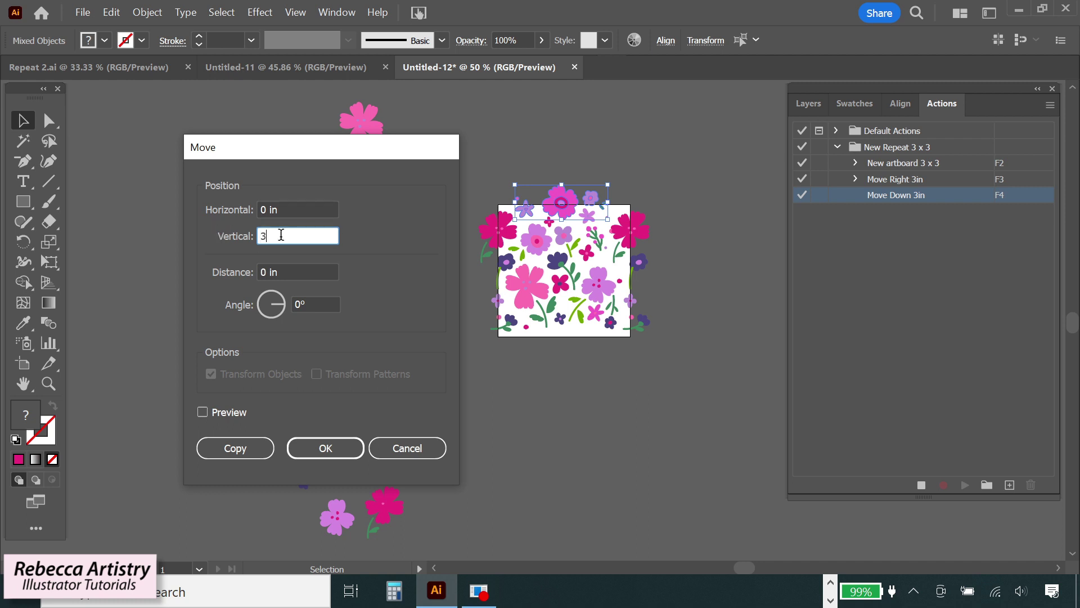
left_click(238, 452)
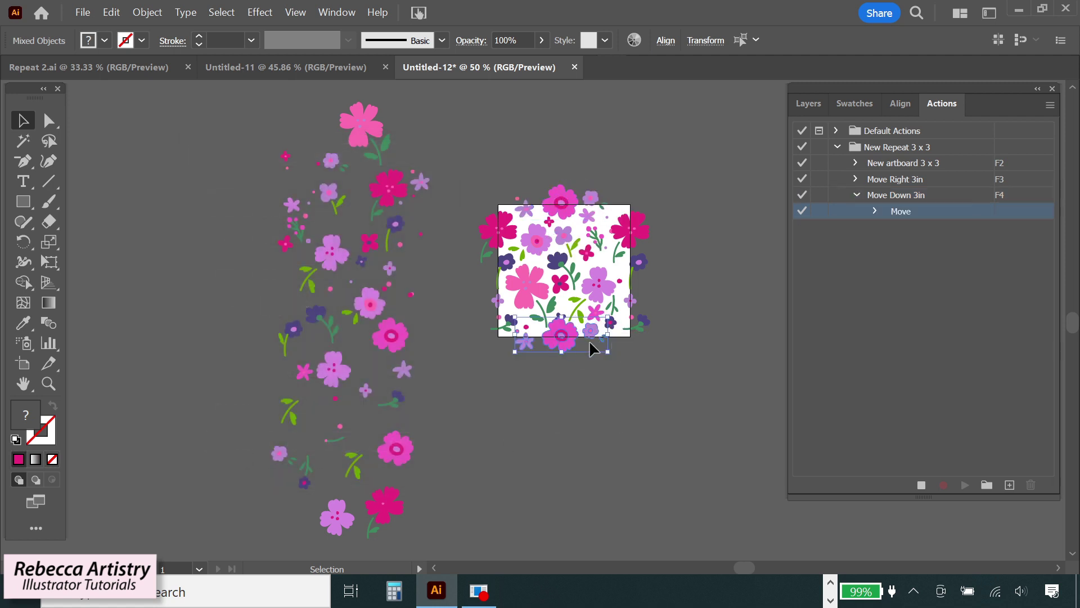
Step: Deselect the copied motifs, stop recording the Move Down 3in action, and check its recorded Move settings before collapsing it
left_click(678, 373)
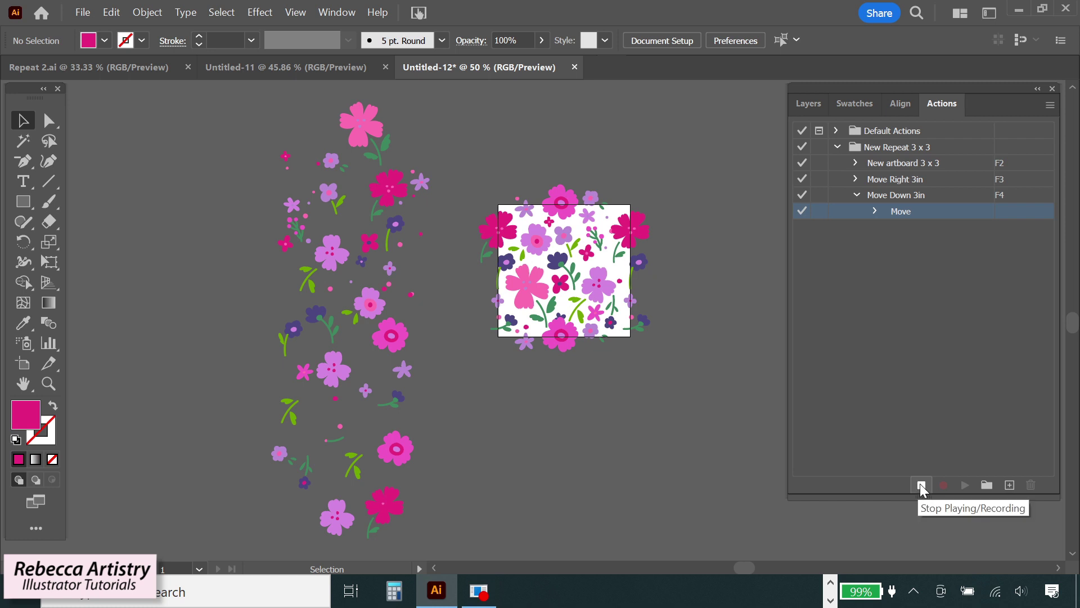
left_click(920, 483)
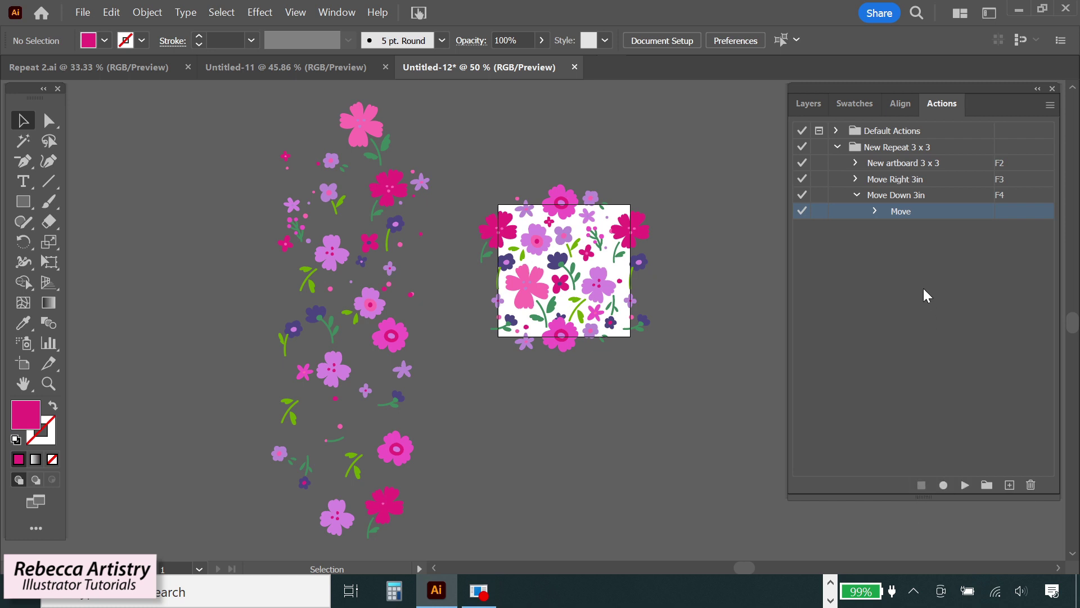
left_click(875, 211)
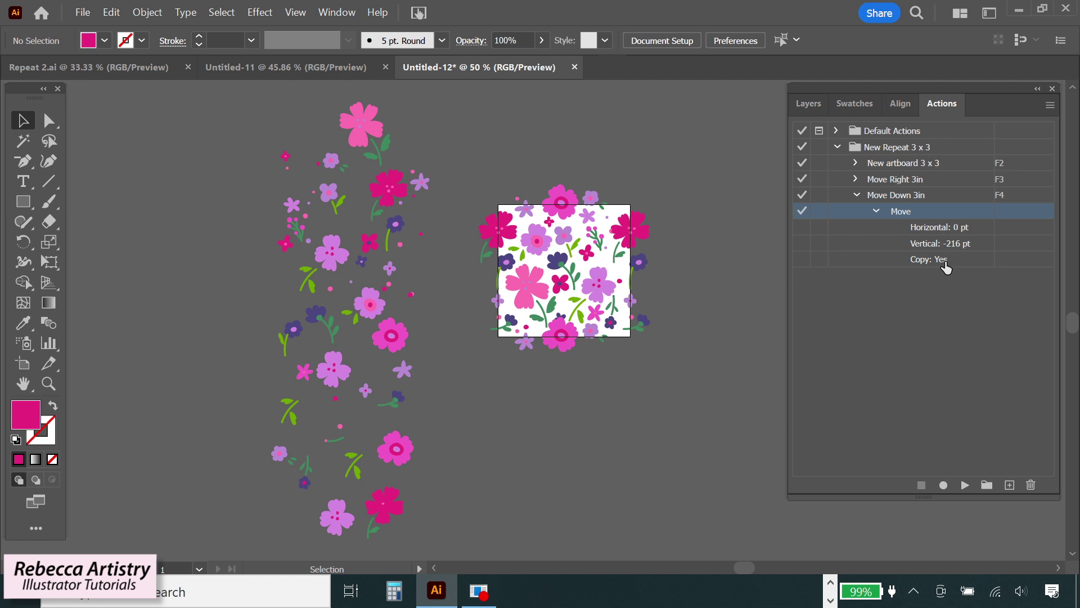
left_click(857, 195)
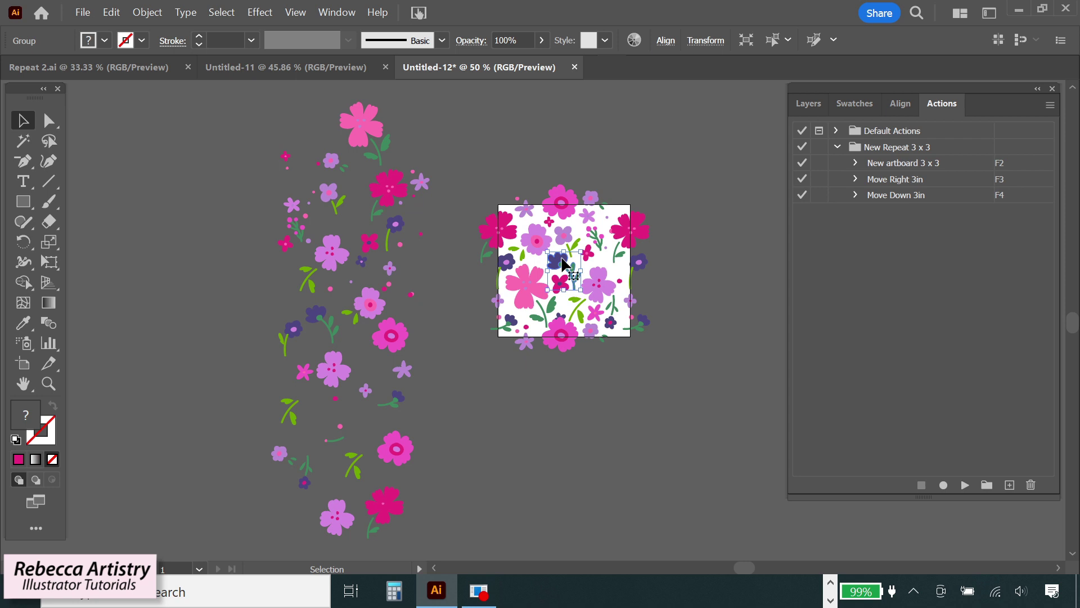
Step: With the navy flower group selected, create an action named Rotate 45 in the New Repeat 3 x 3 set and begin recording
left_click(1049, 104)
left_click(964, 110)
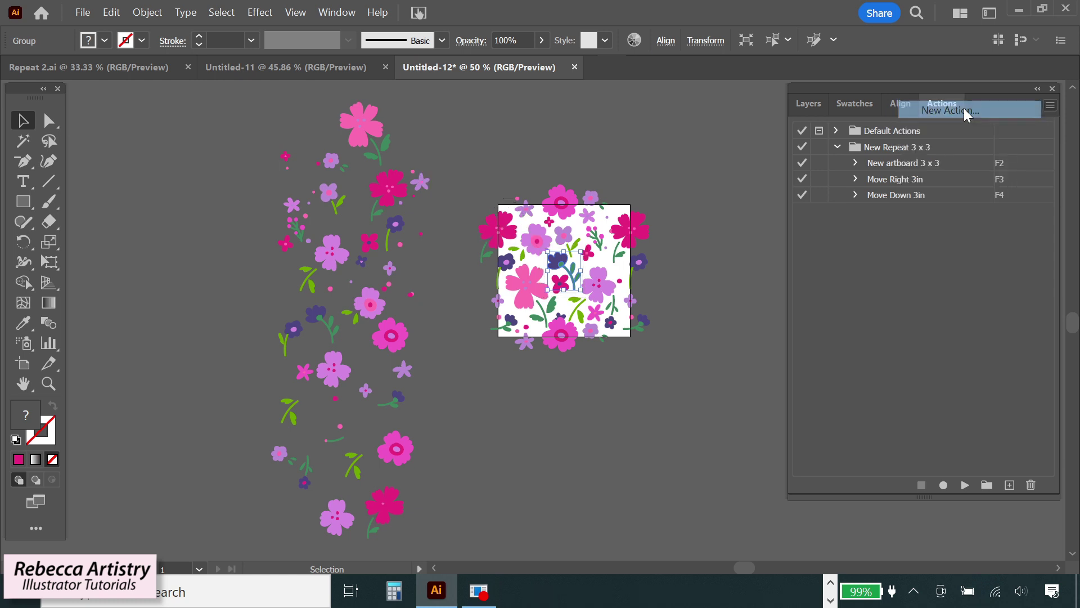
type("Rotate")
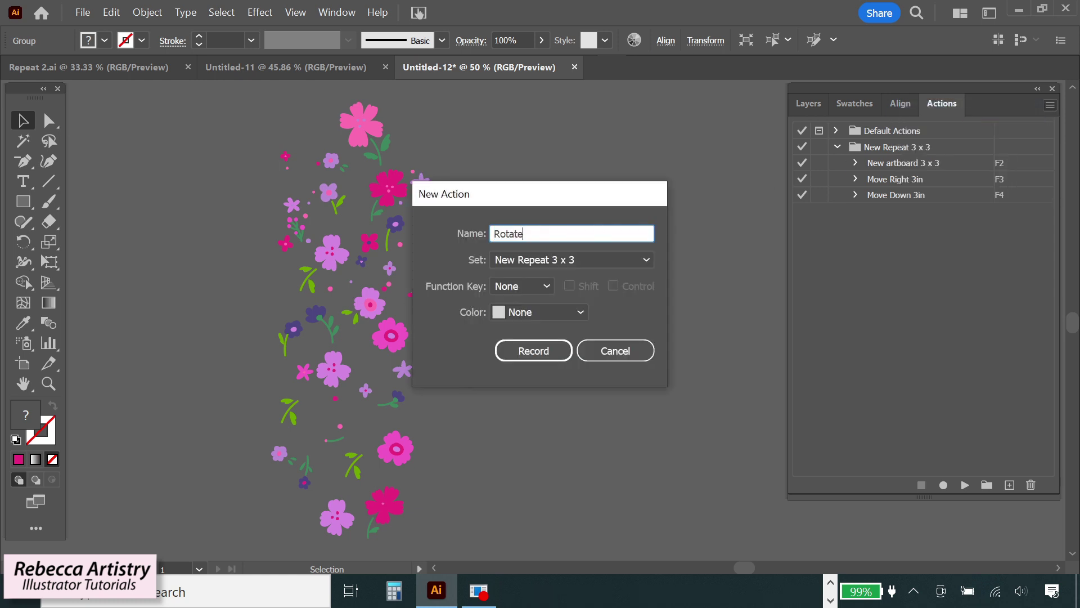
type(" 45")
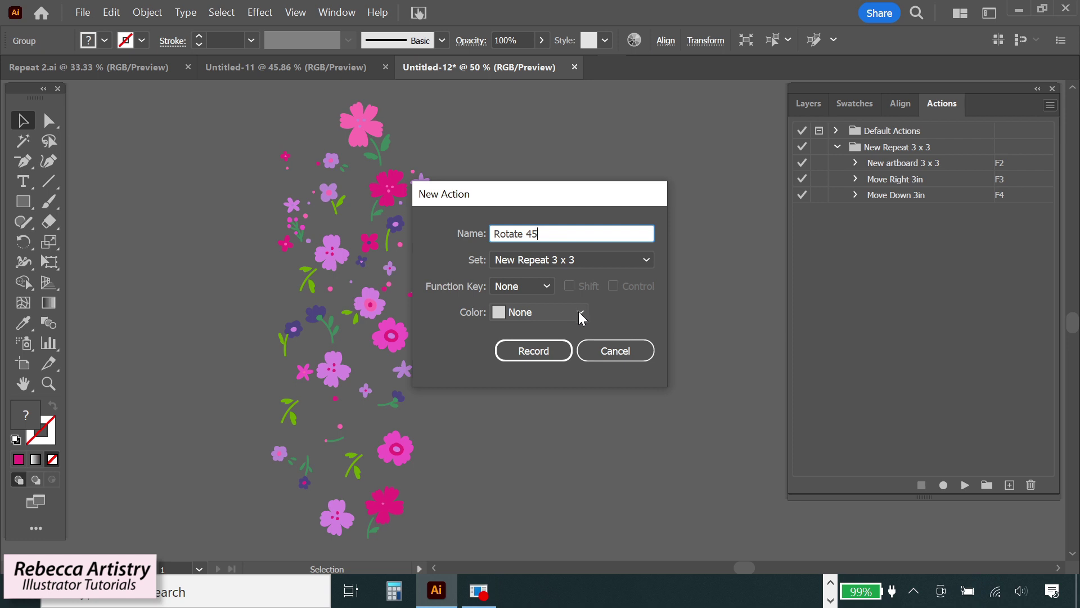
left_click(536, 349)
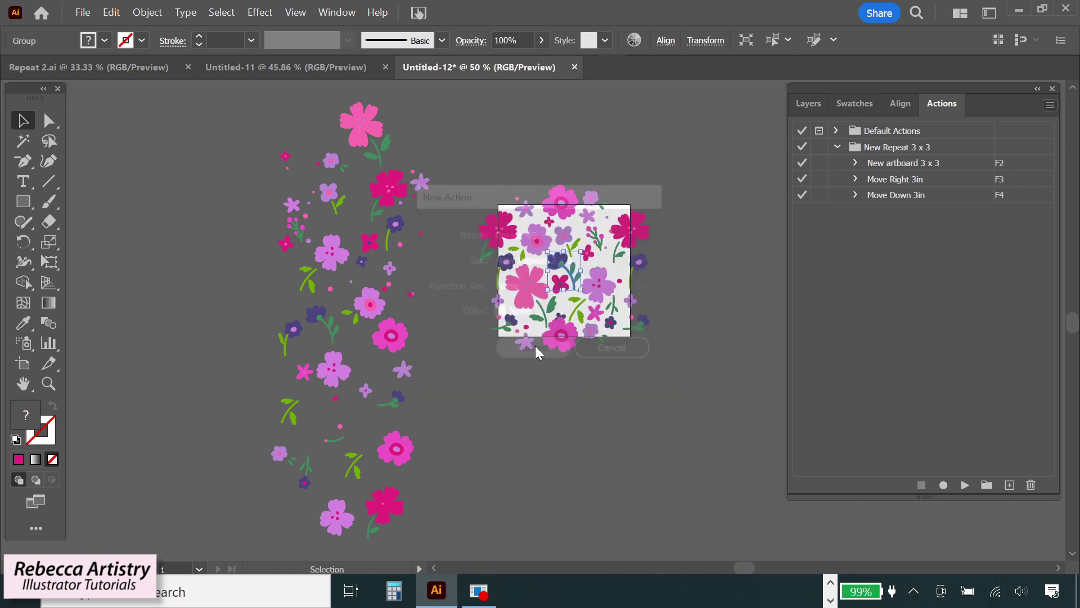
Step: Rotate the selected navy flower group by 45° with the Rotate transform, without making a copy
right_click(563, 269)
mouse_move(629, 475)
left_click(789, 382)
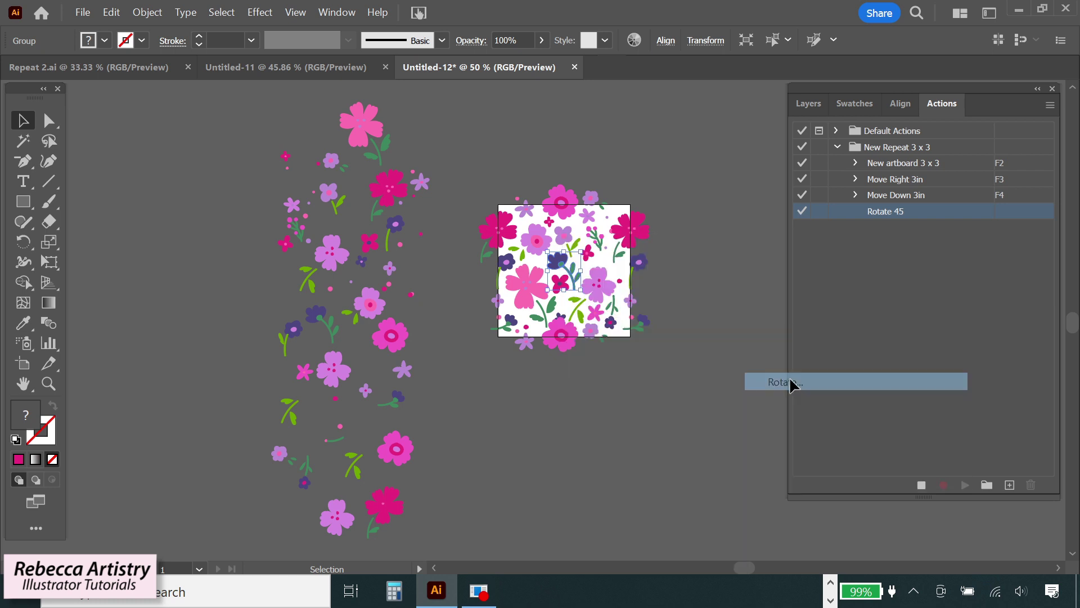
left_click_drag(729, 245, 871, 266)
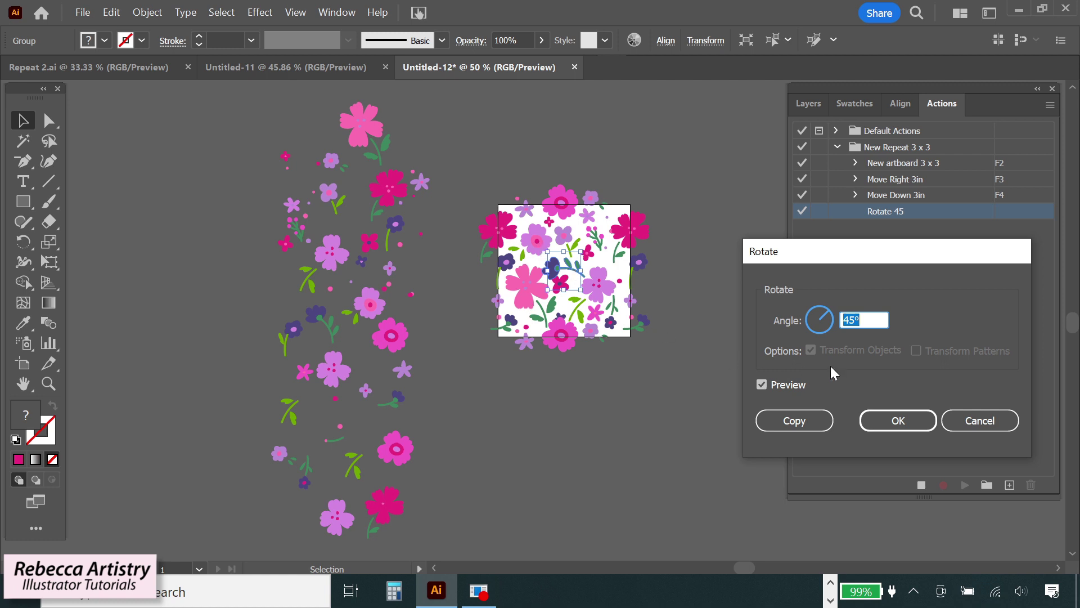
left_click(903, 424)
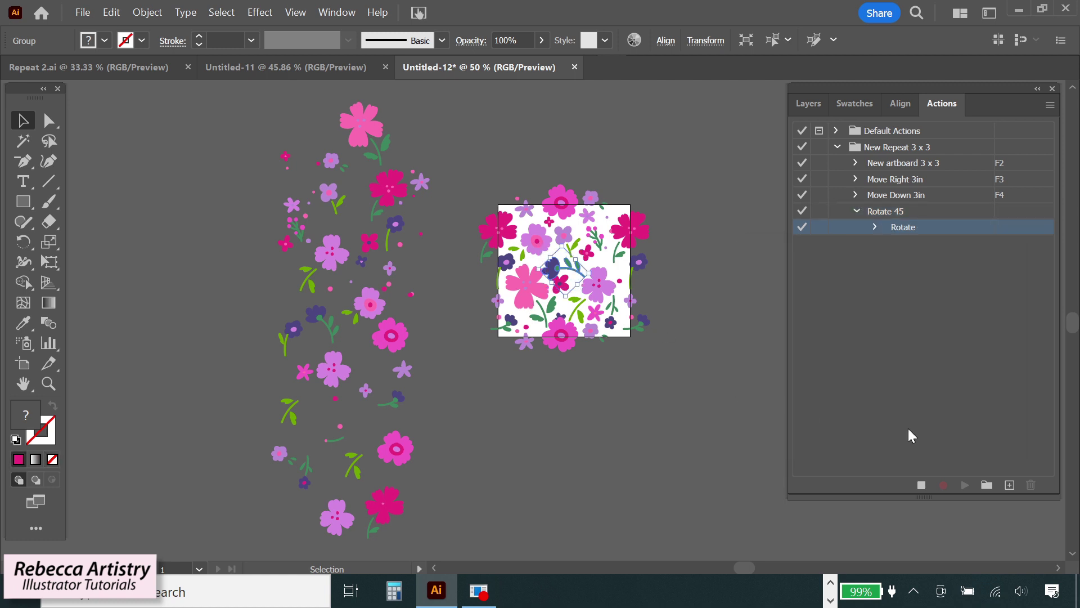
Step: Stop recording the Rotate 45 action, deselect the artwork, and check the recorded Rotate settings before collapsing the action
left_click(921, 484)
key("ctrl+shift+a")
left_click(876, 226)
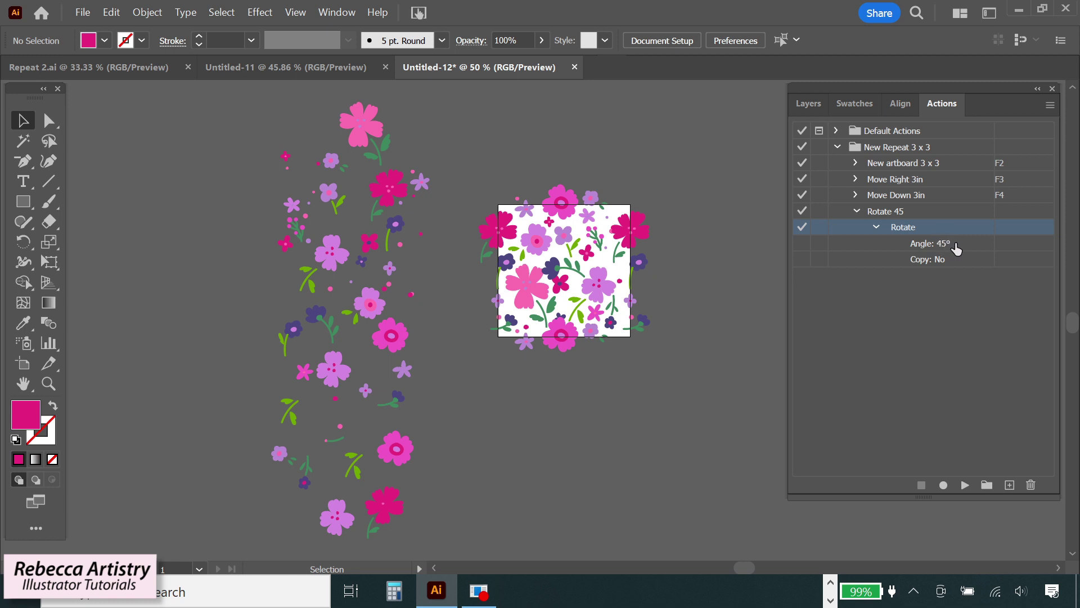
left_click(876, 226)
left_click(862, 211)
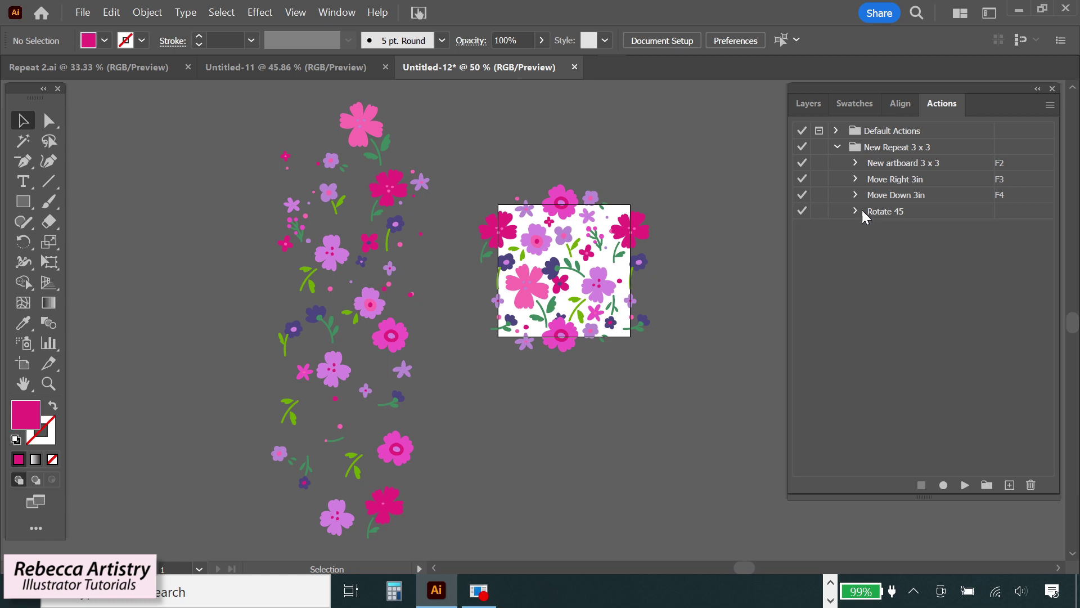
Step: Test the Rotate 45 action on the small lilac flower with the green stem above the navy flower
left_click(567, 231)
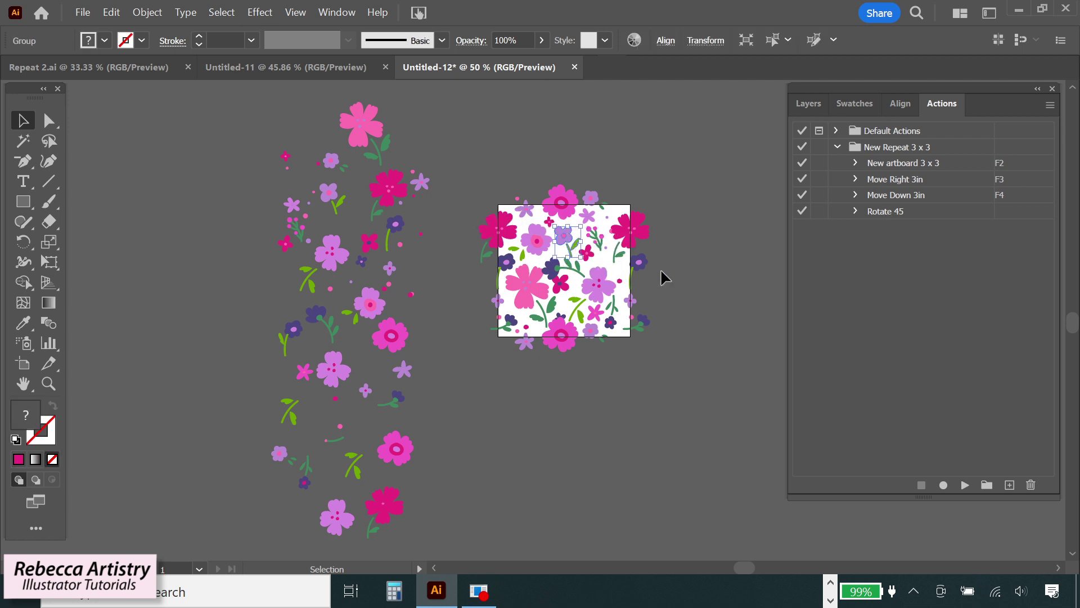
key("z")
left_click(580, 293)
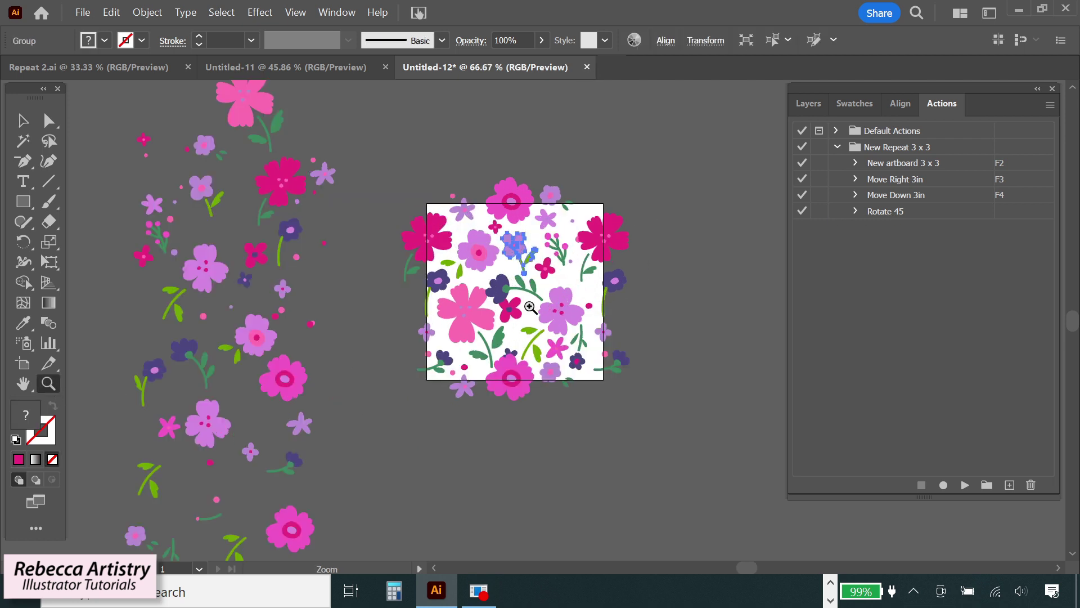
left_click(534, 306)
key("v")
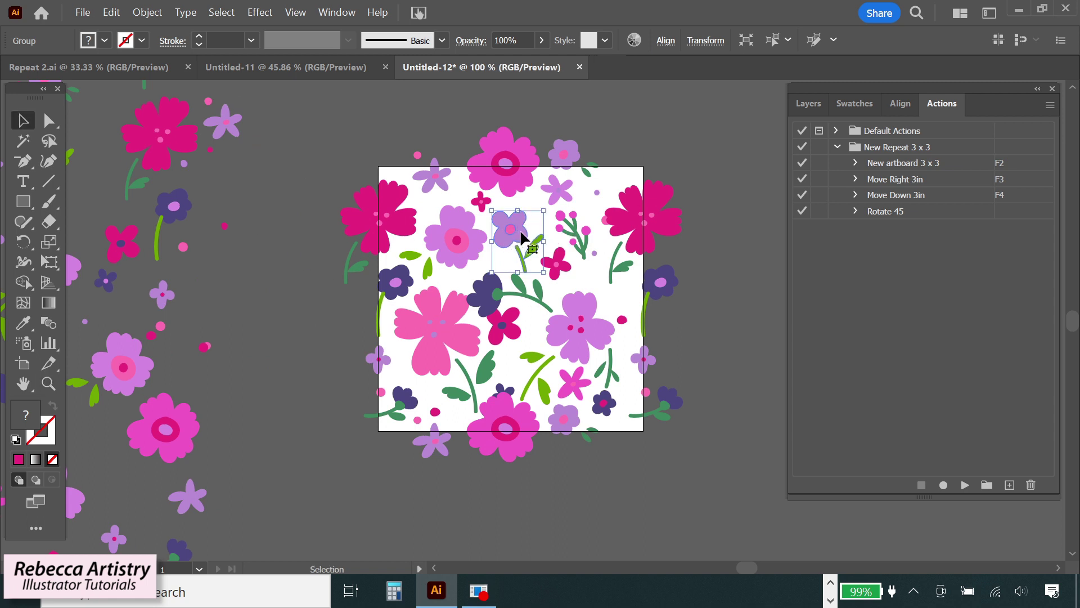
left_click(912, 214)
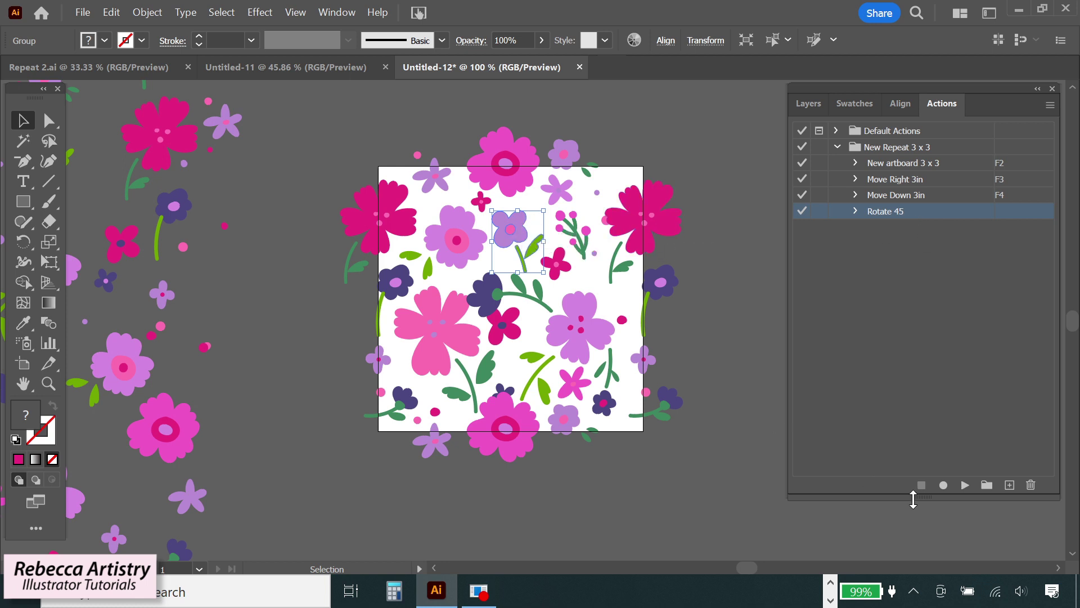
left_click(964, 486)
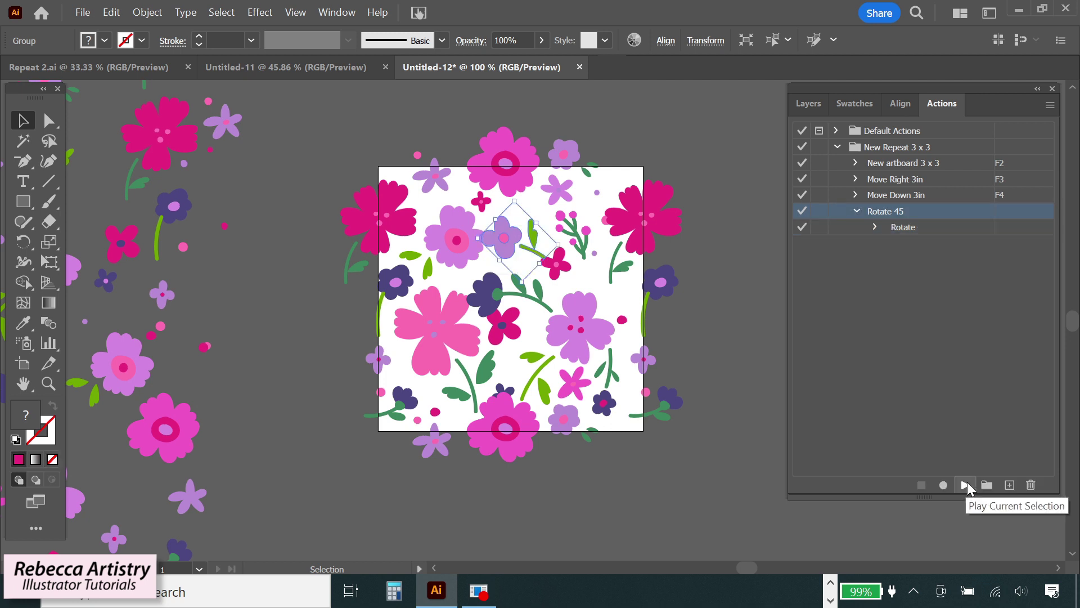
Step: Play the Rotate 45 action on the larger purple flower in the artboard's upper-left area and deselect it
left_click(718, 310)
left_click(445, 242)
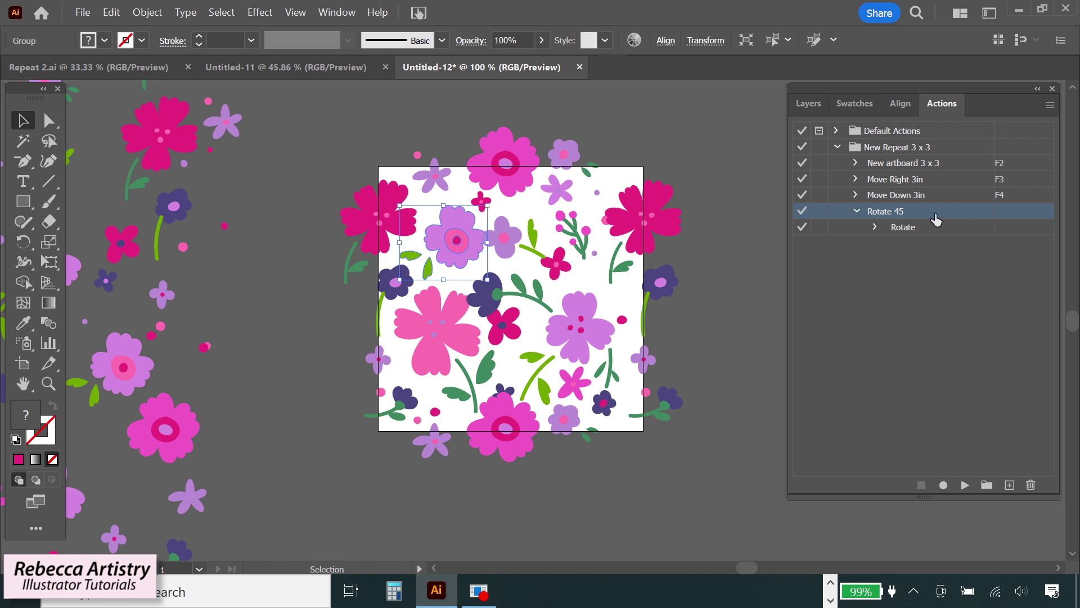
left_click(965, 484)
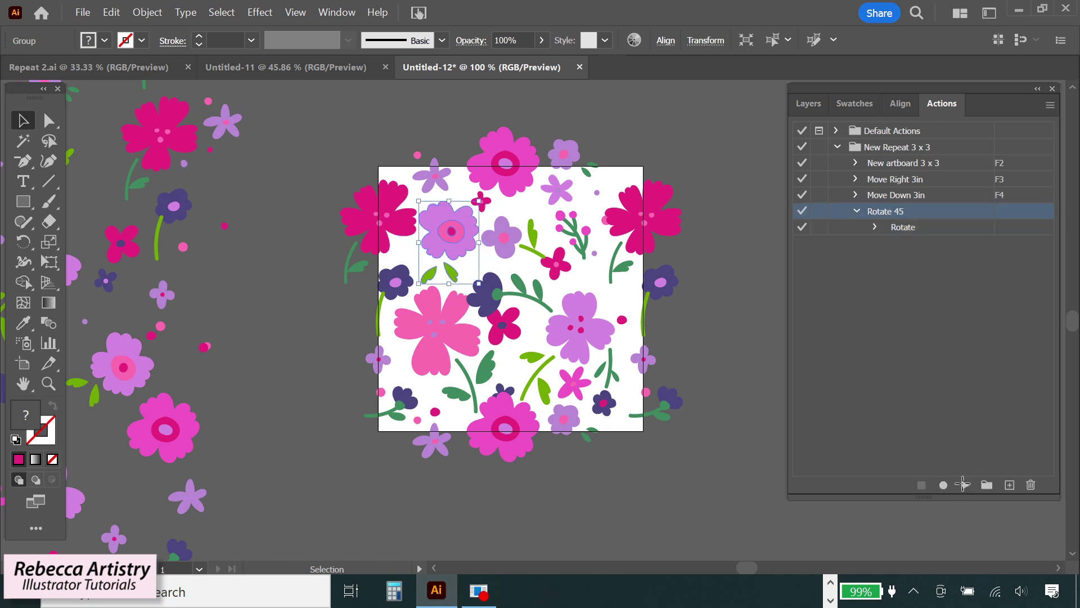
left_click(746, 317)
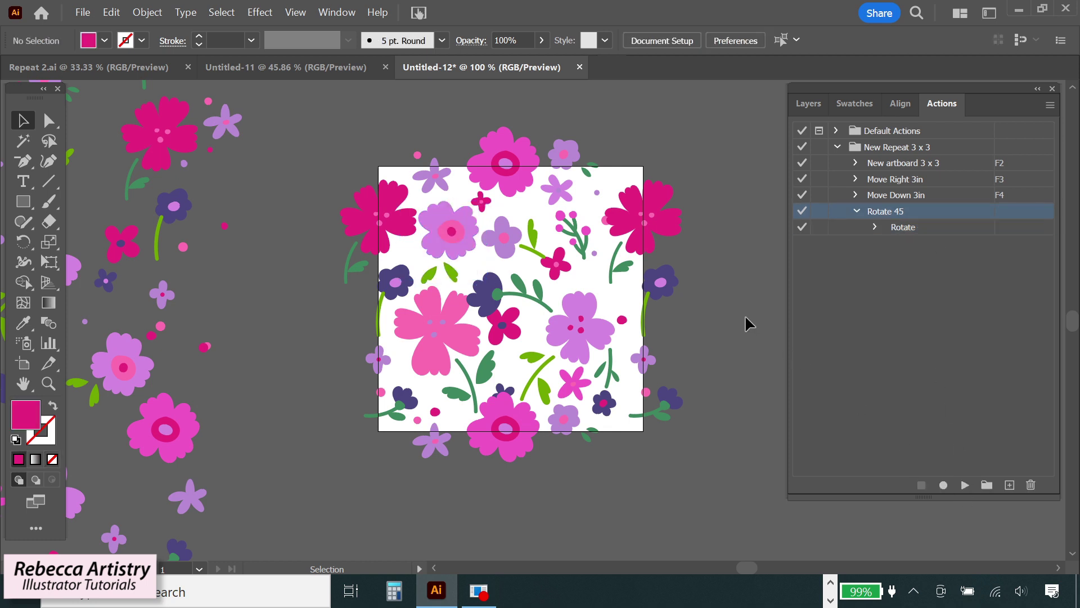
Step: Undo the rotations of the purple, lilac and navy flowers, clear the selection, and collapse the Rotate 45 action
key("ctrl+z")
key("ctrl+z")
key("ctrl+z")
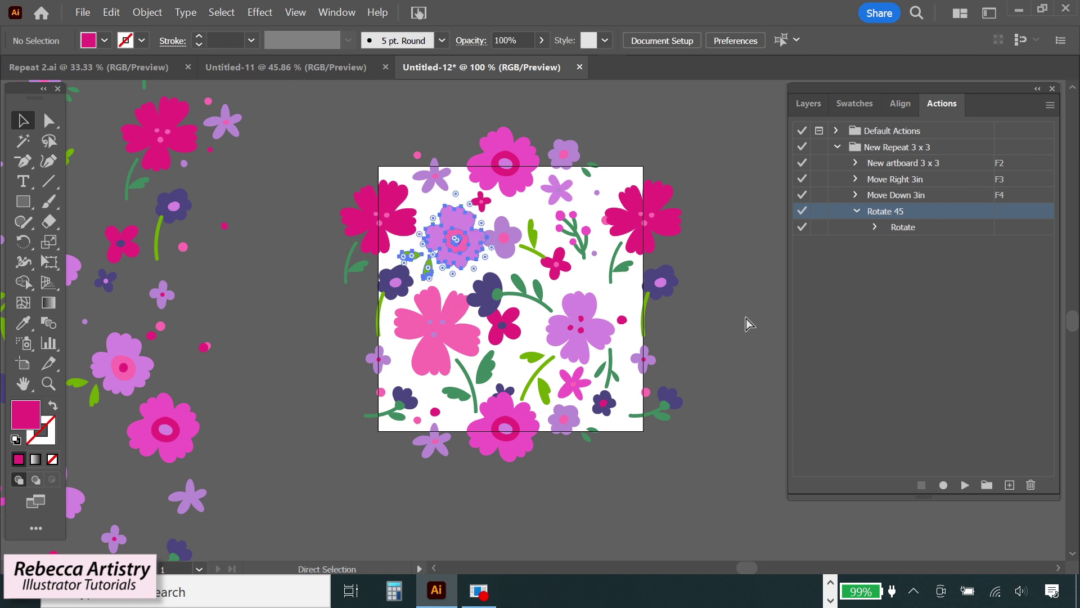
left_click(746, 317)
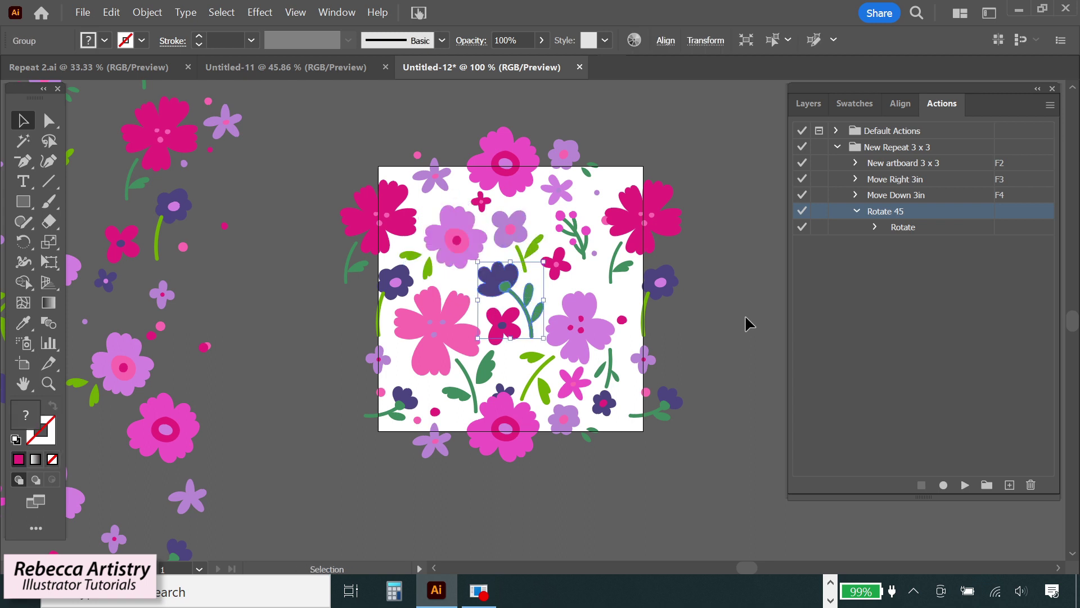
left_click(857, 211)
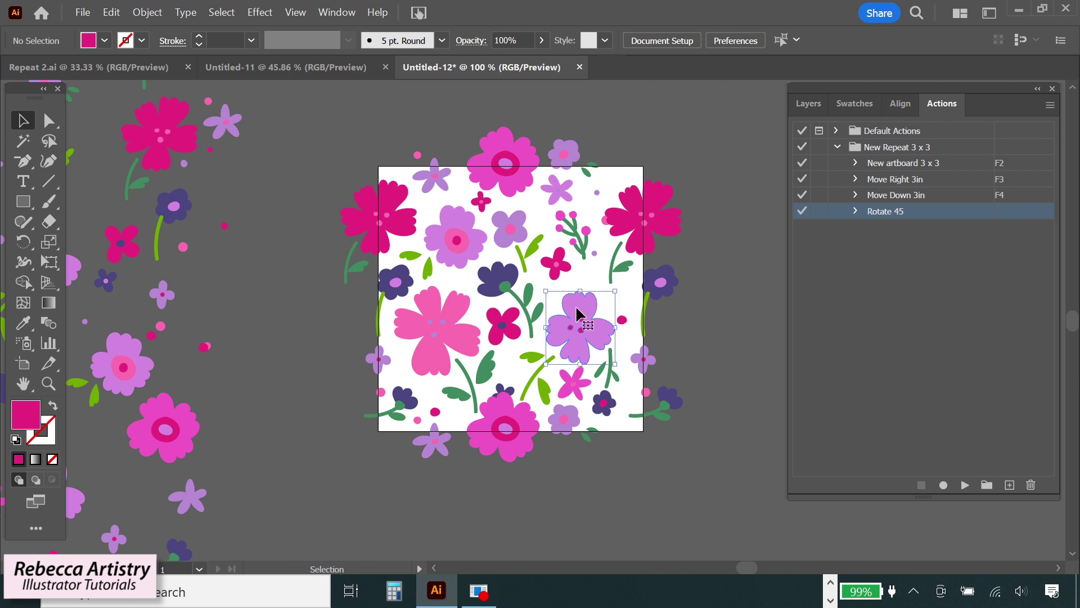
Step: Select the purple flower and start recording a new action named Reflect horizontal in the New Repeat 3 x 3 set
left_click(578, 314)
left_click(1050, 105)
left_click(988, 109)
type("Reflect")
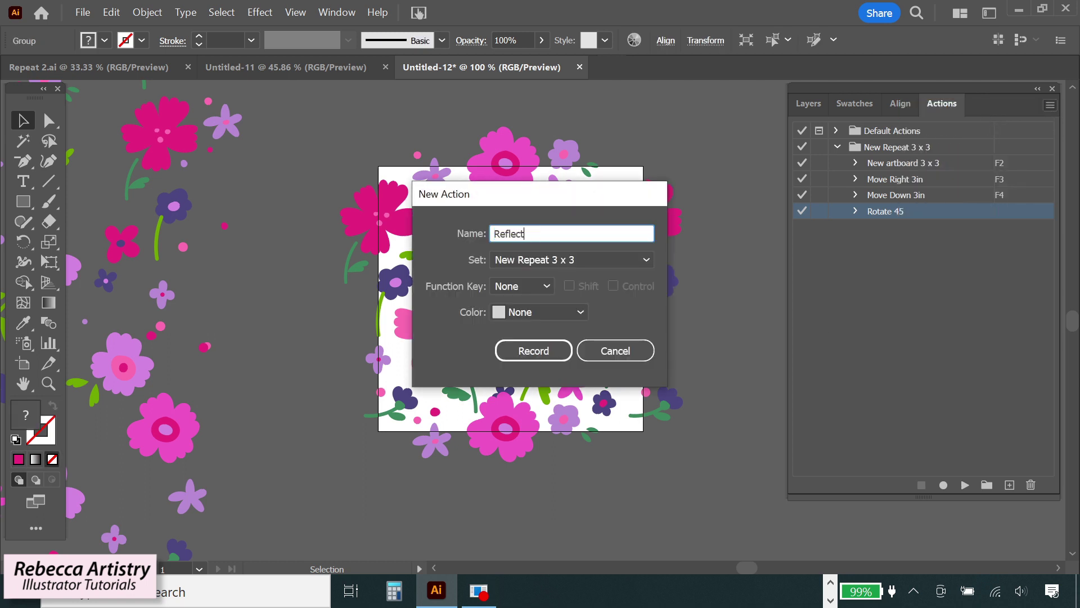
type(" horizontal")
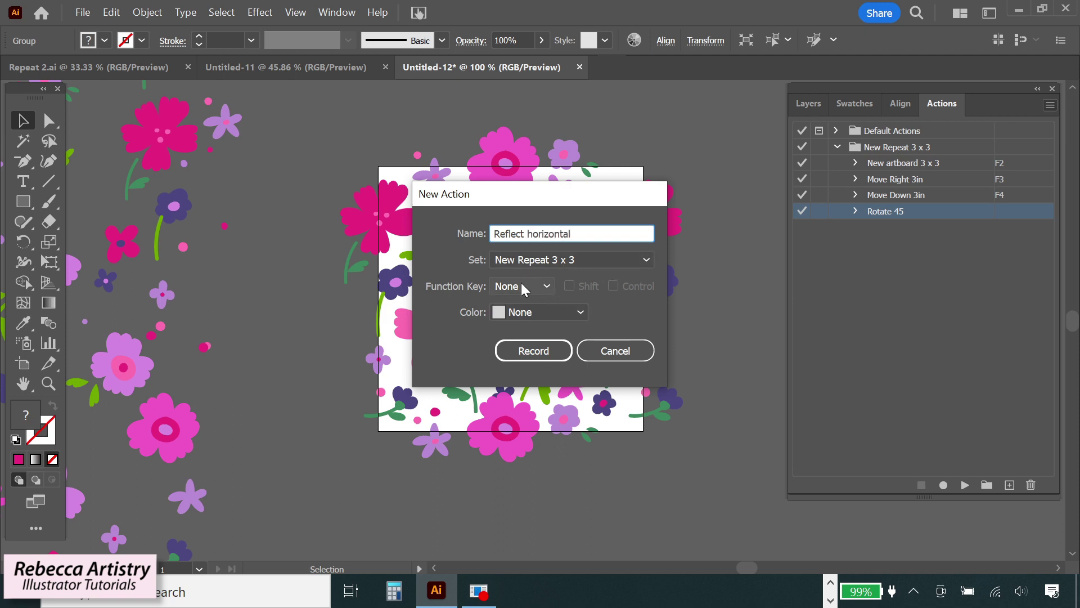
left_click(533, 350)
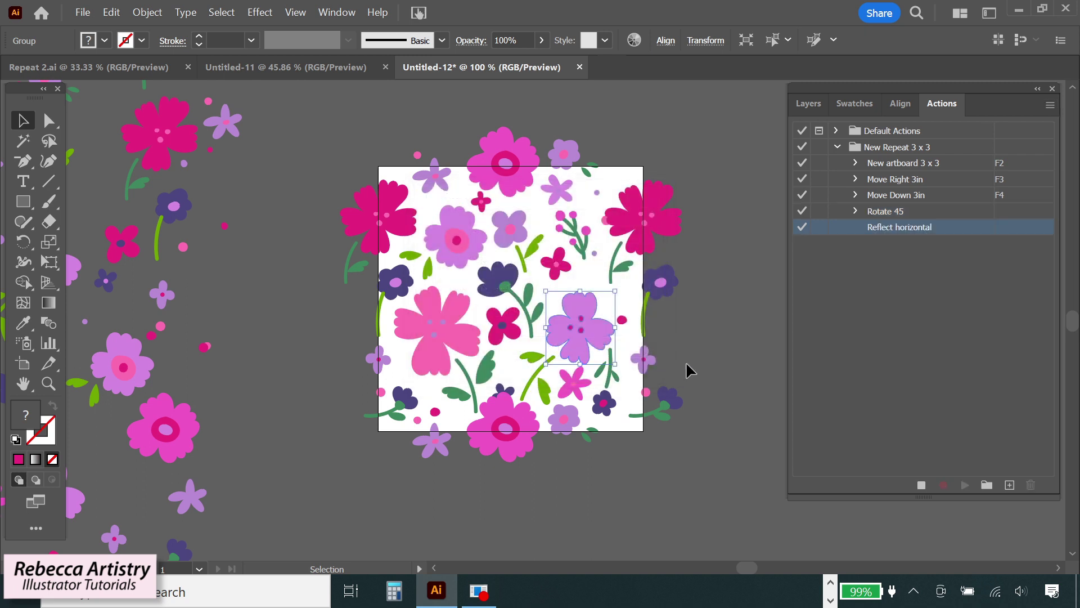
Step: Reflect the selected purple flower across the horizontal axis as the recorded operation
right_click(593, 332)
mouse_move(686, 475)
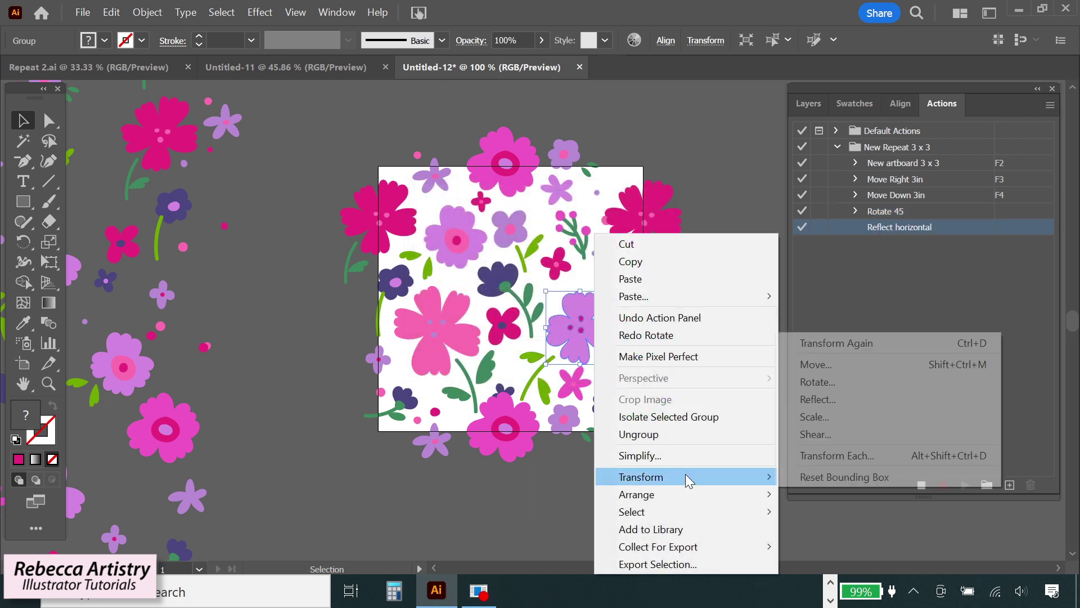
left_click(819, 399)
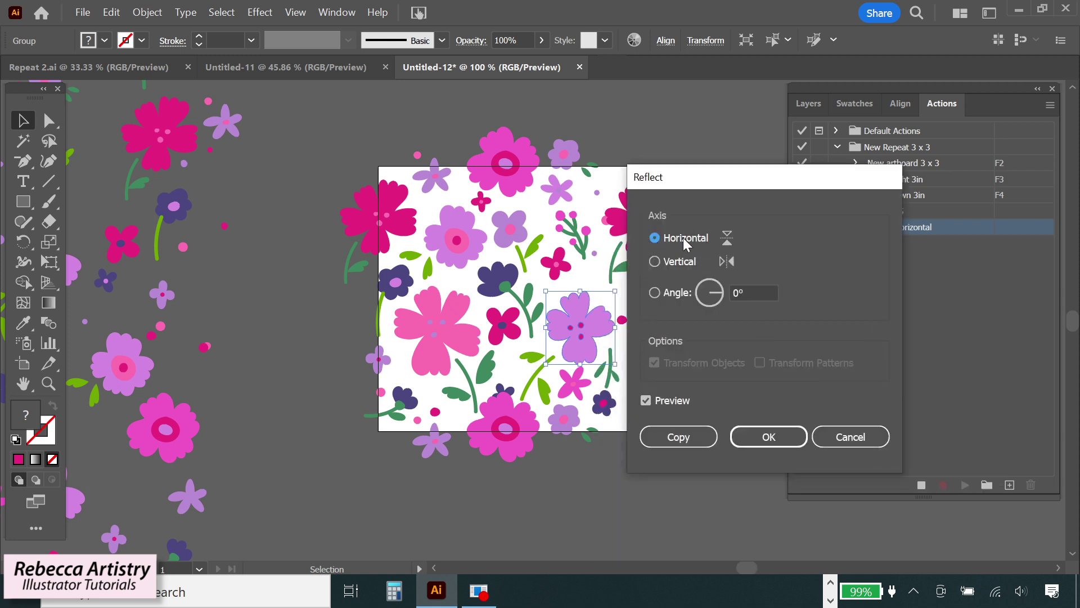
left_click(770, 440)
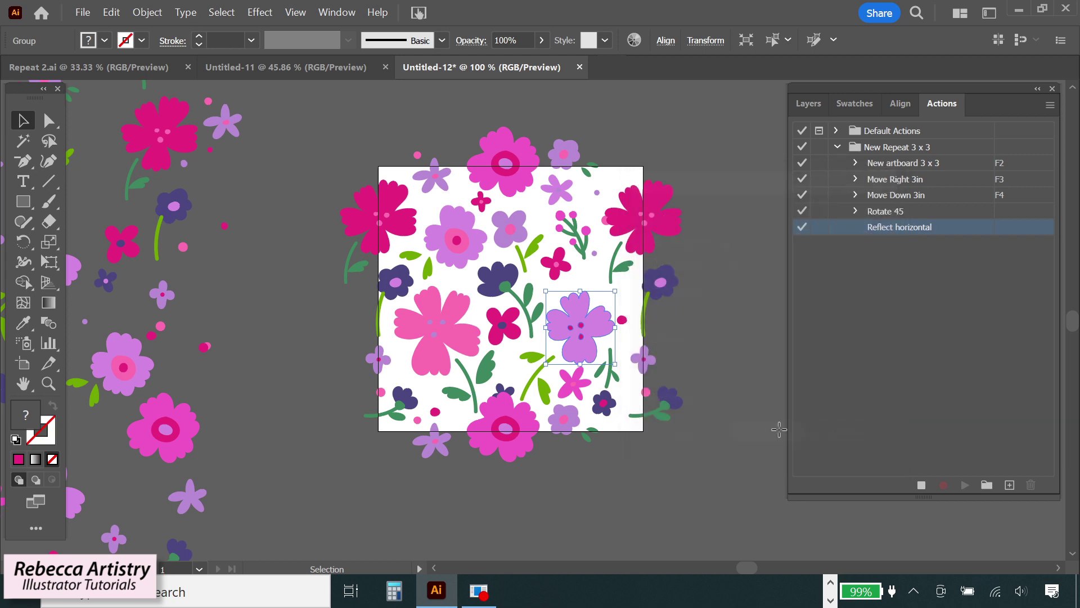
Step: Stop recording the Reflect horizontal action and check its recorded Reflect settings before collapsing it
left_click(920, 485)
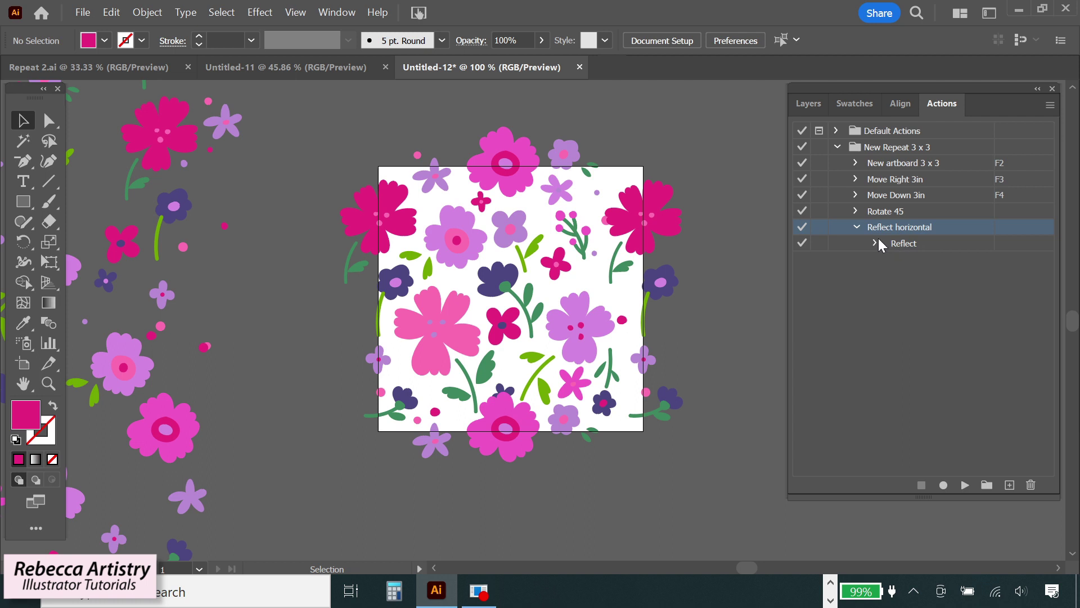
left_click(875, 243)
left_click(857, 227)
Step: Test the Reflect horizontal action on the large pink flower, then undo the reflection and collapse the action
left_click(457, 334)
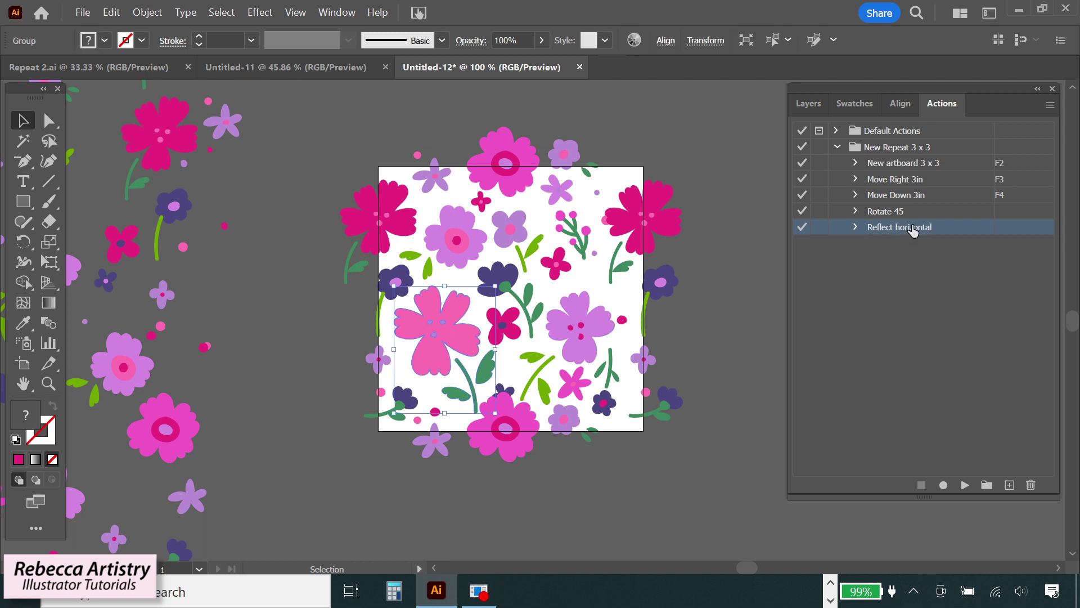
left_click(964, 484)
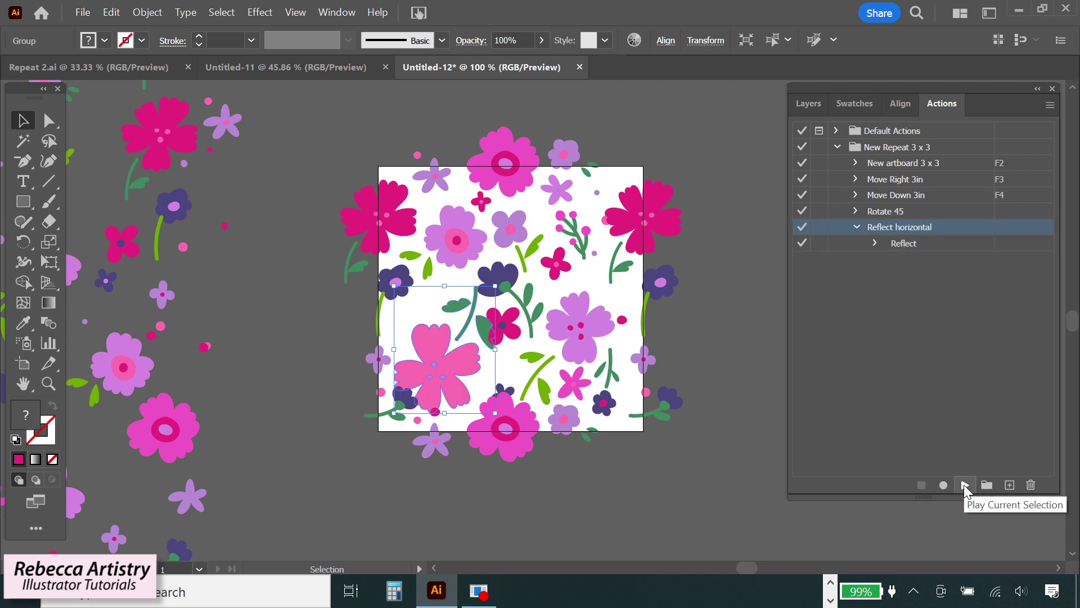
left_click(705, 350)
key("ctrl")
key("ctrl+z")
left_click(704, 341)
left_click(855, 227)
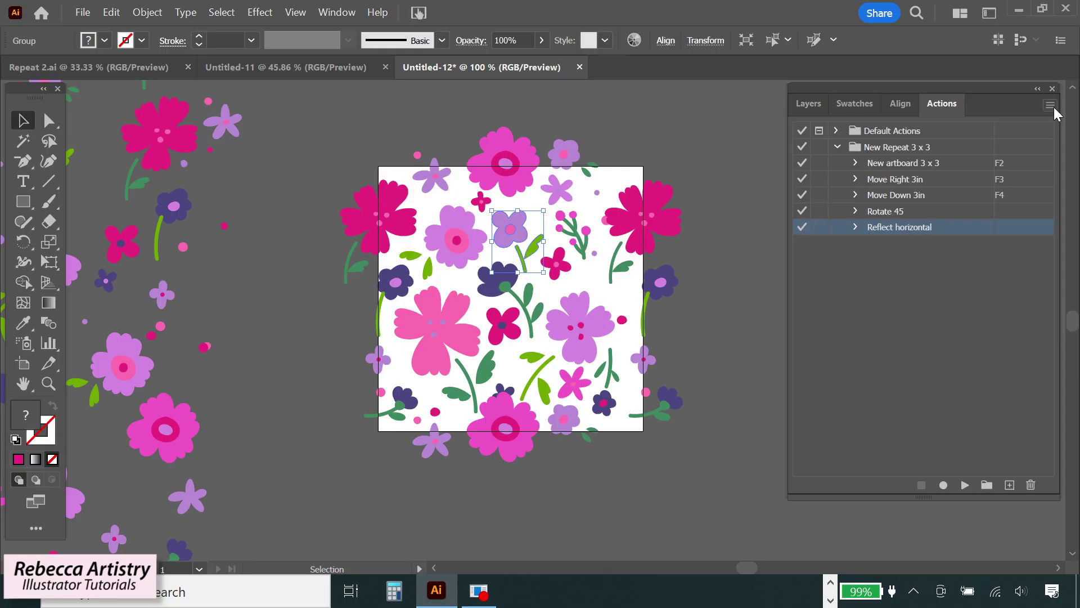
Step: Start recording a new action named Reflect Vertical in the New Repeat 3 x 3 set
left_click(1051, 107)
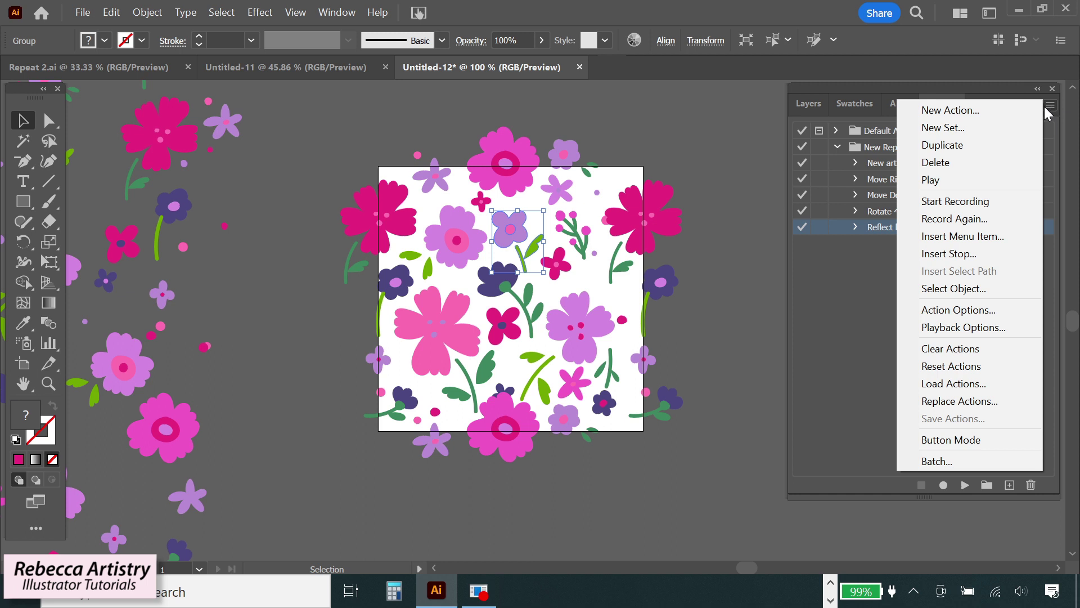
left_click(965, 110)
type("Reflect Vertical")
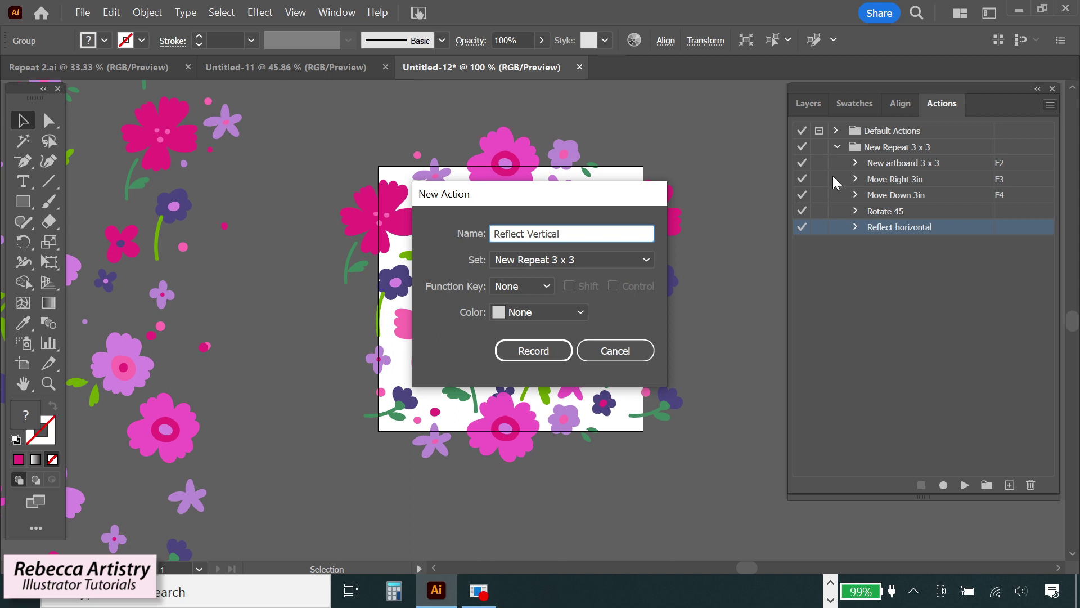
left_click(533, 352)
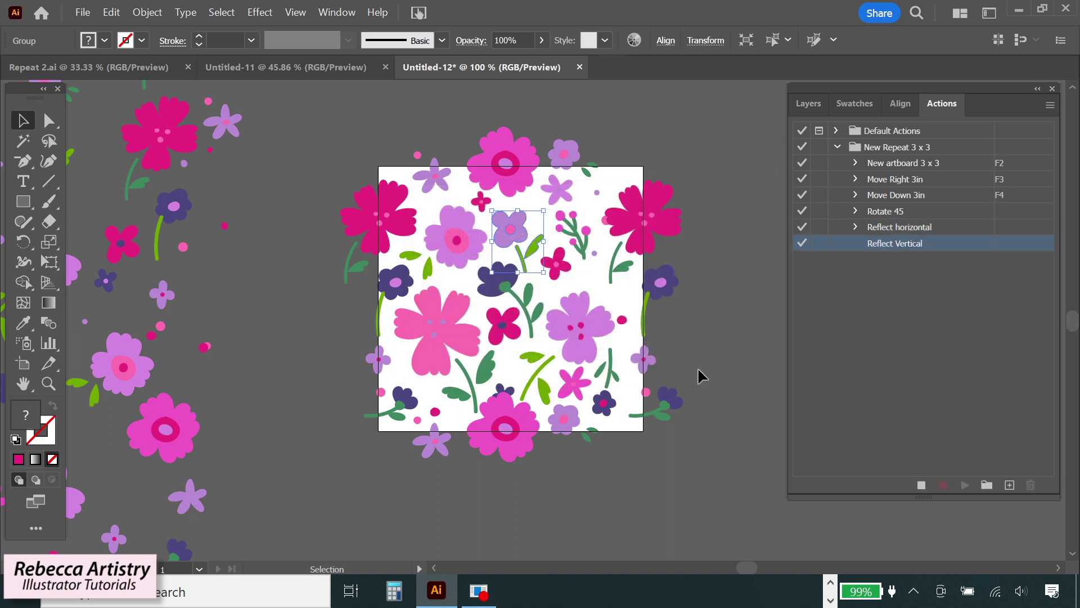
Step: Reflect the small lilac flower with the green stem across the vertical axis and stop recording the action
right_click(523, 234)
mouse_move(574, 477)
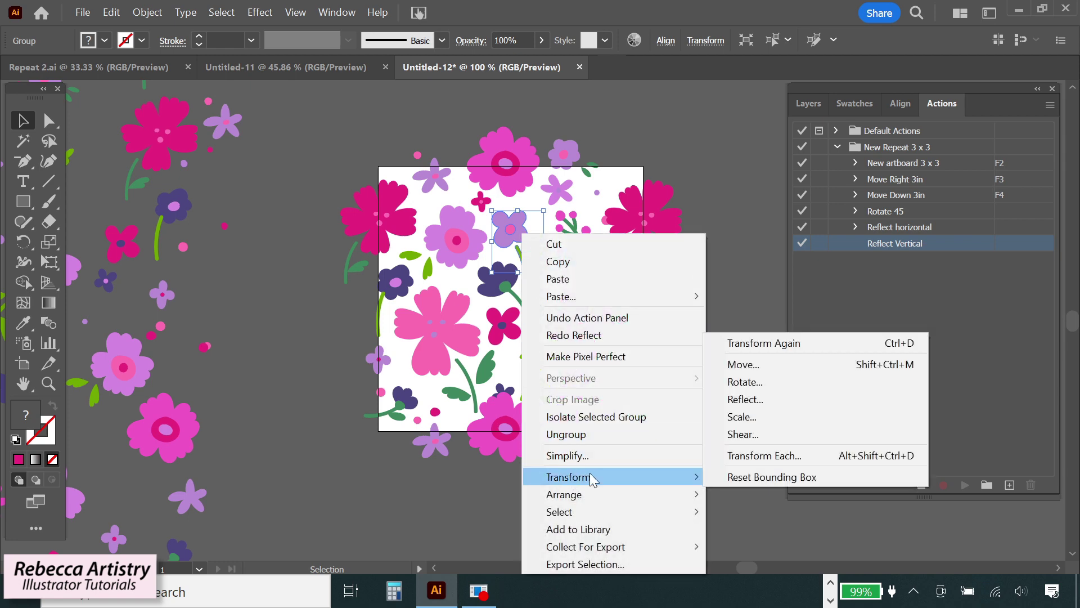
left_click(775, 399)
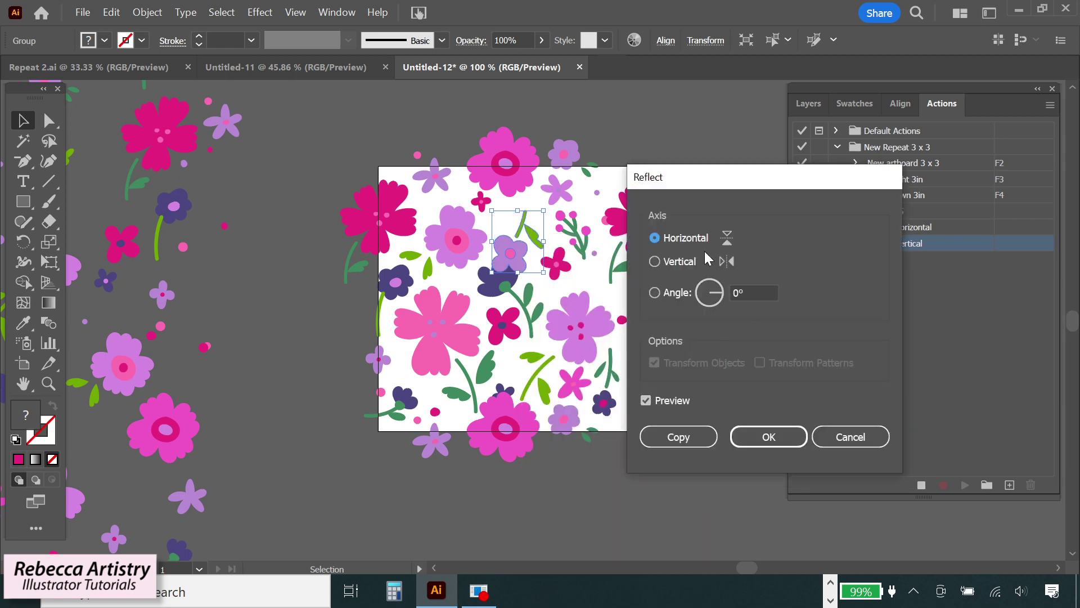
left_click(681, 262)
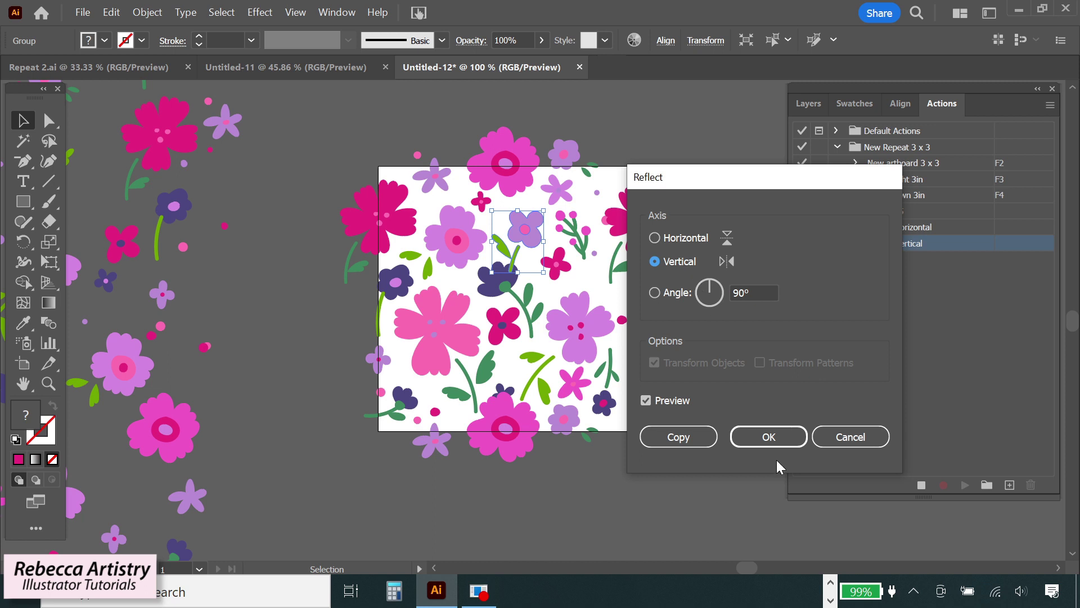
left_click(767, 438)
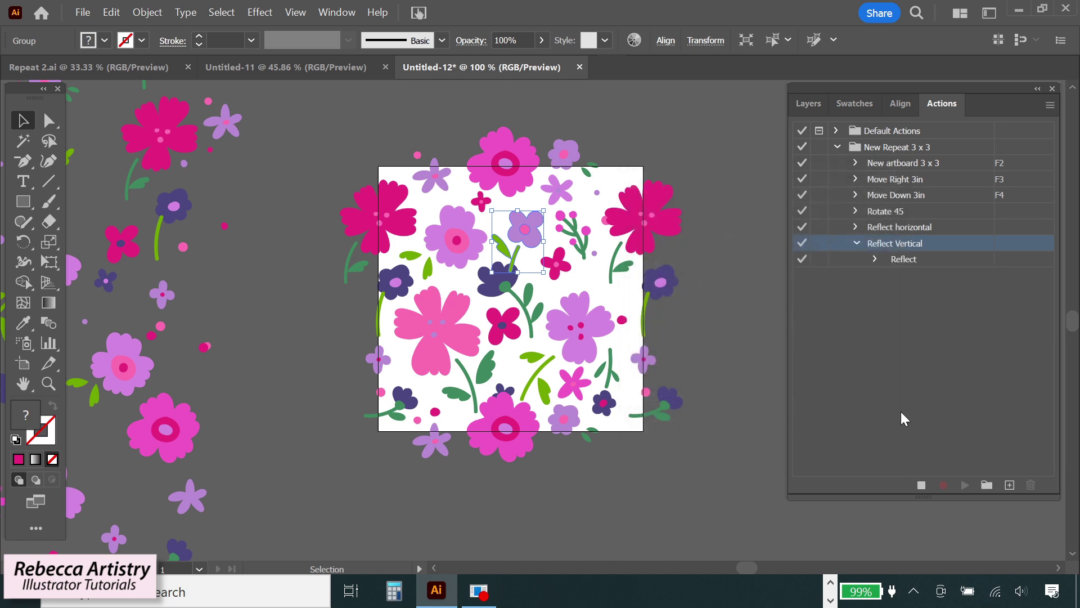
left_click(921, 485)
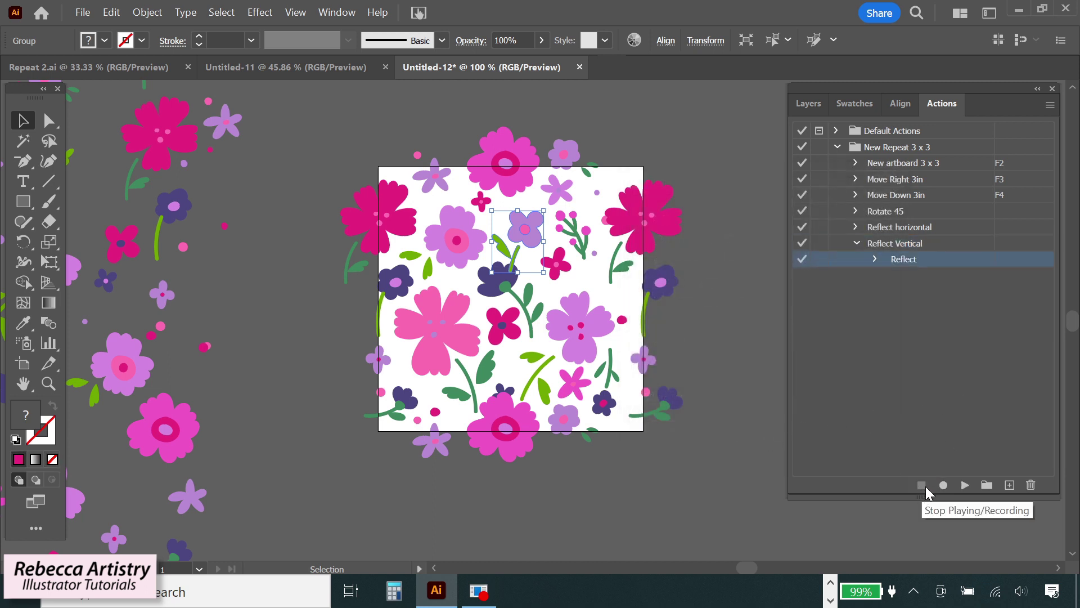
Step: Test the Reflect Vertical action on the navy flower with the green stem and deselect it
left_click(731, 319)
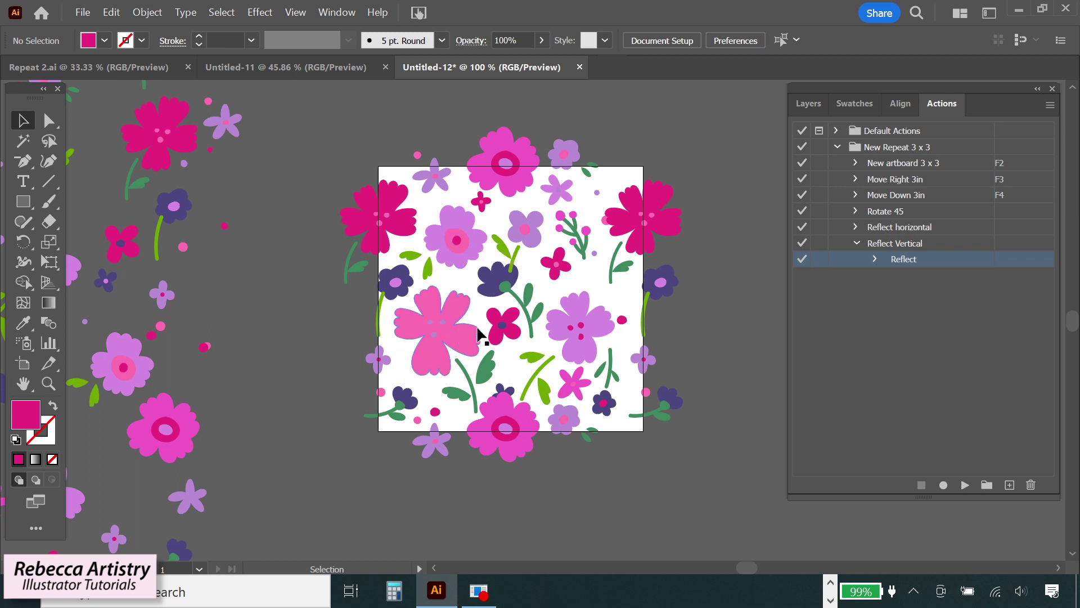
left_click(528, 306)
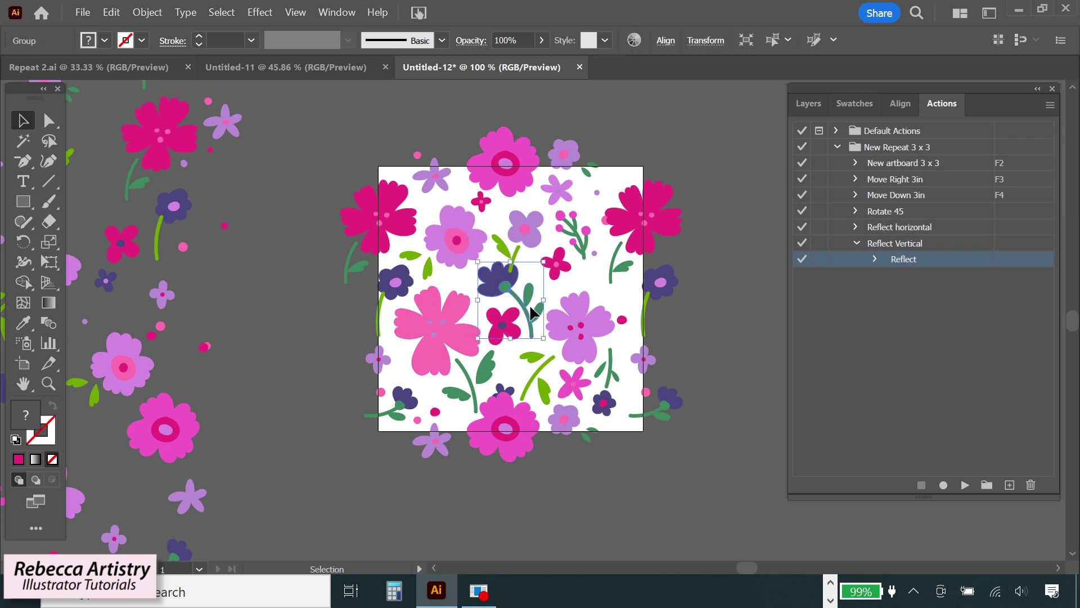
left_click(930, 245)
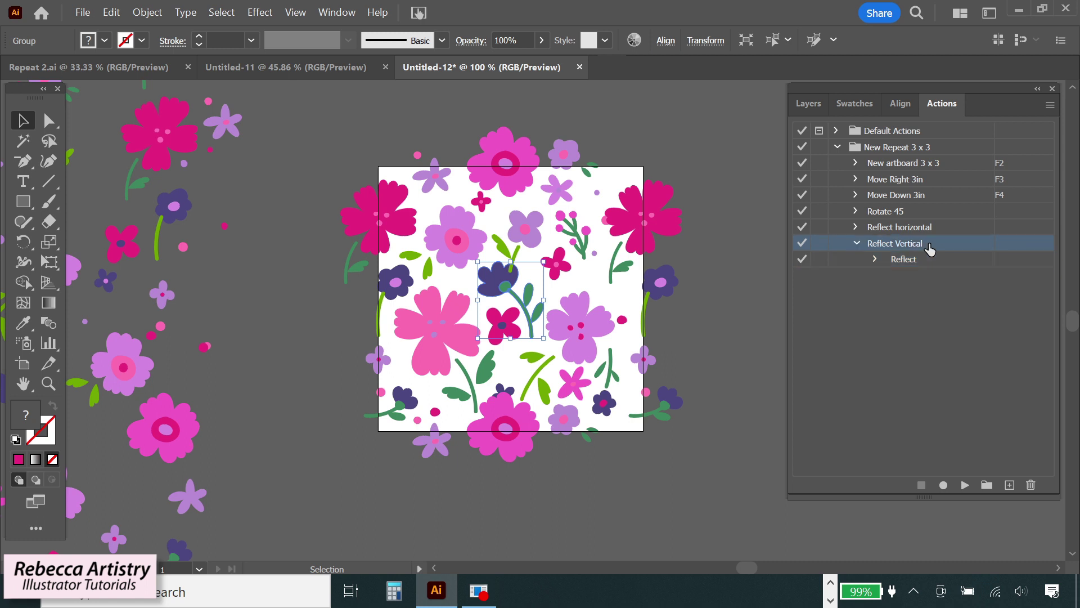
left_click(965, 485)
left_click(760, 306)
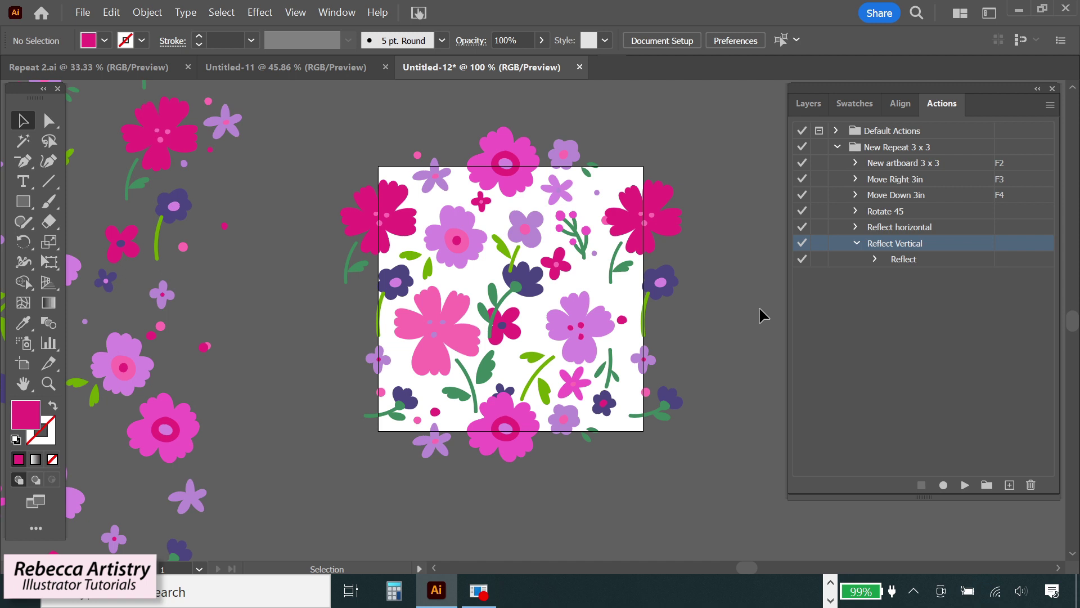
Step: Undo the vertical reflections of the navy and lilac flowers, clear the selection, and collapse the Reflect Vertical action
key("ctrl+z")
key("ctrl+z")
left_click(759, 309)
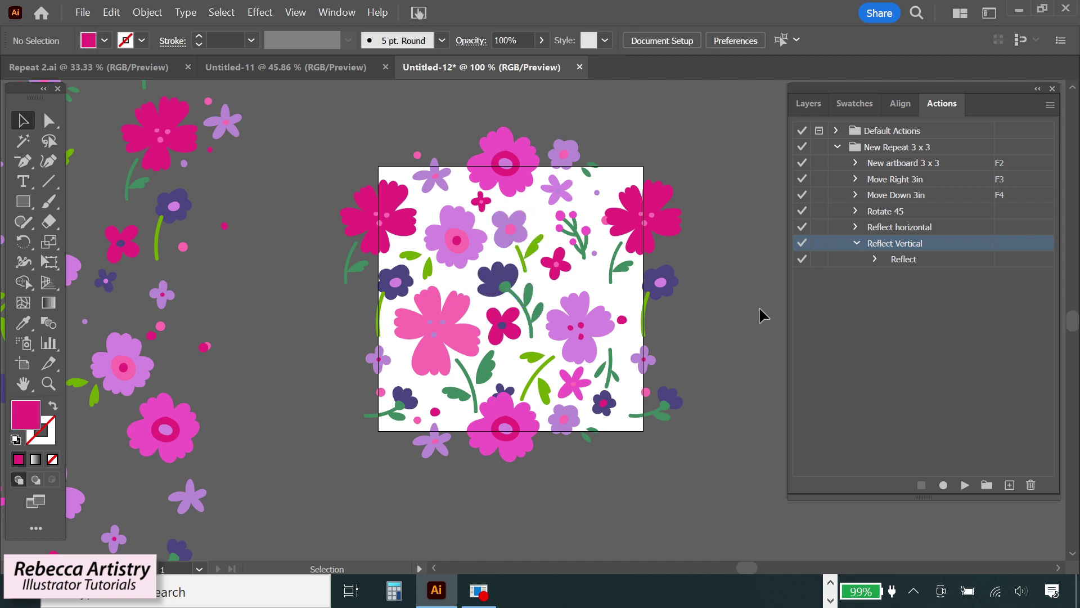
left_click(856, 243)
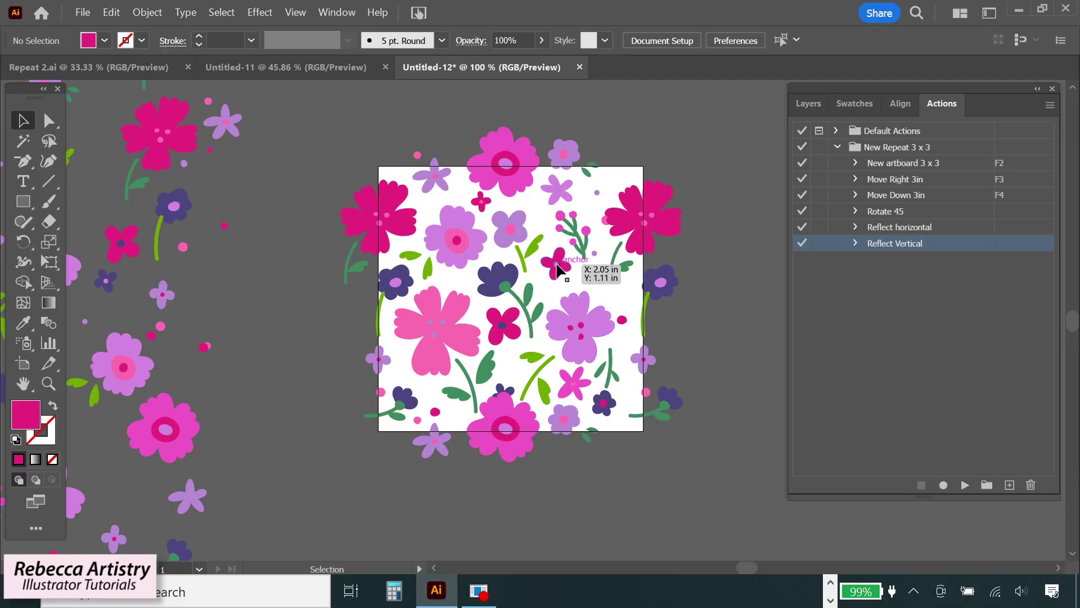
Step: Select the small magenta flower below the berry sprig and start recording a new action named Enlarge 10 percent in the same set
left_click(556, 263)
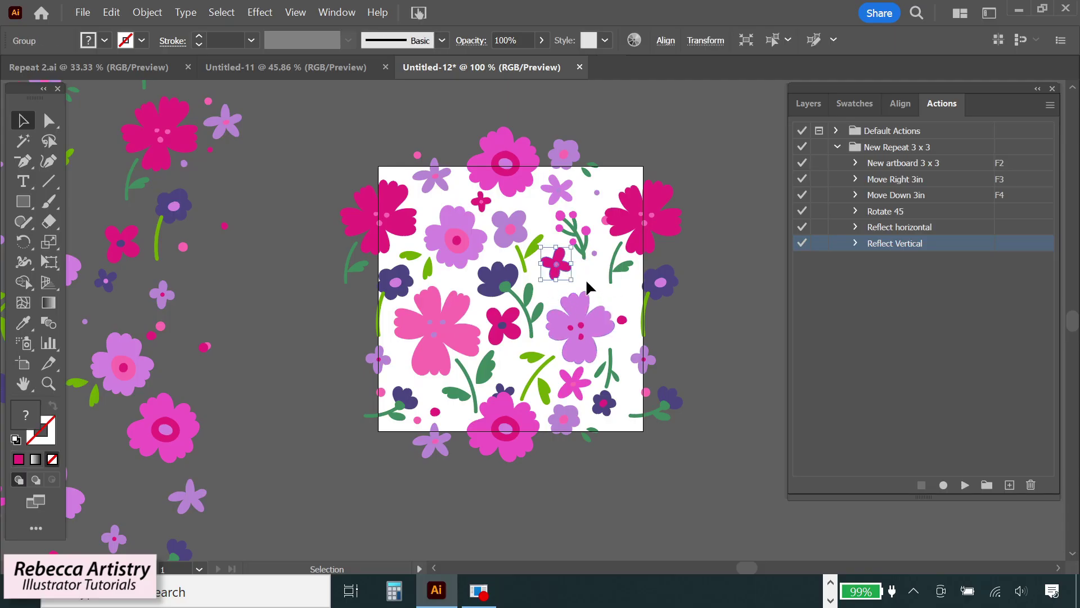
left_click(1048, 105)
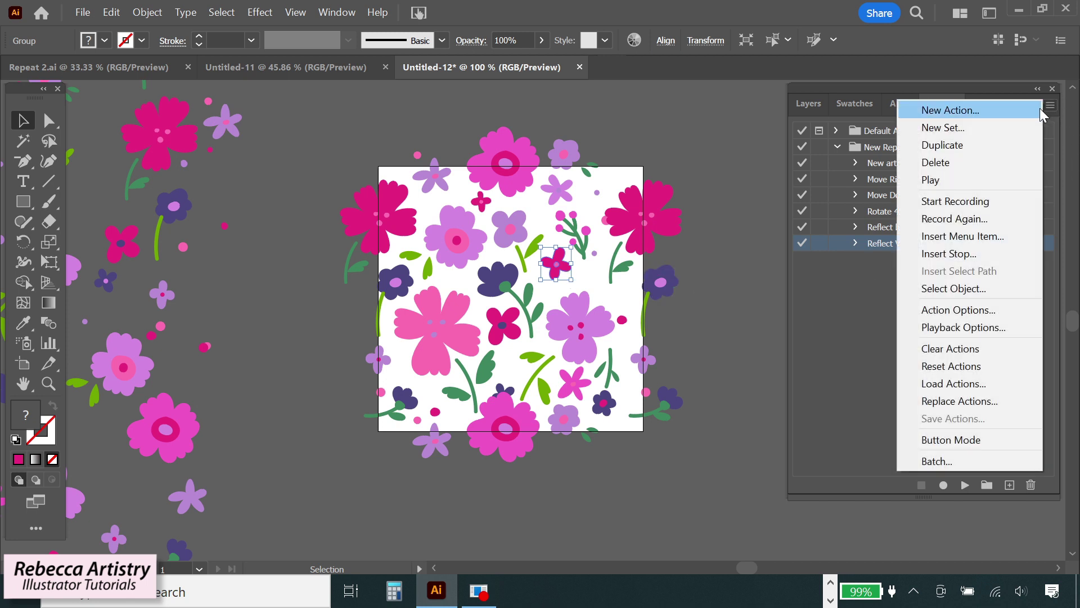
left_click(971, 111)
type("Enlarge")
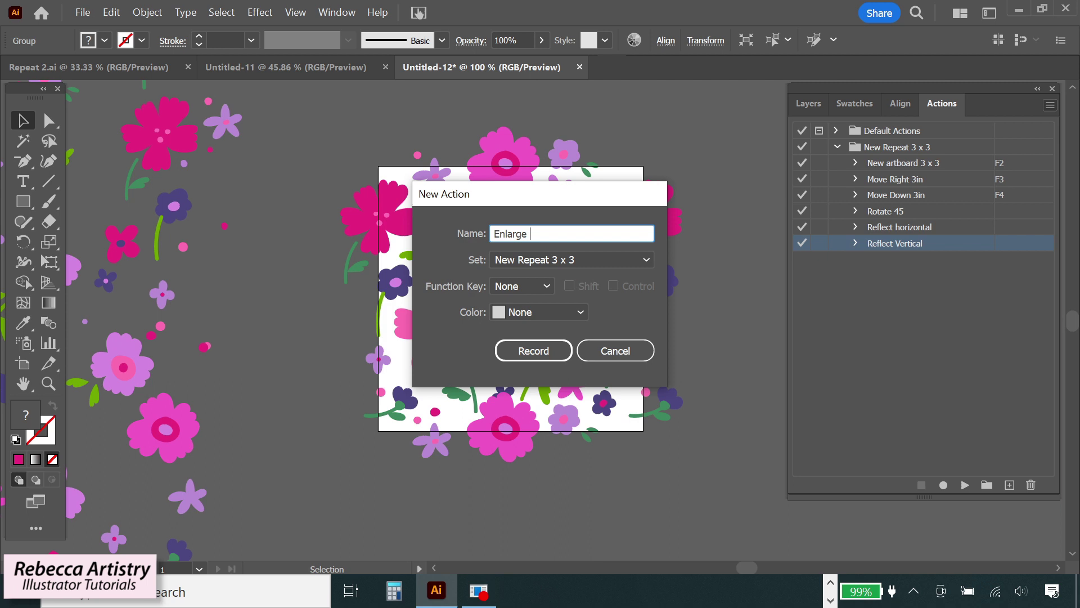
type("10 percent")
left_click(545, 354)
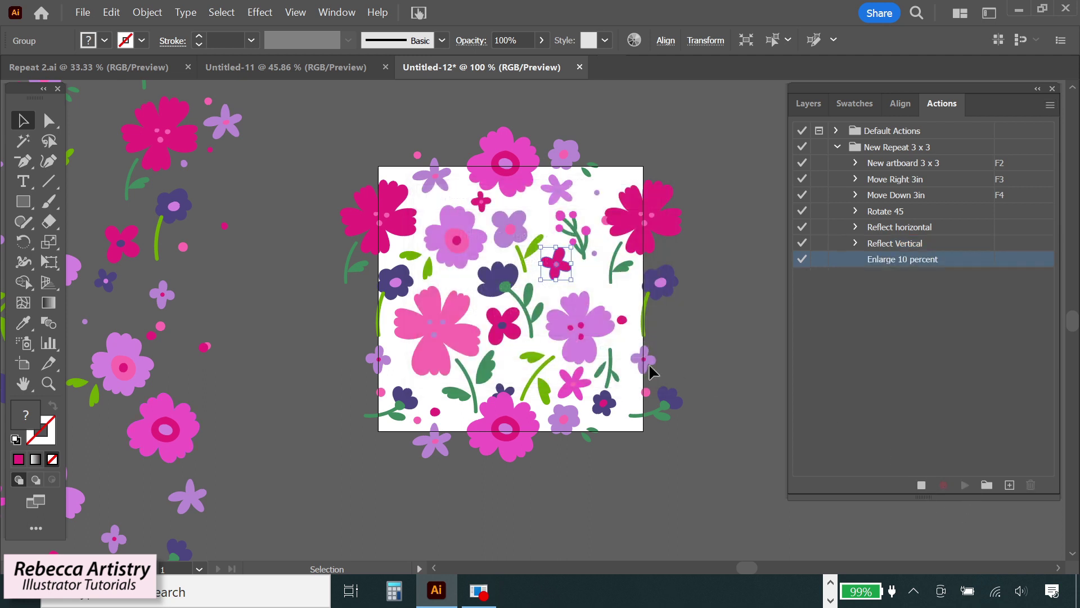
Step: Scale the small magenta flower uniformly to 110% with Scale Corners and Scale Strokes & Effects enabled, then stop recording and deselect it
right_click(568, 270)
mouse_move(681, 481)
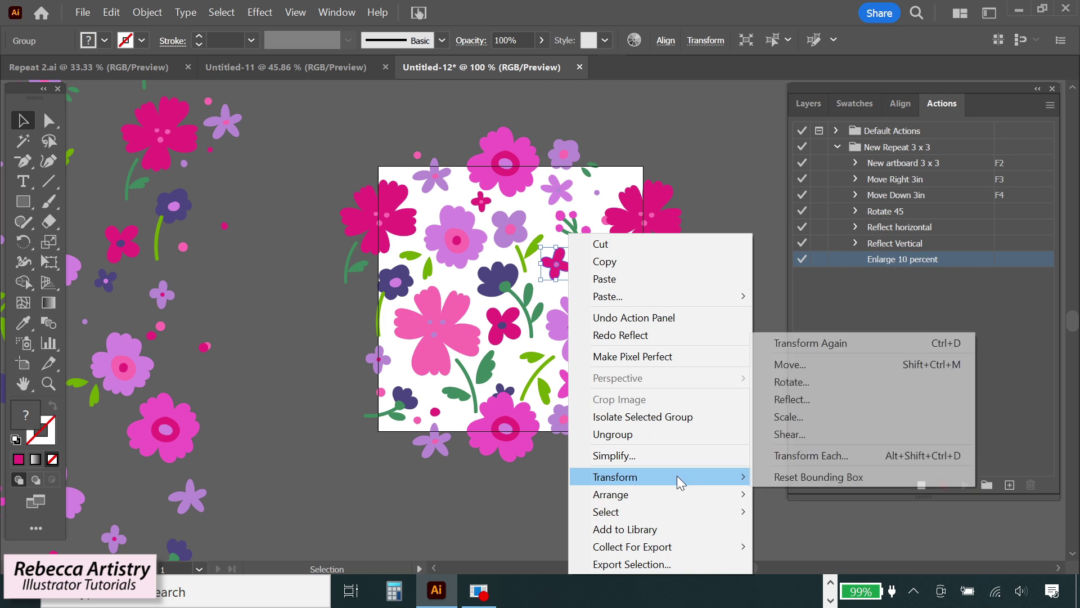
left_click(811, 417)
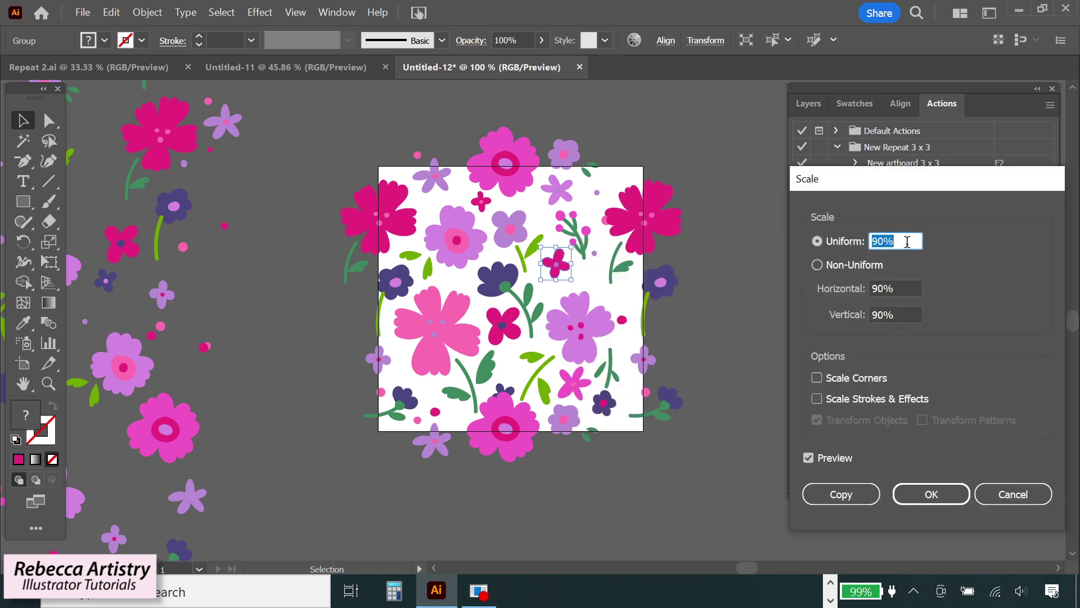
type("110")
left_click(817, 378)
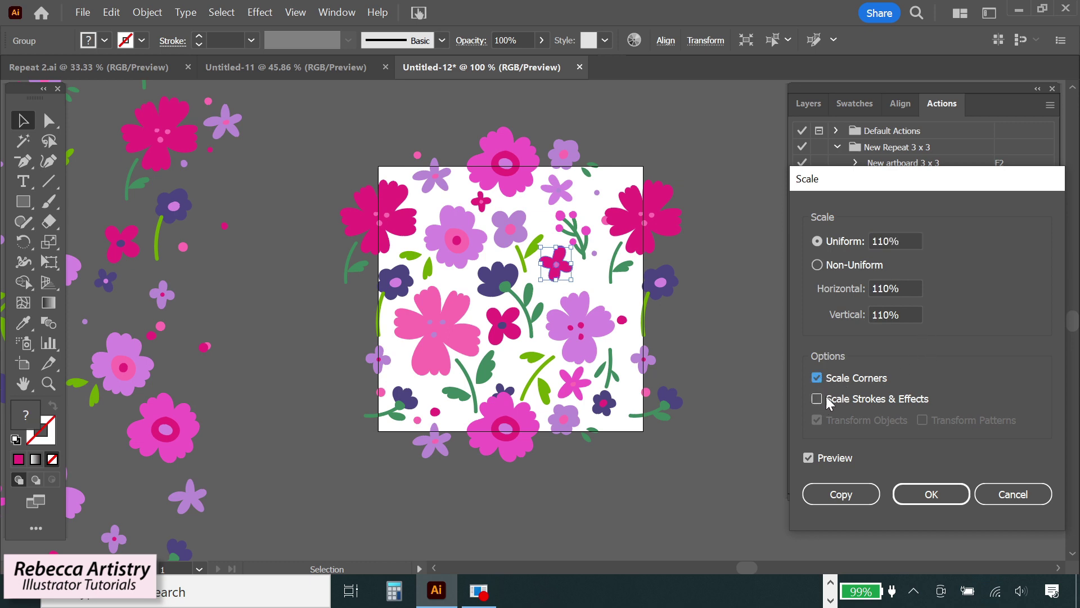
left_click(816, 397)
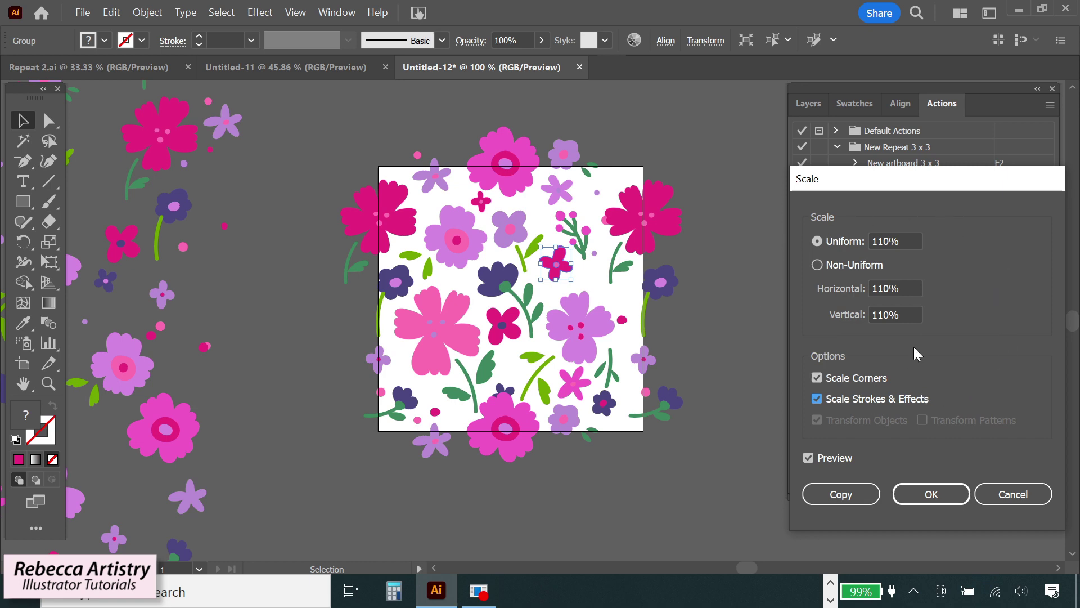
left_click(927, 495)
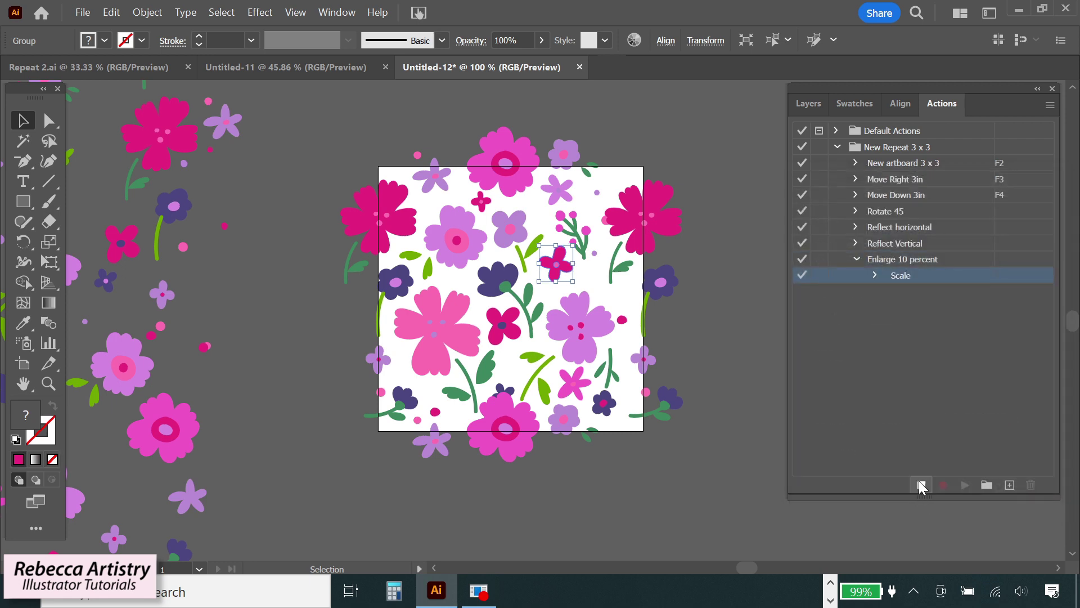
left_click(920, 484)
left_click(747, 363)
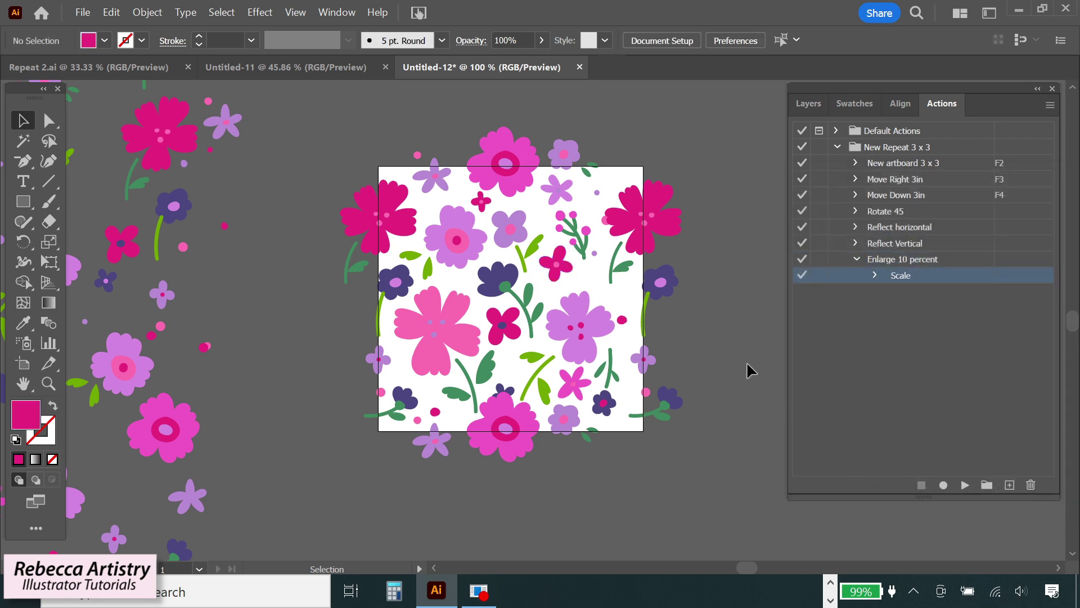
Step: Test the Enlarge 10 percent action on the berry sprig by running it five times
left_click(585, 232)
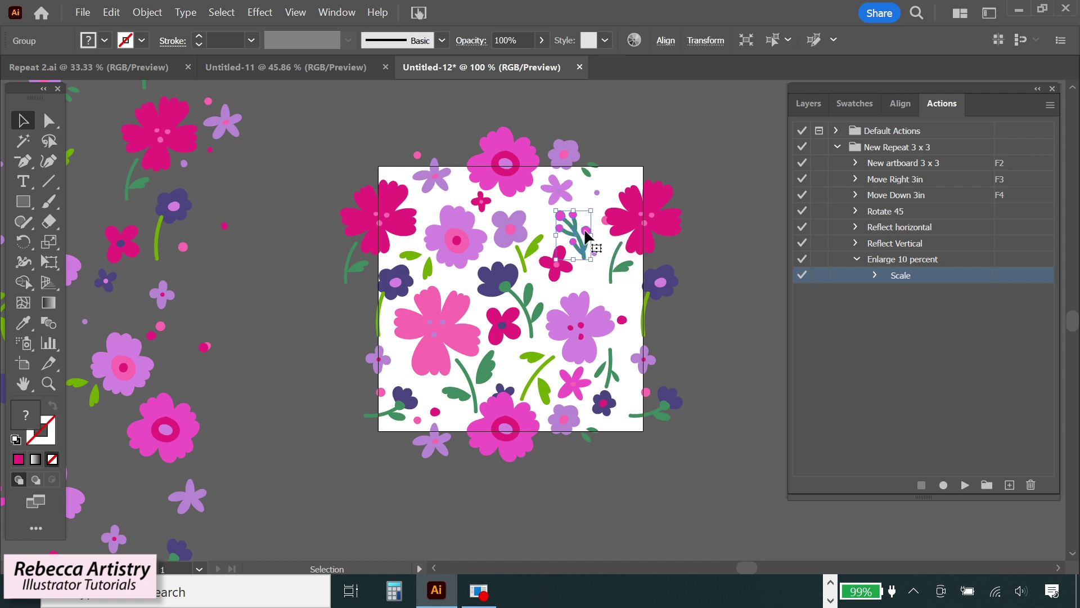
left_click(941, 265)
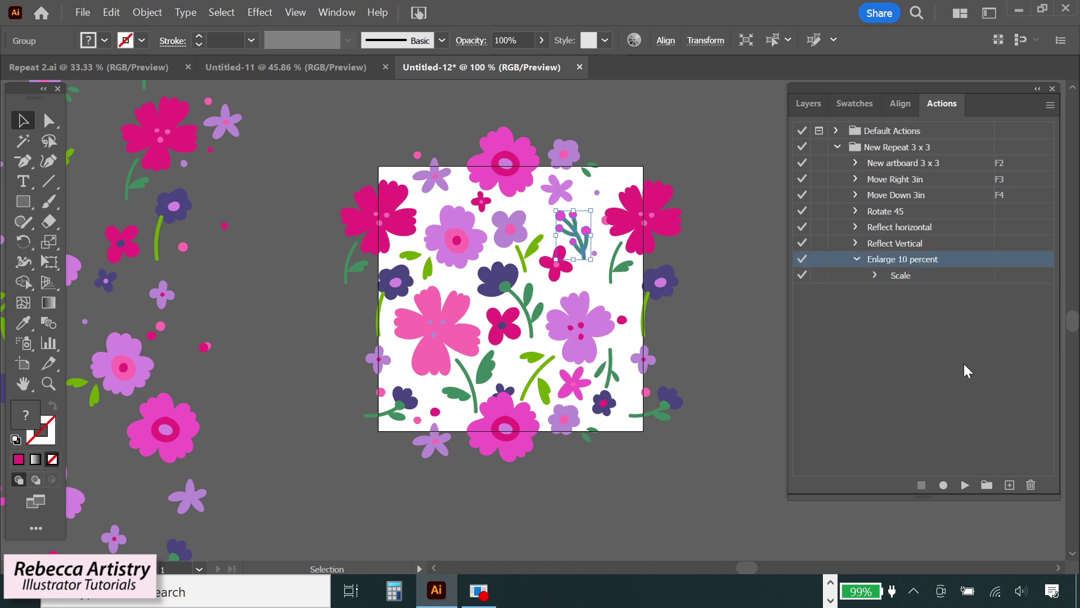
left_click(966, 485)
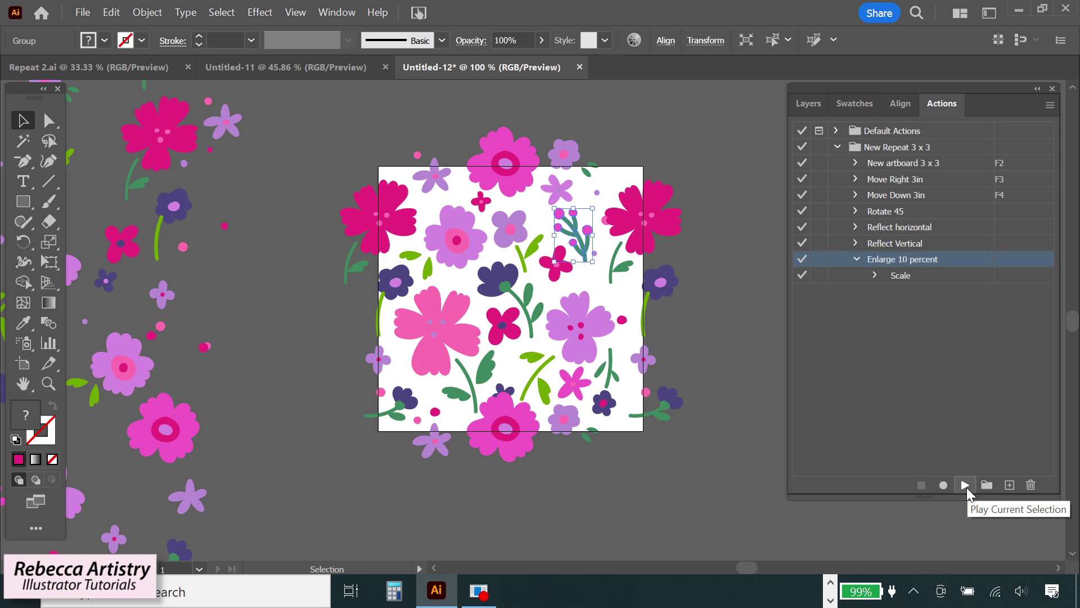
left_click(965, 485)
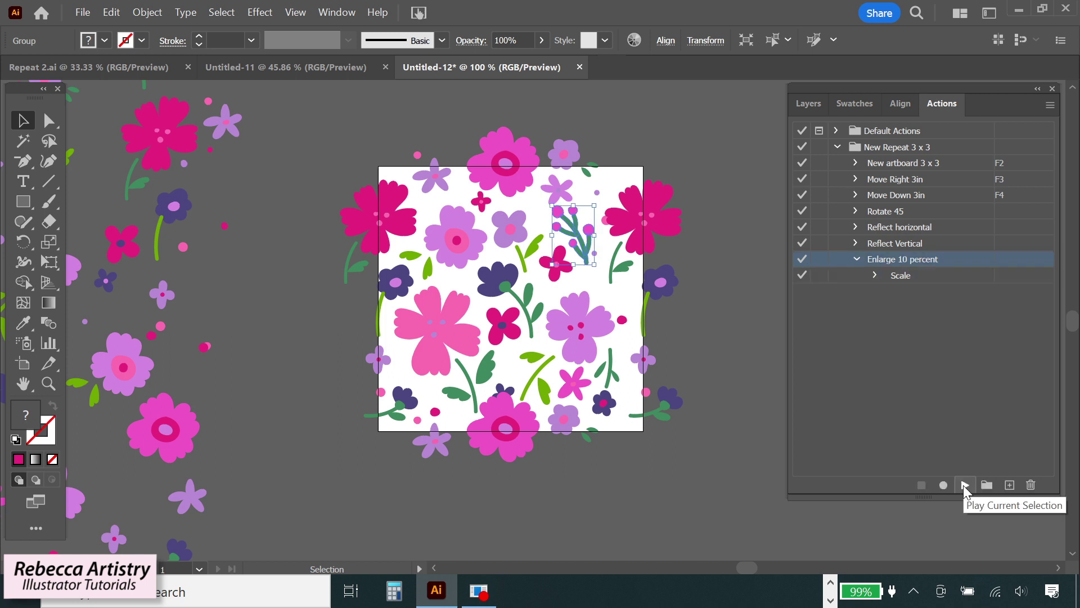
left_click(964, 485)
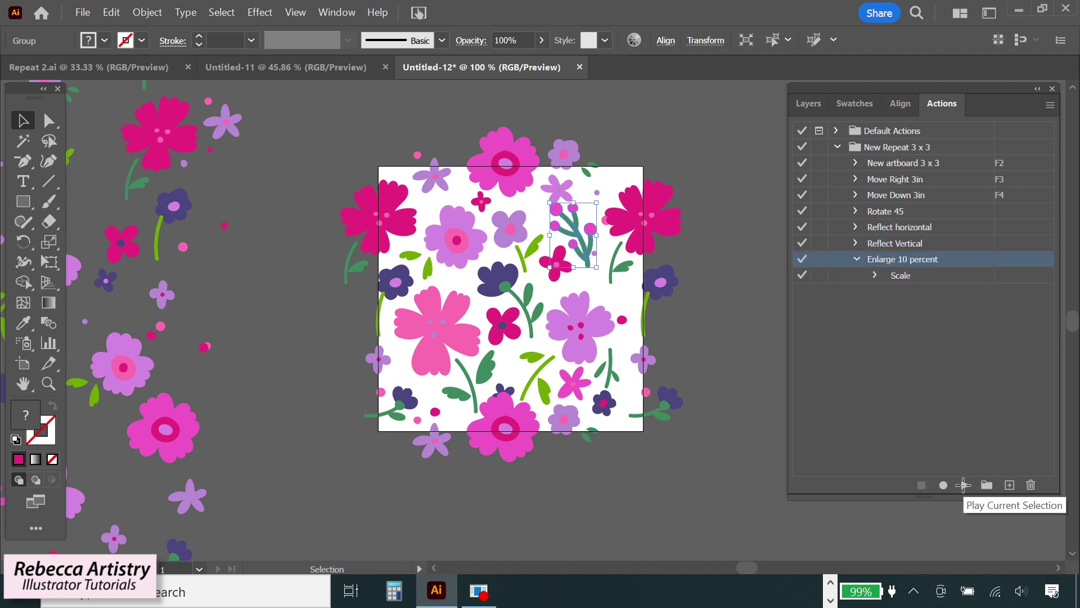
left_click(963, 485)
left_click(964, 485)
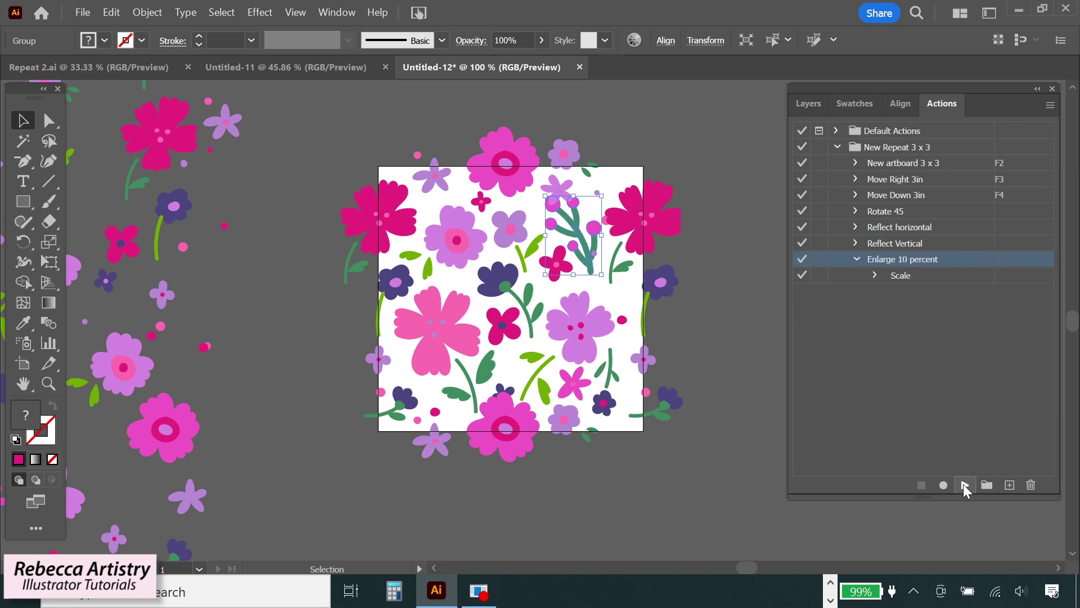
left_click(744, 397)
Step: Undo the enlargements of the berry sprig and the small magenta flower, and collapse the Enlarge 10 percent action
key("ctrl+z")
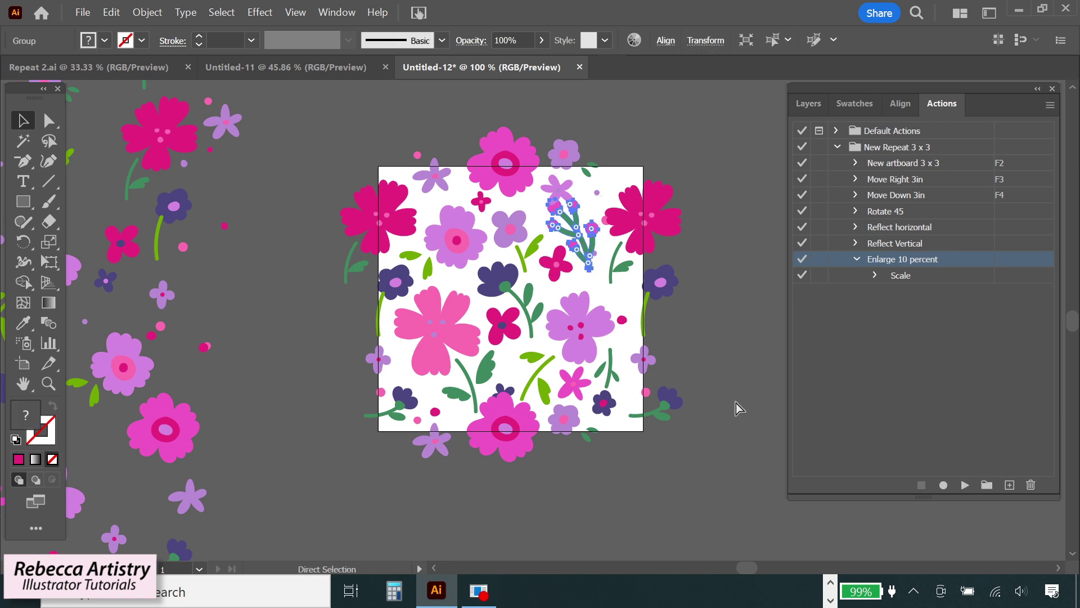
key("ctrl+z")
left_click(736, 403)
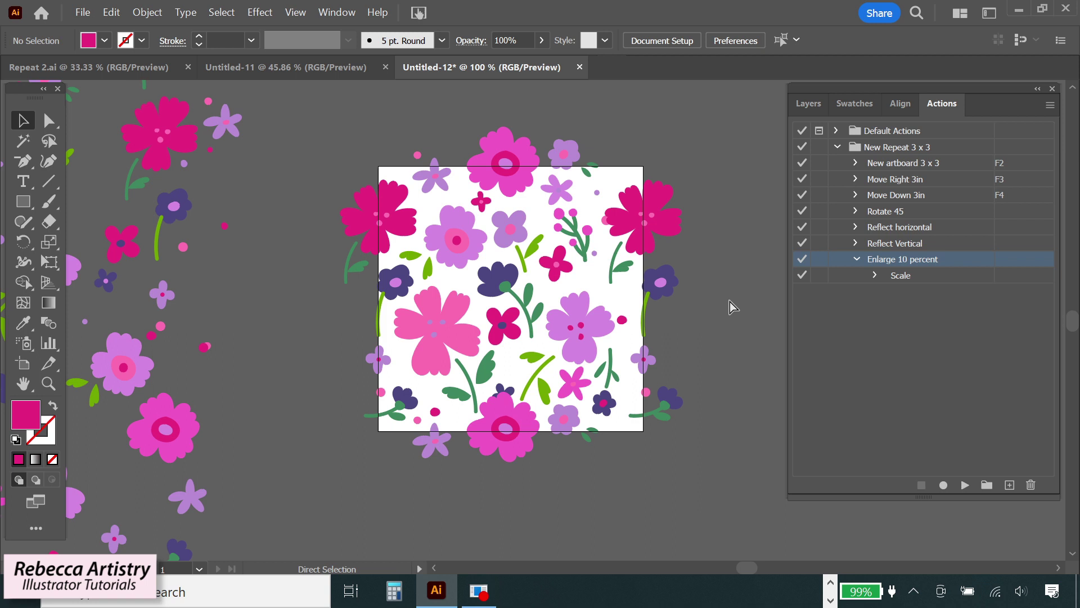
key("ctrl+z")
left_click(720, 332)
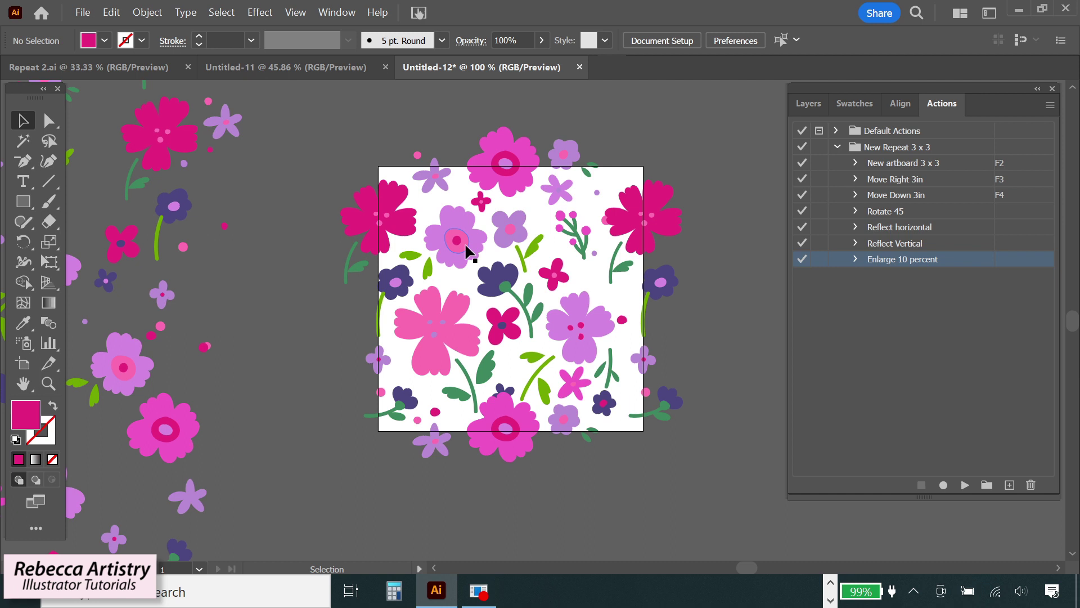
Step: Select the large pink flower and start recording a new action named Shrink 10 percent in the New Repeat 3 x 3 set
left_click(445, 349)
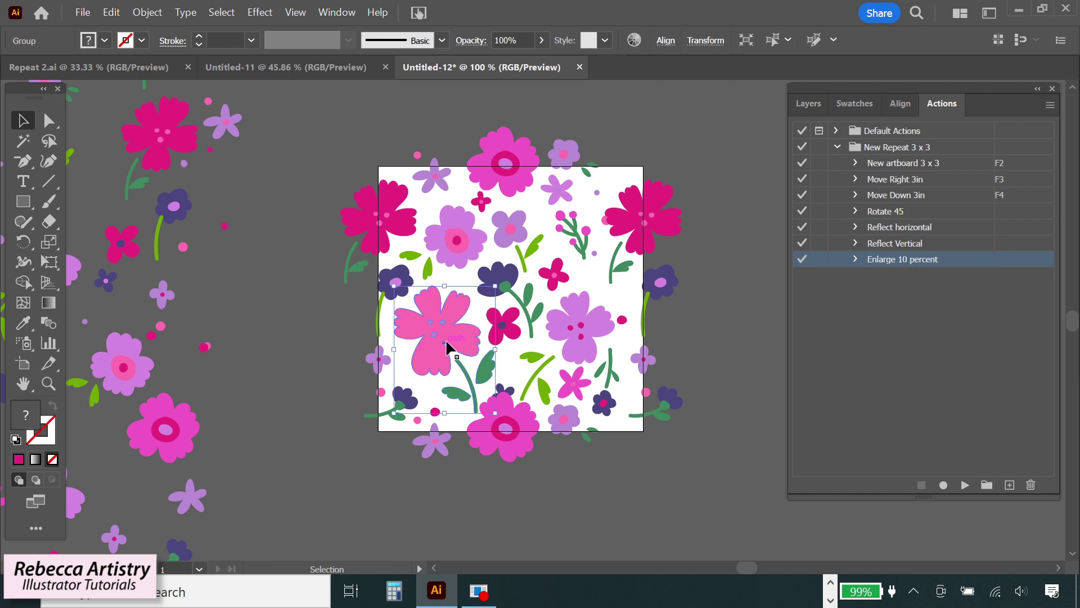
left_click(1050, 105)
left_click(969, 111)
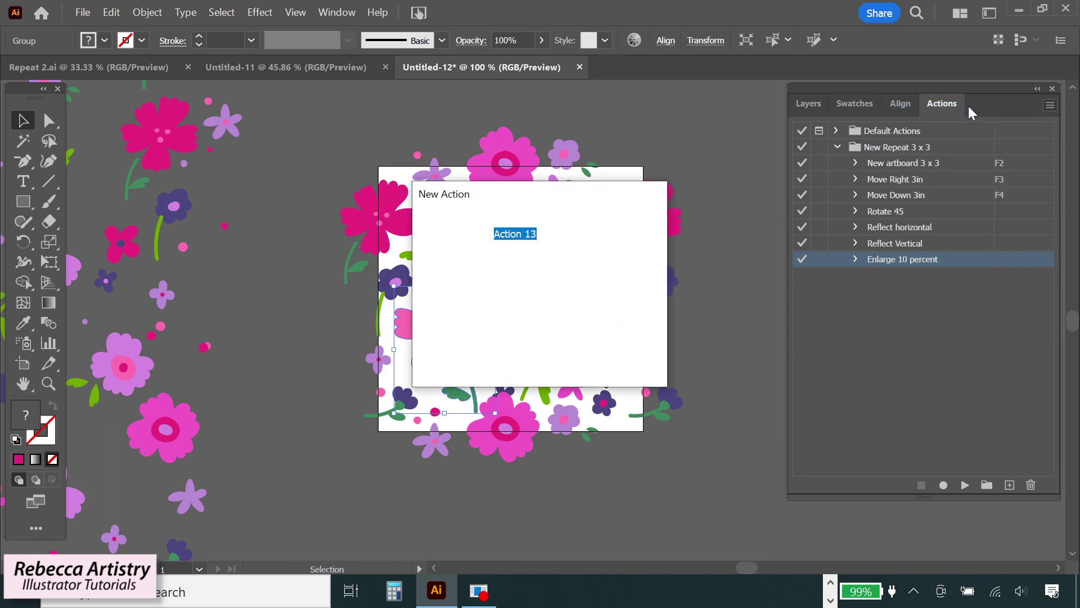
type("Shrink 10 percent")
left_click(541, 355)
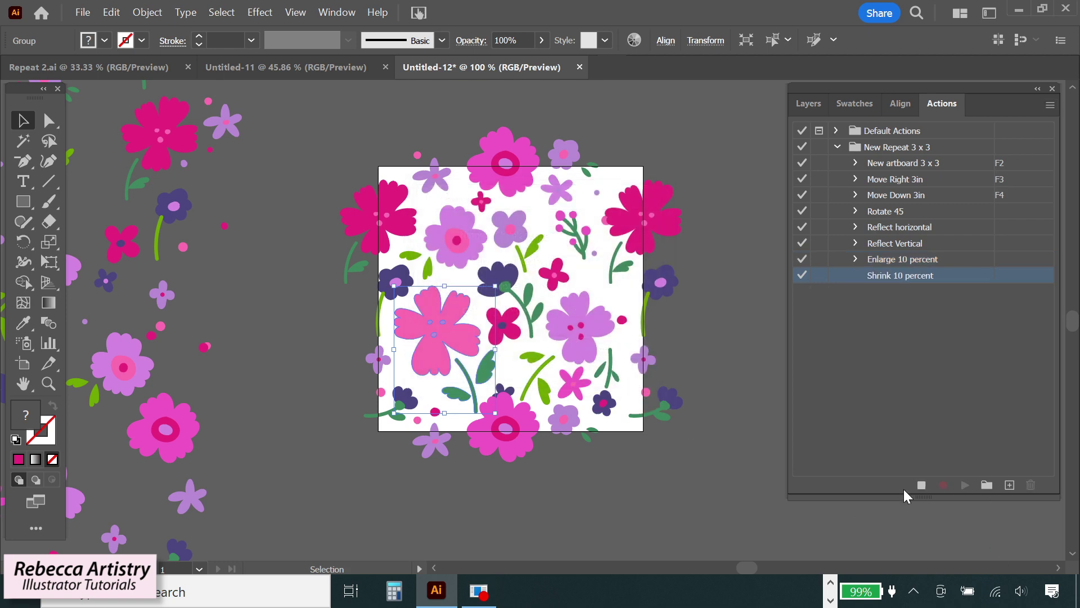
Step: Scale the large pink flower uniformly to 90% with Scale Corners and Scale Strokes & Effects enabled, stop recording, and deselect it
right_click(466, 345)
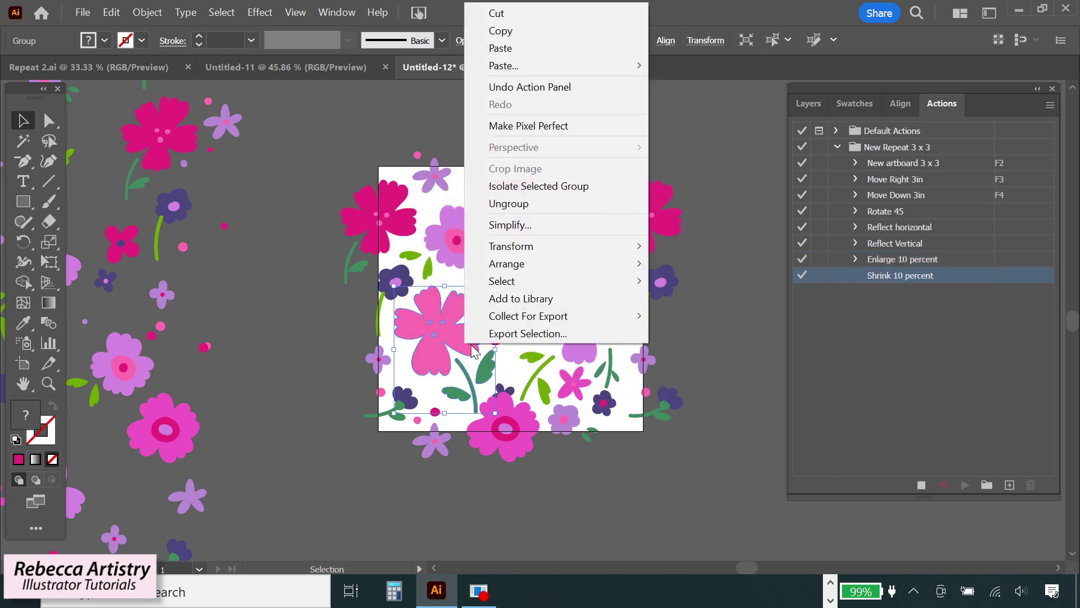
mouse_move(526, 249)
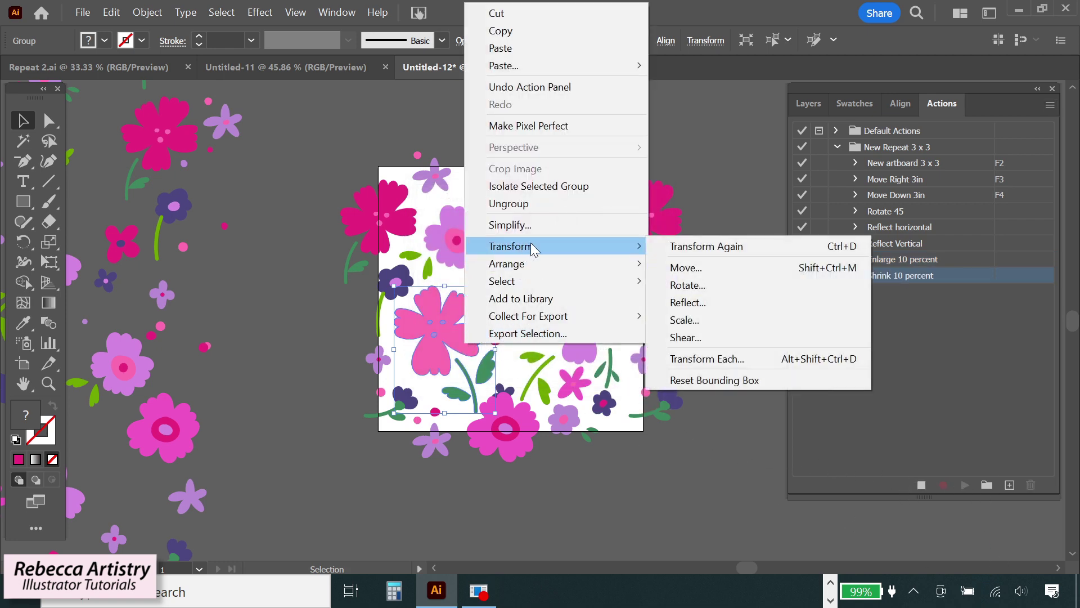
left_click(684, 319)
left_click_drag(902, 240, 873, 243)
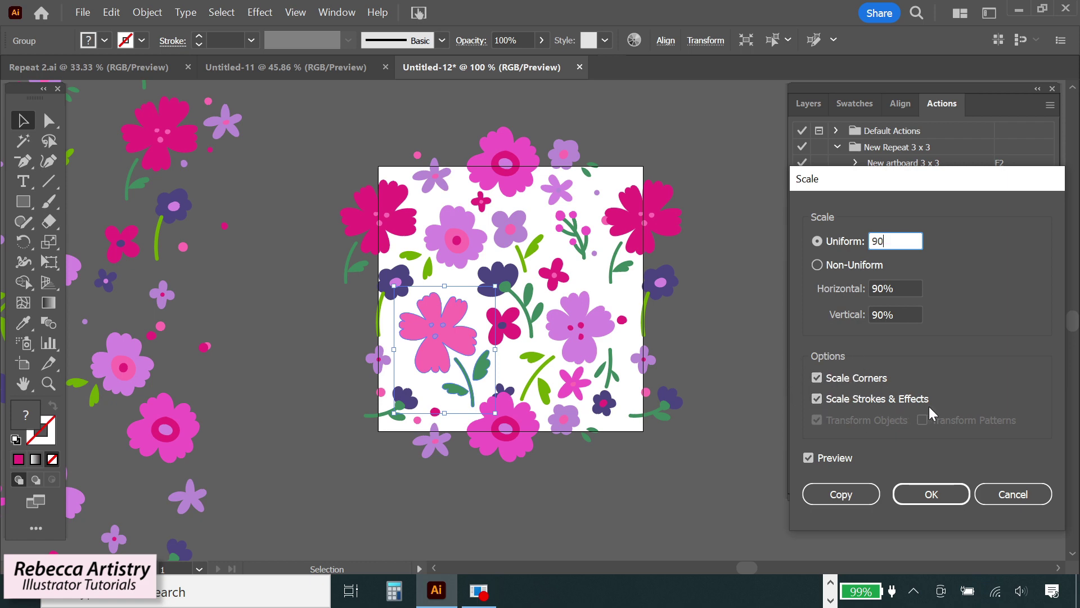
left_click(924, 495)
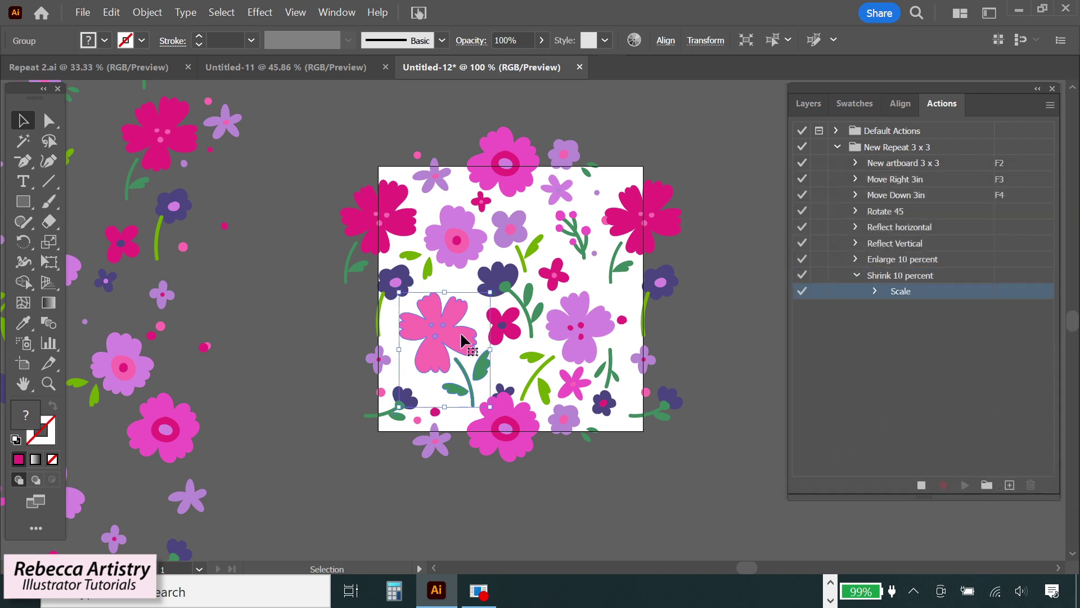
left_click(922, 485)
left_click(707, 402)
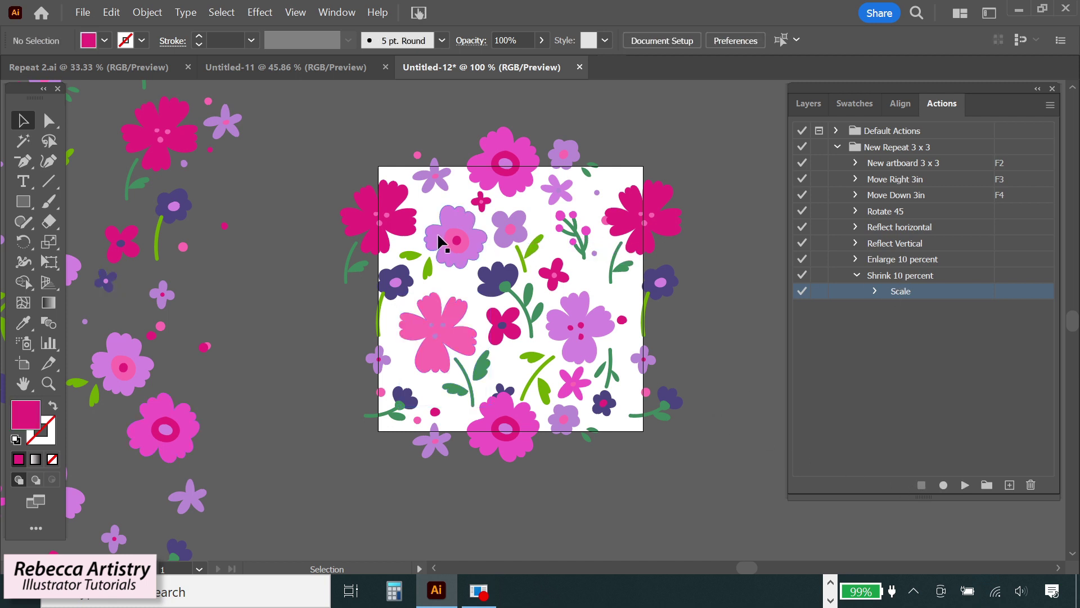
Step: Run the Shrink 10 percent action three times on the lilac flower with the magenta centre and deselect it
left_click(451, 239)
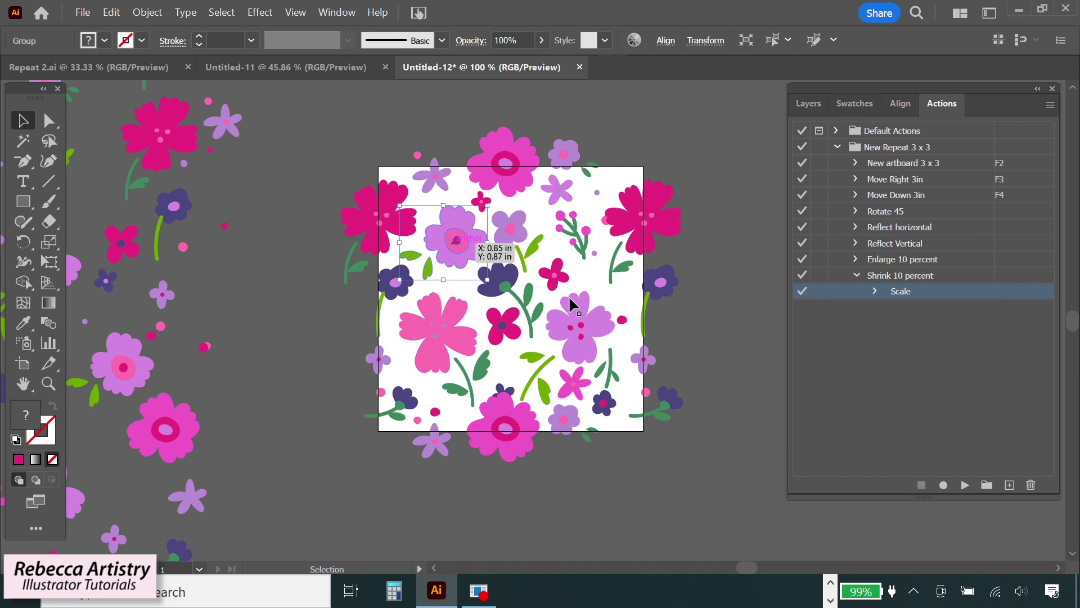
left_click(904, 276)
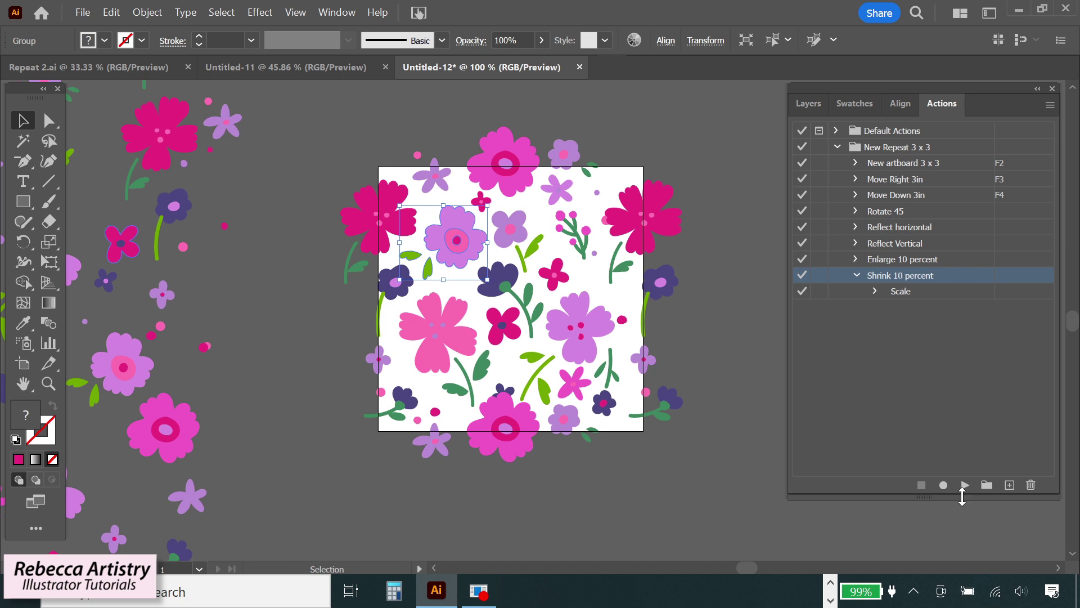
left_click(964, 482)
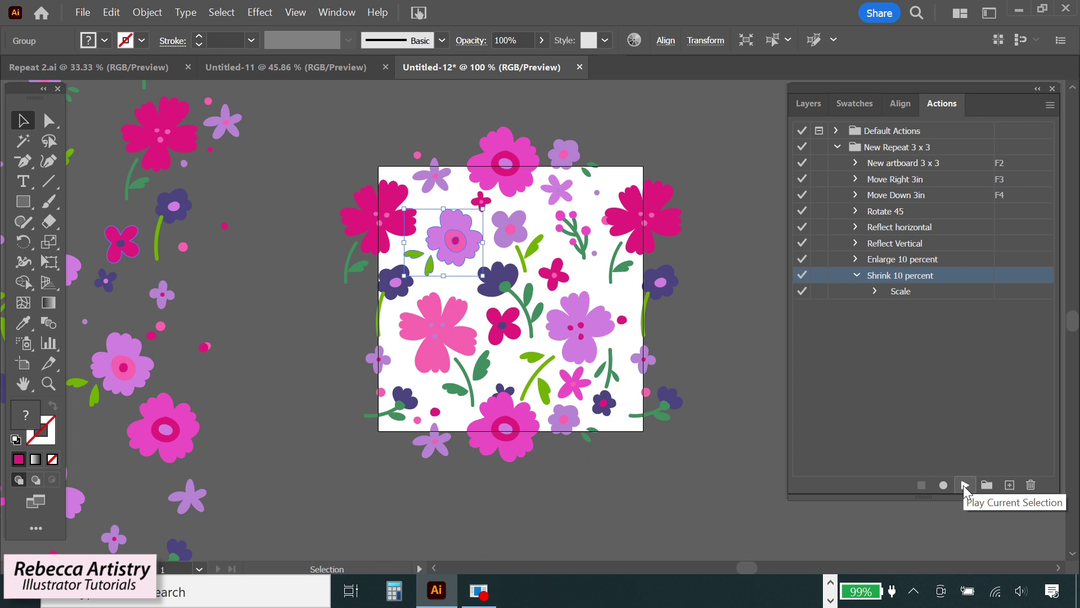
left_click(964, 485)
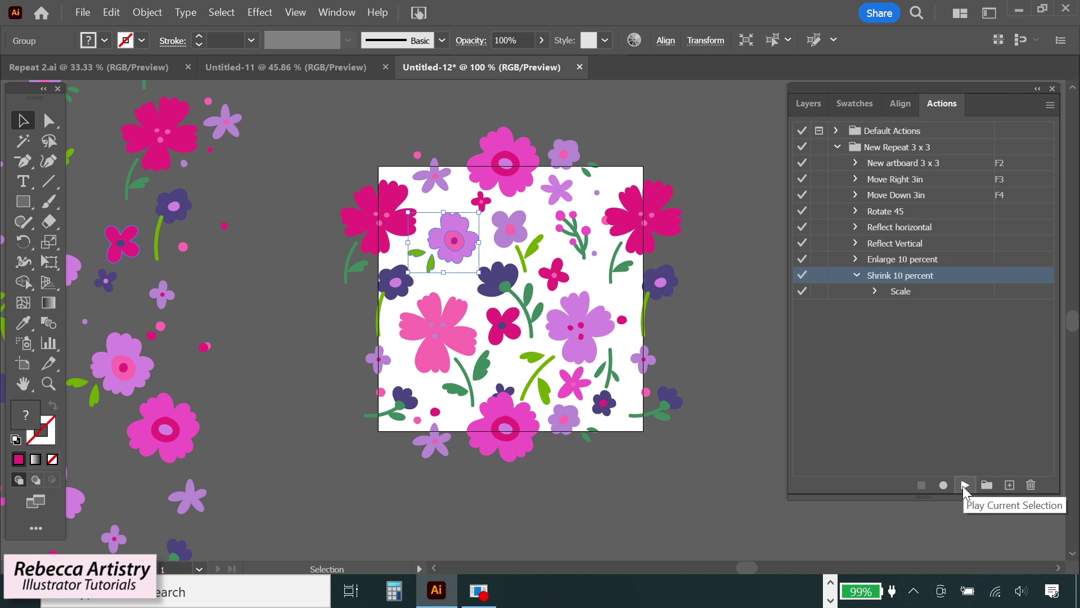
left_click(964, 485)
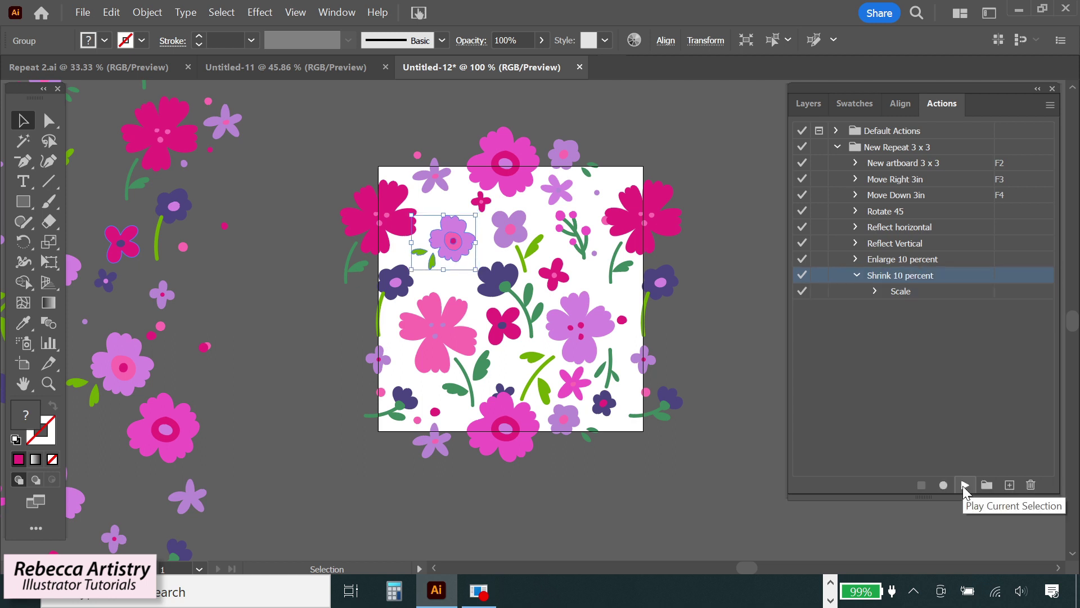
left_click(738, 341)
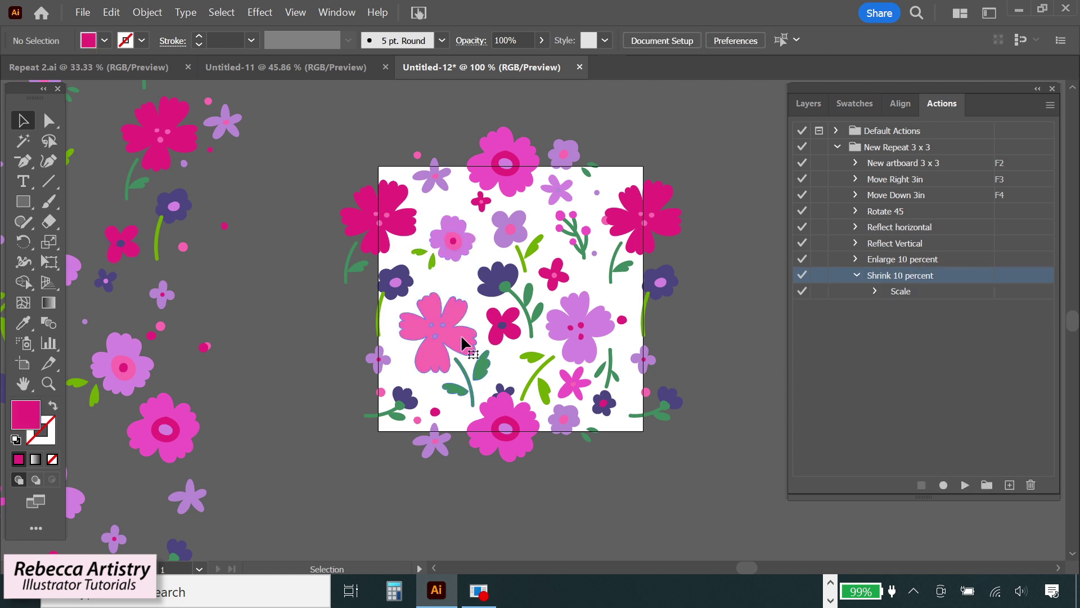
Step: Run the Shrink 10 percent action three times on the large pink flower and undo the last reduction
left_click(461, 334)
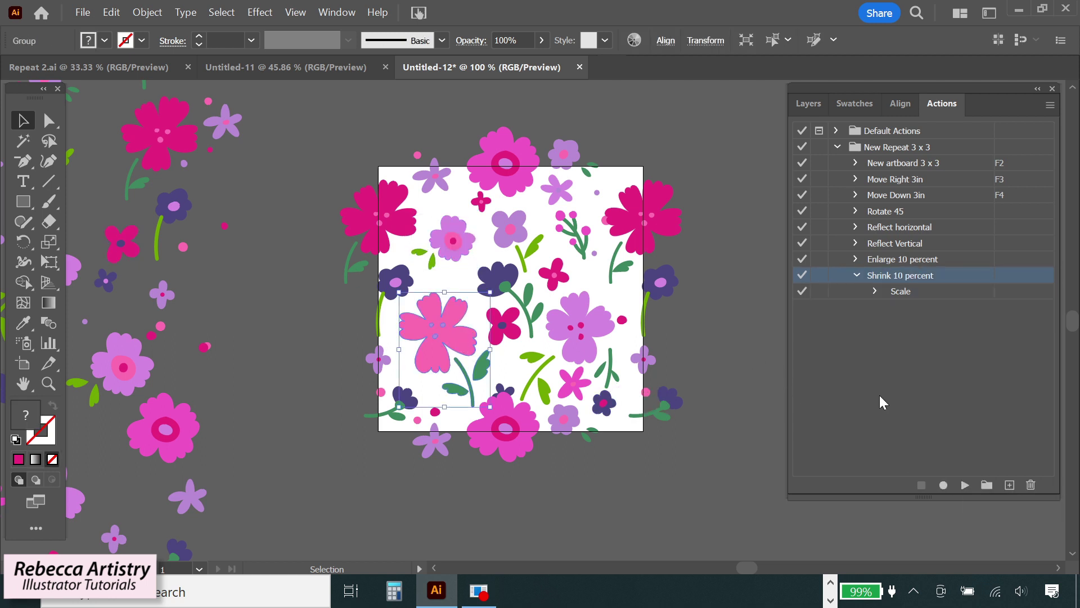
left_click(960, 484)
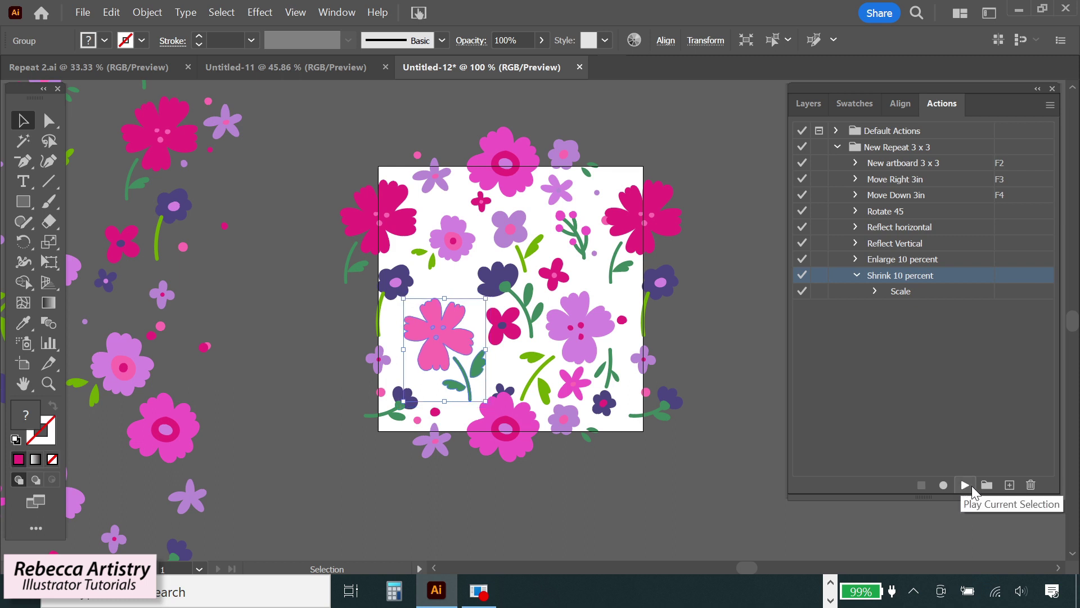
left_click(965, 485)
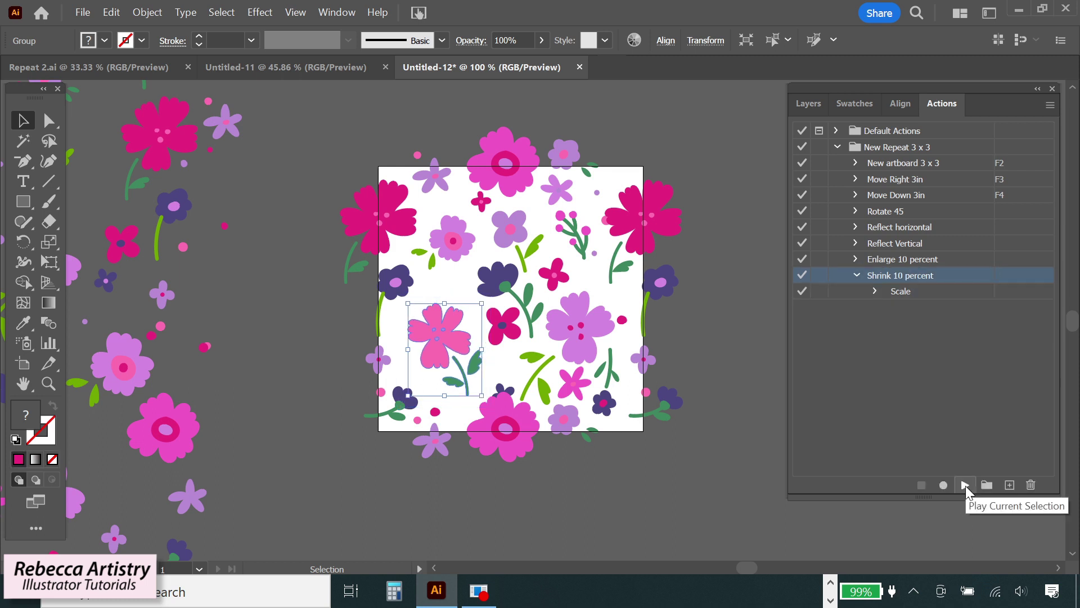
left_click(966, 485)
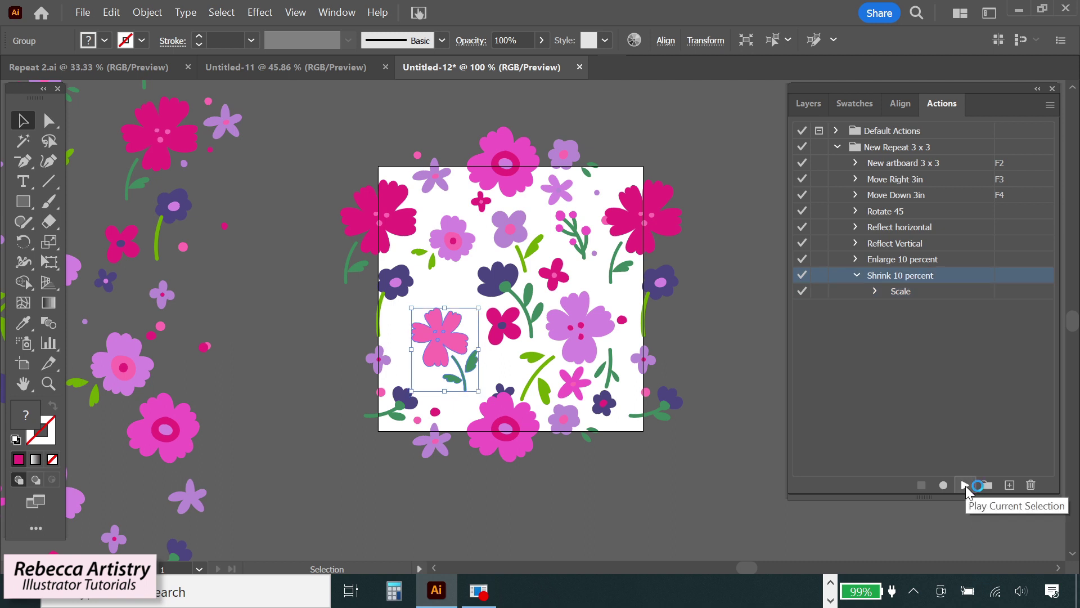
key("ctrl+z")
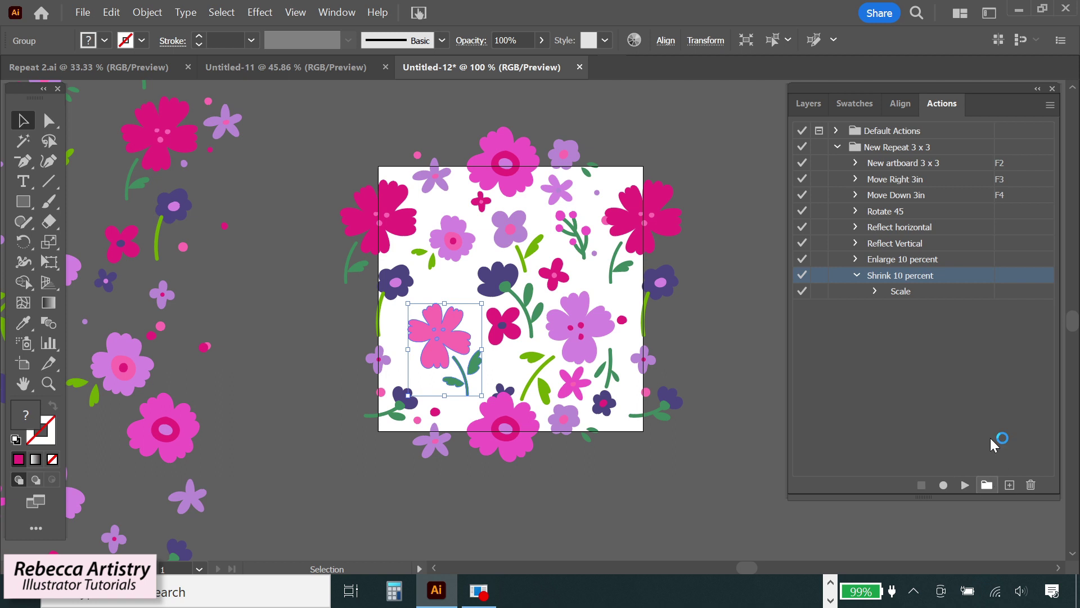
Step: Enlarge the large pink flower again with the Enlarge 10 percent action and deselect it
left_click(918, 260)
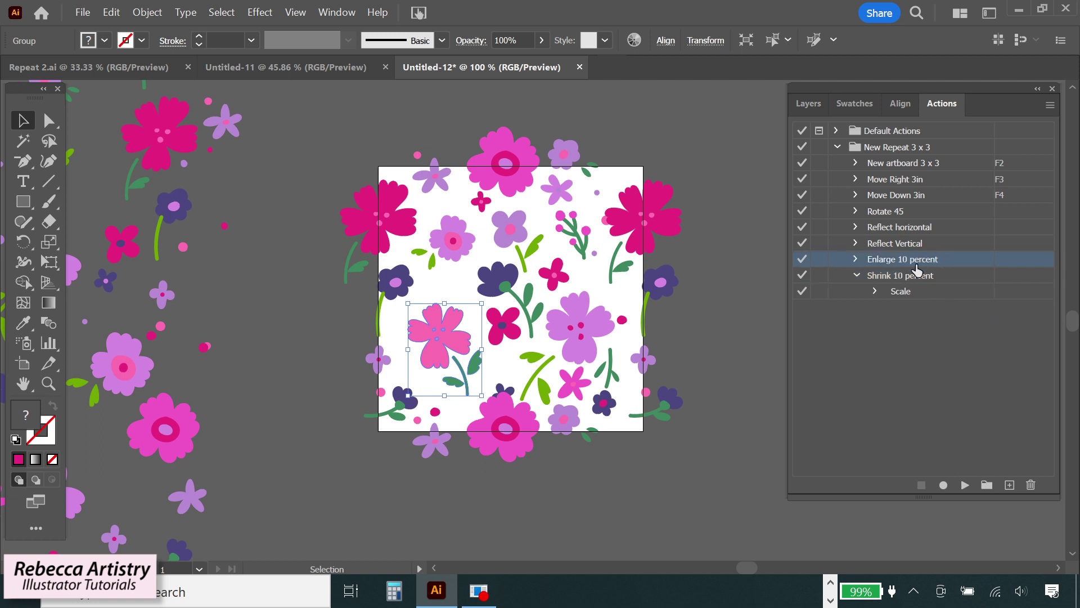
left_click(962, 483)
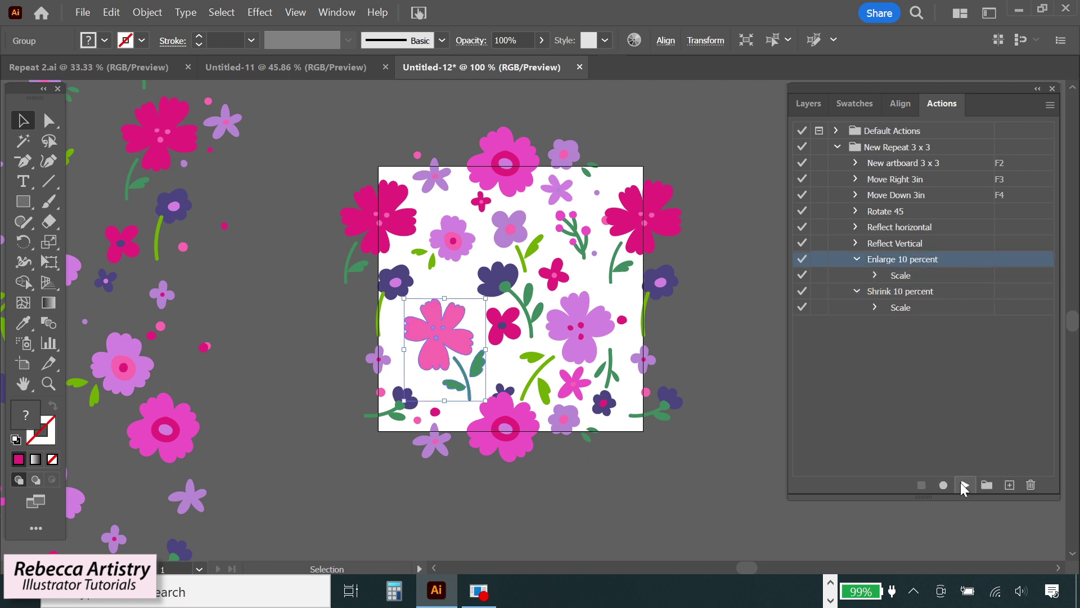
left_click(734, 343)
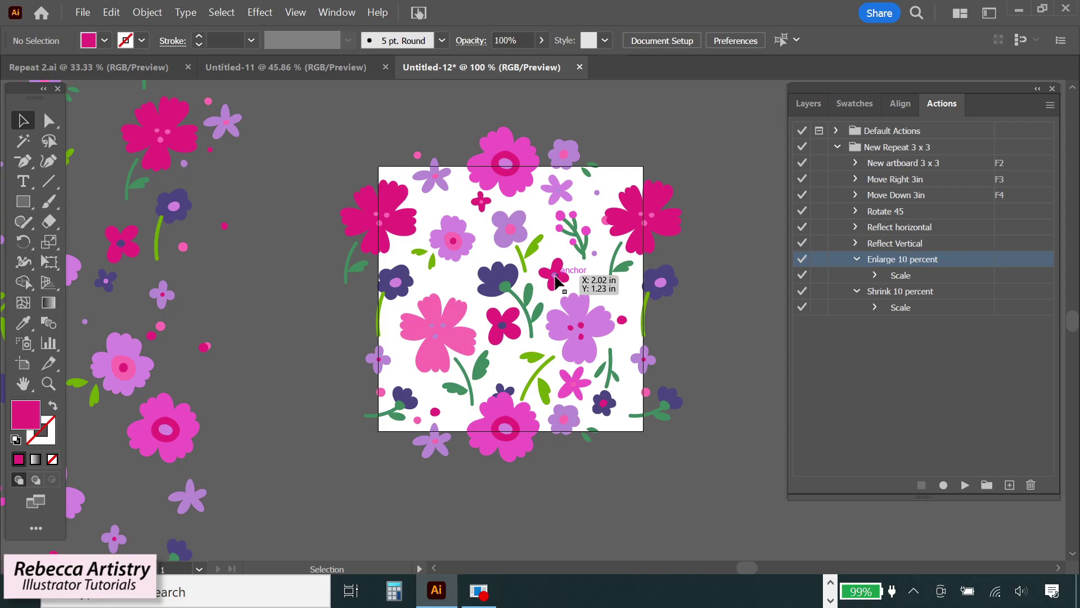
Step: Nudge the small magenta flower below the berry sprig to the right and deselect it
left_click(556, 282)
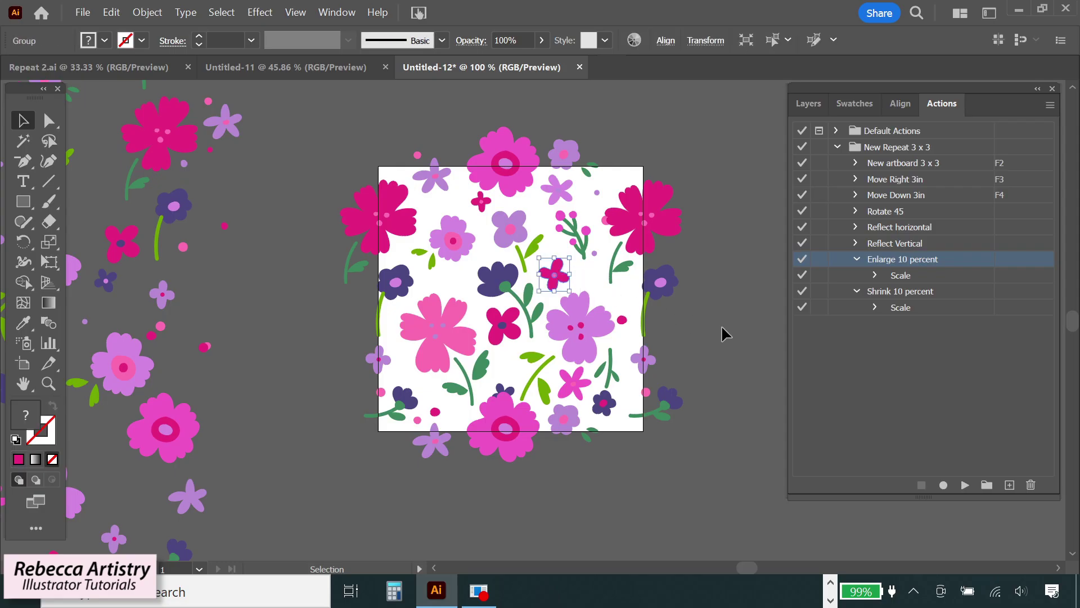
key("shift")
key("shift+Right")
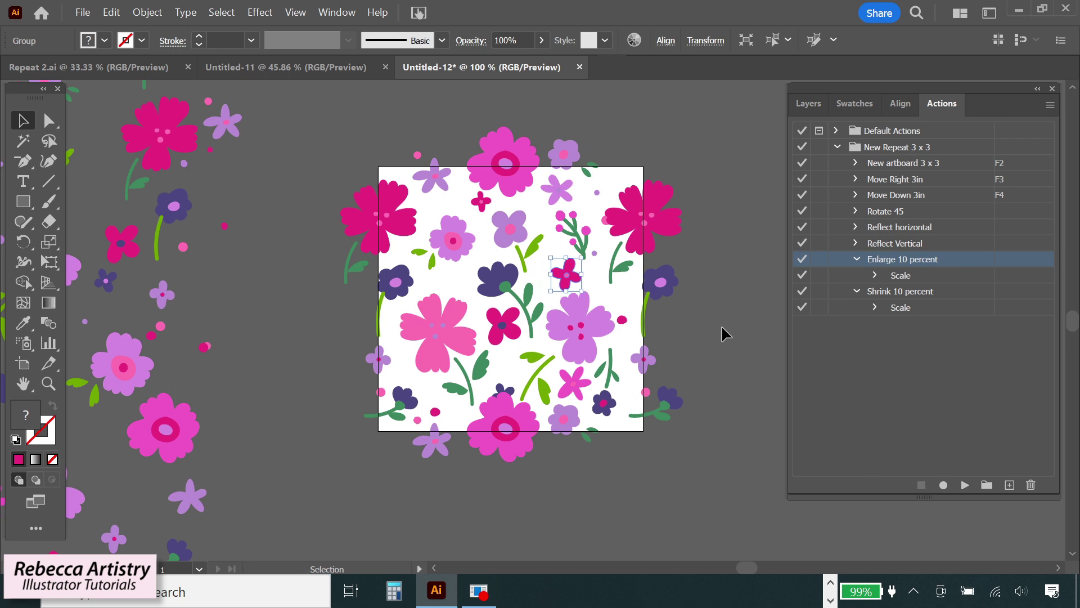
left_click(722, 327)
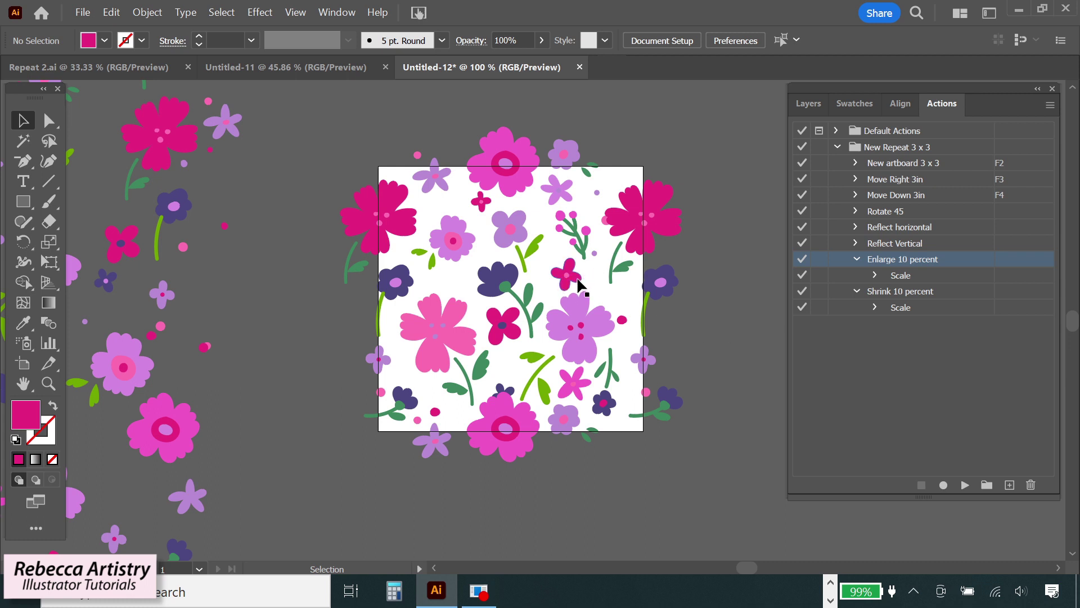
Step: Undo the rightward move of the small magenta flower
key("ctrl+z")
left_click(713, 311)
key("ctrl+z")
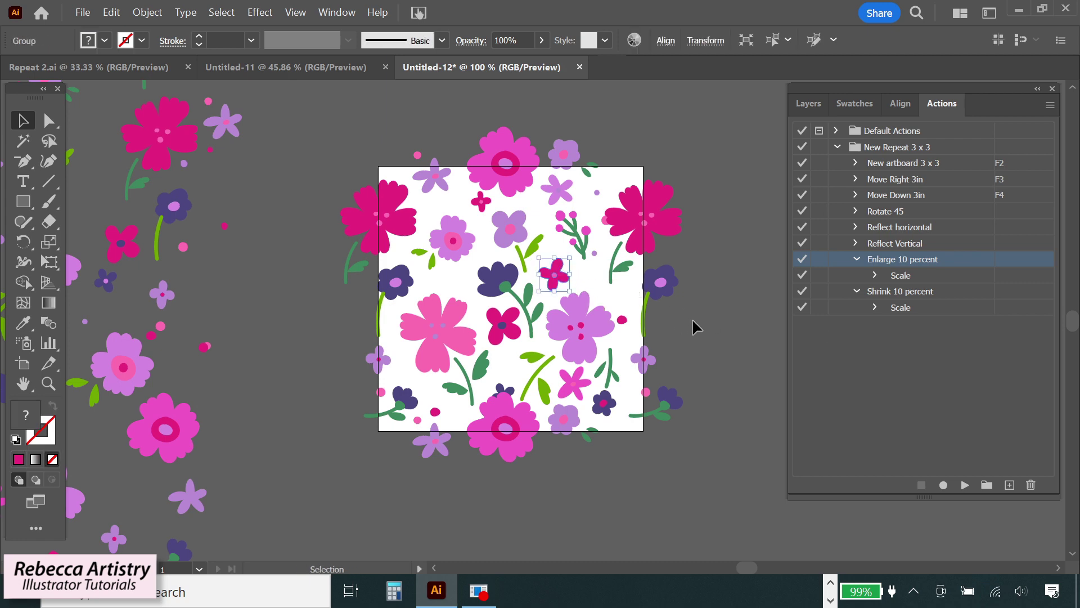
Step: Start recording a new action named "Move slightly" in the New Repeat 3 x 3 set
left_click(1050, 106)
left_click(1003, 113)
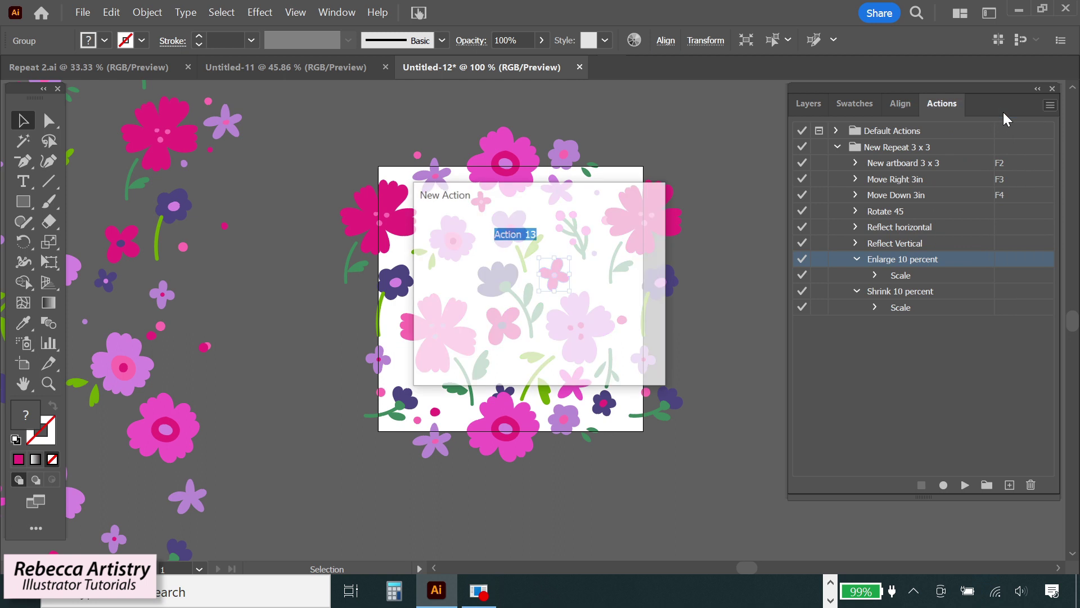
type("Move sl")
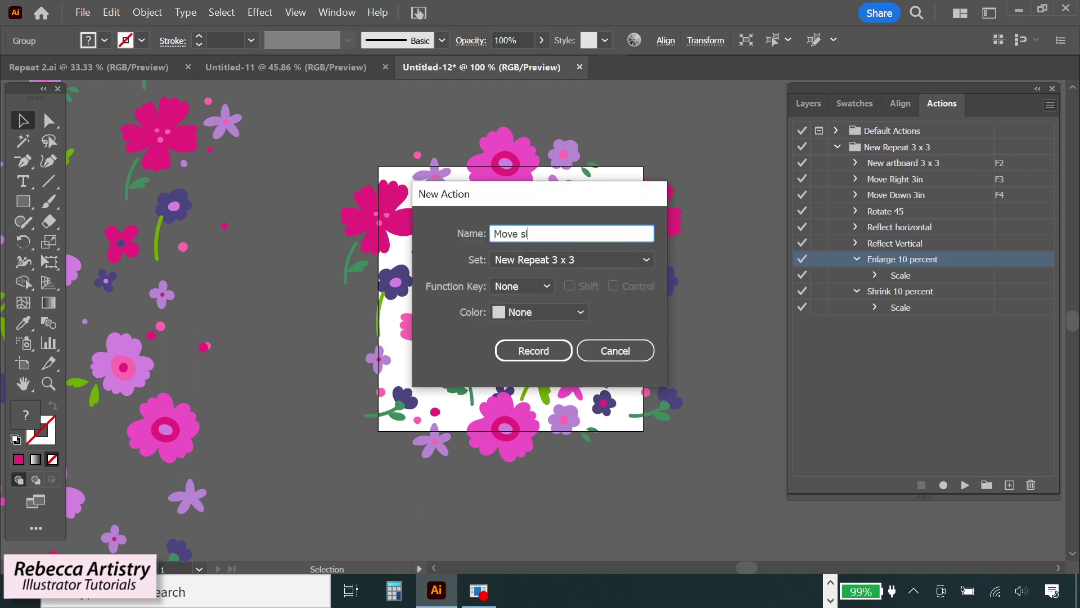
type("ightly")
left_click(533, 349)
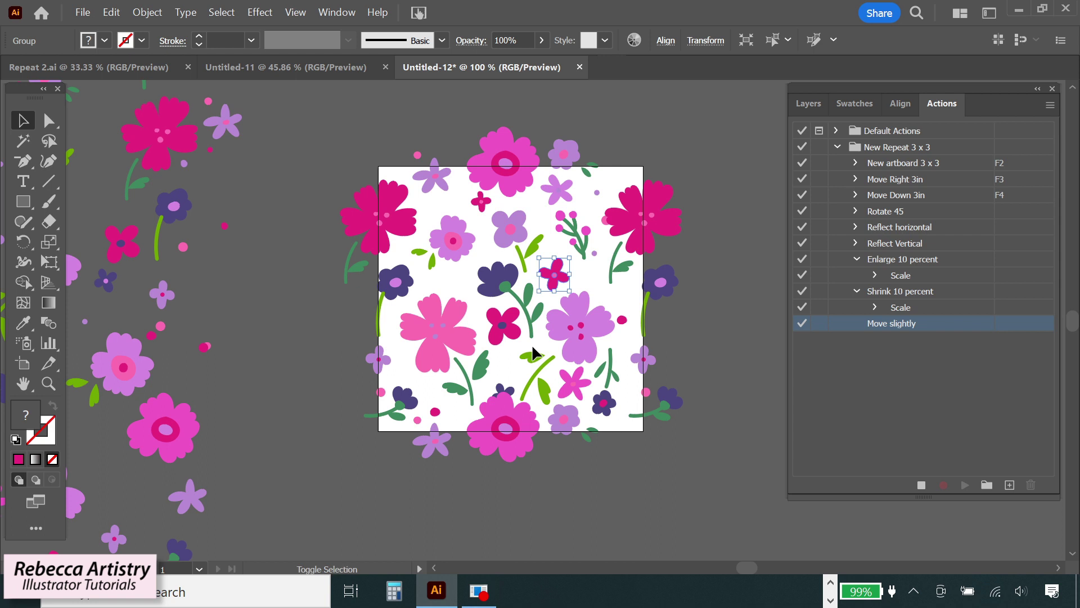
Step: Record one large nudge to the right of the small magenta flower, deselect it and stop the recording
key("shift+Right")
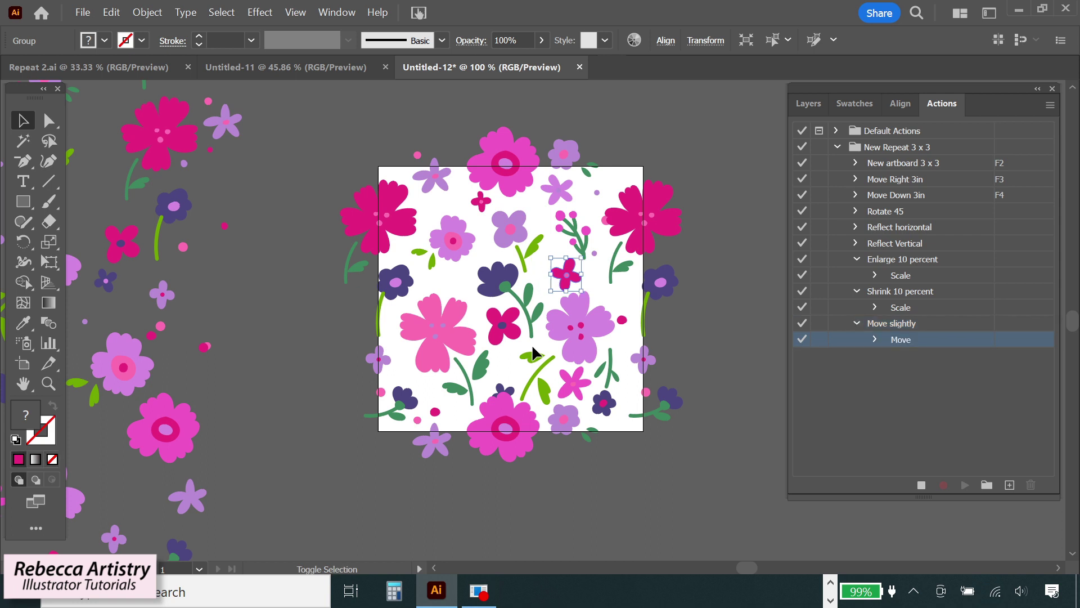
left_click(619, 409)
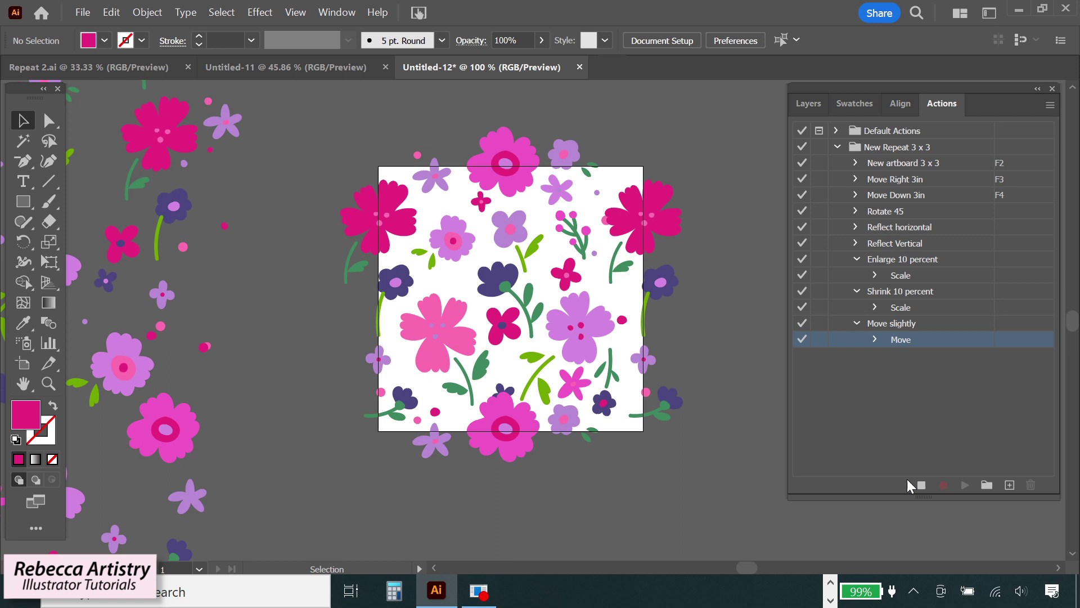
left_click(921, 485)
Step: Run the Move slightly action on the lavender flower with the green sprig and check the action's recorded Move values
left_click(510, 227)
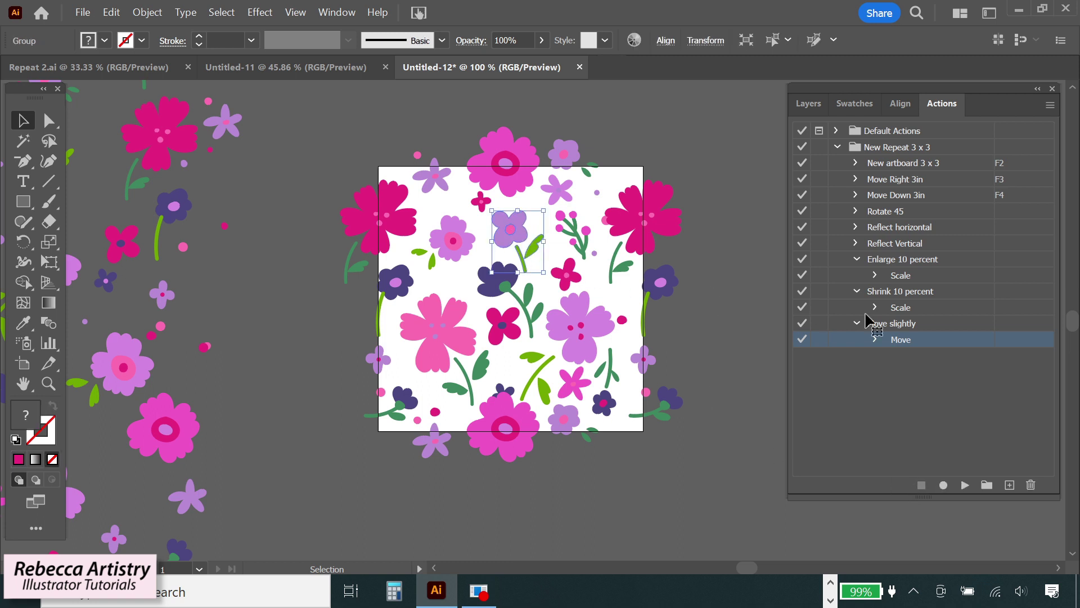
left_click(917, 324)
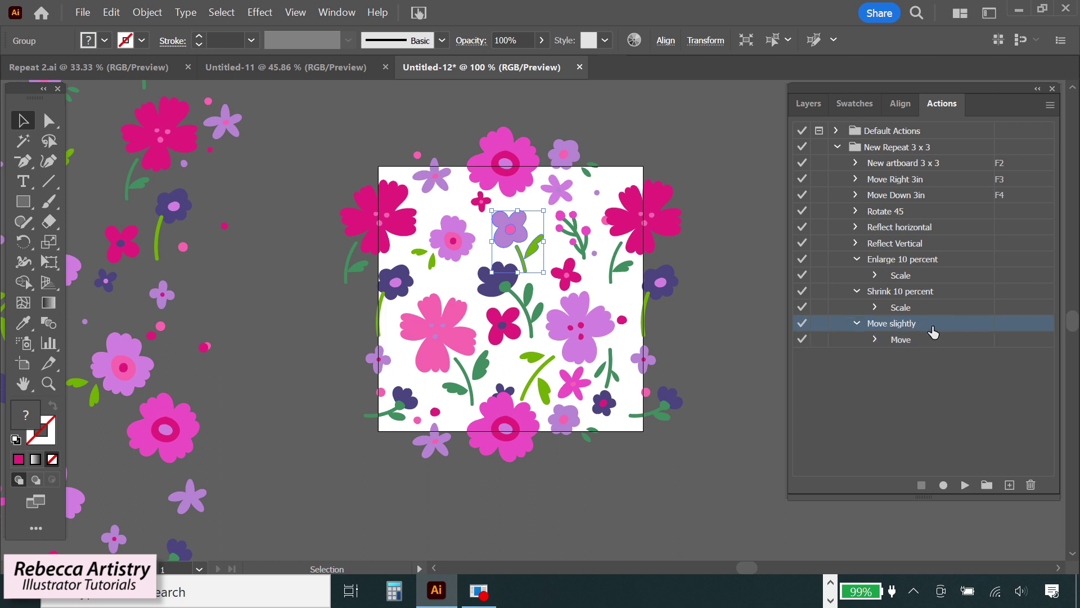
left_click(965, 485)
left_click(756, 371)
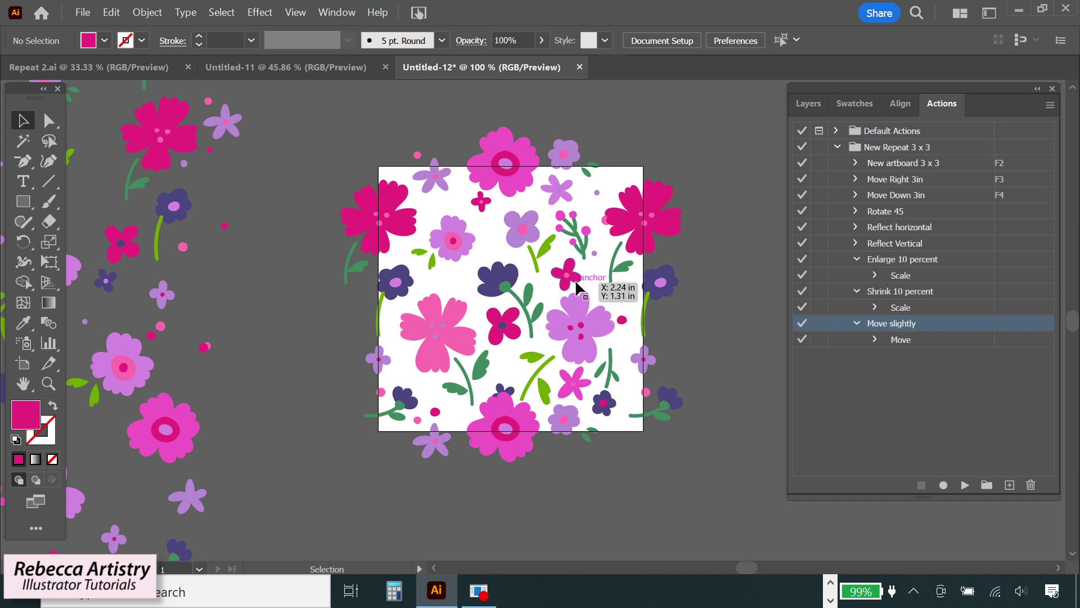
left_click(875, 339)
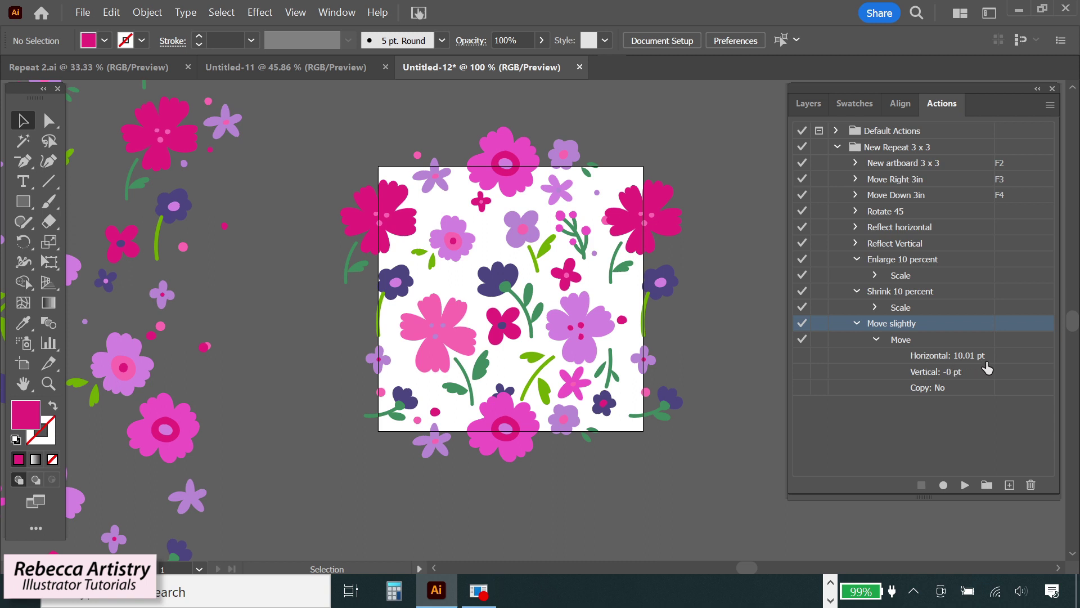
left_click(876, 339)
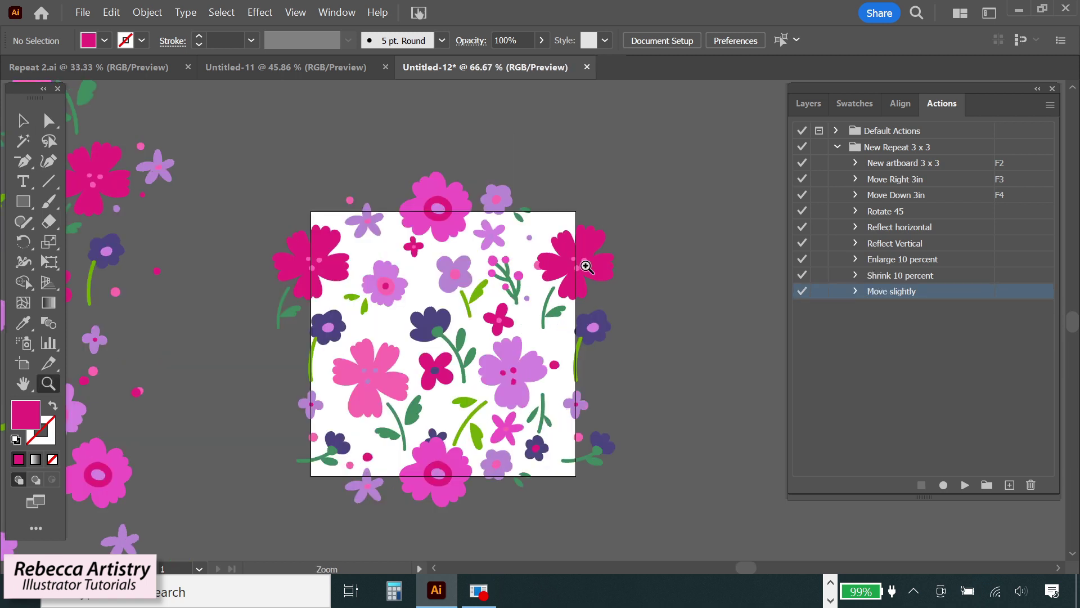
Step: Nudge the paired lavender flowers on the top and bottom artboard edges right twice and reposition the two small navy flowers near the bottom edge
left_click(587, 267)
left_click(23, 120)
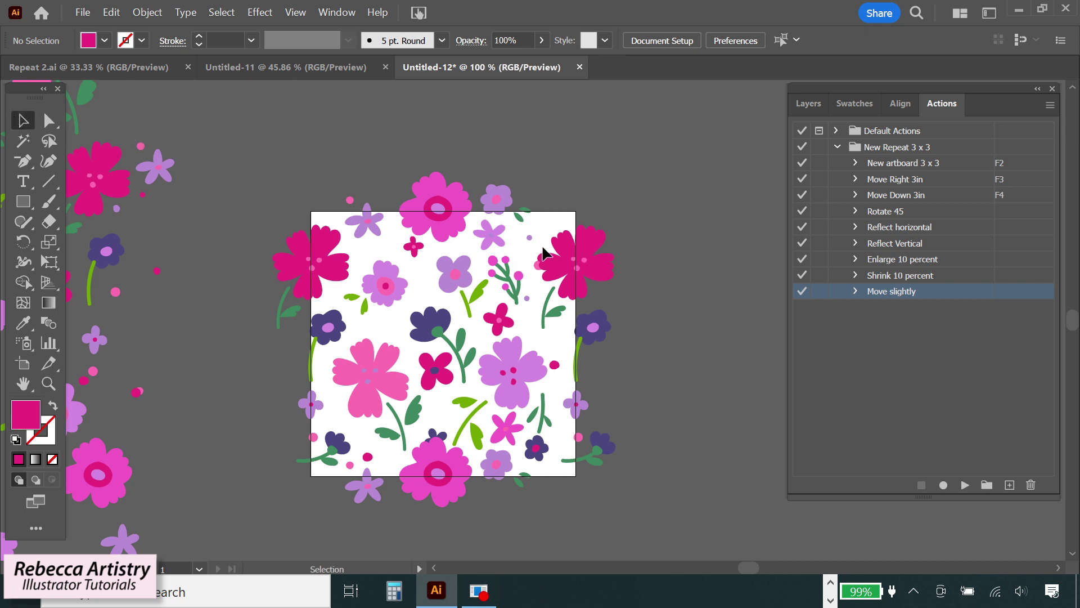
left_click(496, 203)
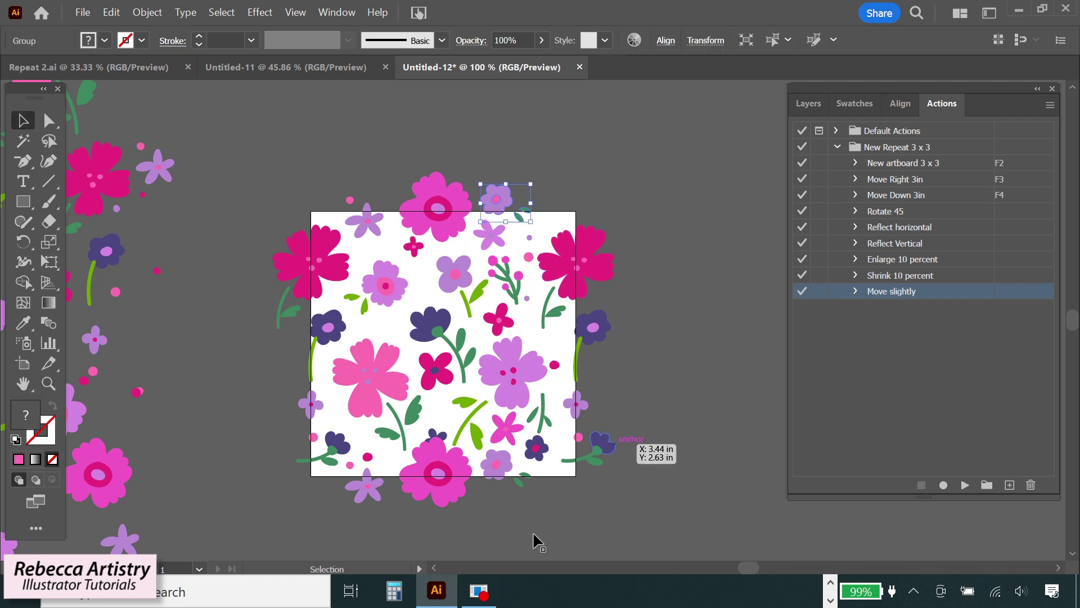
left_click(501, 466, "shift")
key("shift+Right")
key("shift+Right")
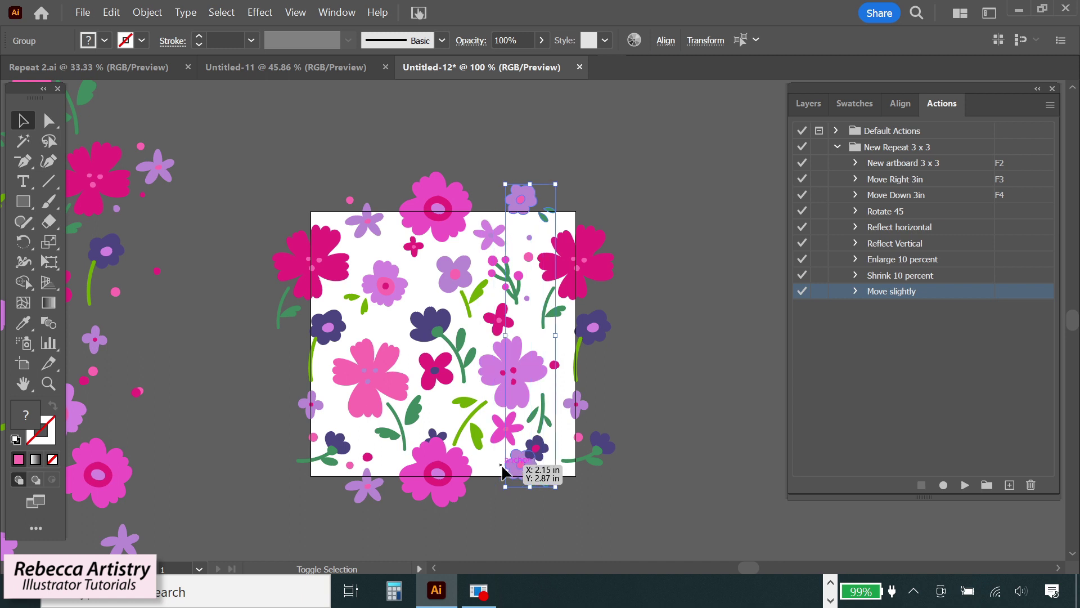
left_click_drag(537, 449, 546, 439)
left_click_drag(443, 434, 448, 412)
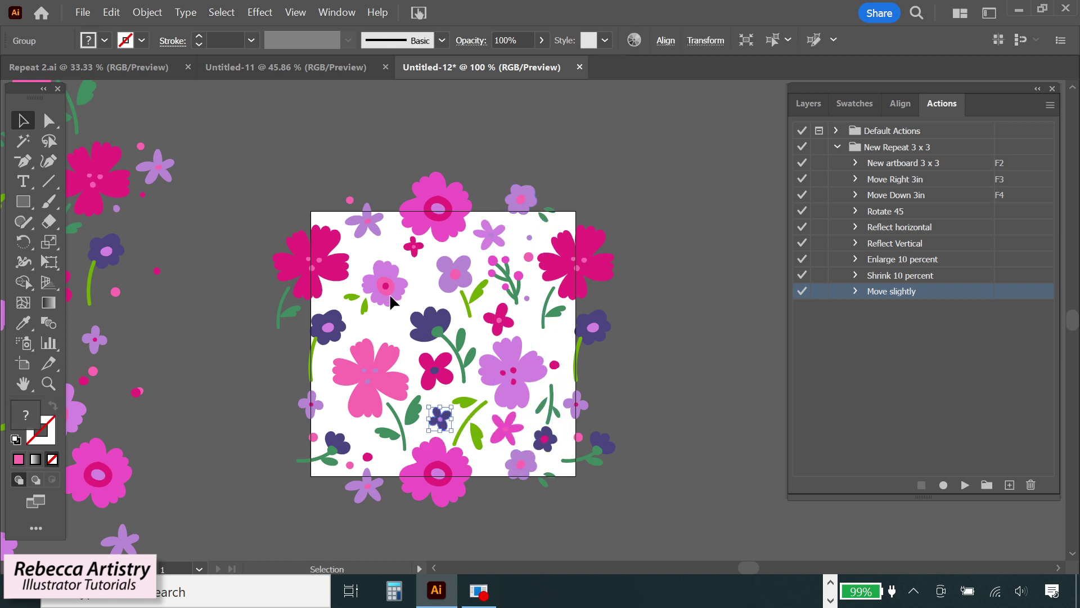
Step: Scatter small magenta, pink and lavender dots into the empty gaps between the flowers on the artboard
left_click_drag(457, 307, 581, 311)
left_click(630, 338)
left_click_drag(579, 438, 554, 342)
left_click(662, 358)
left_click_drag(368, 456, 560, 370)
left_click_drag(371, 246, 557, 225)
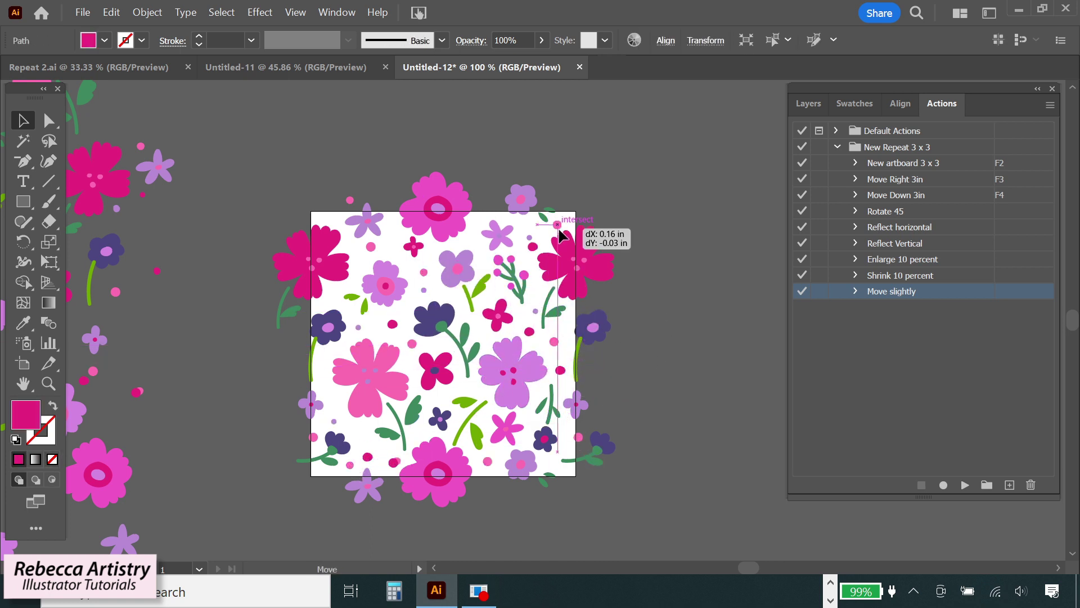
left_click(648, 255)
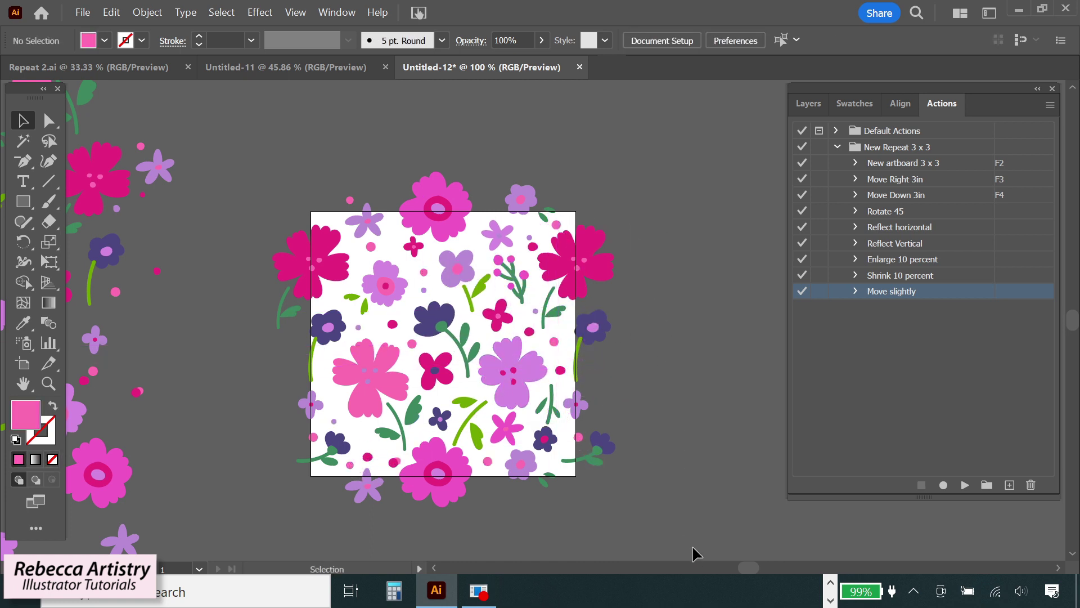
Step: Set the fill to the cream swatch of the floral color group and activate the Rectangle tool
key("ctrl+minus")
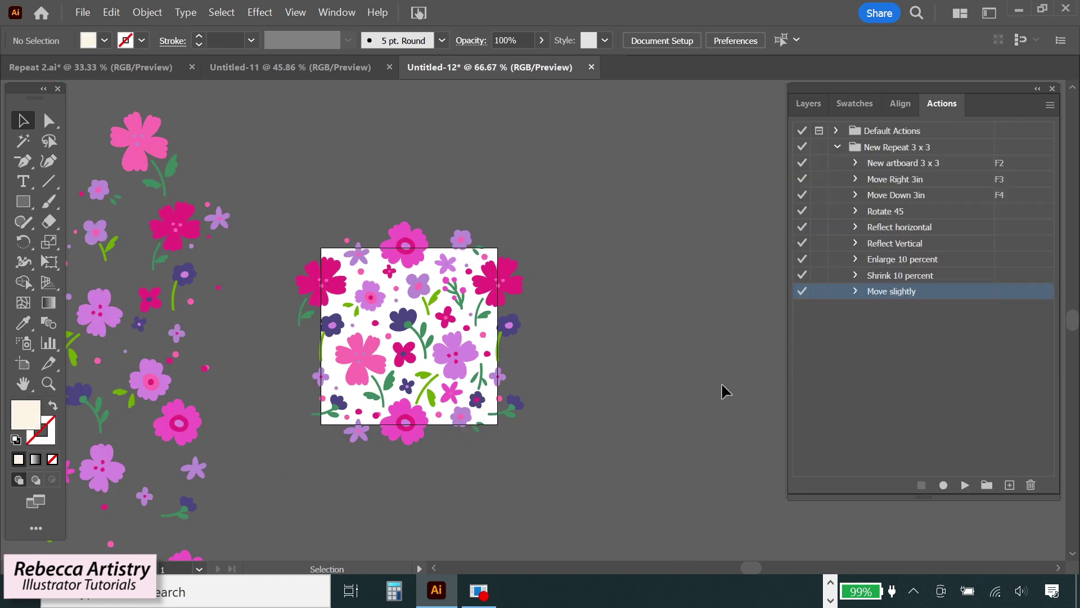
scroll(726, 391, "down", 1)
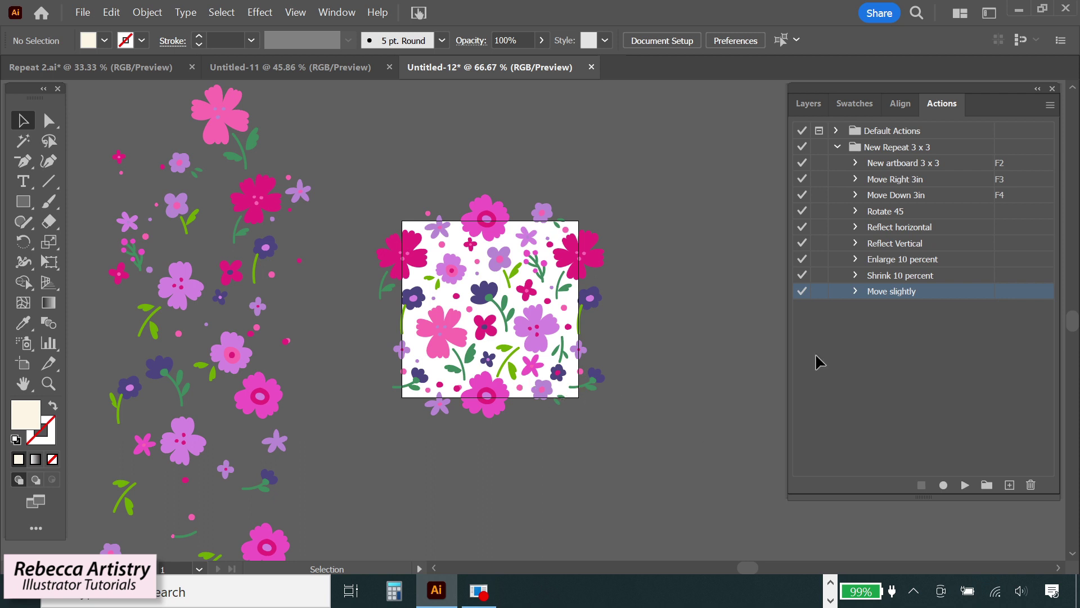
left_click(855, 103)
left_click(875, 357)
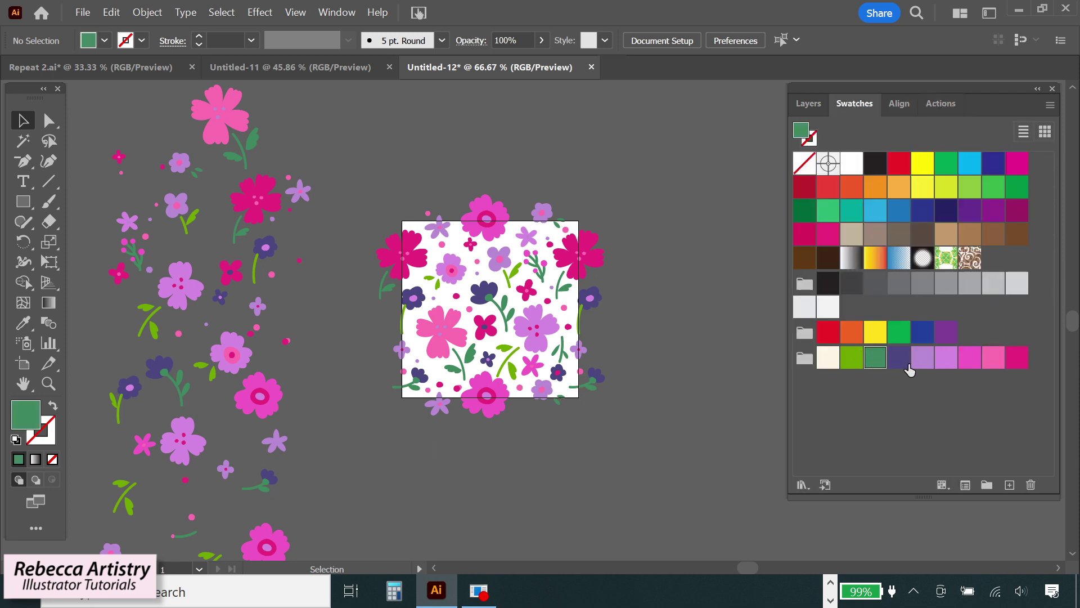
left_click(946, 359)
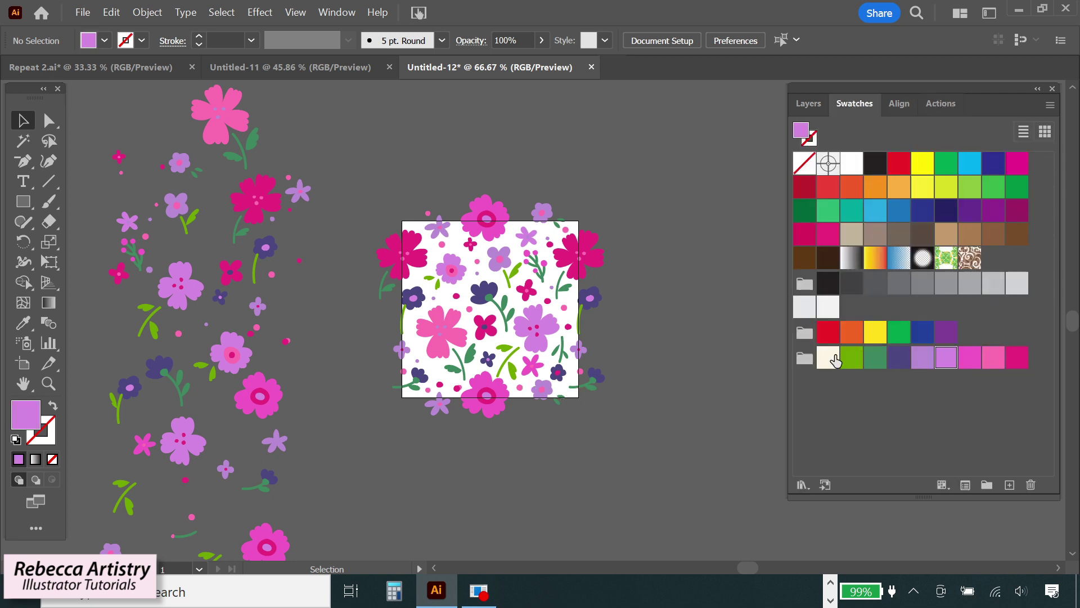
left_click(828, 364)
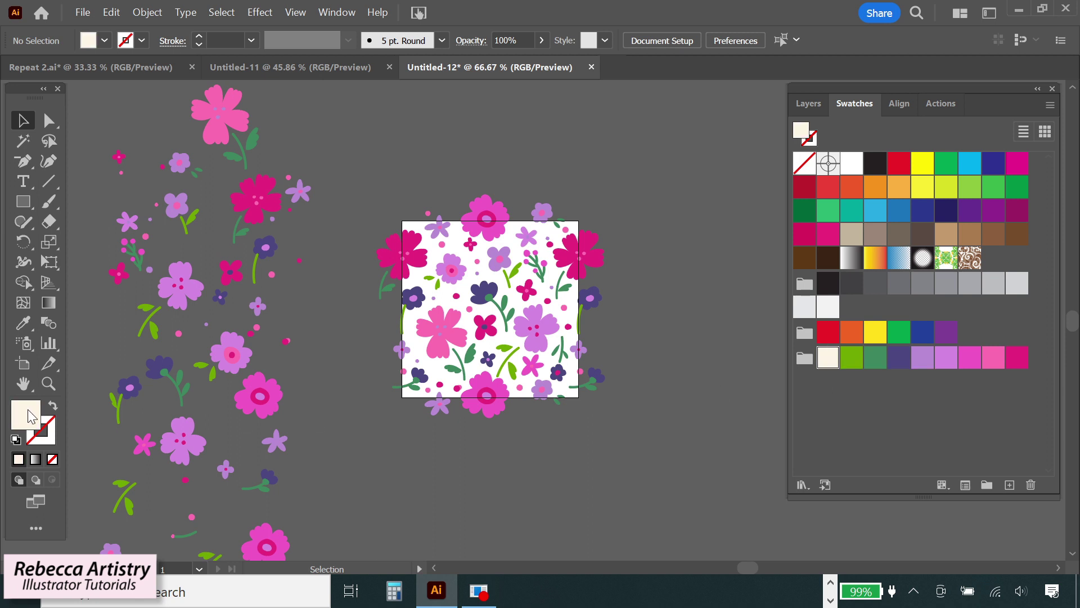
left_click(23, 201)
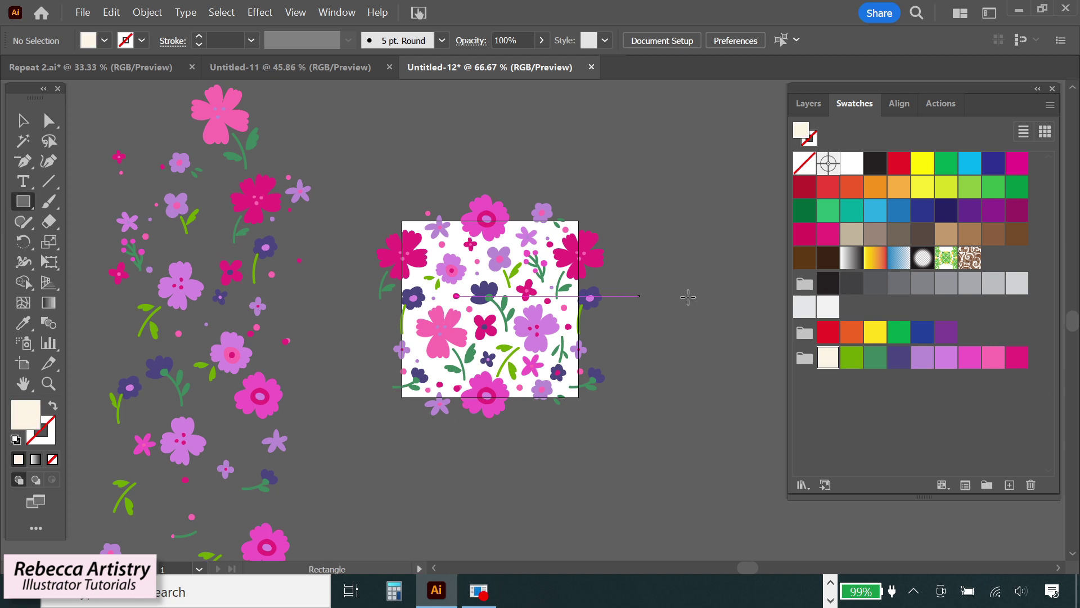
Step: Start recording a new action named "Background box" in the New Repeat 3 x 3 set
left_click(926, 105)
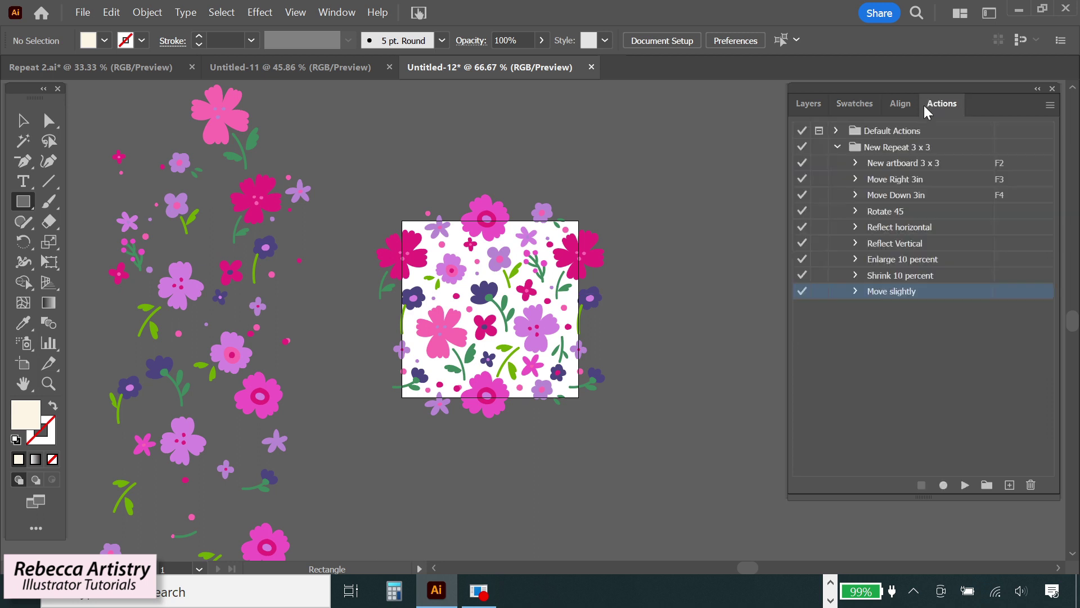
left_click(1050, 105)
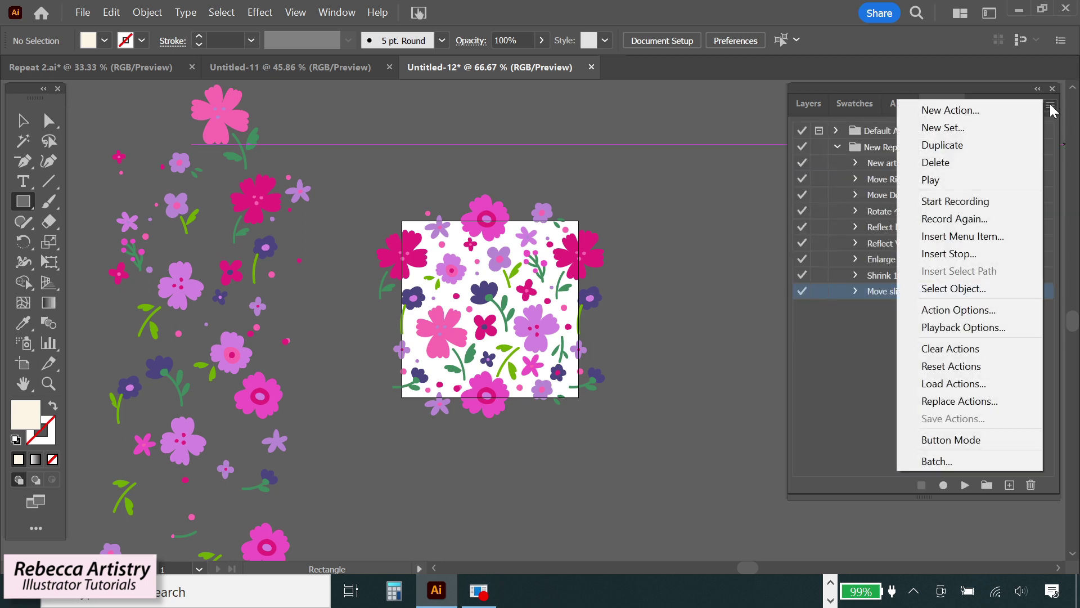
left_click(984, 108)
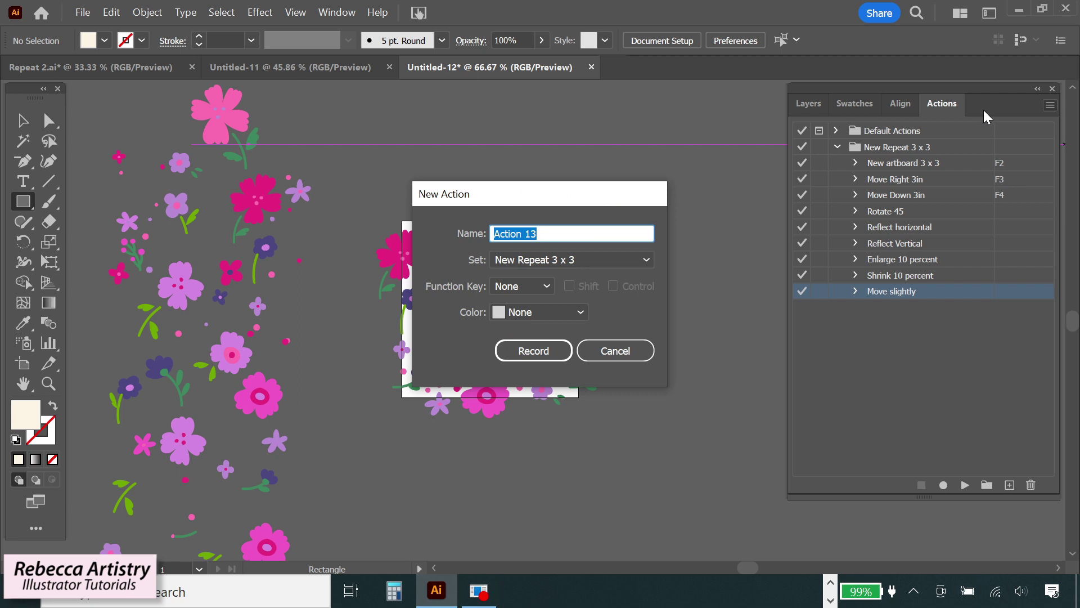
type("Background box")
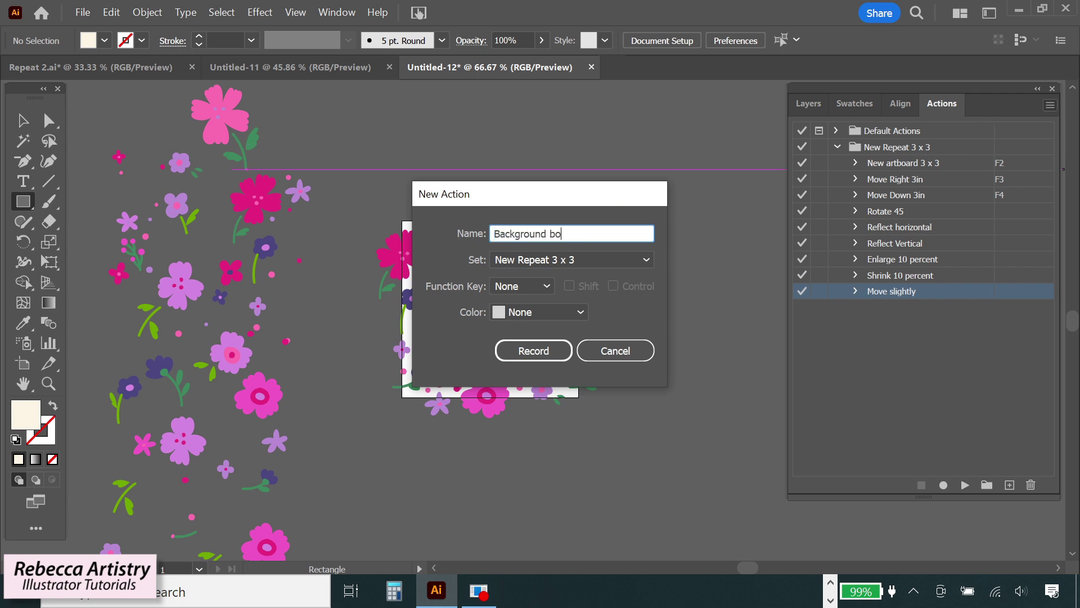
left_click(529, 351)
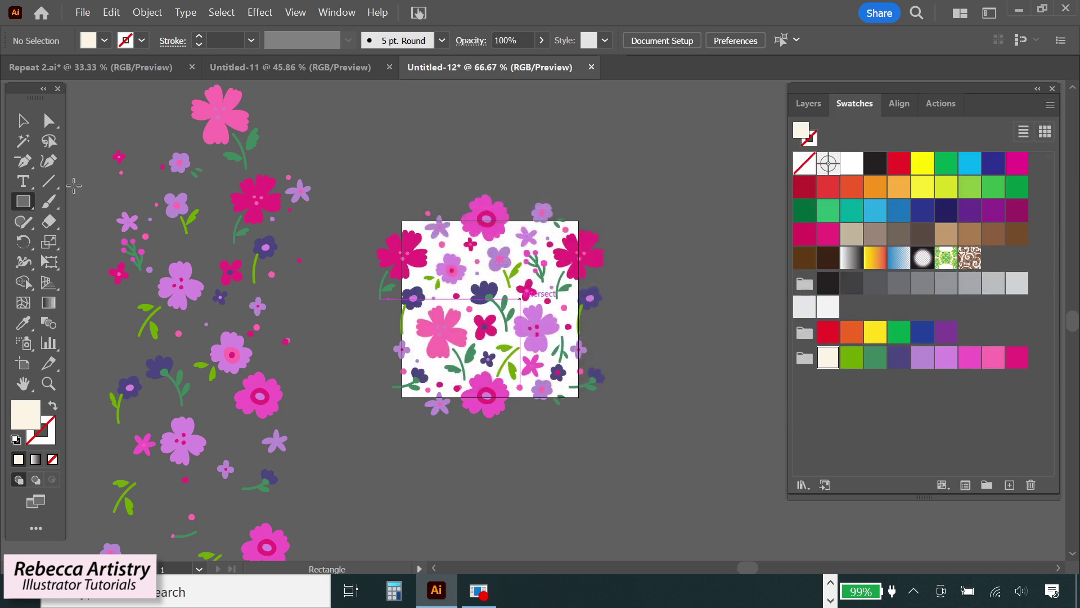
Step: Create a cream rectangle 3 in wide and 3 in high beside the artboard
left_click(623, 290)
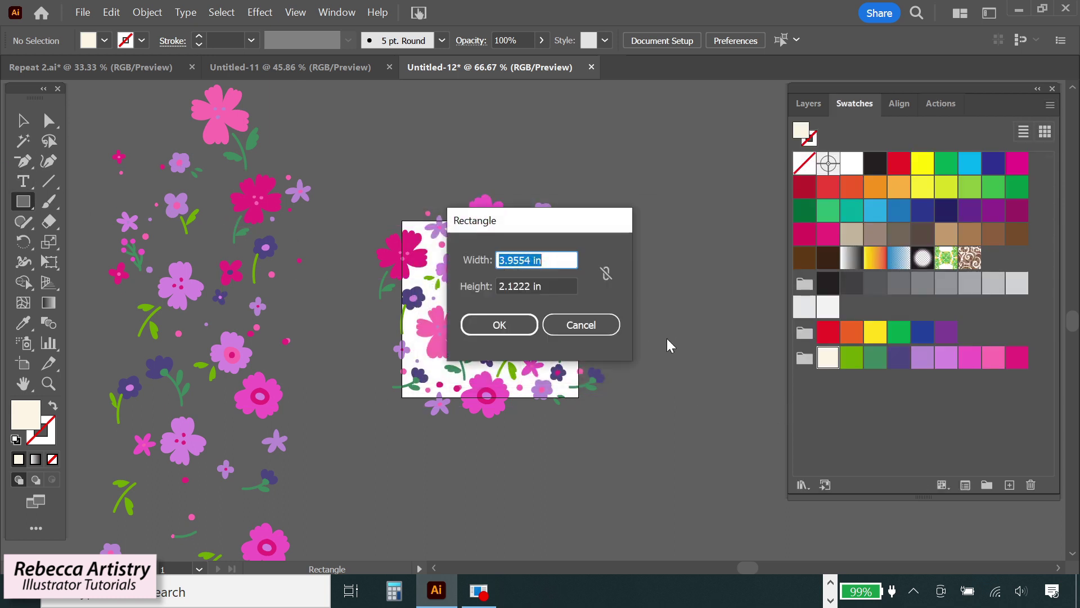
left_click_drag(566, 221, 713, 272)
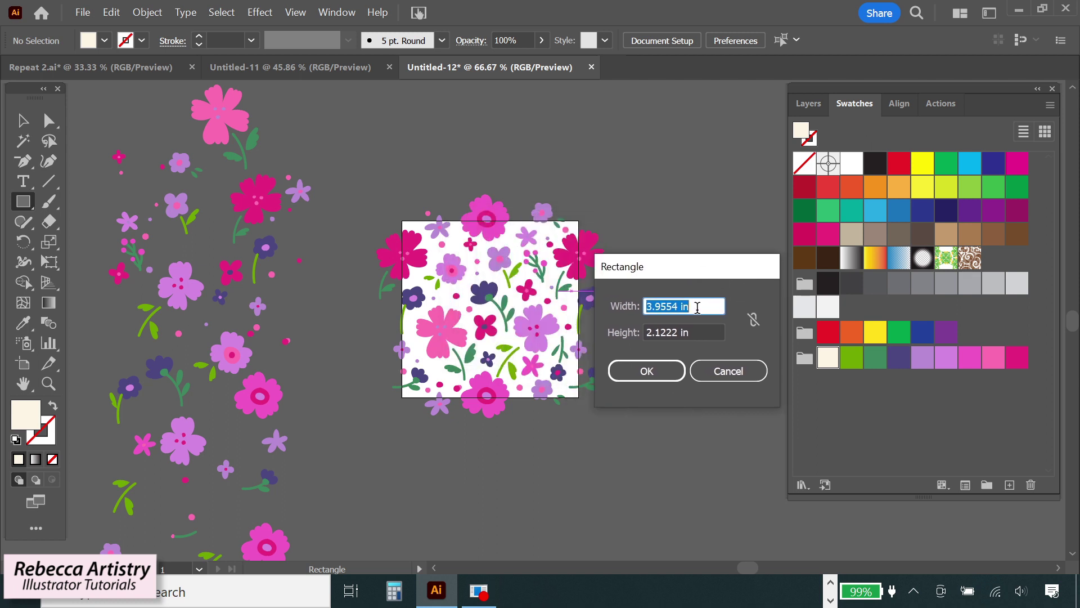
type("3")
key("Tab")
type("3")
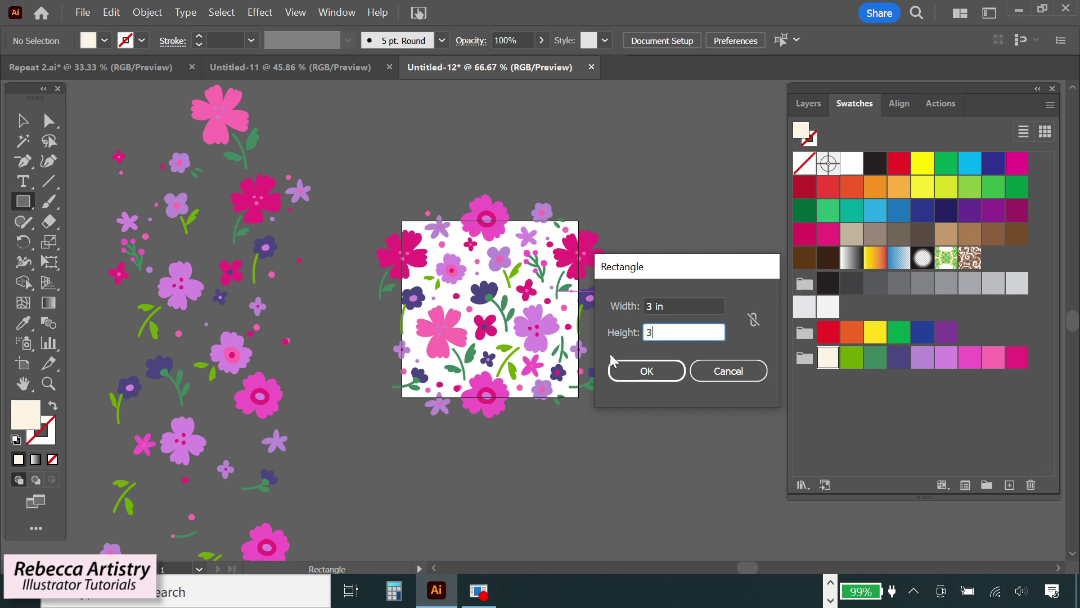
left_click(662, 370)
scroll(719, 448, "right", 3)
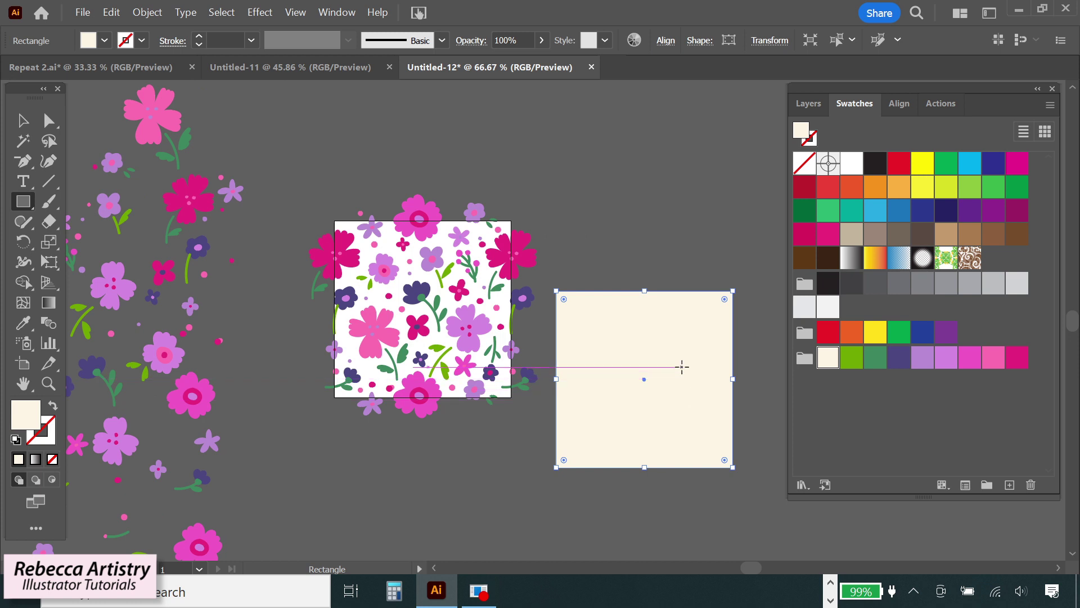
Step: Align the cream rectangle to the artboard, centered both horizontally and vertically
left_click(899, 106)
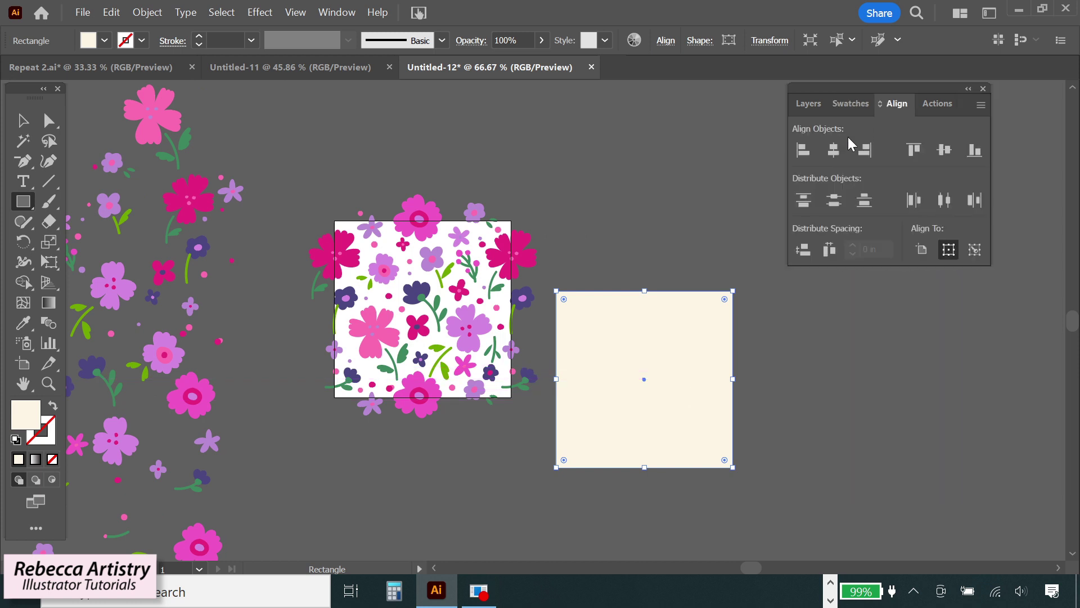
left_click(924, 253)
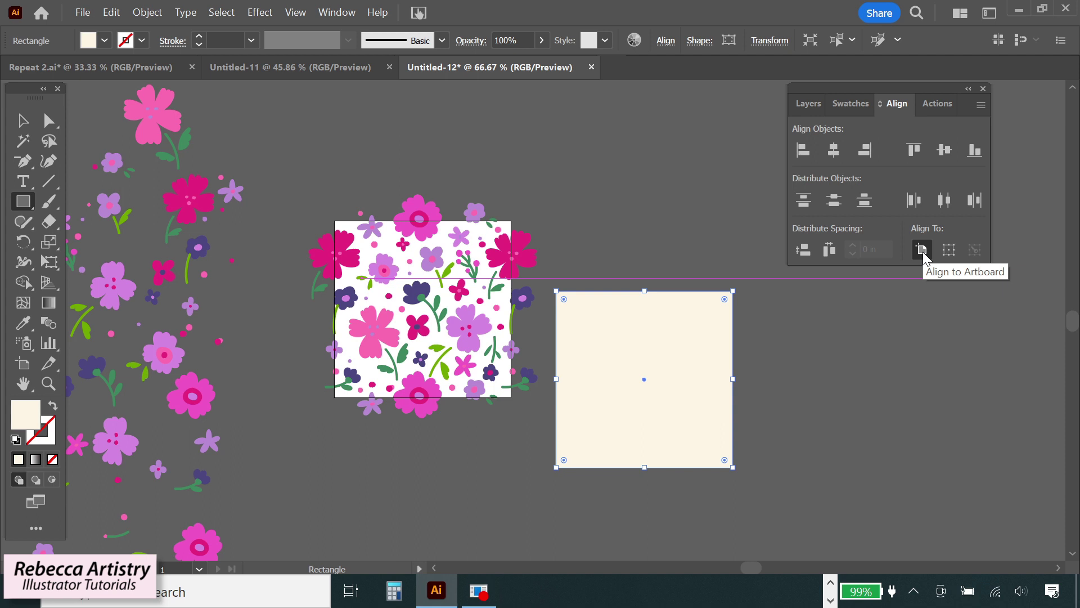
left_click(832, 152)
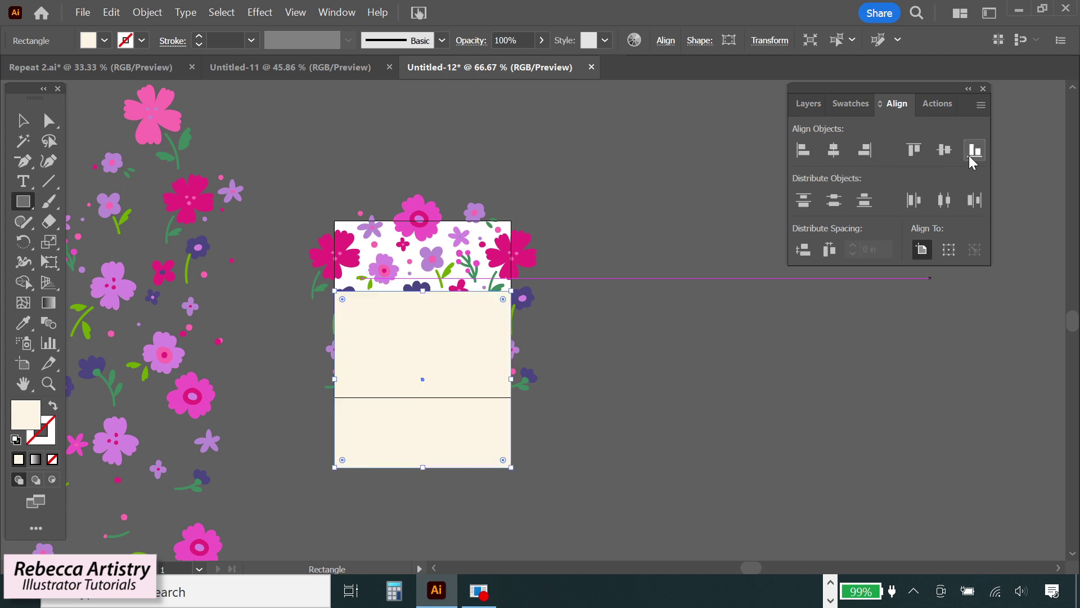
left_click(943, 151)
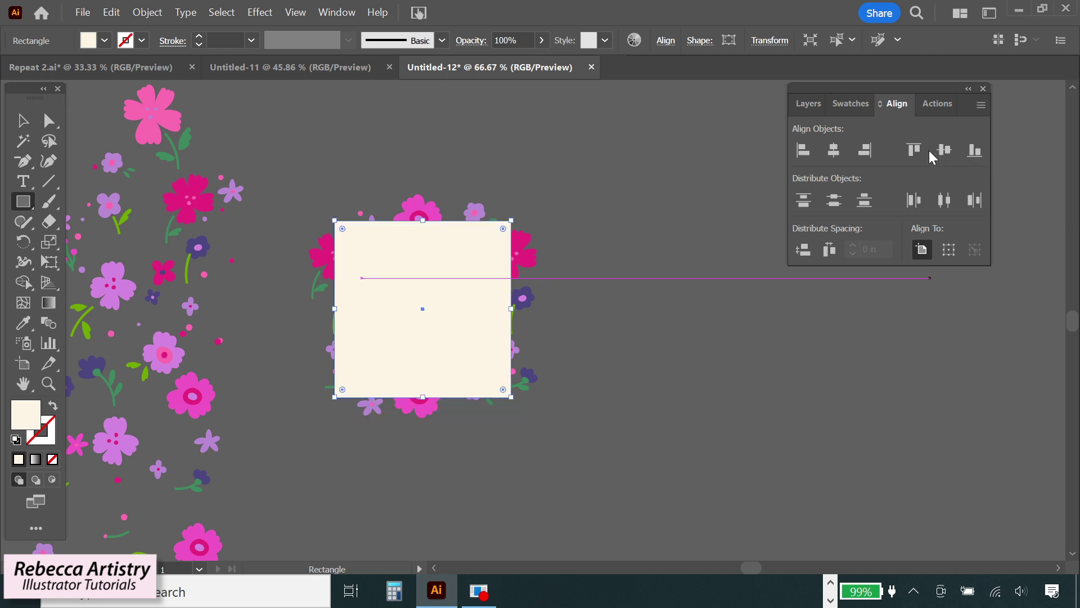
Step: Send the cream rectangle to the back, behind the flowers on the artboard
right_click(475, 345)
mouse_move(565, 495)
left_click(691, 547)
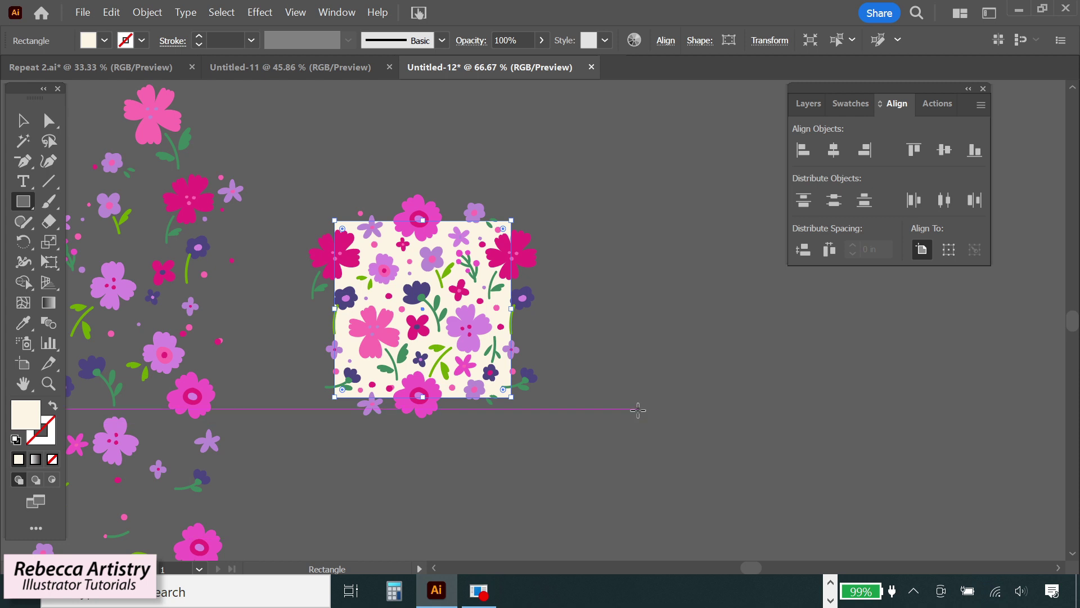
Step: Paste a copy of the cream rectangle in back with no fill and stop recording the background box action
key("ctrl")
left_click(53, 460)
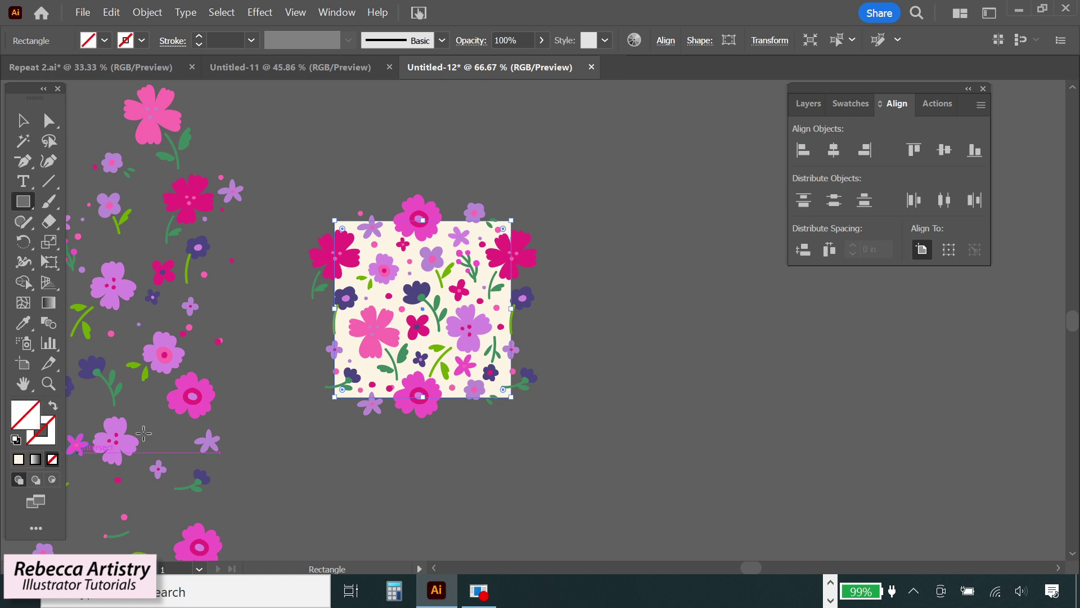
left_click(938, 103)
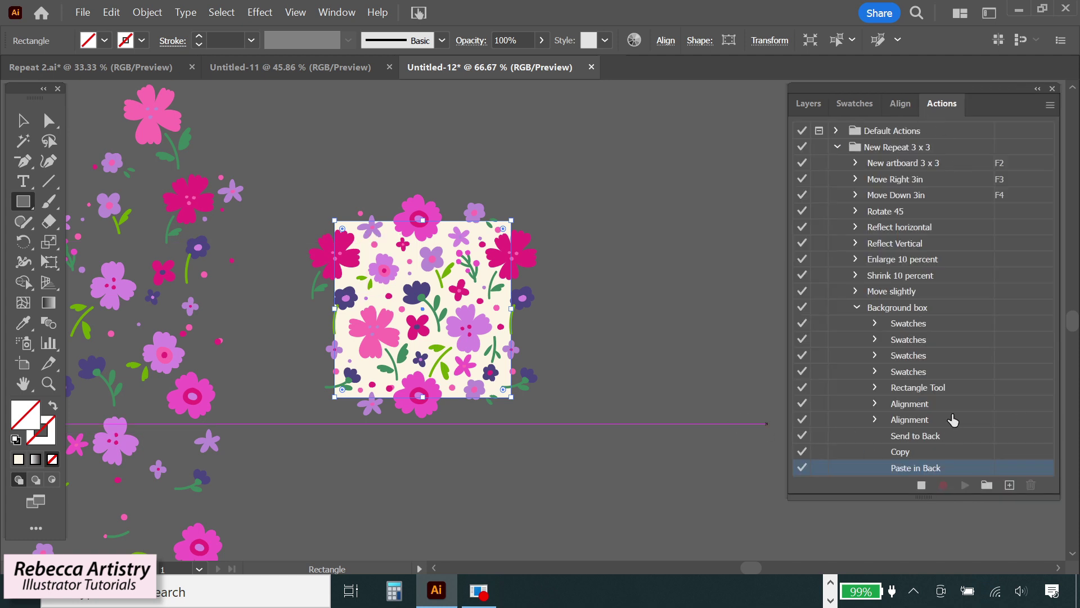
left_click(921, 484)
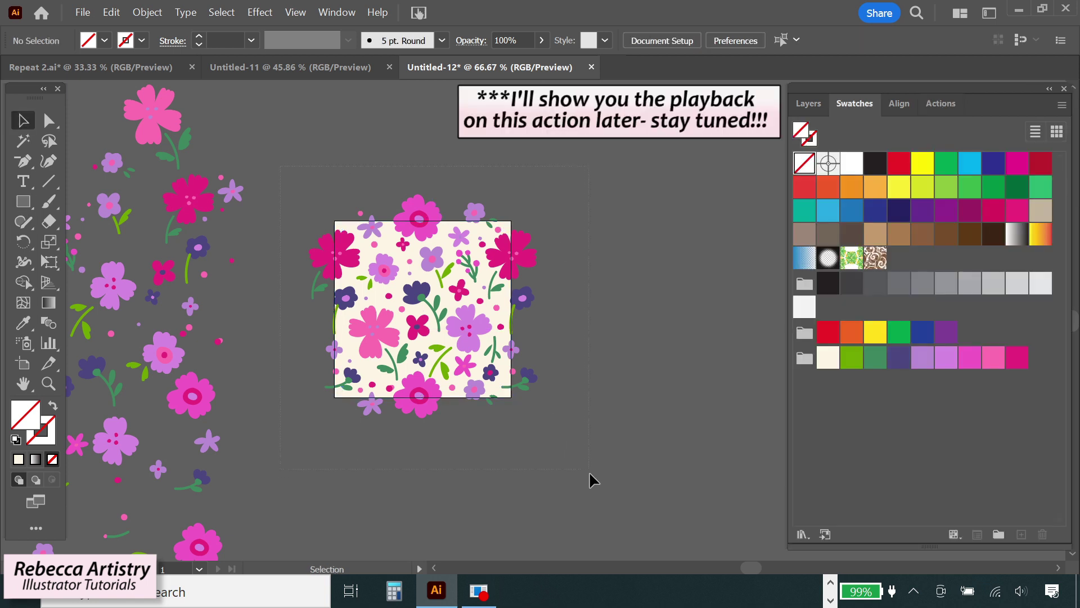
Step: Select all the tile artwork with its background box, add it to the swatches as a pattern, and deselect it
key("ctrl+a")
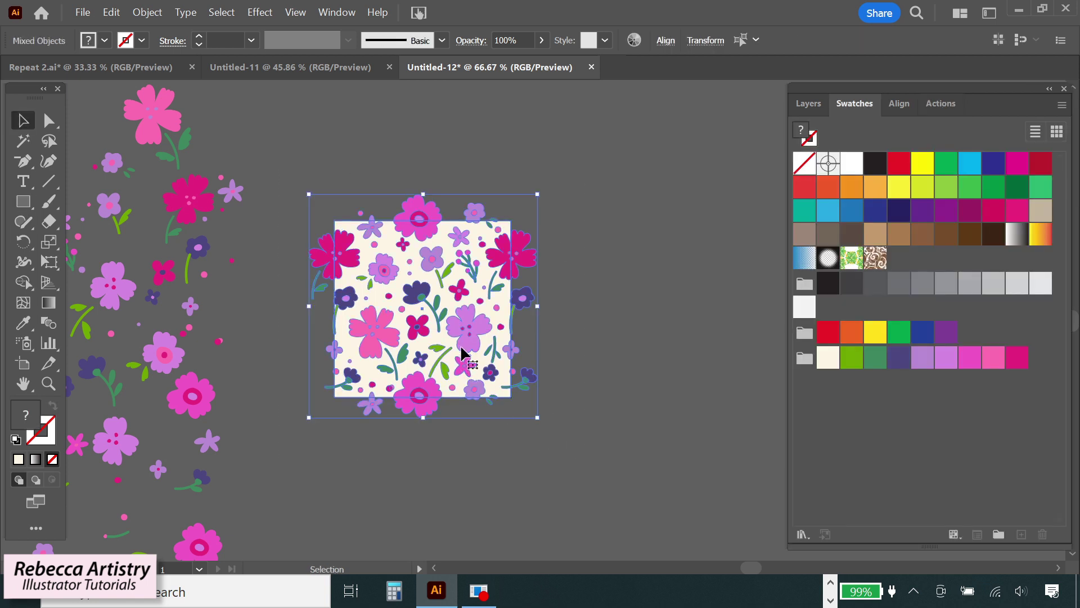
left_click_drag(464, 334, 842, 418)
left_click(728, 269)
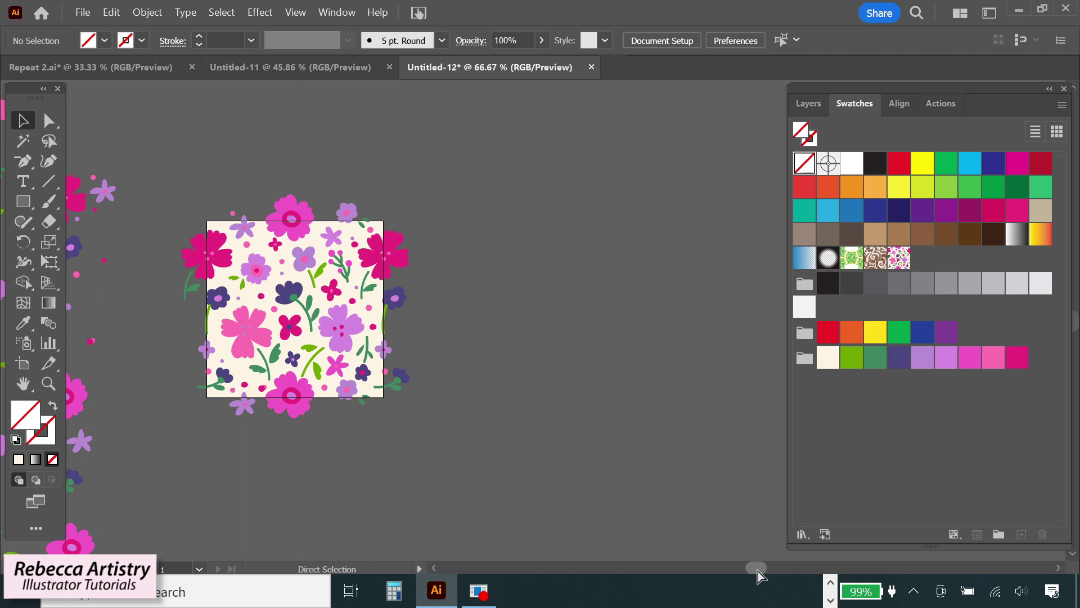
Step: Set the fill to the medium pink swatch of the floral color group
key("ctrl+minus")
key("ctrl+minus")
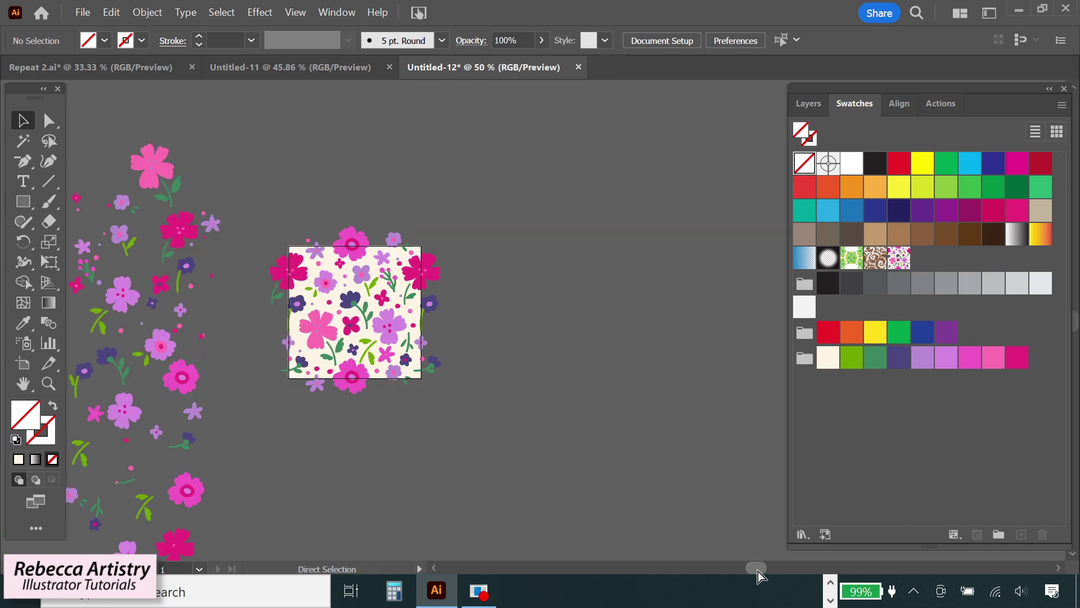
left_click_drag(758, 570, 766, 570)
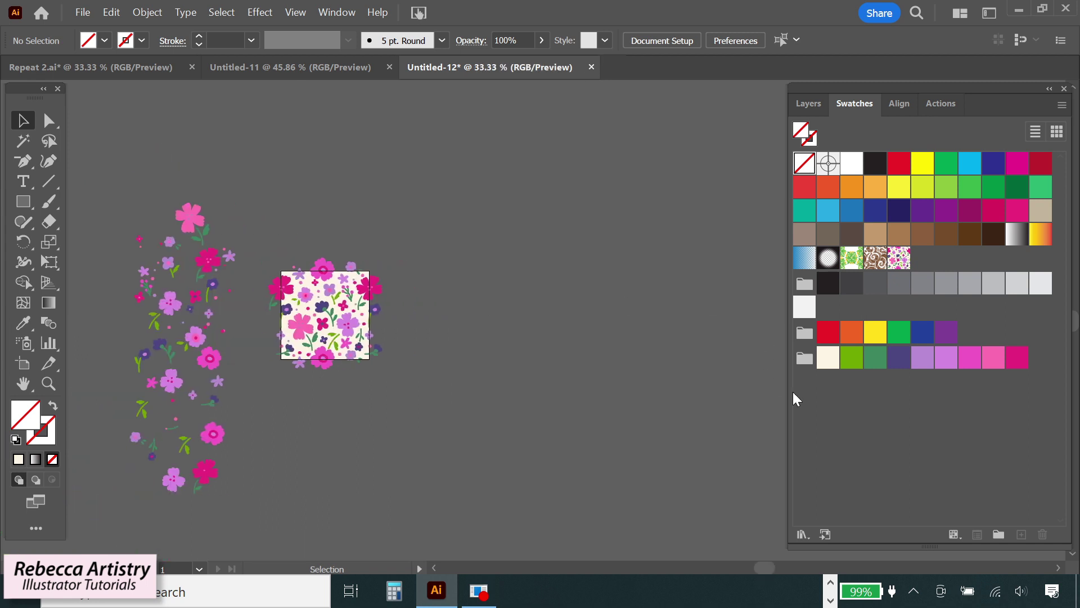
left_click(946, 358)
left_click(992, 360)
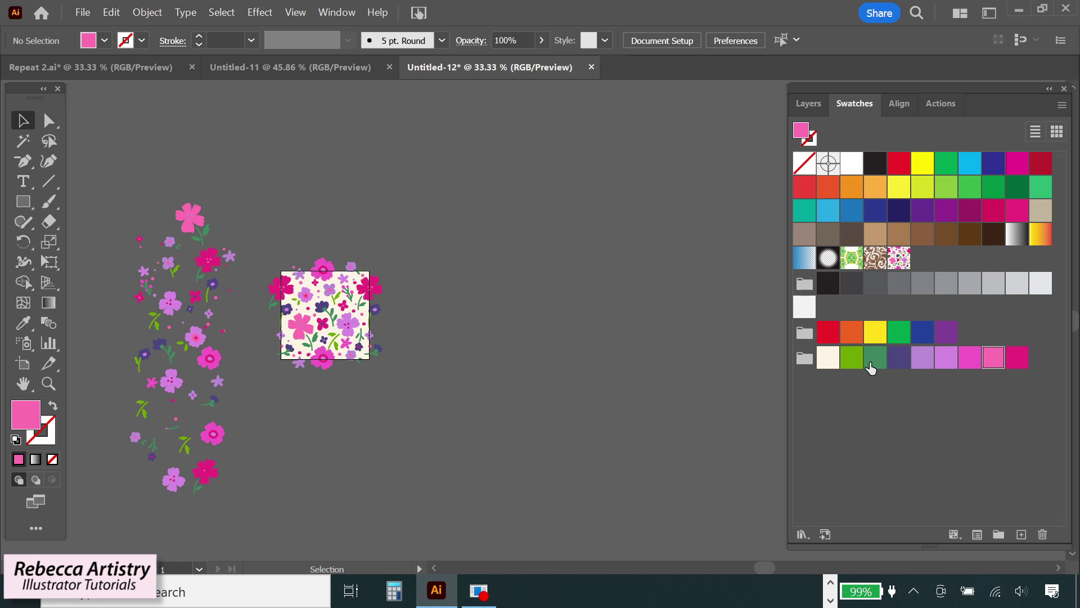
Step: Start recording a new action named "Test Box" in the New Repeat 3 x 3 set
left_click(941, 104)
left_click(854, 307)
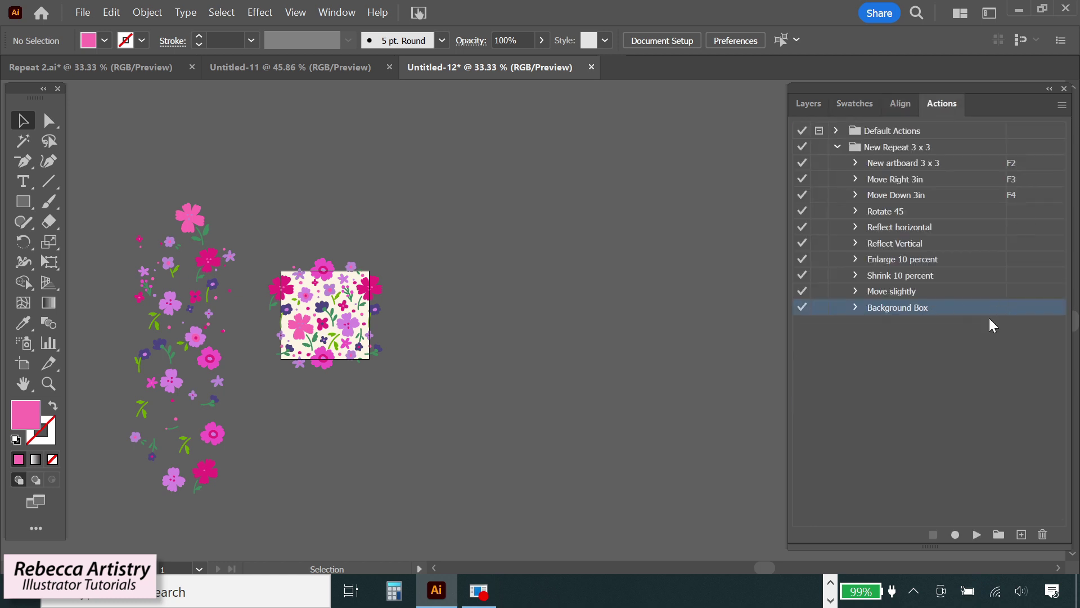
left_click(1063, 105)
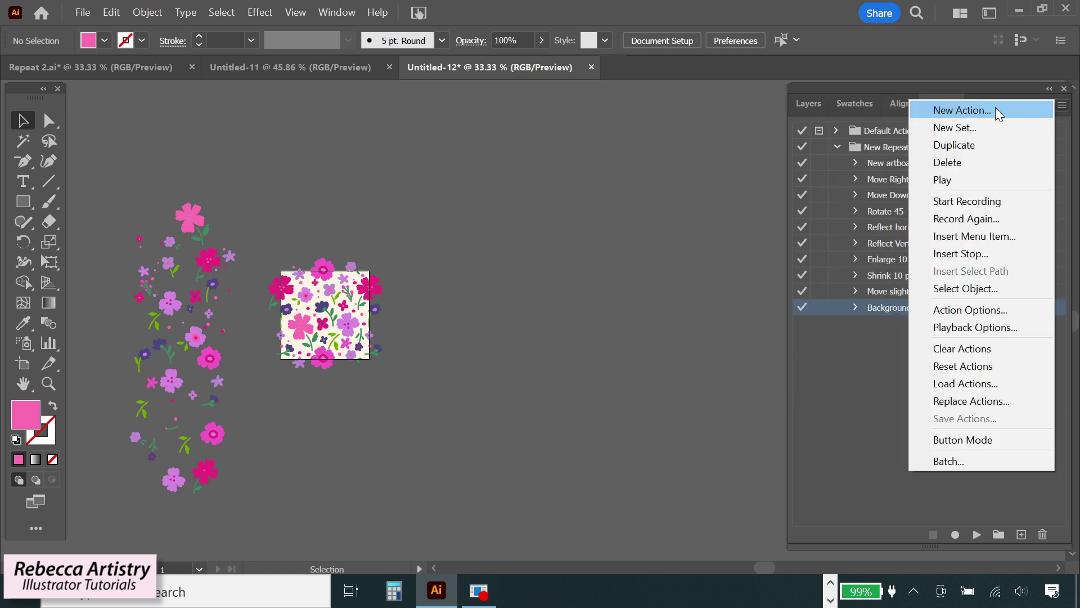
left_click(994, 107)
type("Test ")
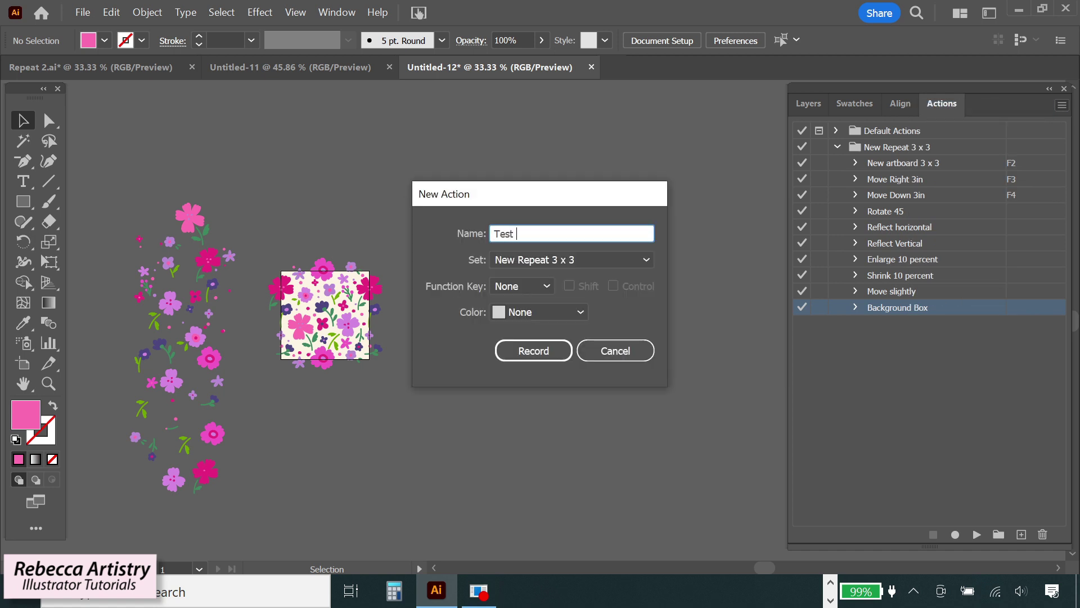
type("Box")
left_click(553, 351)
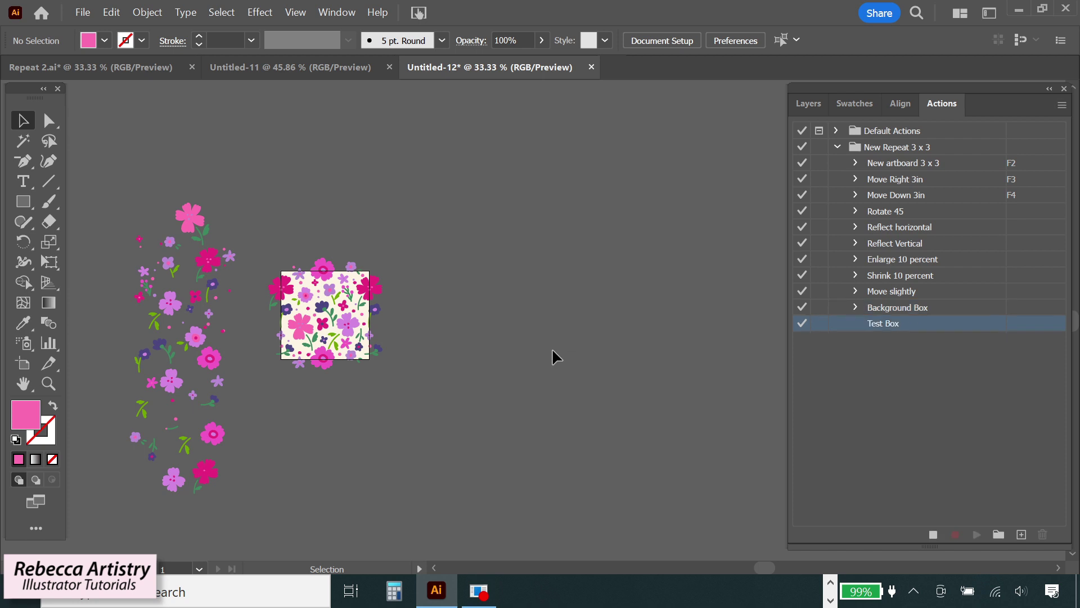
Step: Create a large pink rectangle beside the artboard with the Rectangle tool and deselect it
left_click(24, 201)
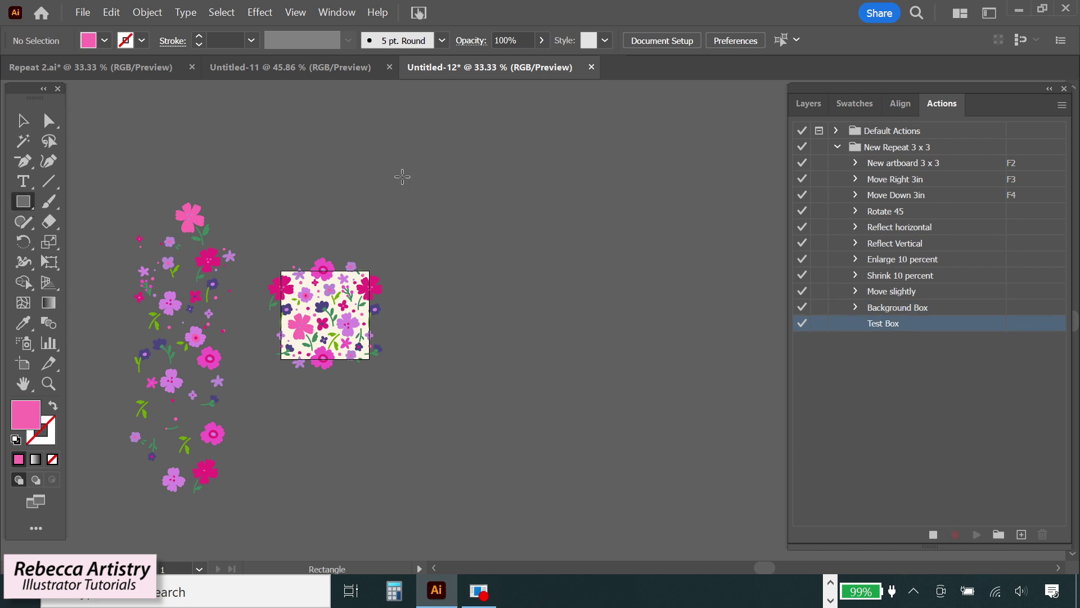
left_click_drag(396, 152, 862, 505)
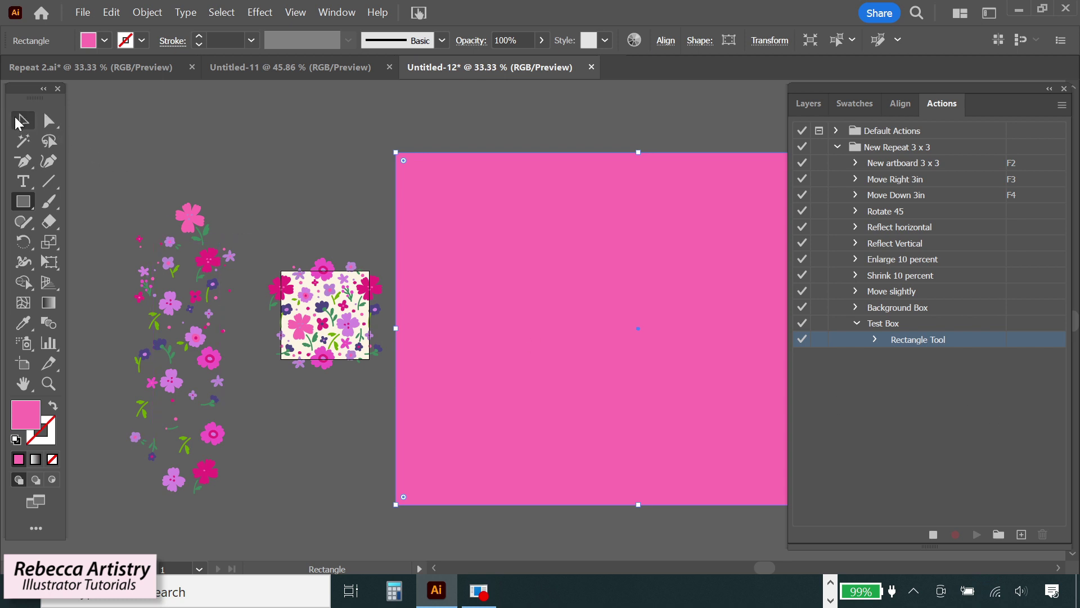
left_click(23, 121)
left_click(112, 163)
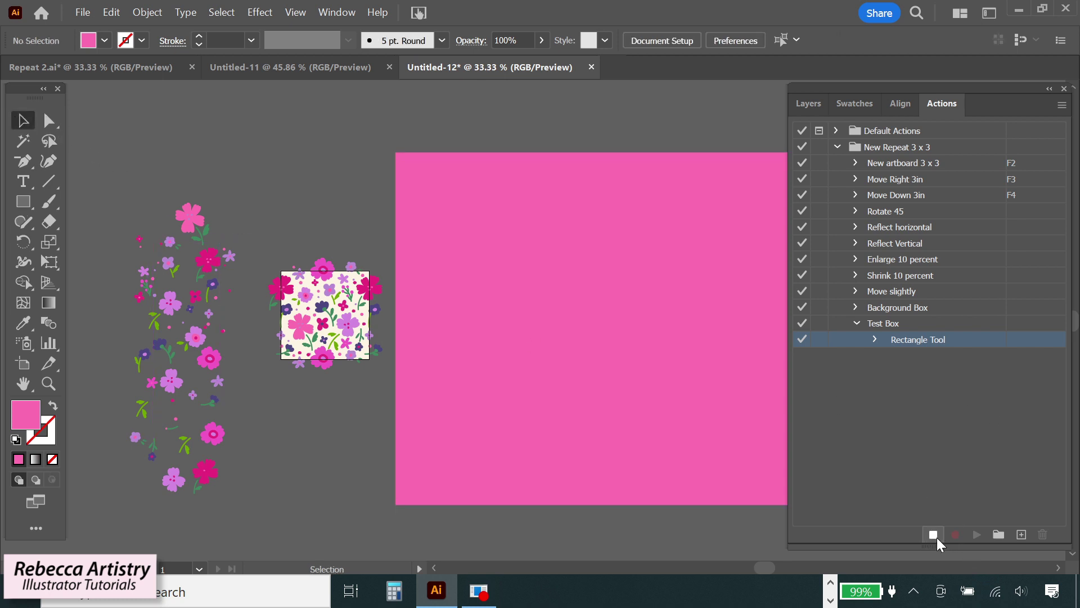
Step: Stop recording the Test Box action and delete the pink rectangle
left_click(934, 535)
left_click(671, 423)
key("Delete")
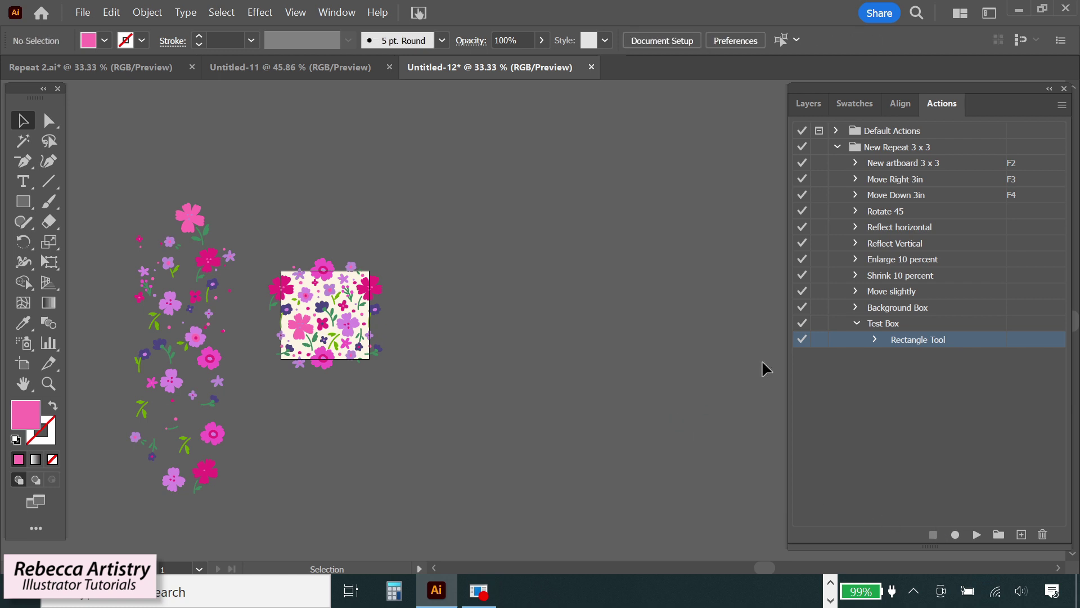
Step: Set the fill to the new floral pattern swatch and play the Test Box action
left_click(856, 322)
left_click(889, 324)
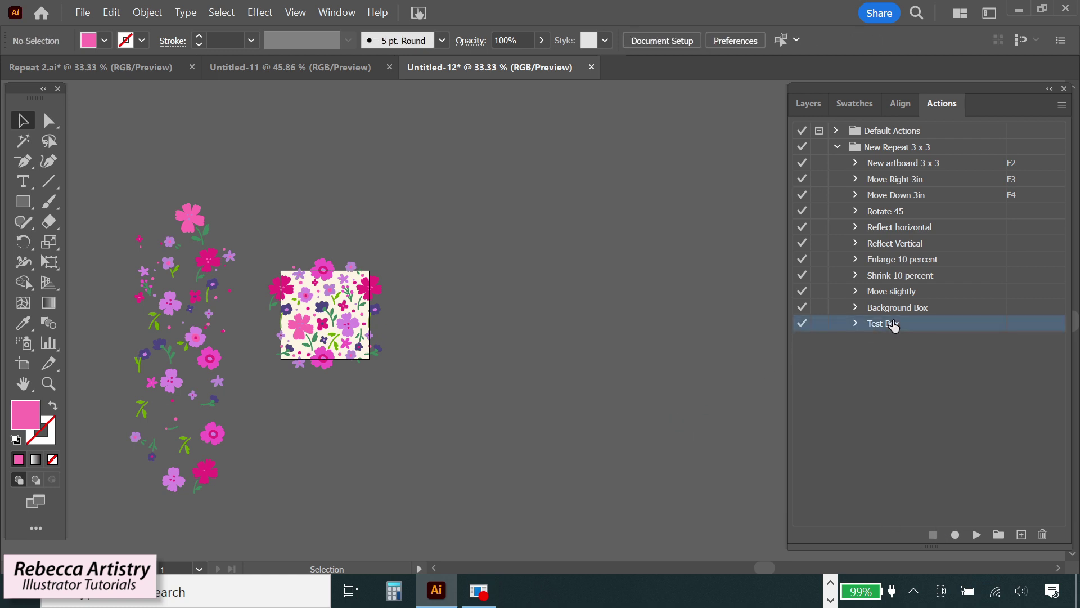
left_click(856, 323)
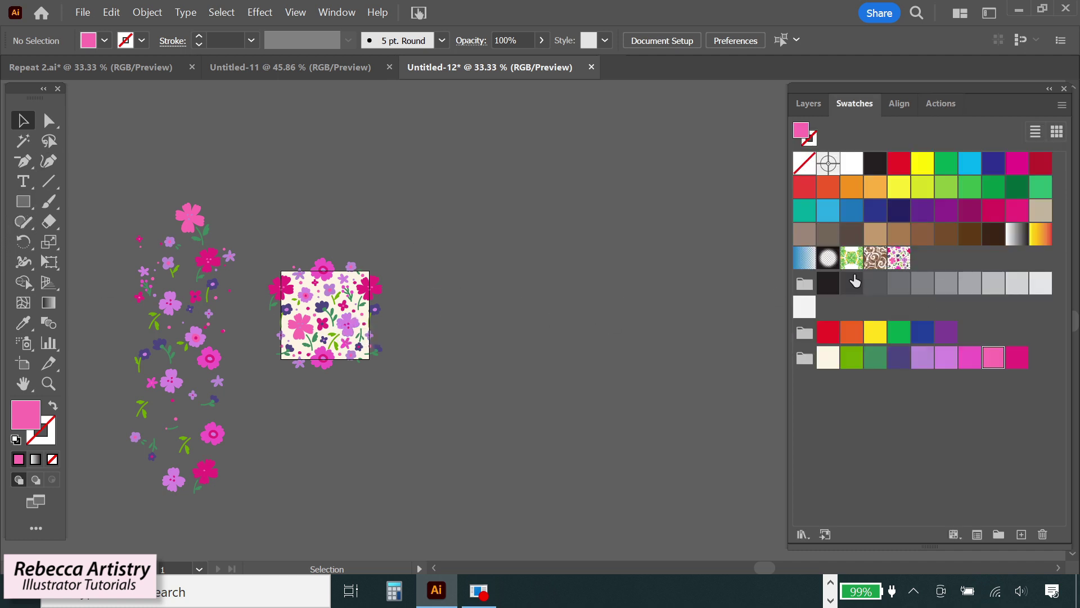
left_click(899, 262)
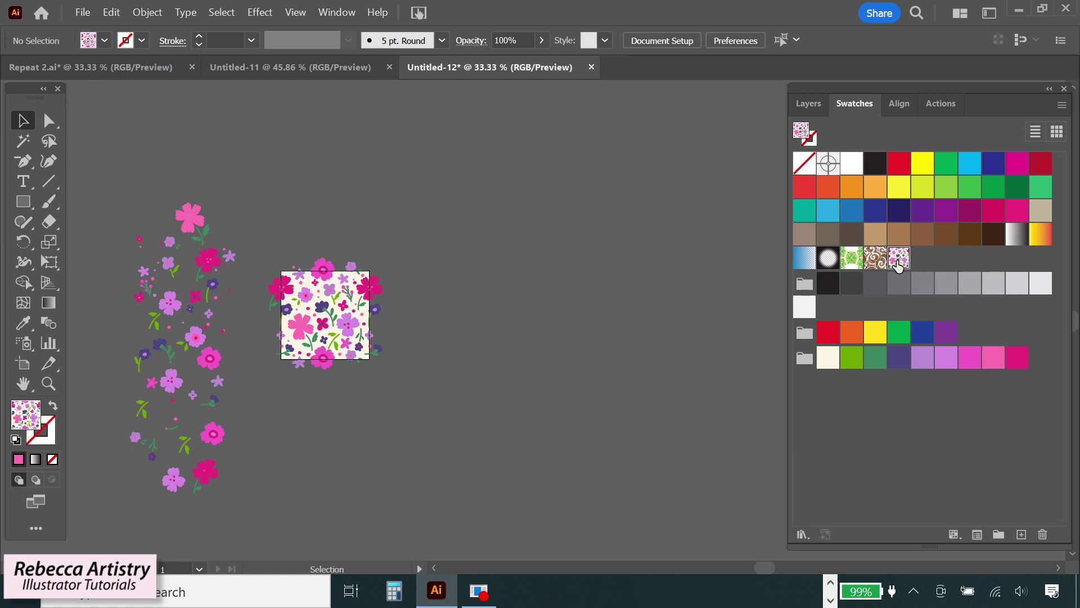
left_click(941, 104)
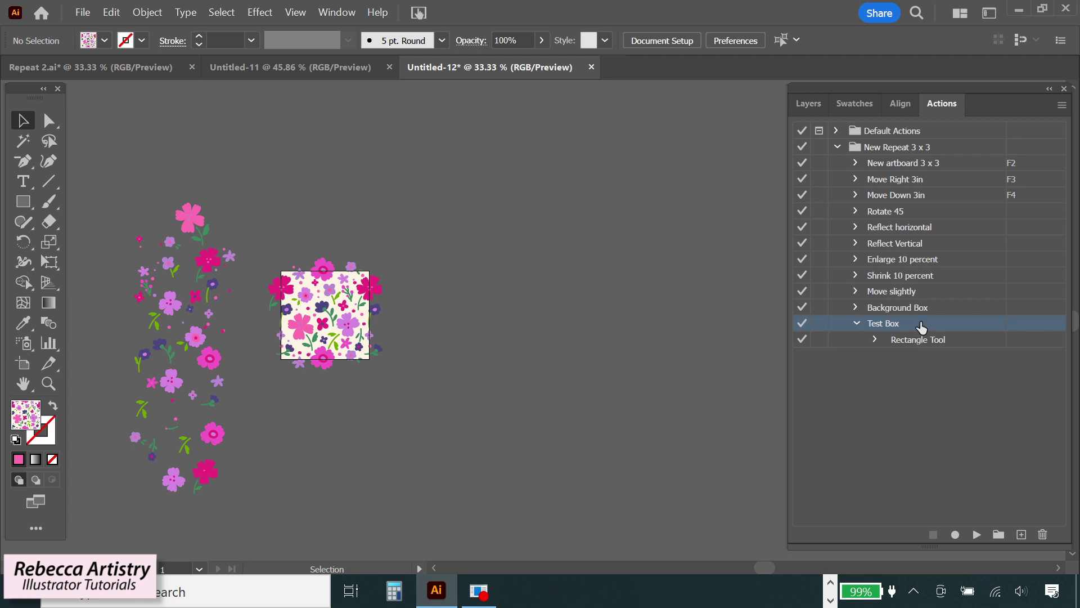
left_click(977, 534)
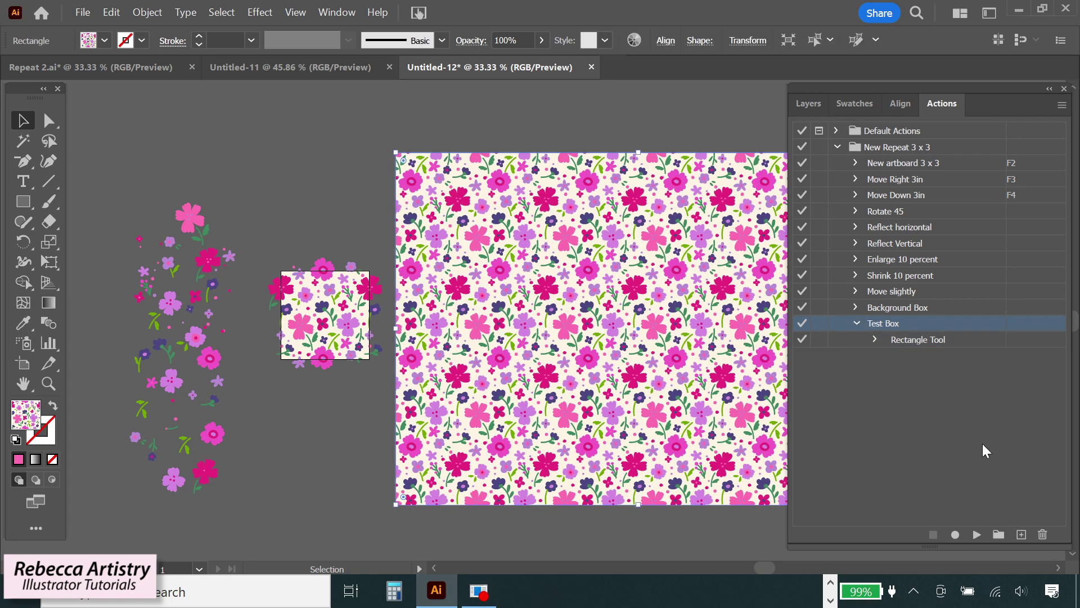
Step: Examine the pattern-filled test rectangle up close for gaps or errors in the floral repeat
left_click(1057, 567)
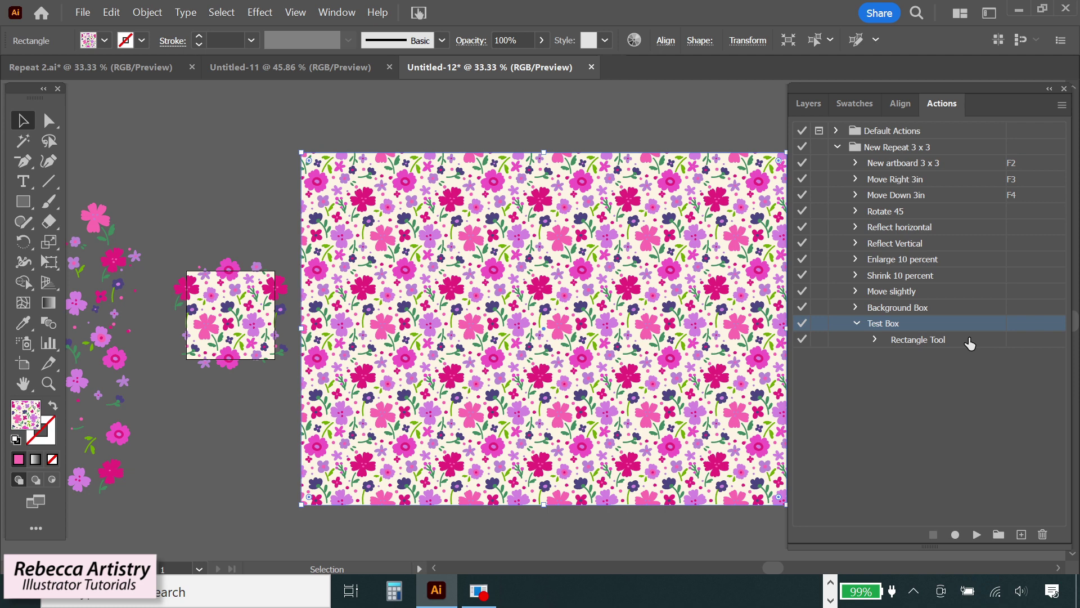
key("z")
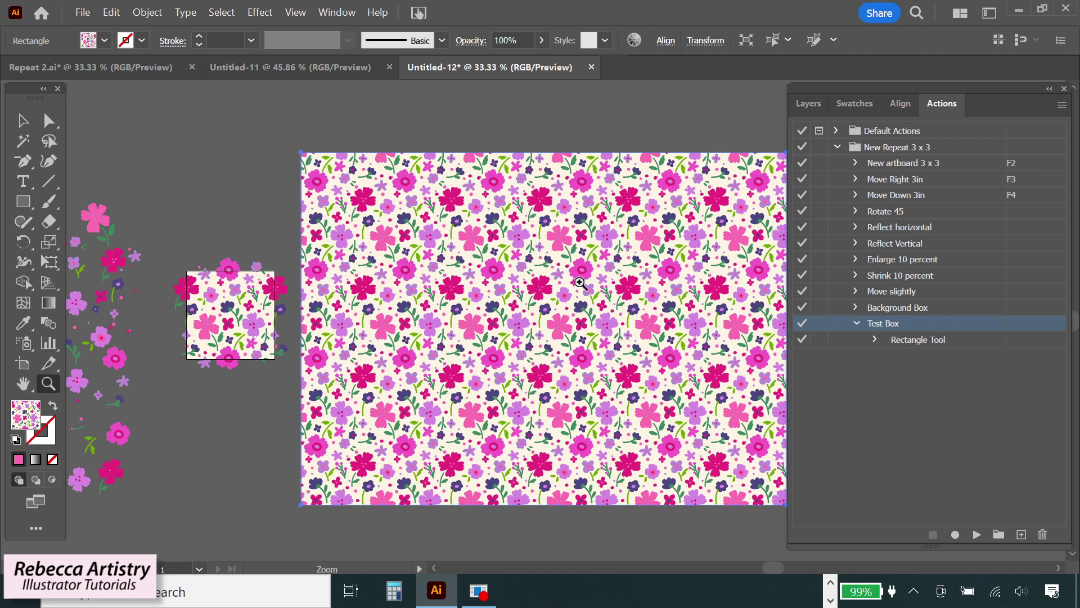
left_click(399, 206)
left_click(509, 321)
left_click(560, 370)
left_click(549, 326)
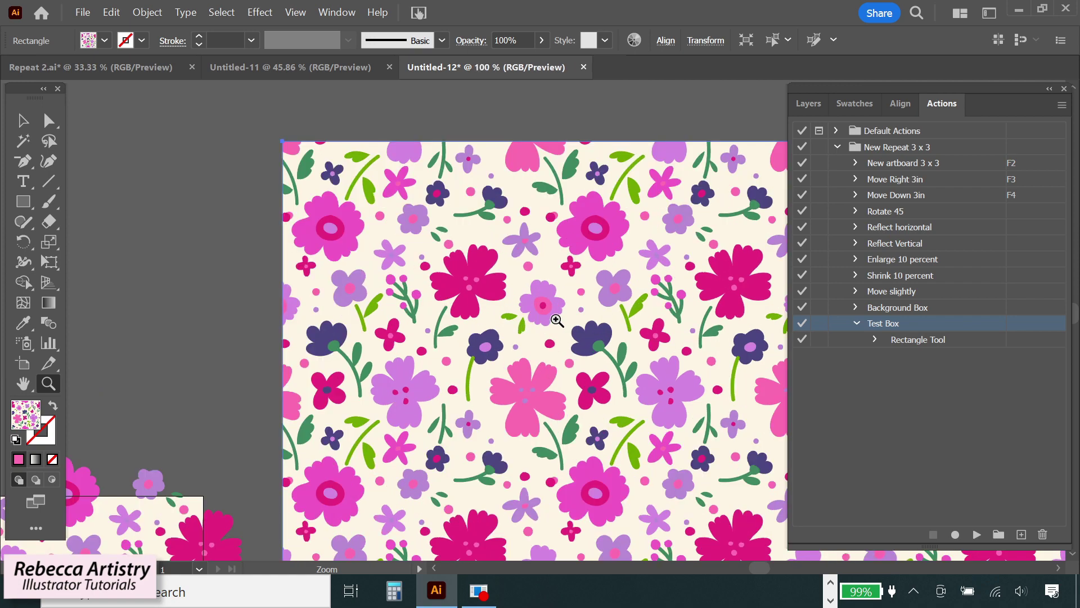
left_click(523, 317)
left_click_drag(762, 563, 778, 565)
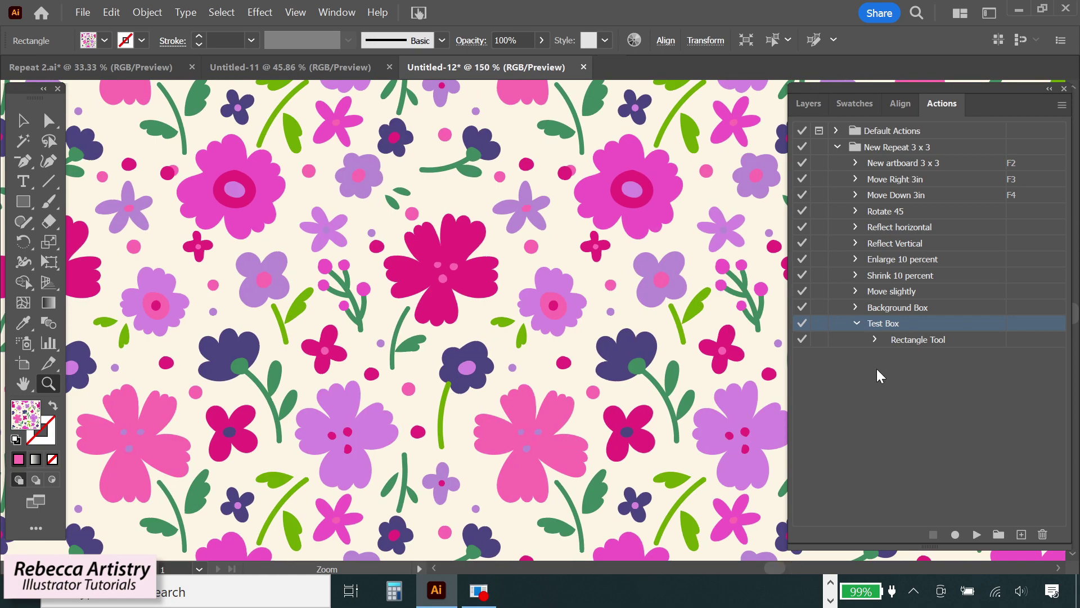
left_click(672, 338)
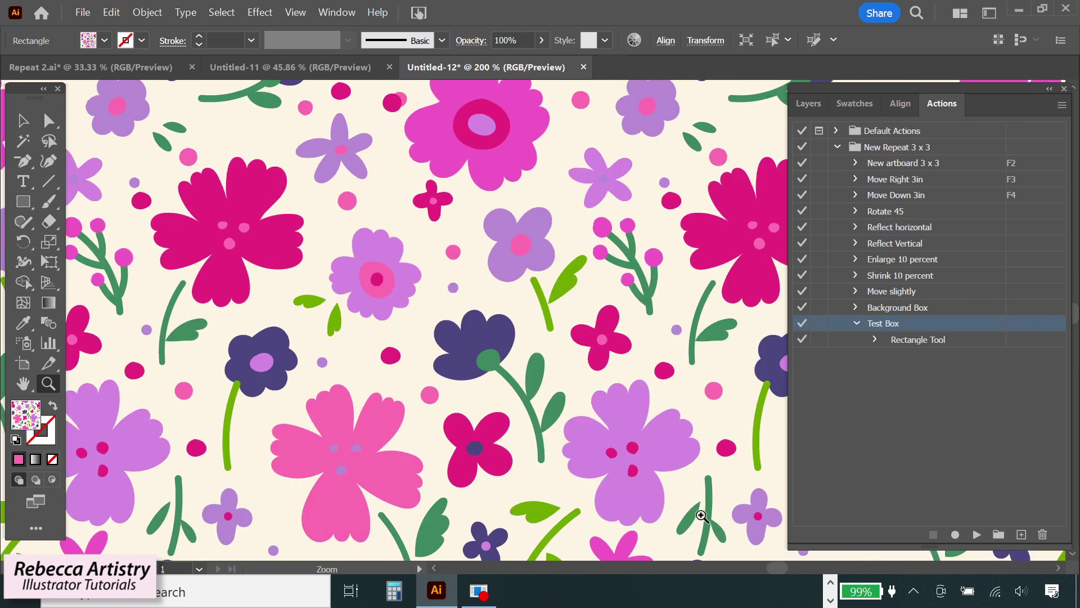
left_click_drag(785, 566, 788, 565)
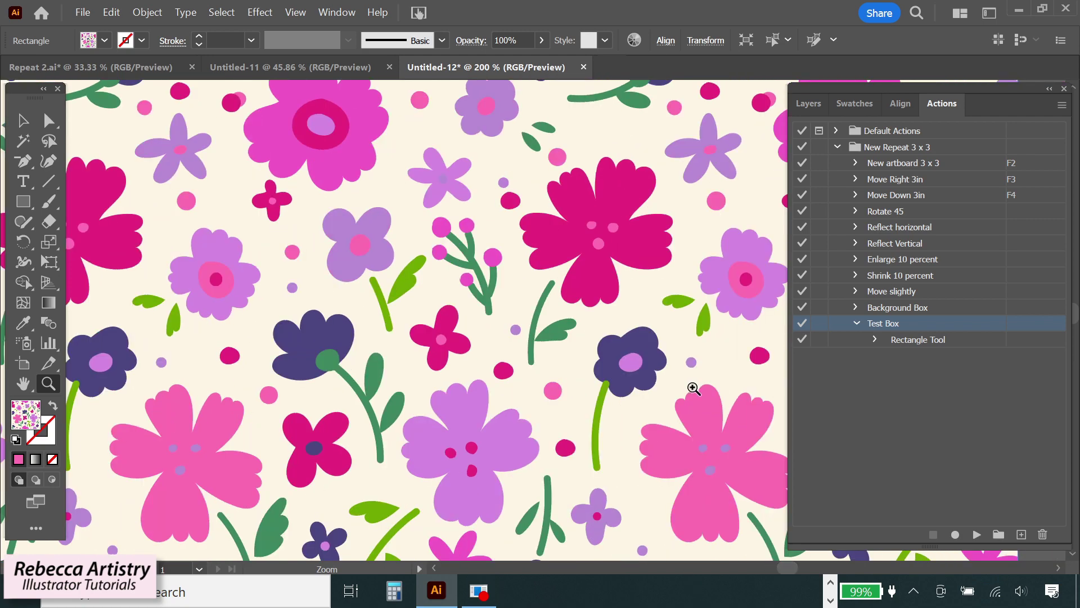
scroll(693, 439, "down", 10)
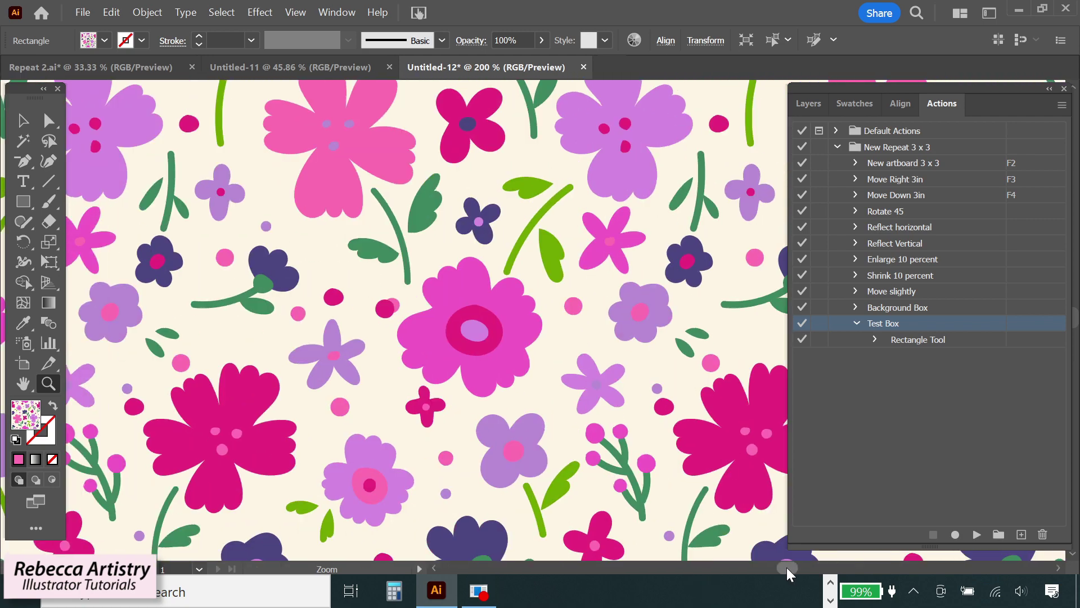
left_click_drag(787, 567, 762, 570)
scroll(557, 399, "up", 9)
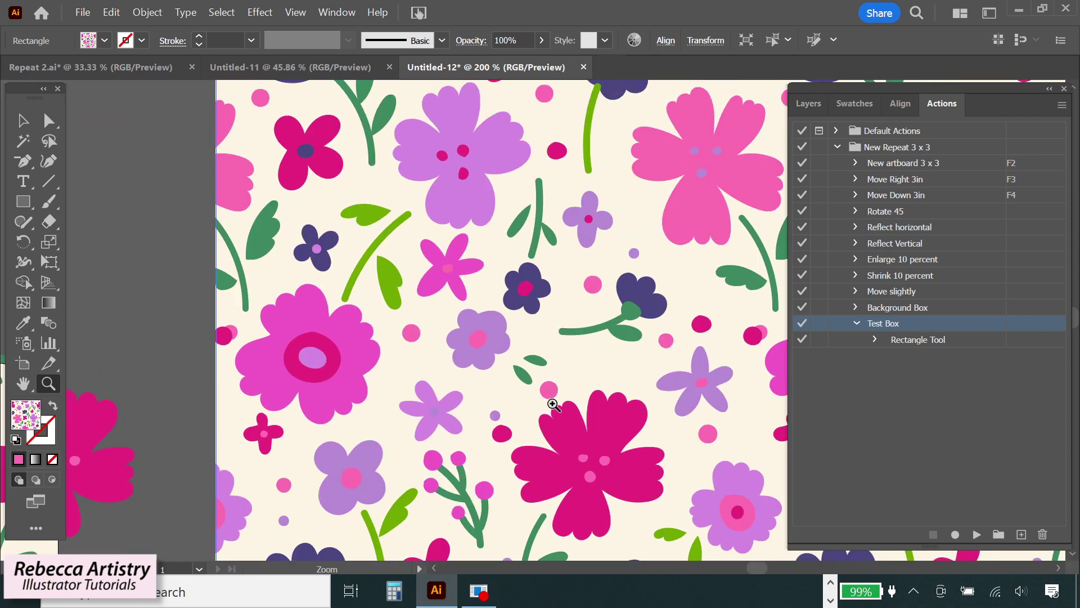
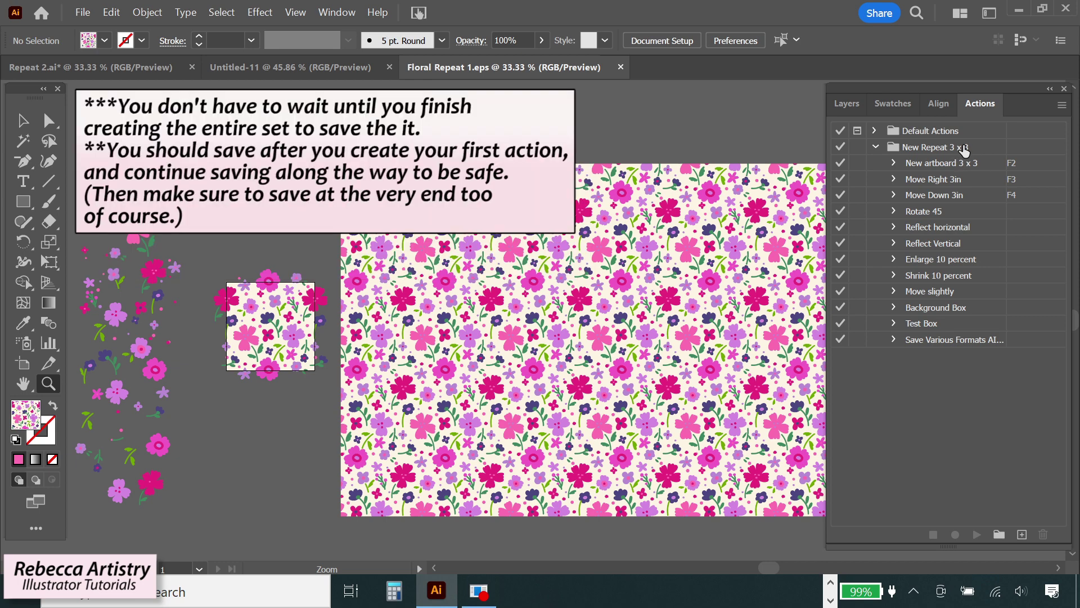
Step: Save the New Repeat 3 x 3 action set as an action file in the Illustrator pattern actions folder
left_click(964, 151)
left_click(876, 147)
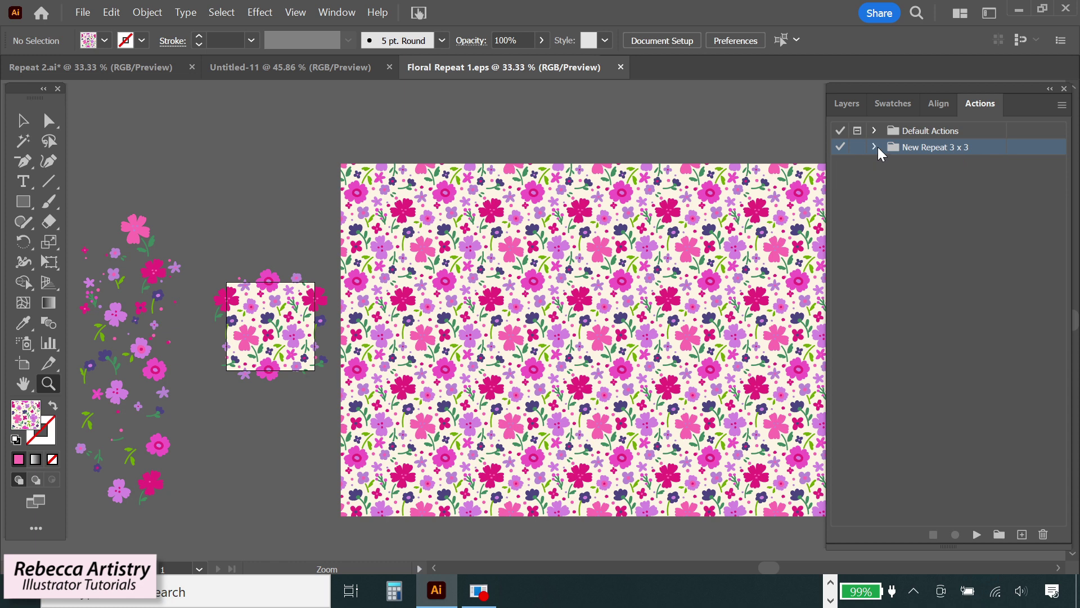
left_click(1064, 106)
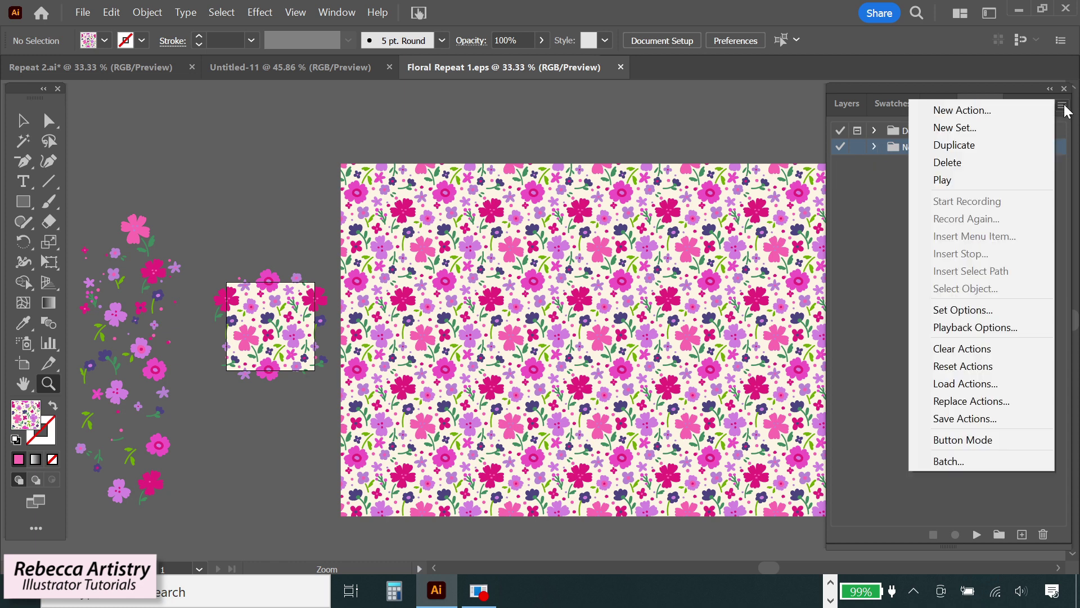
left_click(974, 419)
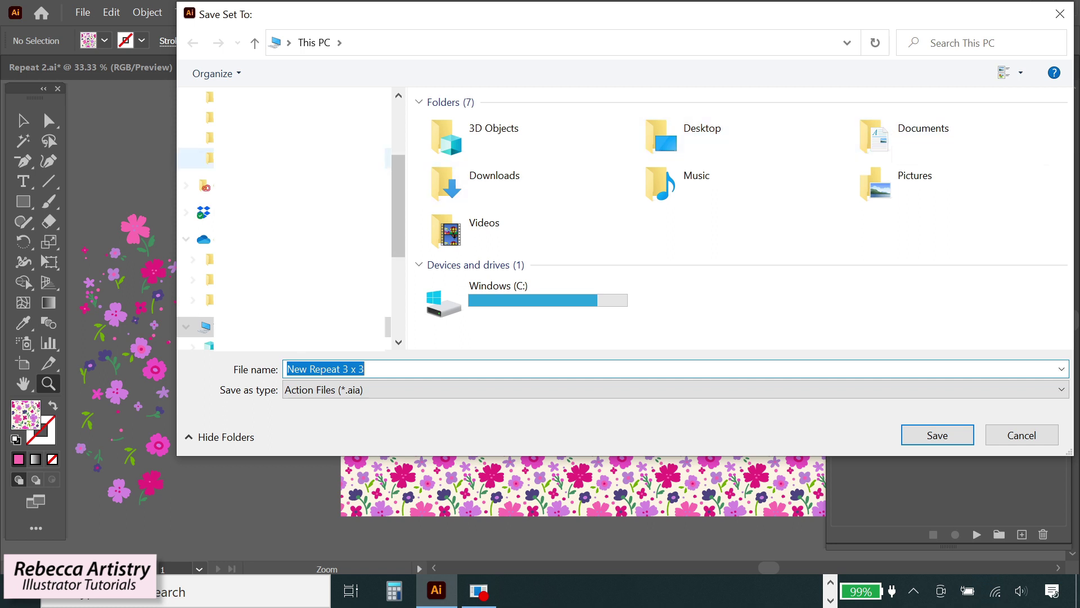
double_click(550, 190)
double_click(462, 135)
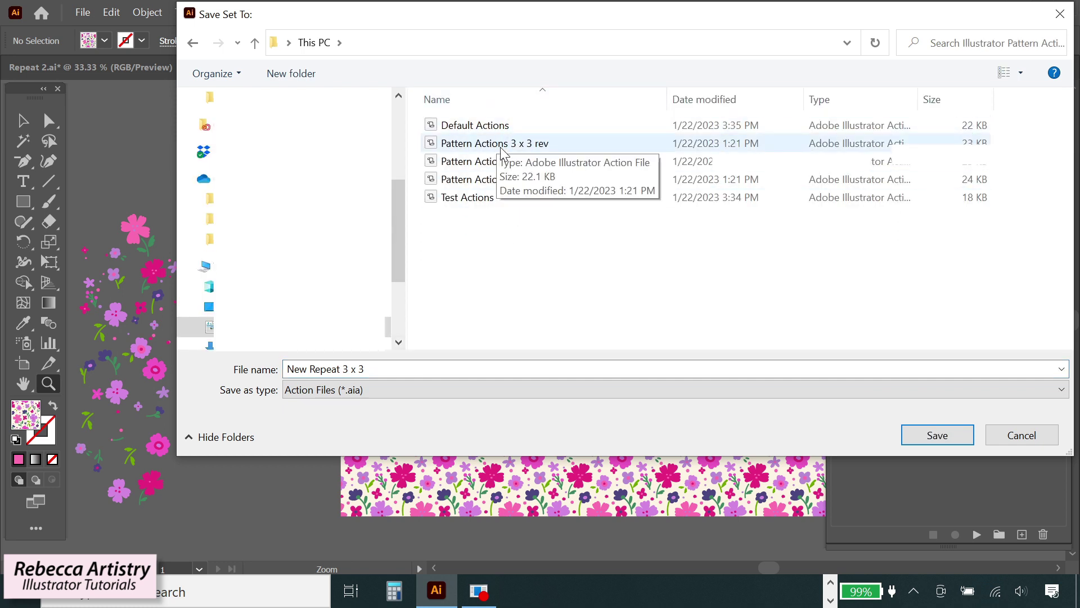
left_click(936, 435)
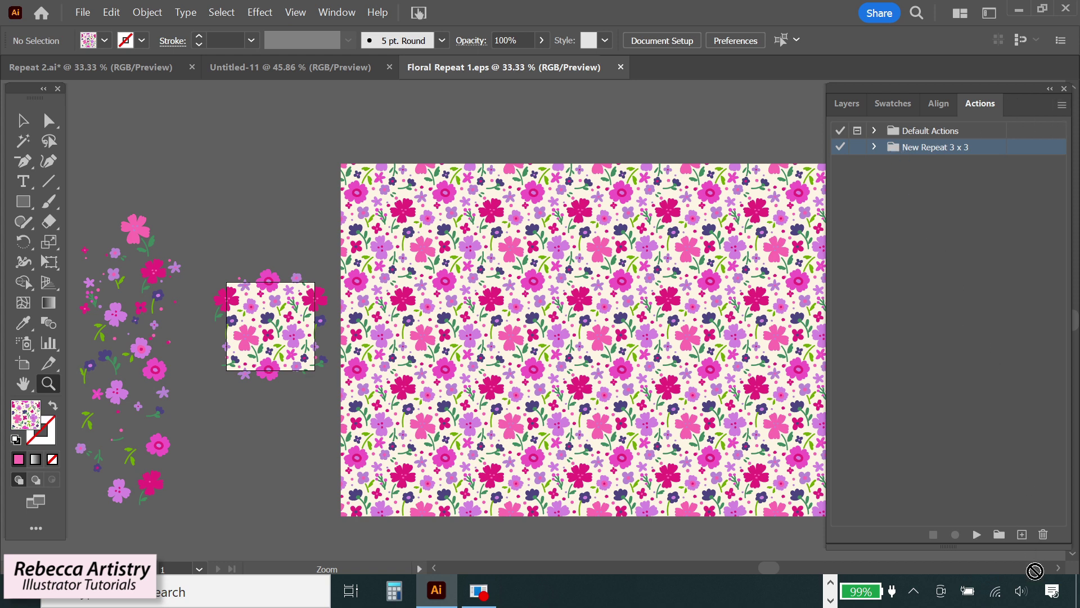
Step: Delete the New Repeat 3 x 3 action set, reload it from its saved action file, and expand it
left_click_drag(1044, 543, 1043, 533)
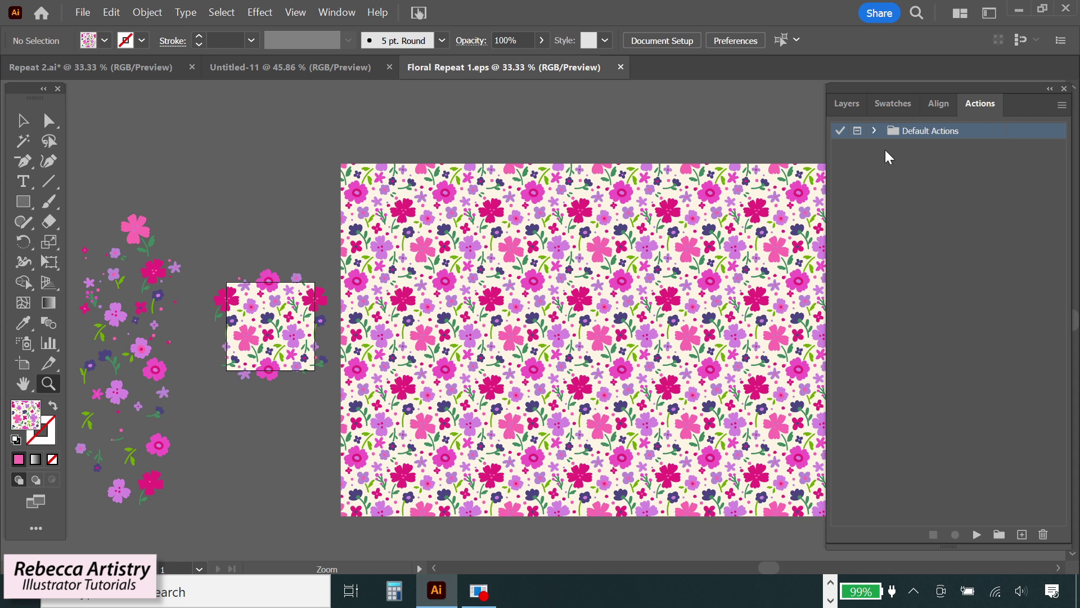
left_click(1062, 107)
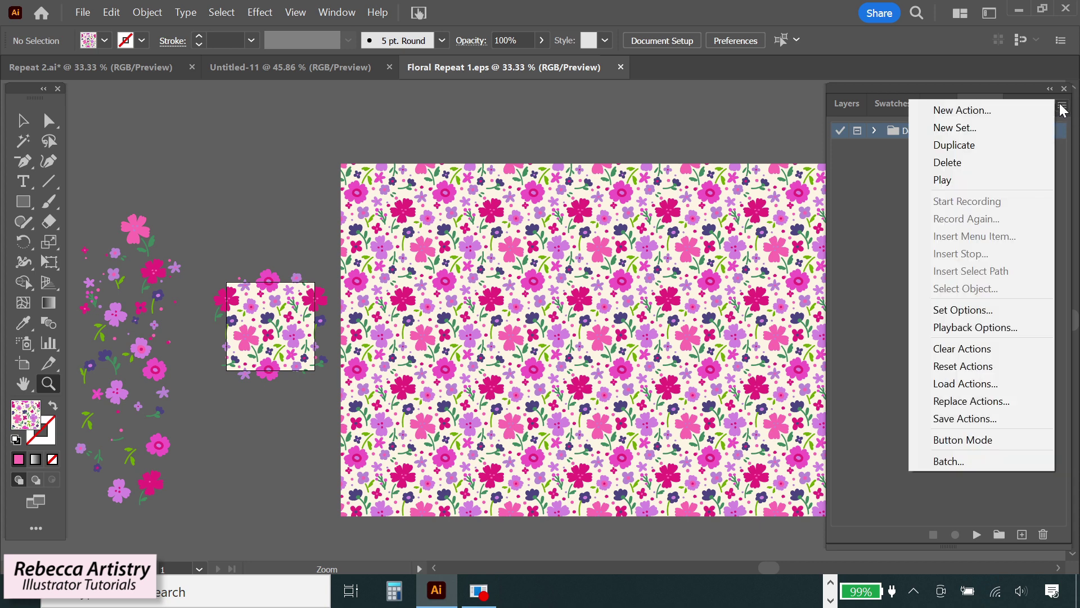
left_click(980, 384)
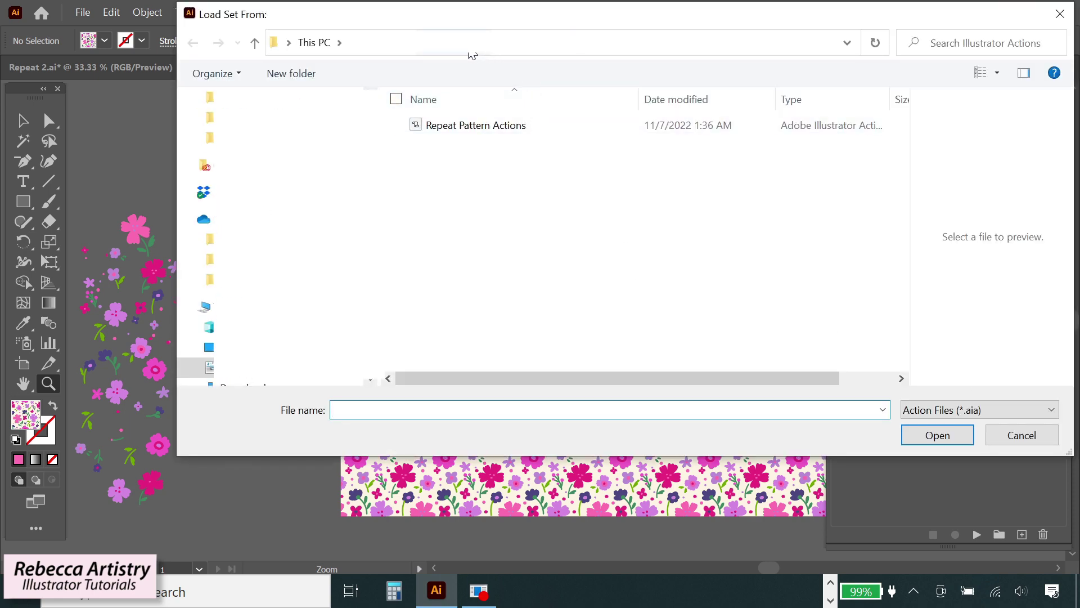
double_click(506, 125)
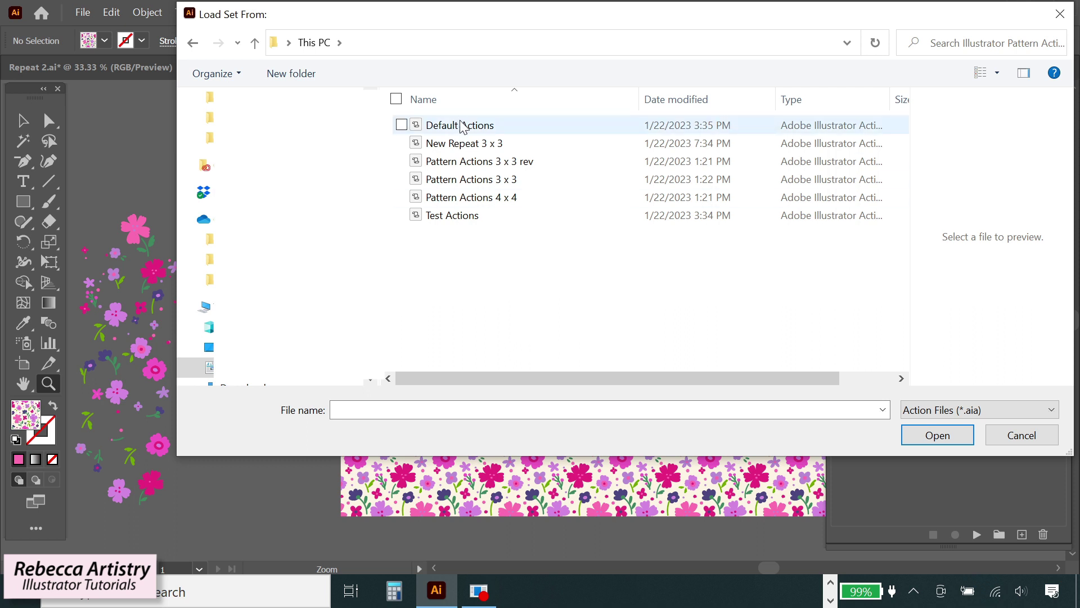
left_click(474, 146)
left_click(938, 436)
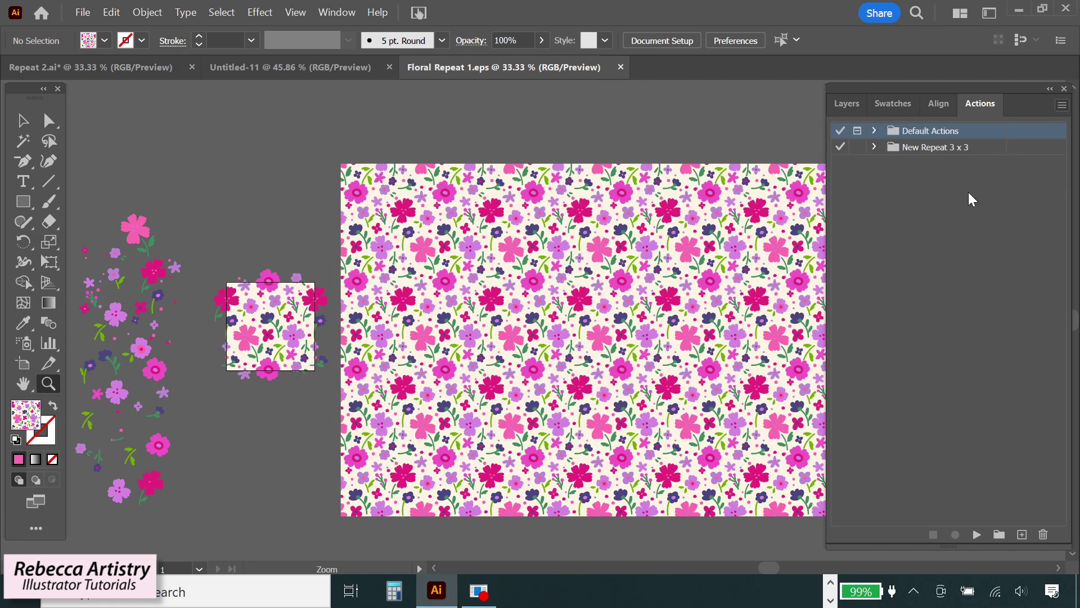
left_click(934, 147)
left_click(874, 147)
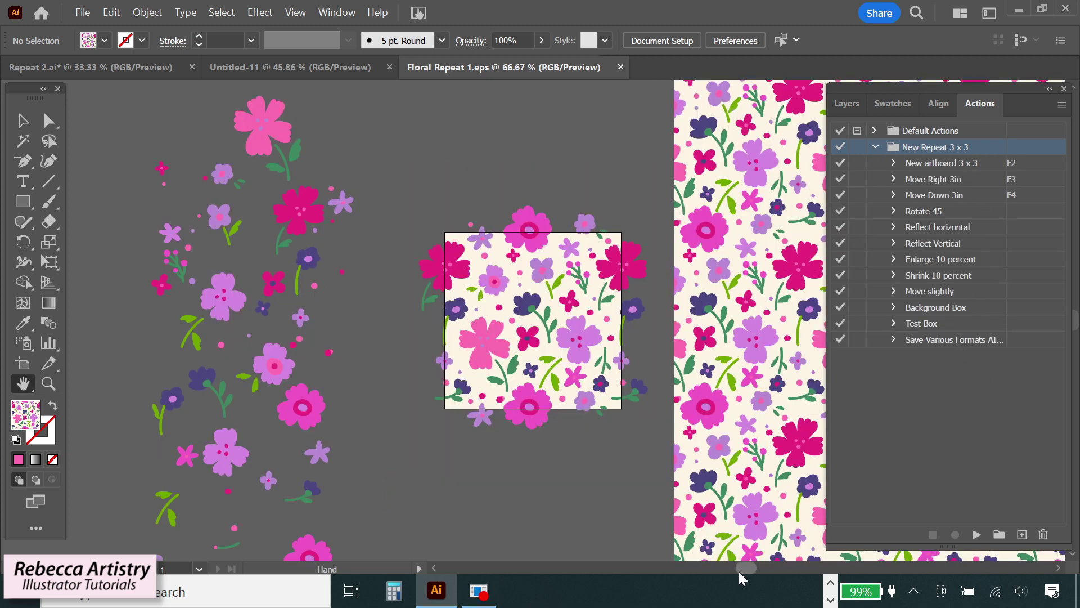
Step: Play the New artboard 3 x 3 action to create a blank document and collapse the action's steps
left_click_drag(740, 568, 748, 568)
key("v")
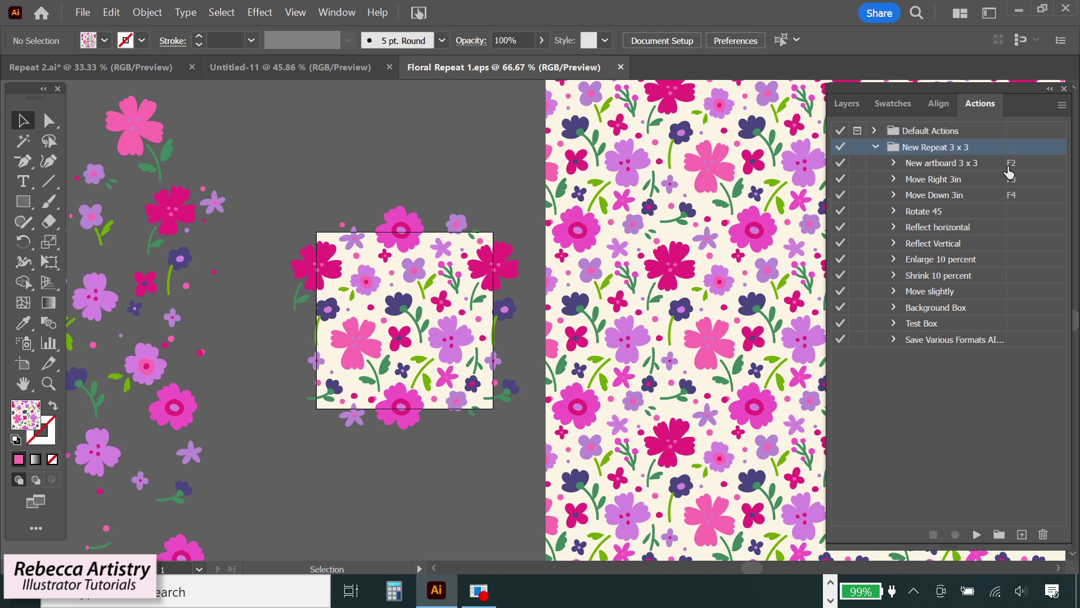
key("F2")
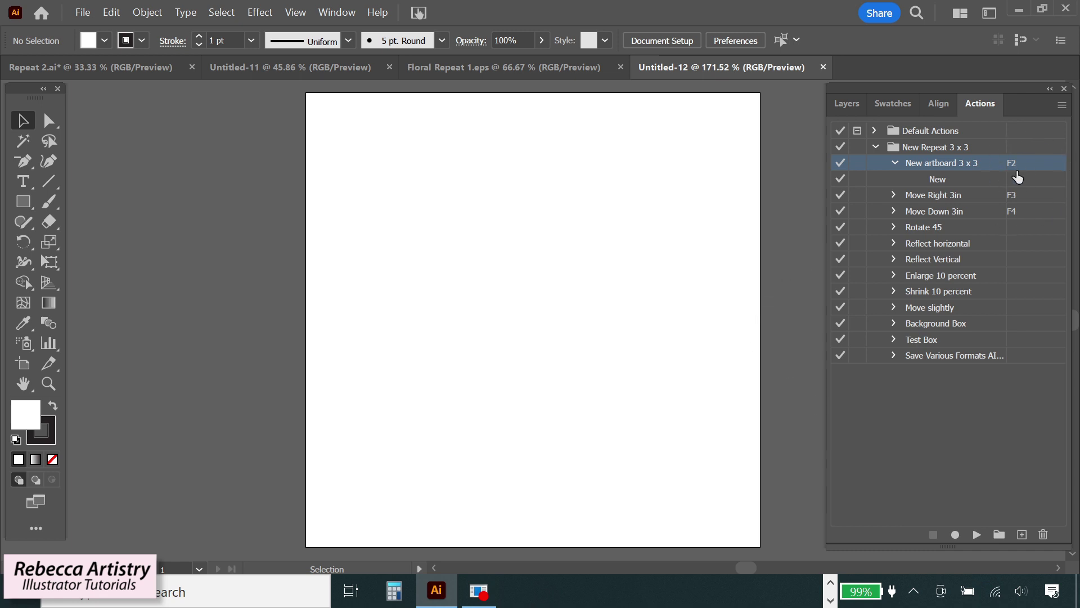
left_click(894, 164)
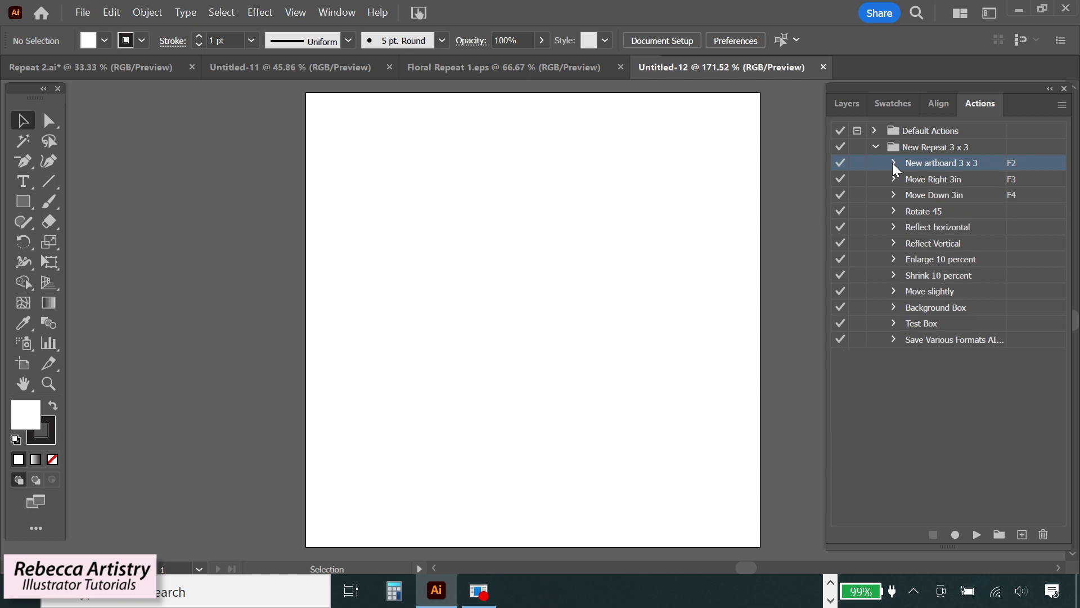
Step: Copy the column of floral motifs from Floral Repeat 1.eps into the new document and place it beside the artboard
left_click(463, 72)
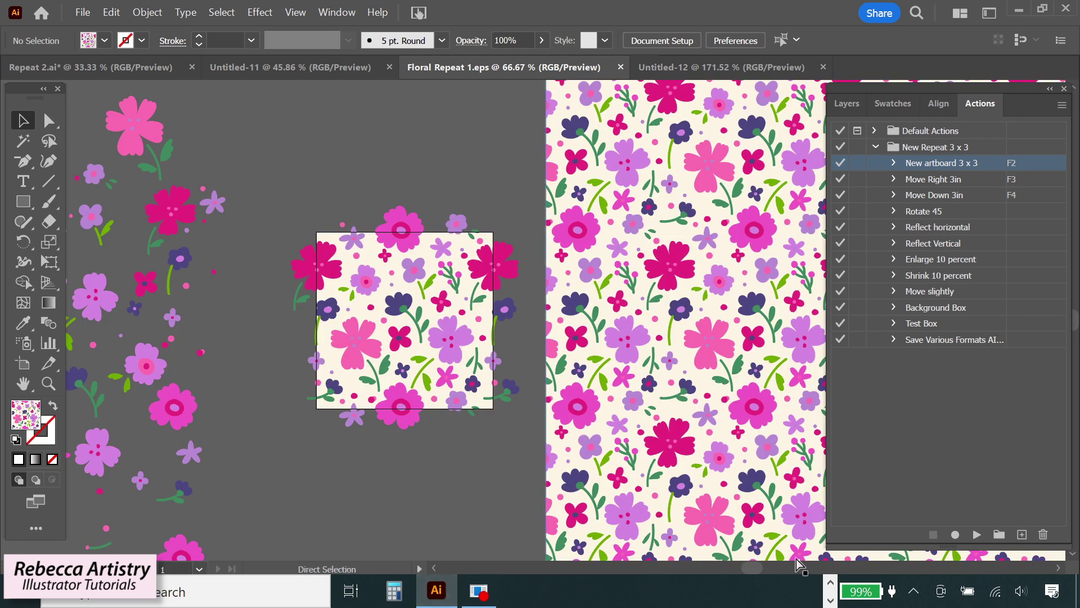
key("ctrl+minus")
key("ctrl+minus")
left_click_drag(253, 188, 366, 503)
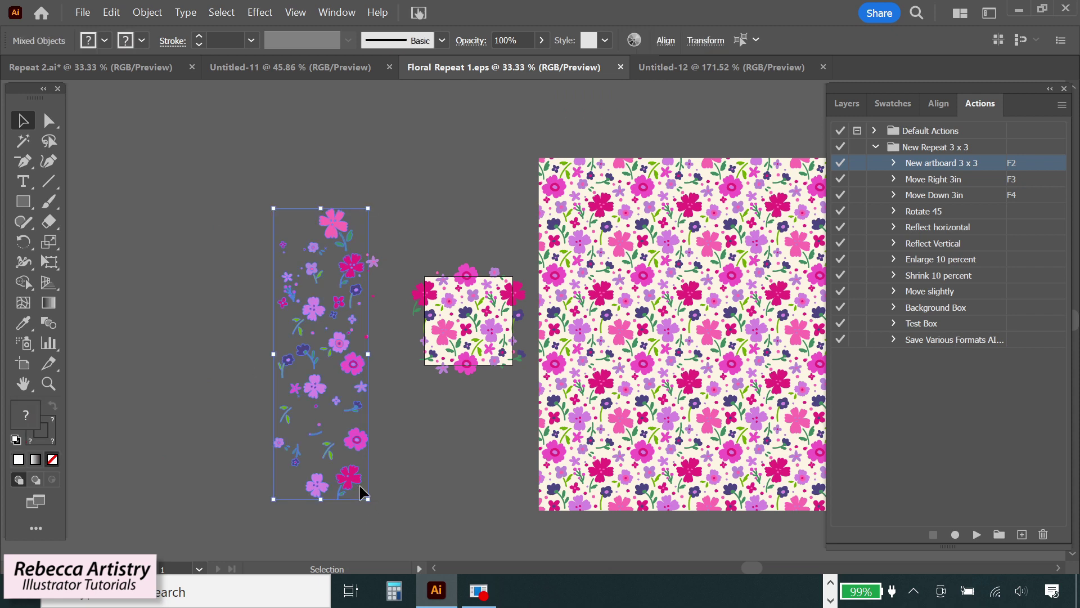
left_click(696, 66)
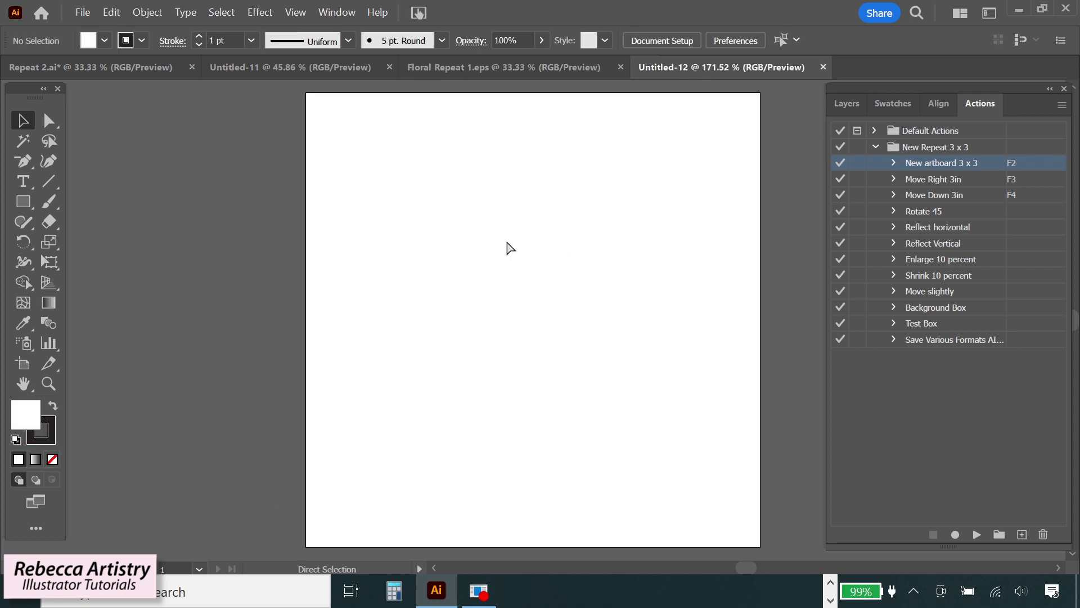
key("ctrl+minus")
key("ctrl+minus")
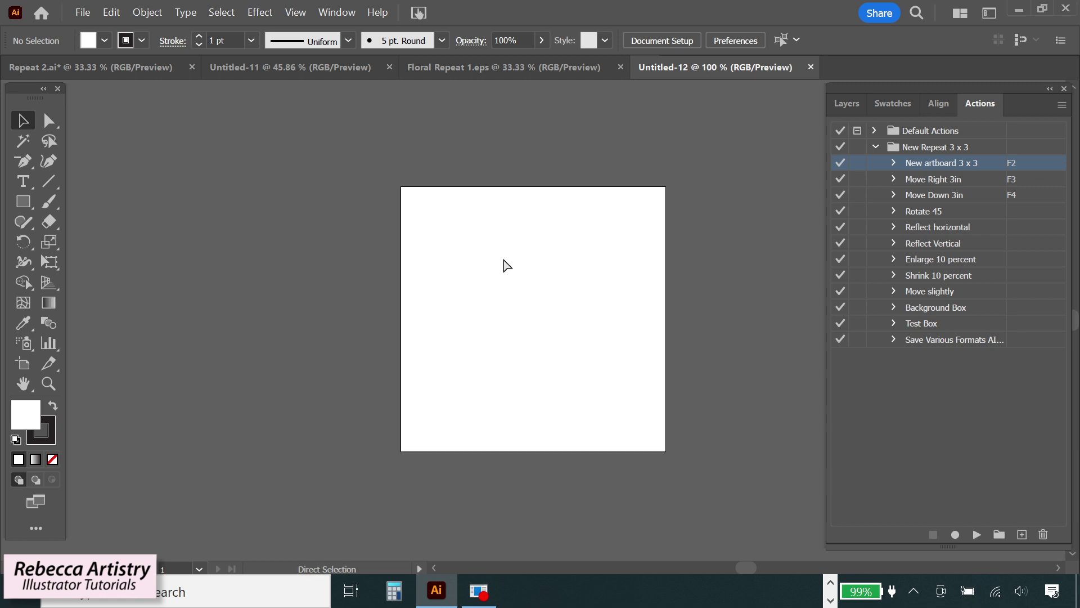
key("ctrl+v")
left_click_drag(411, 309, 209, 311)
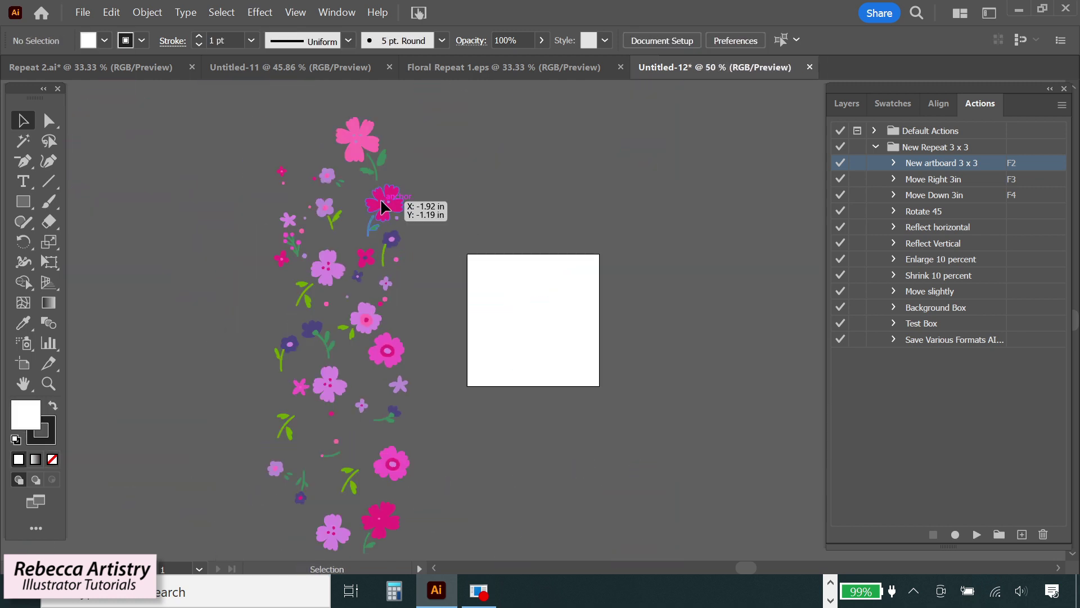
Step: Place copies of a round pink, a magenta and a purple flower across the artboard's left edge
left_click_drag(381, 201, 466, 316)
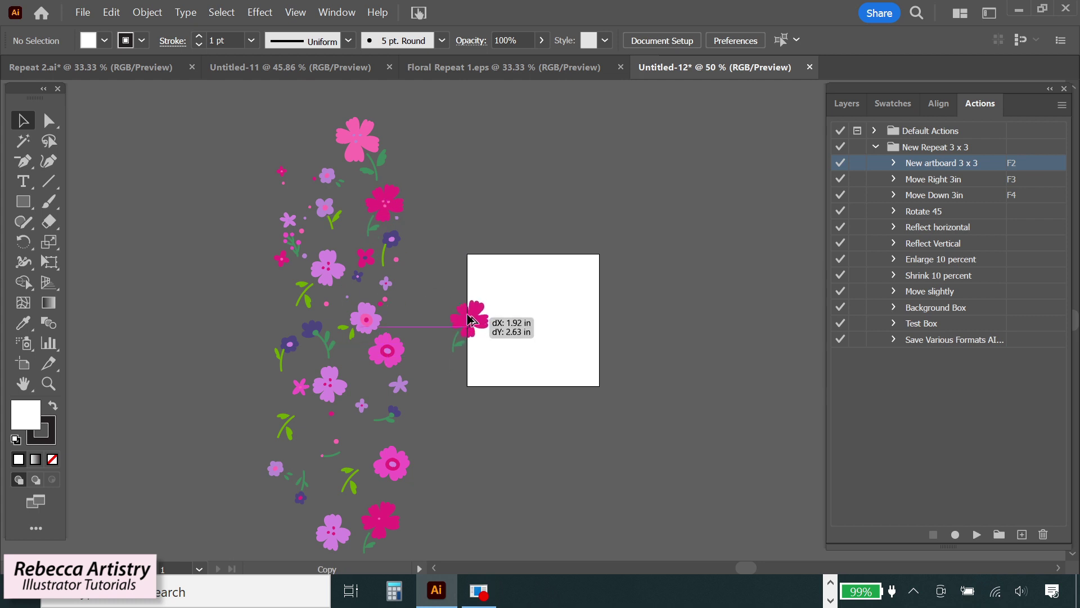
left_click_drag(380, 358, 473, 278)
left_click(522, 345)
left_click_drag(476, 333, 478, 340)
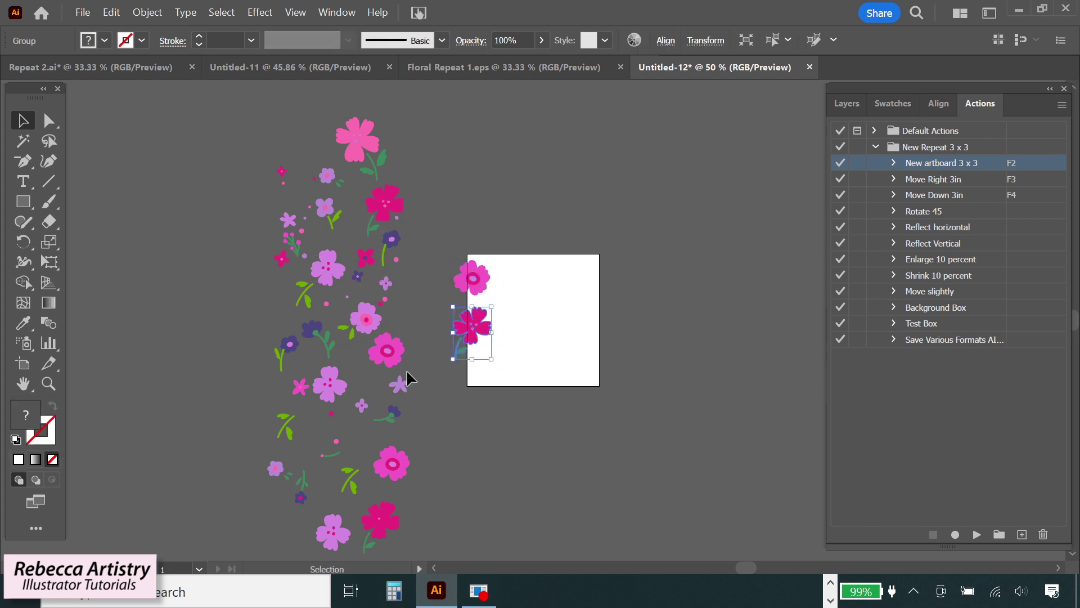
left_click_drag(332, 388, 472, 370)
left_click_drag(480, 332, 475, 319)
left_click(556, 317)
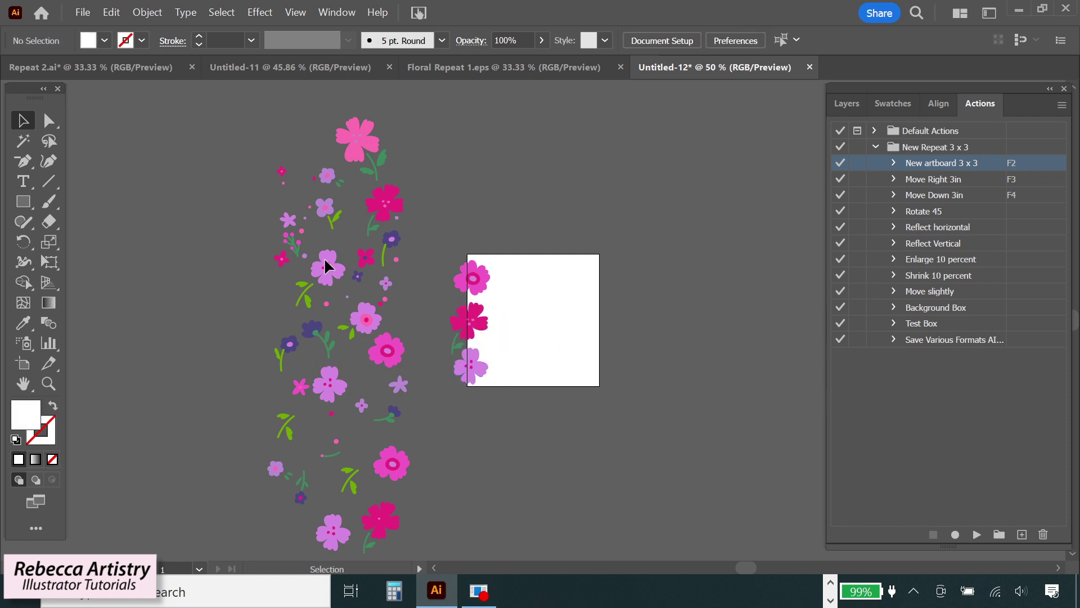
Step: Place a purple flower and a berry sprig across the artboard's top edge and fill the interior with copied flowers and leaves
left_click_drag(329, 278, 558, 261)
left_click_drag(295, 246, 580, 277)
left_click_drag(331, 332, 535, 310)
left_click_drag(329, 387, 562, 350)
left_click_drag(386, 350, 511, 343)
left_click_drag(383, 420, 543, 293)
left_click_drag(322, 383, 565, 306)
left_click_drag(320, 207, 530, 346)
Step: Rearrange the lower flowers, delete the surplus one, and add a small magenta flower across the artboard's top edge
left_click_drag(504, 339, 565, 375)
left_click_drag(534, 341, 501, 335)
left_click_drag(571, 363, 552, 342)
left_click(575, 345)
key("Delete")
left_click_drag(366, 257, 494, 254)
left_click_drag(528, 257, 531, 256)
left_click(657, 261)
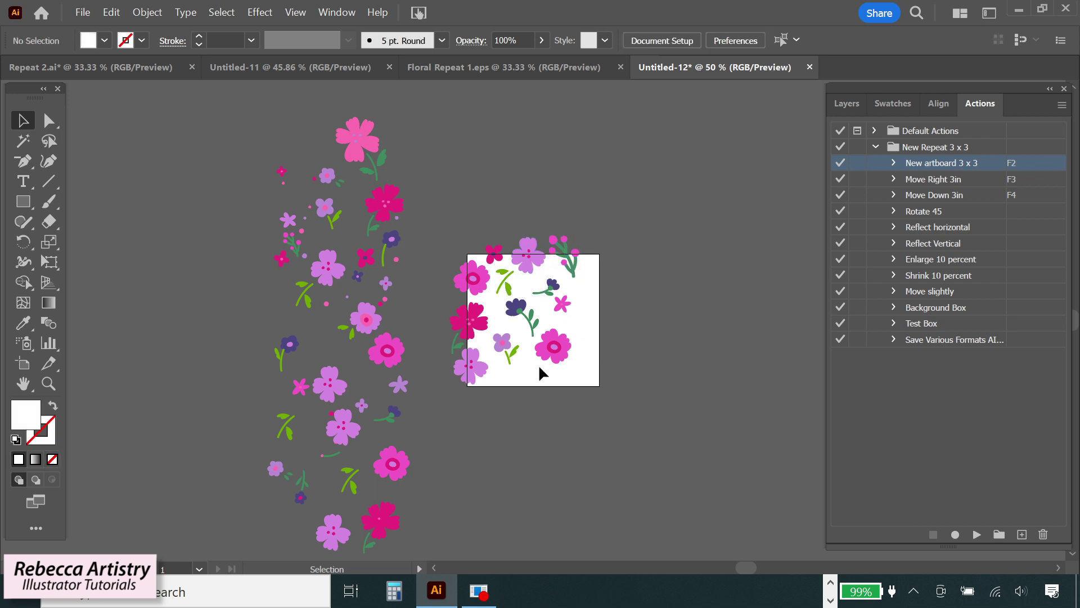
Step: Fill gaps in the artboard's interior with a small lavender and a small magenta flower, shifting the small pink flower upward
left_click(392, 417)
left_click_drag(399, 386, 571, 324)
left_click_drag(563, 303, 567, 295)
left_click(681, 322)
left_click_drag(281, 261, 547, 312)
left_click_drag(523, 315, 519, 317)
left_click(723, 294)
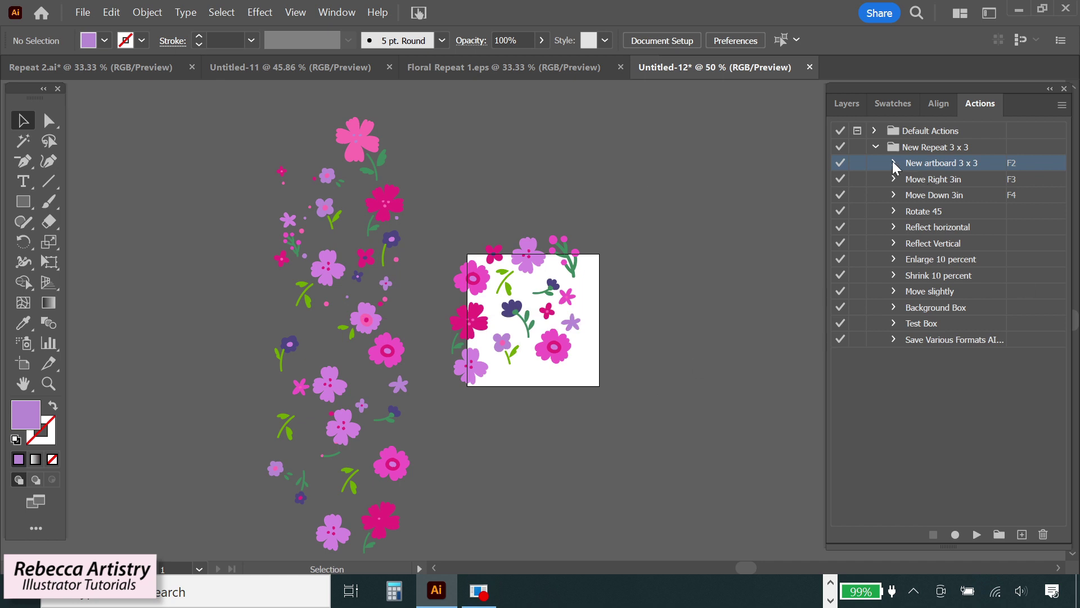
Step: Select the three flowers on the artboard's left edge and play the Move Right 3in action to copy them across
left_click(955, 181)
key("z")
left_click(546, 310)
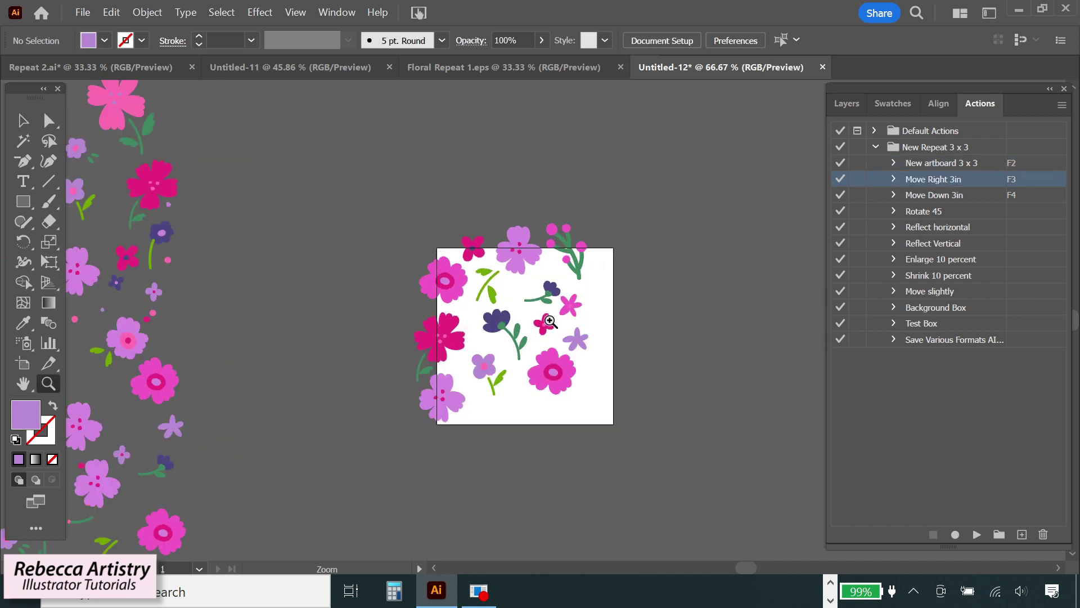
left_click(550, 322)
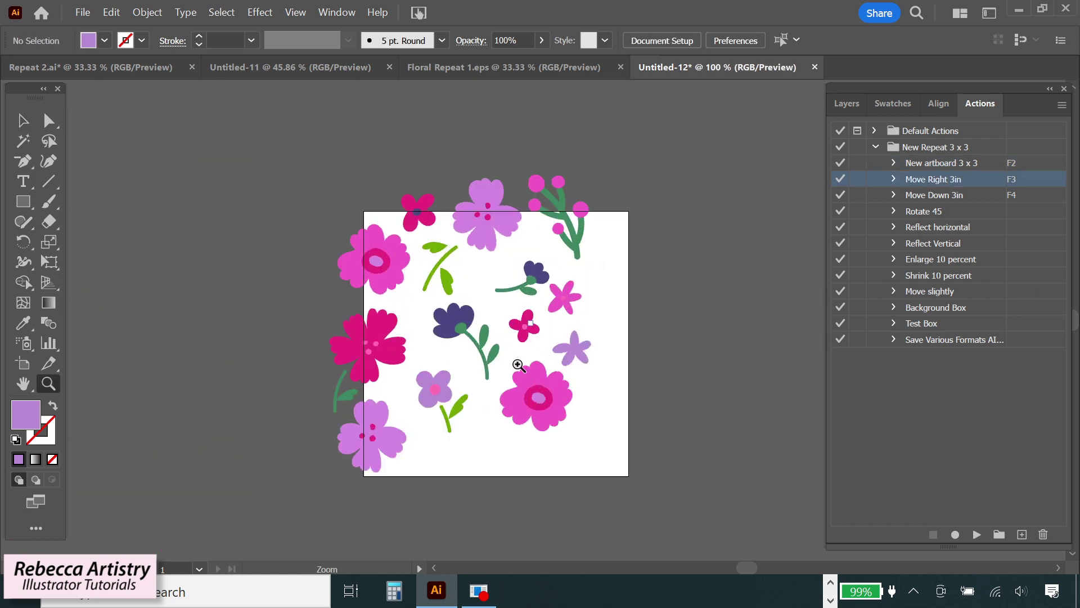
left_click(23, 120)
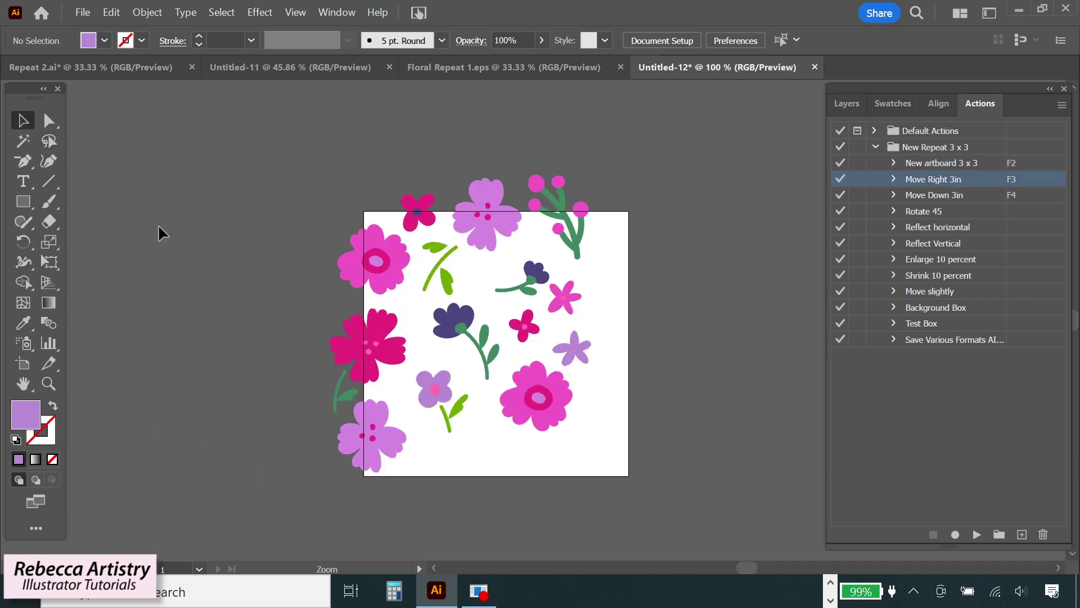
left_click(392, 444)
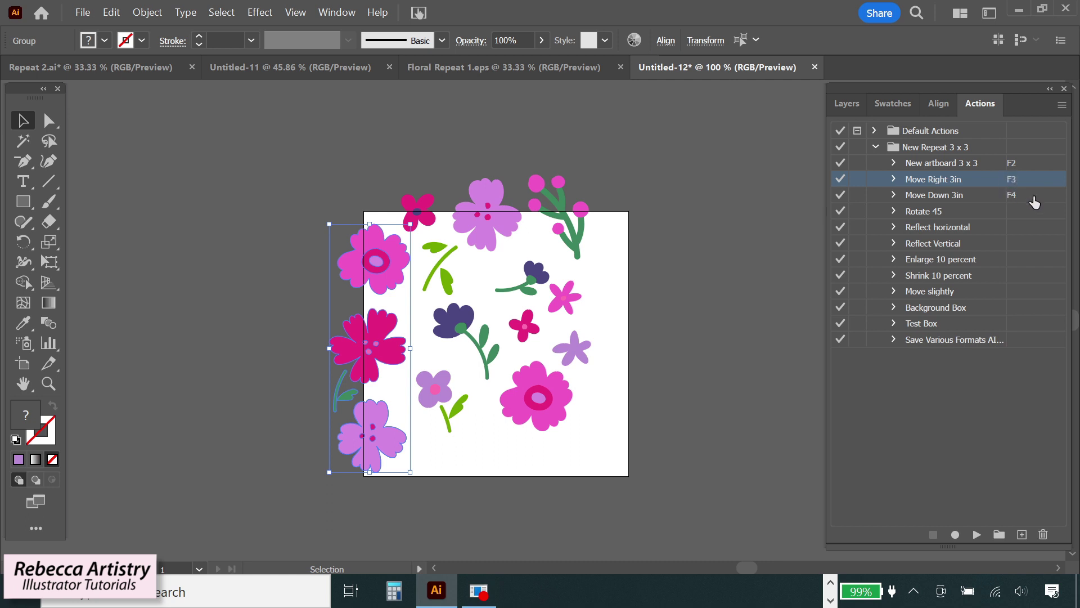
key("F3")
left_click(774, 314)
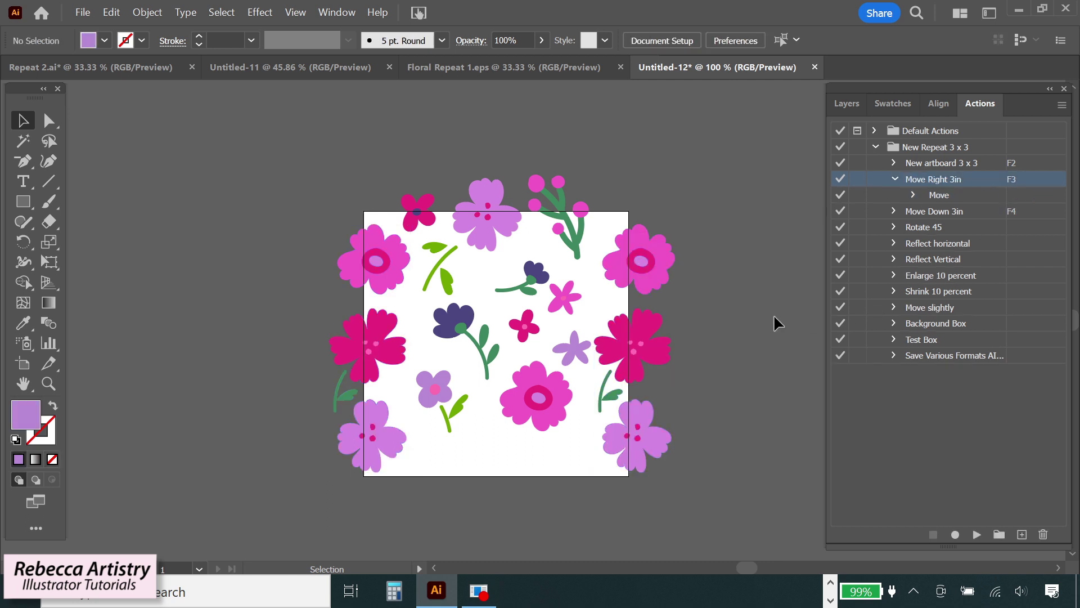
Step: Select the motifs along the artboard's top edge and play the Move Down 3in action, then deselect
left_click(566, 213)
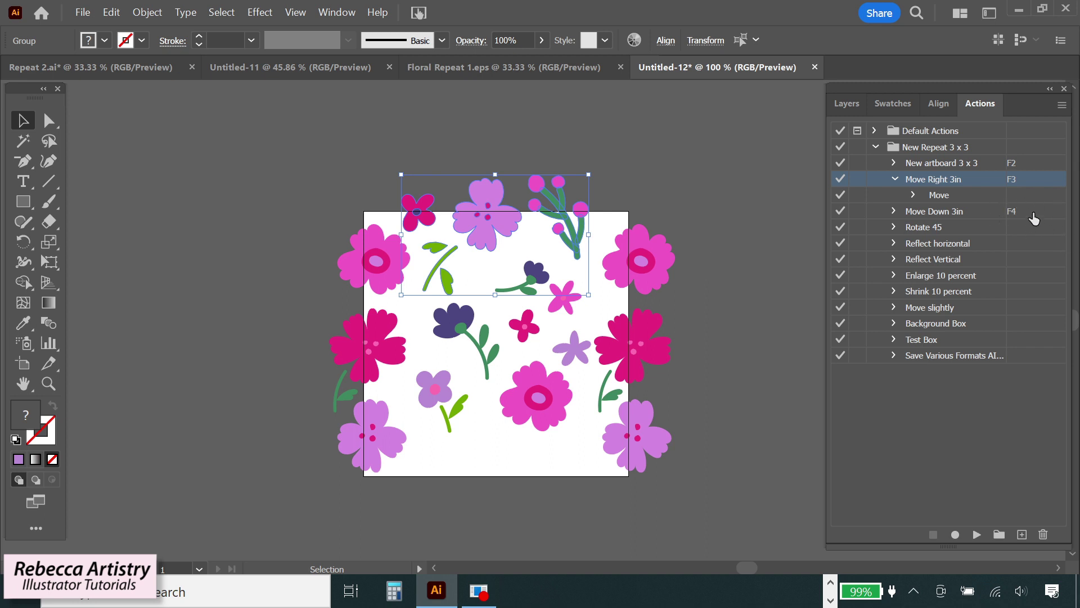
key("F4")
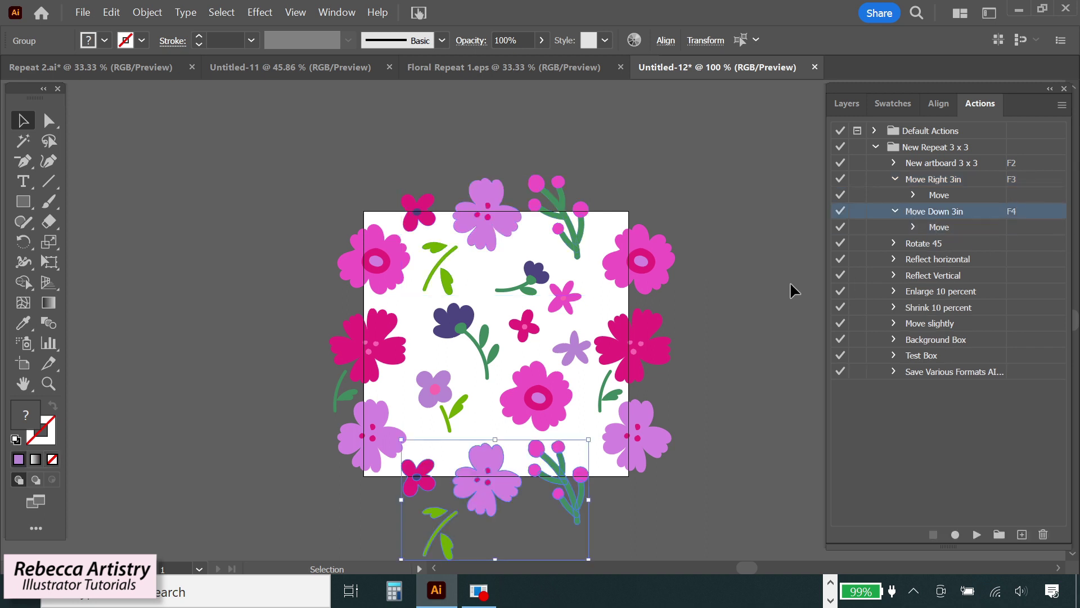
scroll(742, 305, "down", 2)
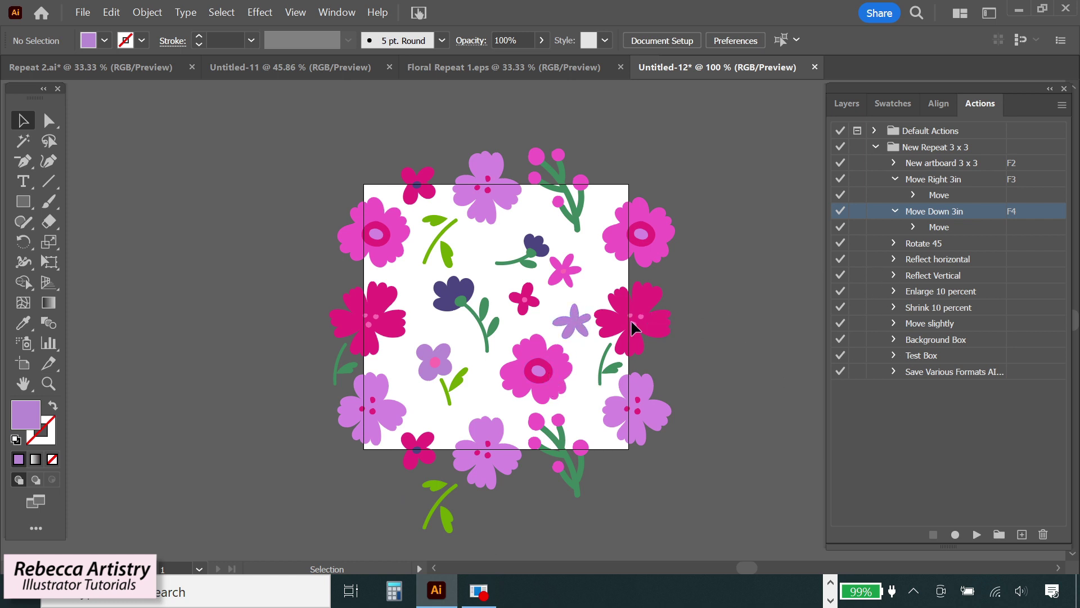
Step: Play the Rotate 45 action on the round pink flower inside the artboard
left_click(553, 378)
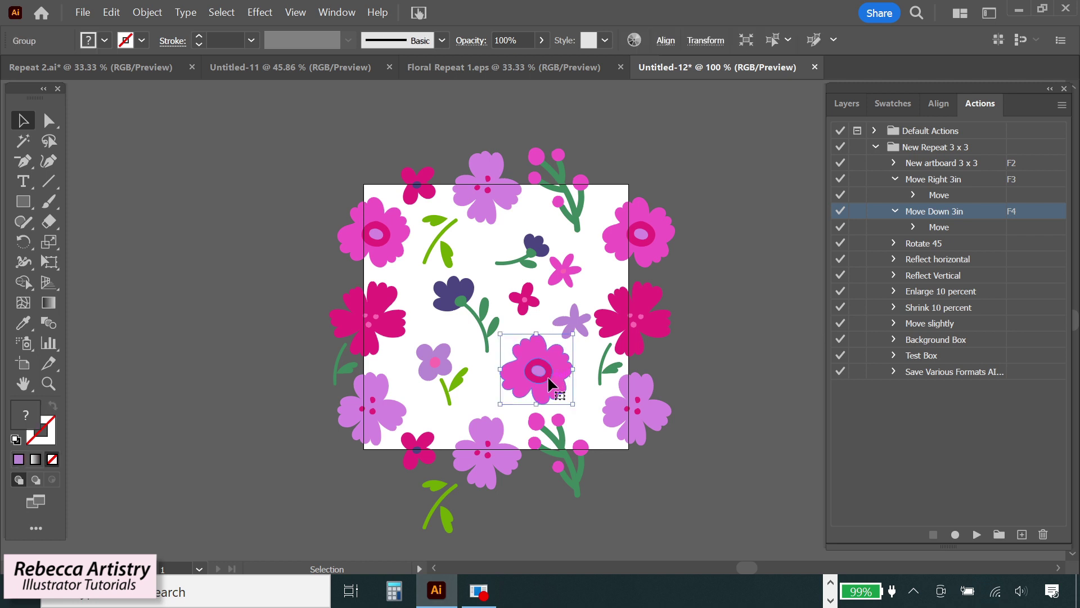
left_click(956, 245)
left_click(979, 533)
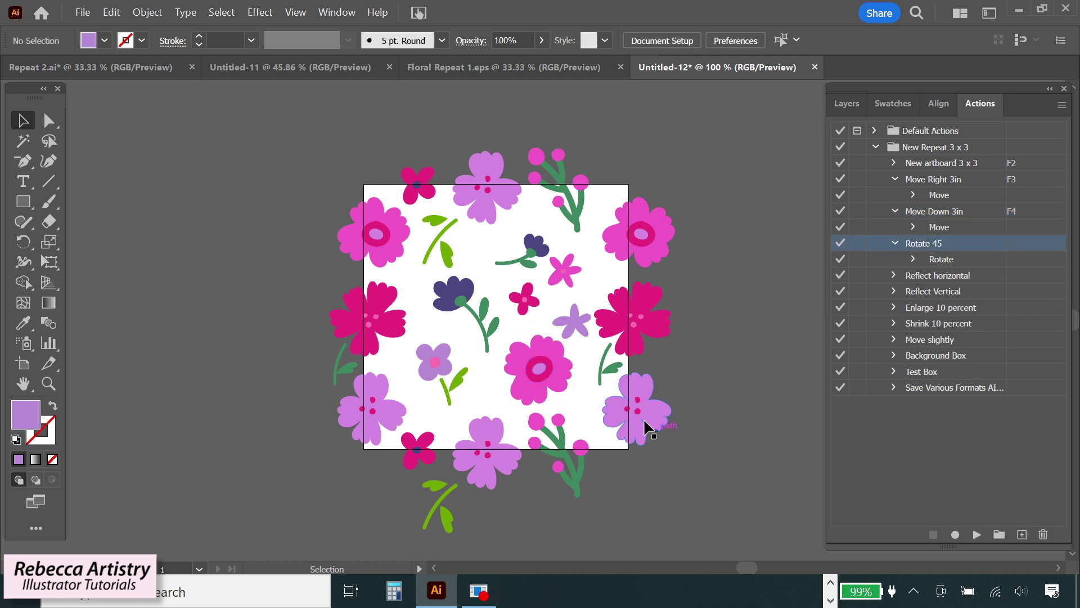
Step: Flip the larger navy stemmed flower by playing the Reflect horizontal action and the Reflect Vertical action on it
left_click(457, 297)
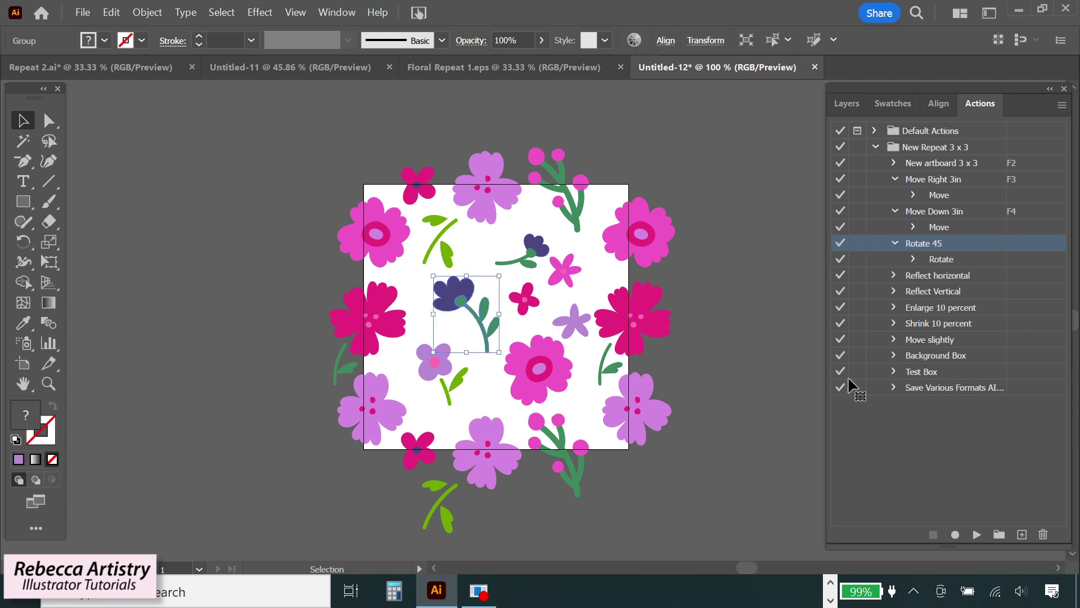
left_click(966, 276)
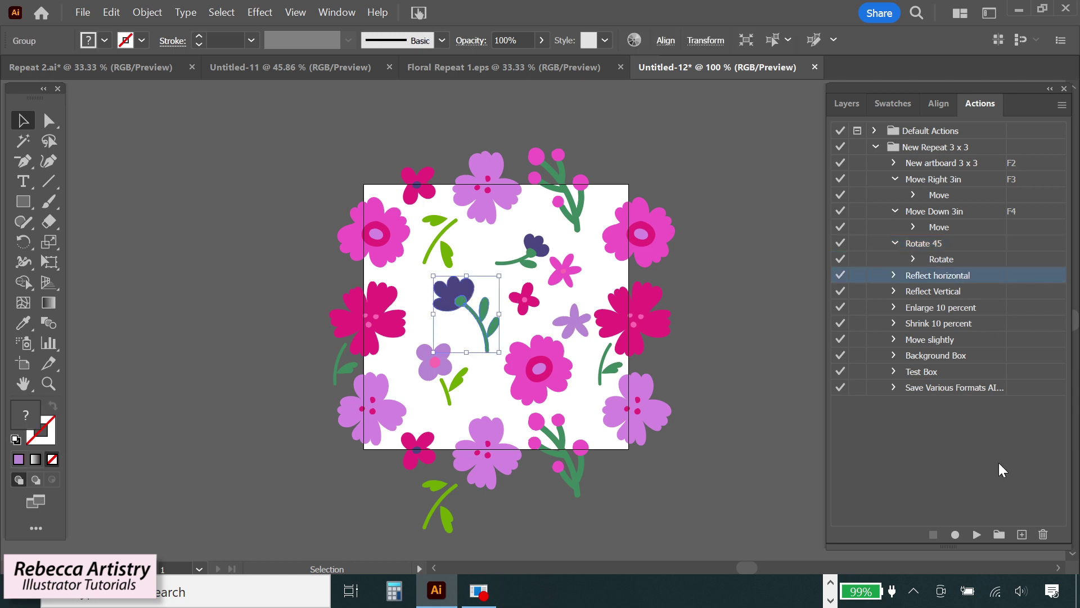
left_click(976, 534)
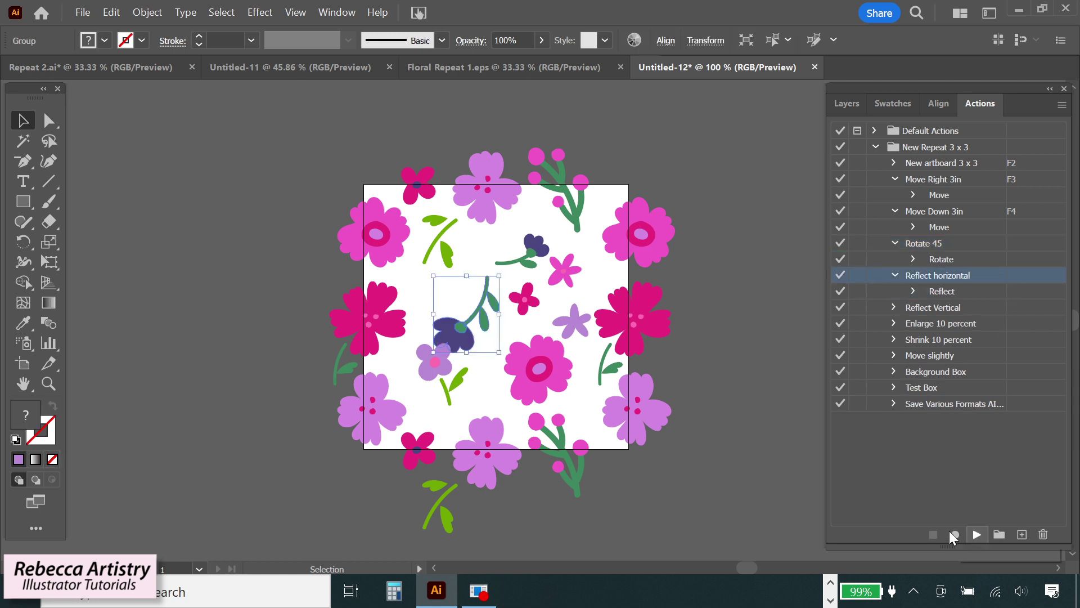
left_click(747, 405)
left_click(470, 336)
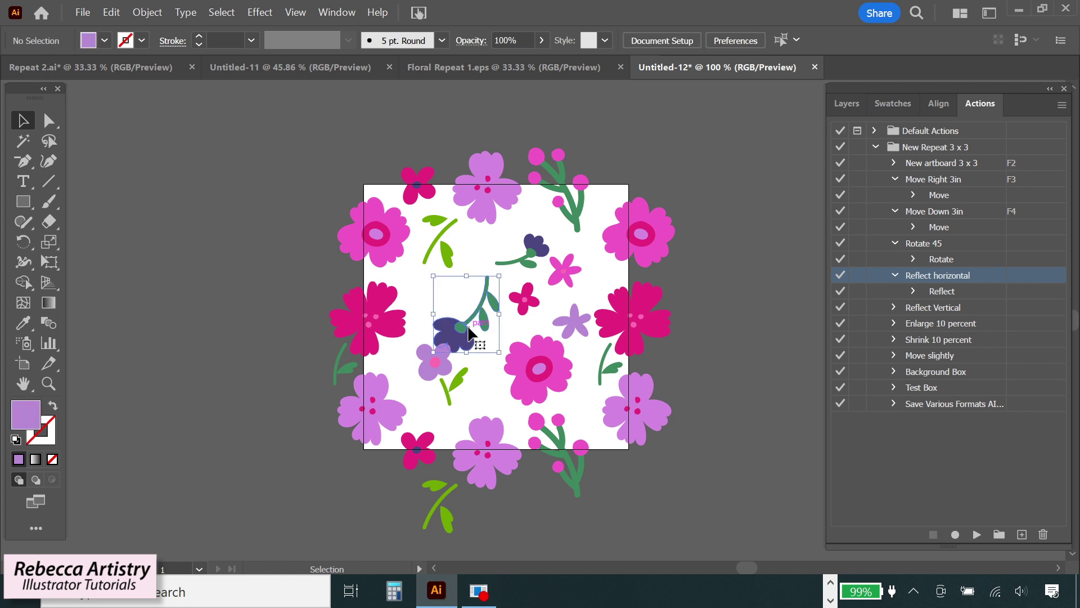
left_click(963, 309)
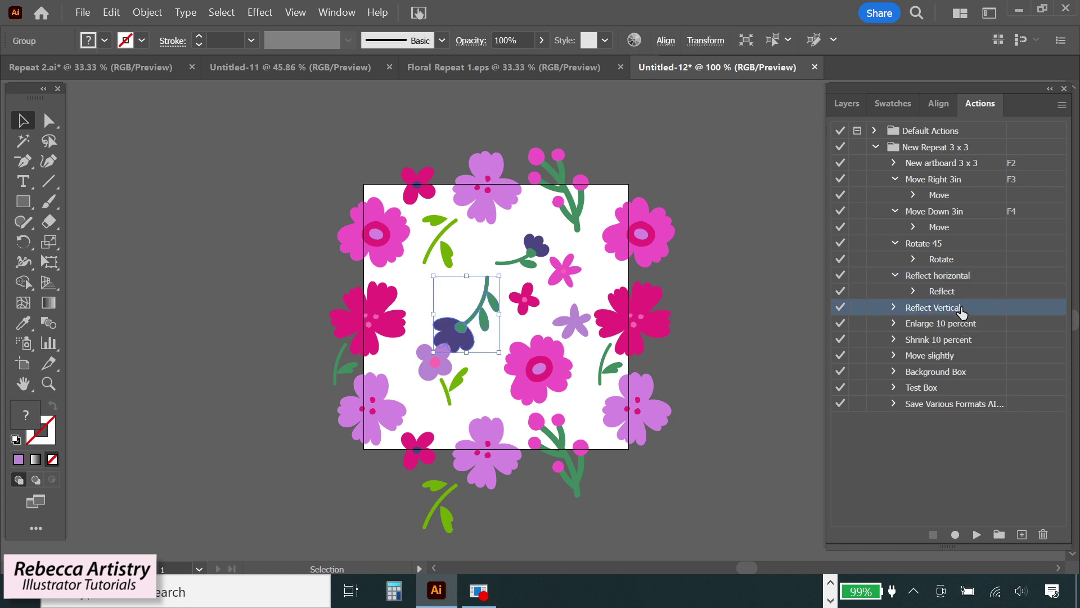
left_click(971, 533)
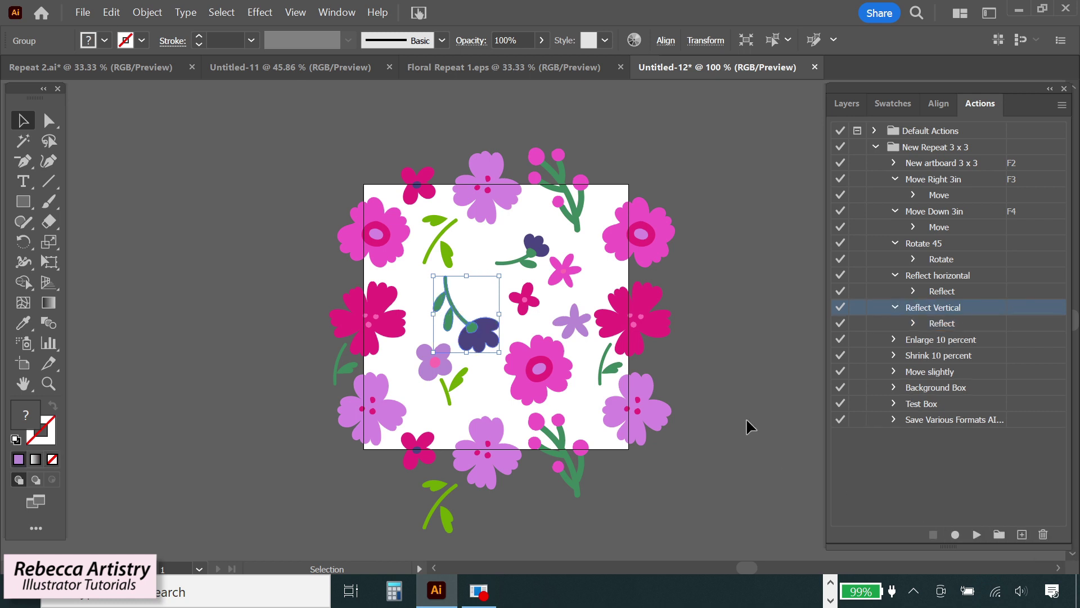
left_click(740, 432)
Step: Enlarge the small magenta flower in the middle of the artboard by playing the Enlarge 10 percent action five times
left_click(535, 302)
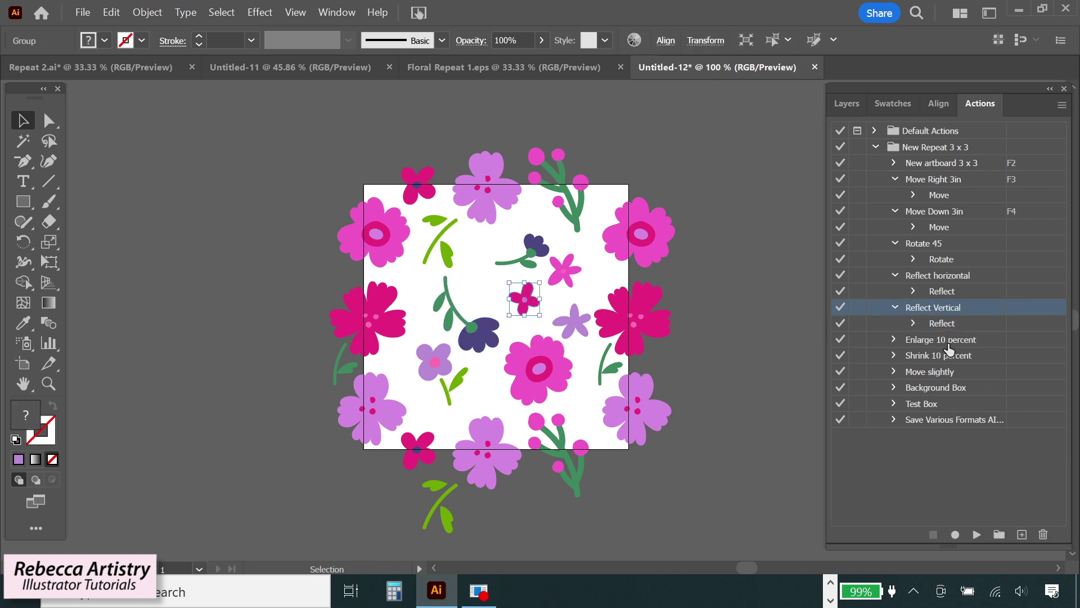
left_click(949, 341)
left_click(977, 535)
left_click(977, 534)
left_click(977, 535)
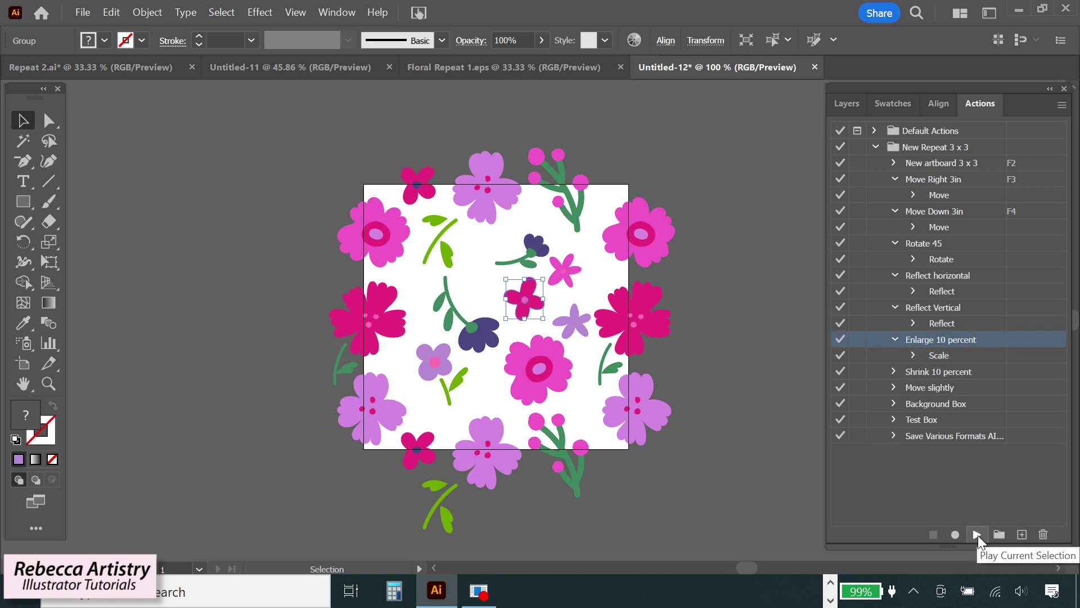
left_click(977, 534)
left_click(978, 535)
Step: Select the small pink, lavender and navy flowers together and play the Shrink 10 percent action three times, then deselect
left_click(565, 270)
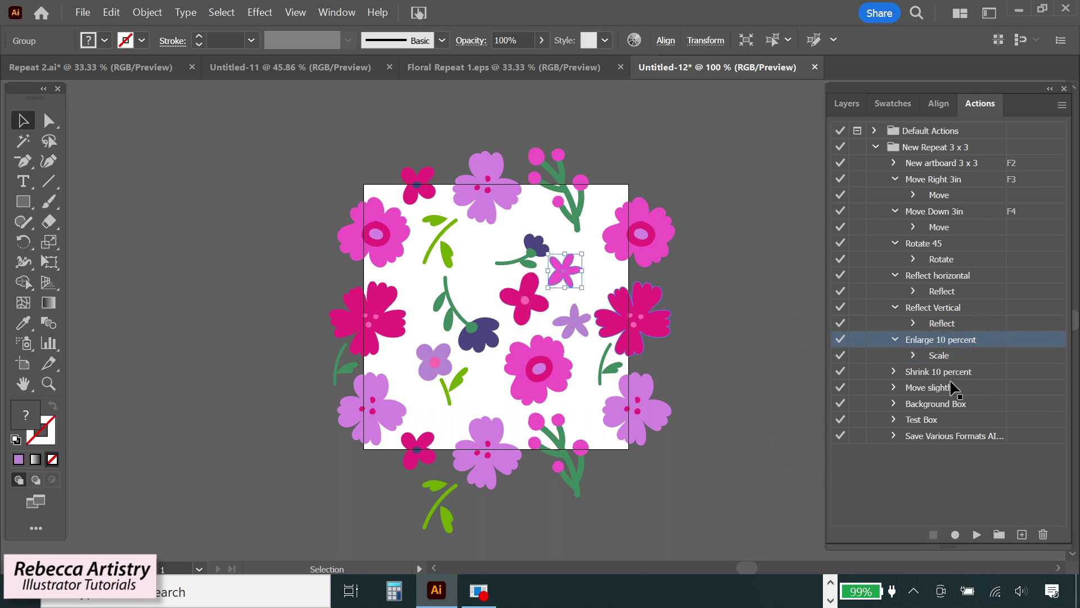
left_click(580, 330, "shift")
left_click(535, 247, "shift")
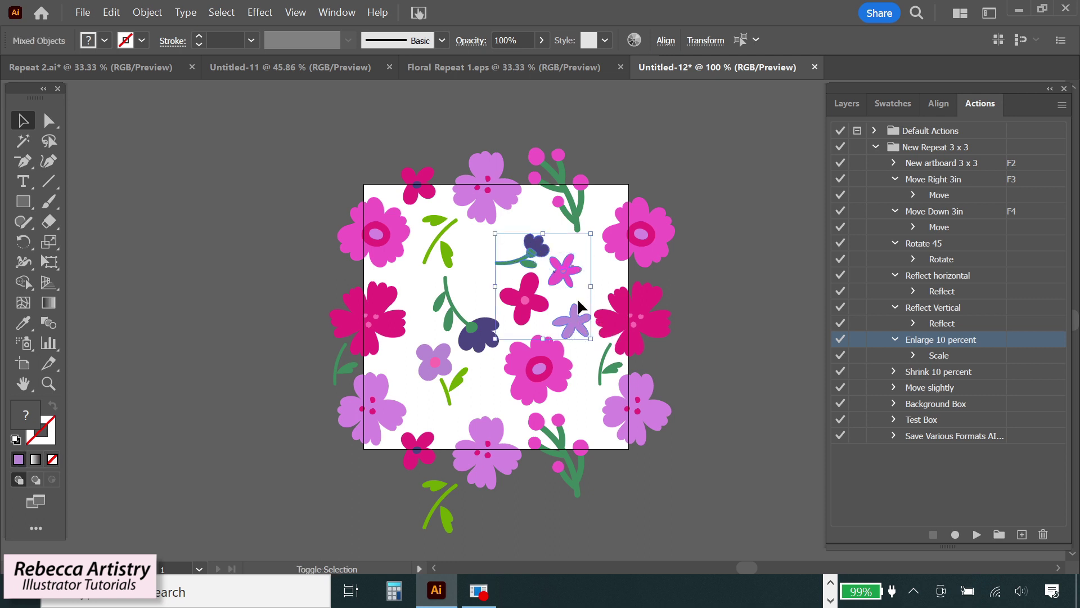
left_click(952, 376)
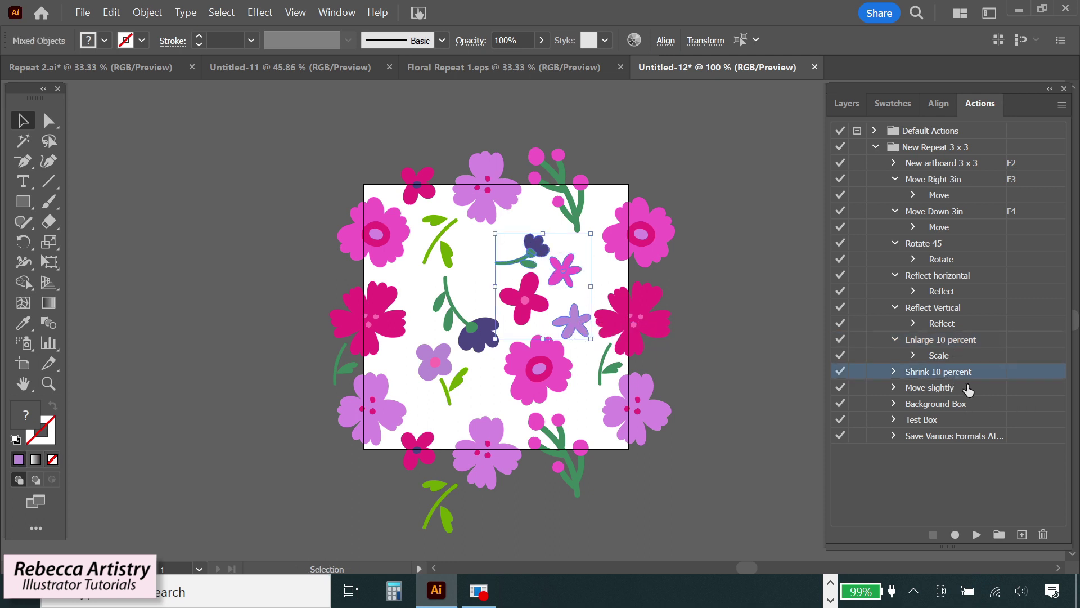
left_click(975, 534)
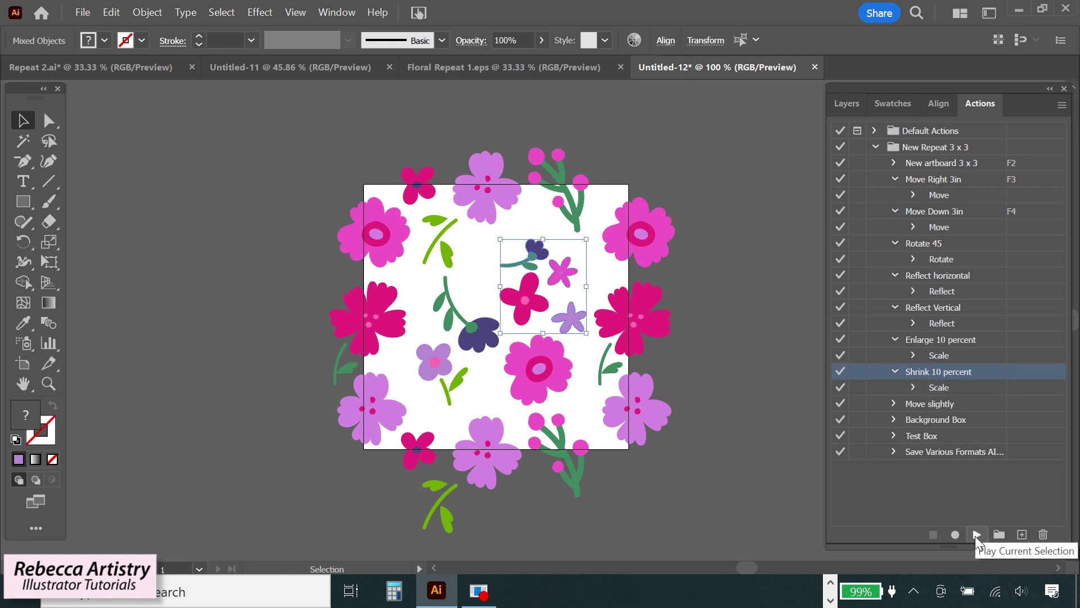
left_click(976, 535)
left_click(976, 534)
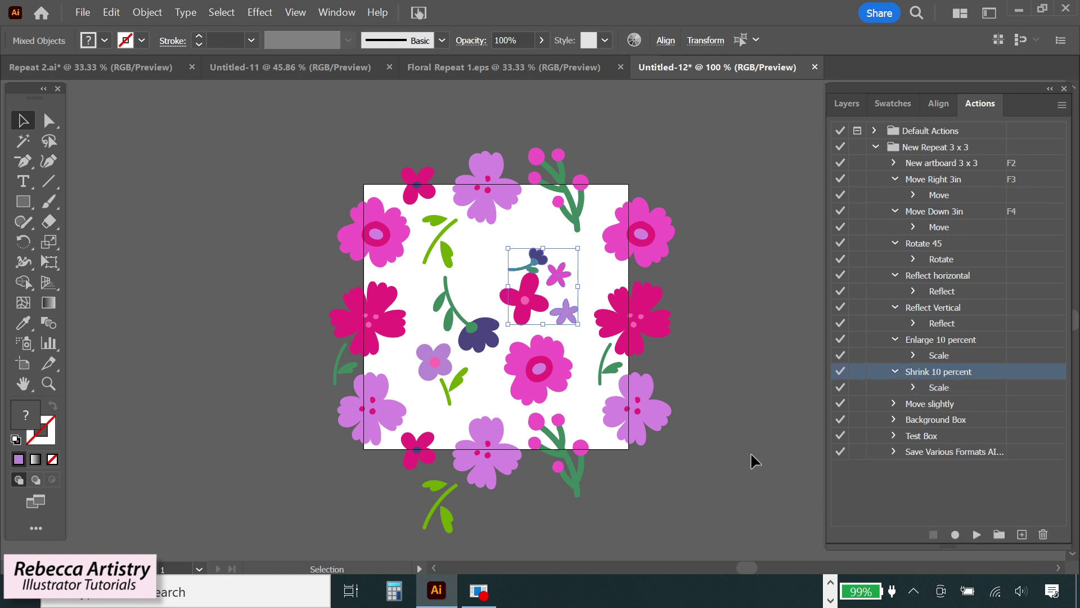
left_click(587, 304)
Step: Spread the three shrunken flowers apart, moving the navy one up-left, the pink one up and the lavender one right
left_click_drag(541, 257, 501, 244)
left_click_drag(559, 274, 557, 244)
left_click_drag(565, 310, 588, 304)
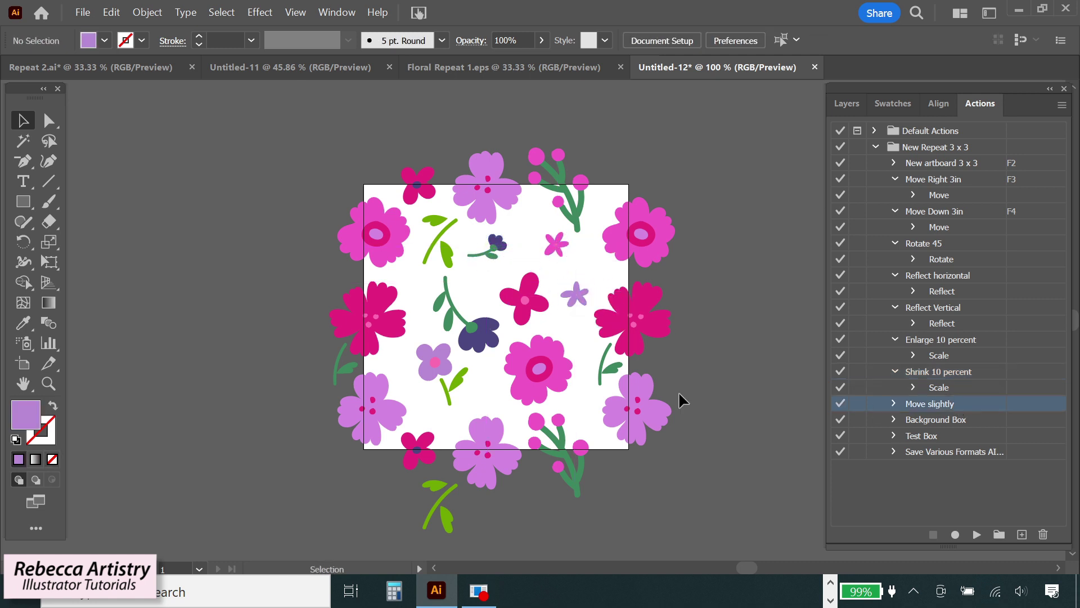
Step: Play the Move slightly action on the small navy flower to shift it to the right, then deselect
left_click(529, 298)
left_click(489, 245)
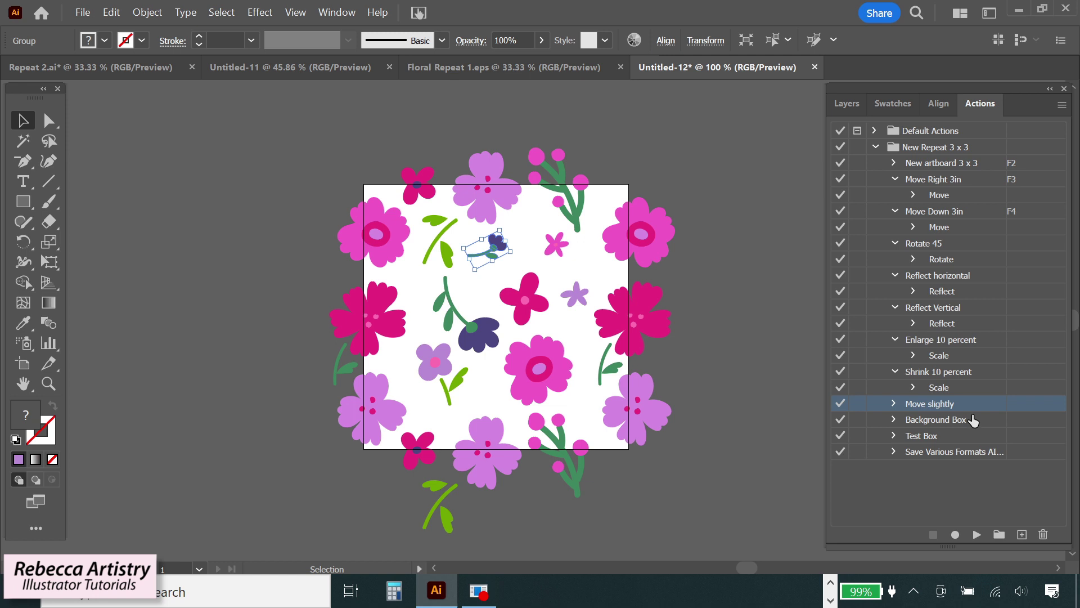
left_click(977, 535)
left_click(734, 371)
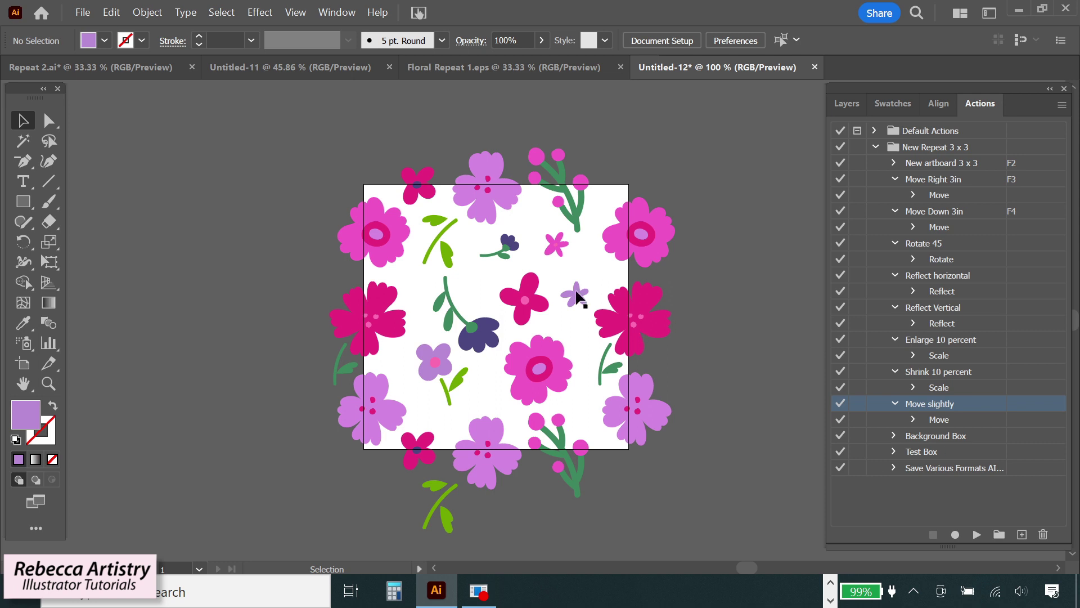
Step: Play the Move slightly action once more on the small navy flower, and undo that extra shift
left_click(515, 236)
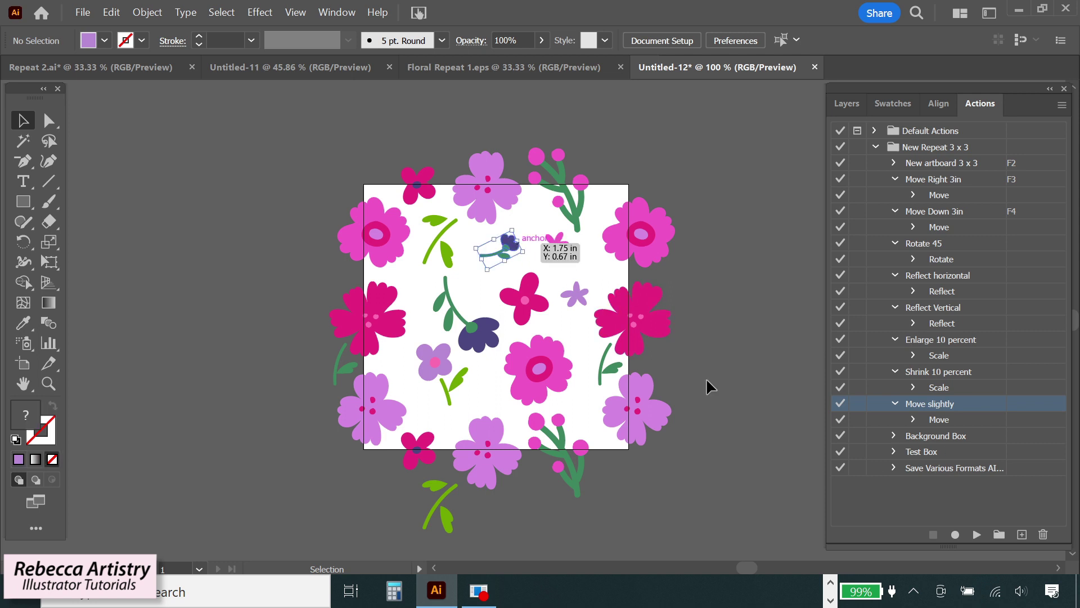
left_click(975, 534)
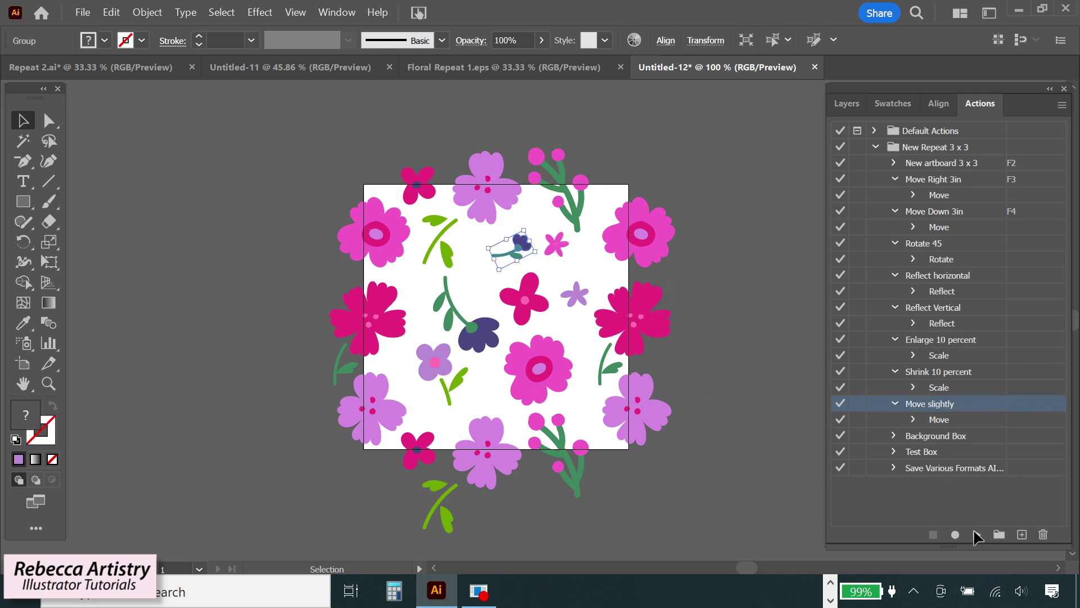
left_click(753, 415)
key("ctrl+z")
left_click(746, 415)
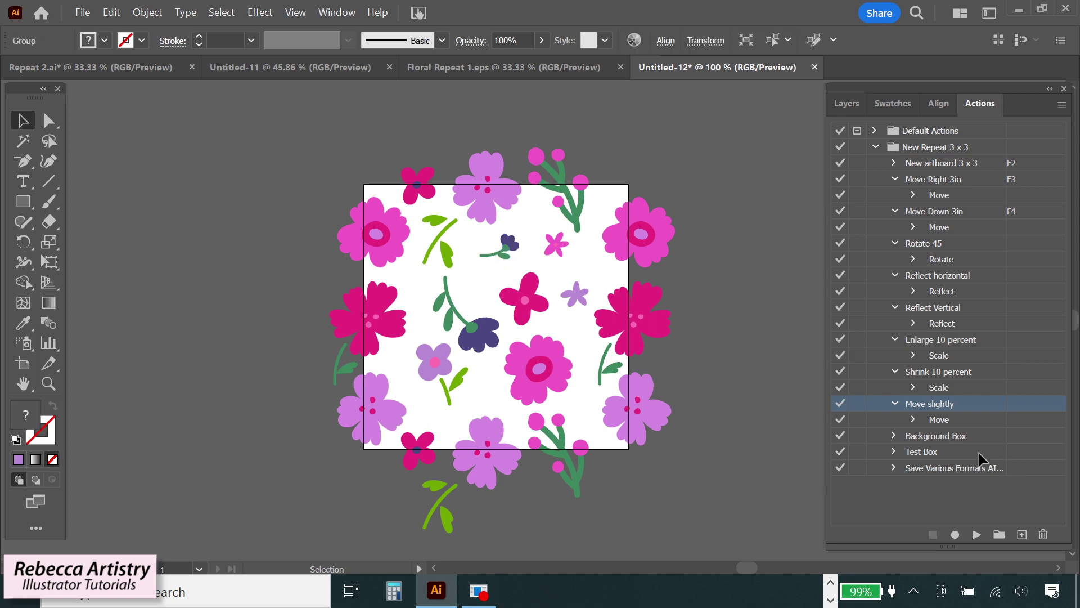
Step: Nudge the magenta, navy, lavender and pink flowers inside the artboard to even out the gaps between them
left_click(963, 437)
left_click_drag(527, 305, 522, 297)
left_click_drag(474, 328, 479, 325)
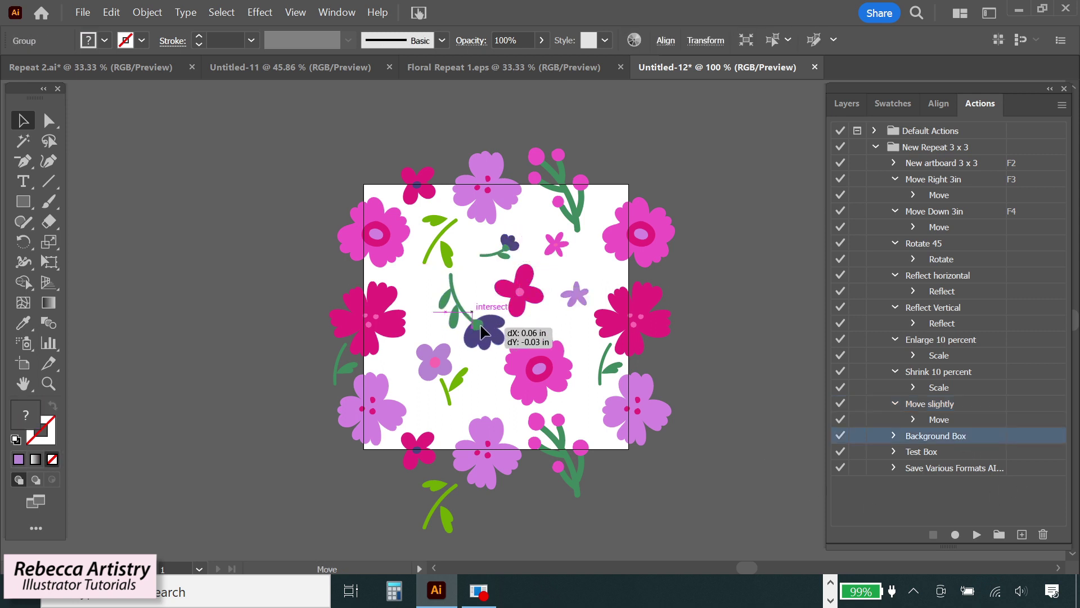
left_click_drag(444, 366, 440, 382)
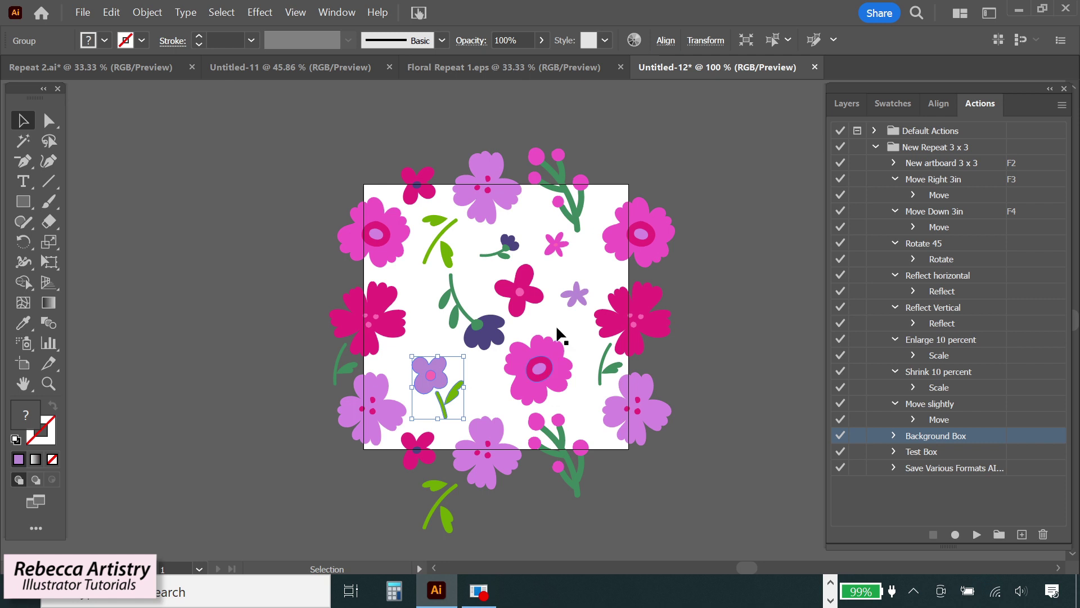
left_click_drag(577, 299, 575, 295)
left_click_drag(550, 365, 555, 359)
left_click(480, 340)
left_click_drag(480, 340, 472, 353)
left_click_drag(556, 244, 561, 250)
left_click_drag(579, 287, 587, 291)
left_click(744, 312)
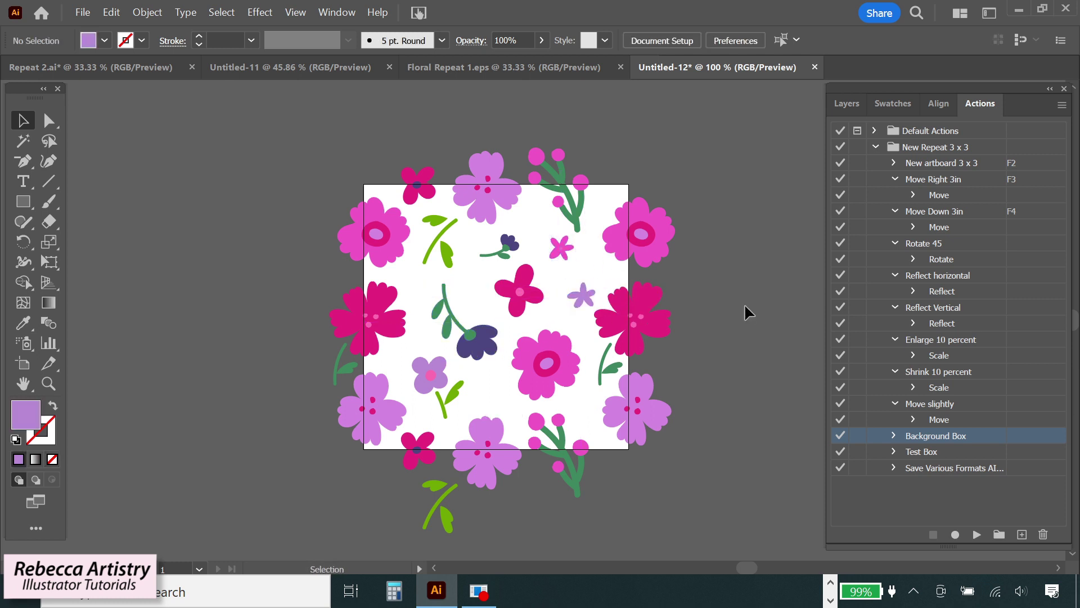
Step: Select both berry sprigs on the artboard's top and bottom edges and shift them slightly right together, then deselect
left_click(570, 217)
left_click(578, 449, "shift")
left_click_drag(577, 449, 589, 449)
left_click(768, 415)
key("ctrl+minus")
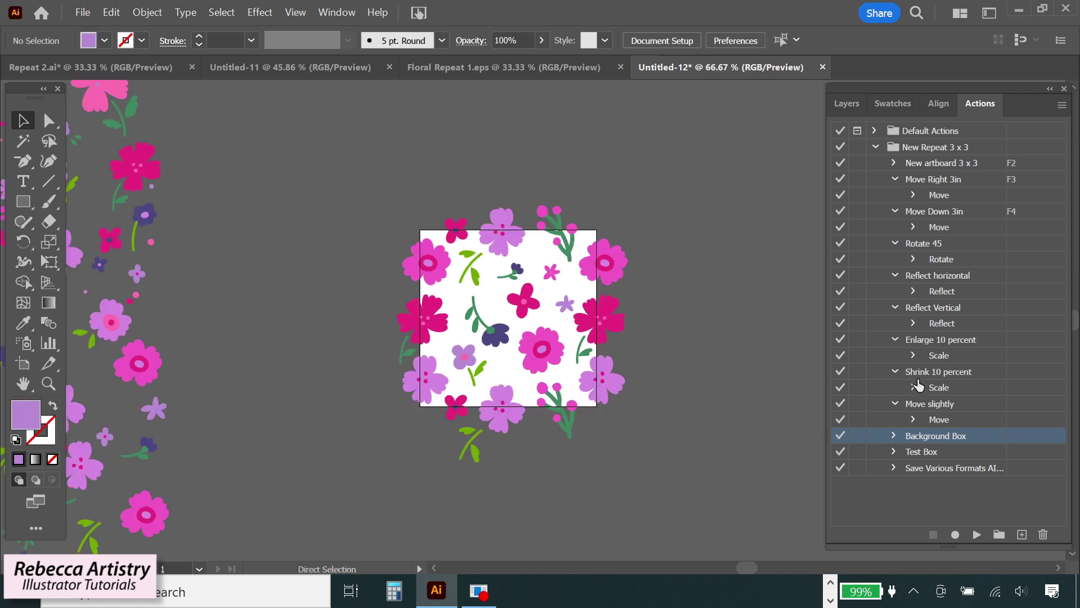
Step: Set the fill colour to black with RGB values 0, 0, 0
left_click(893, 103)
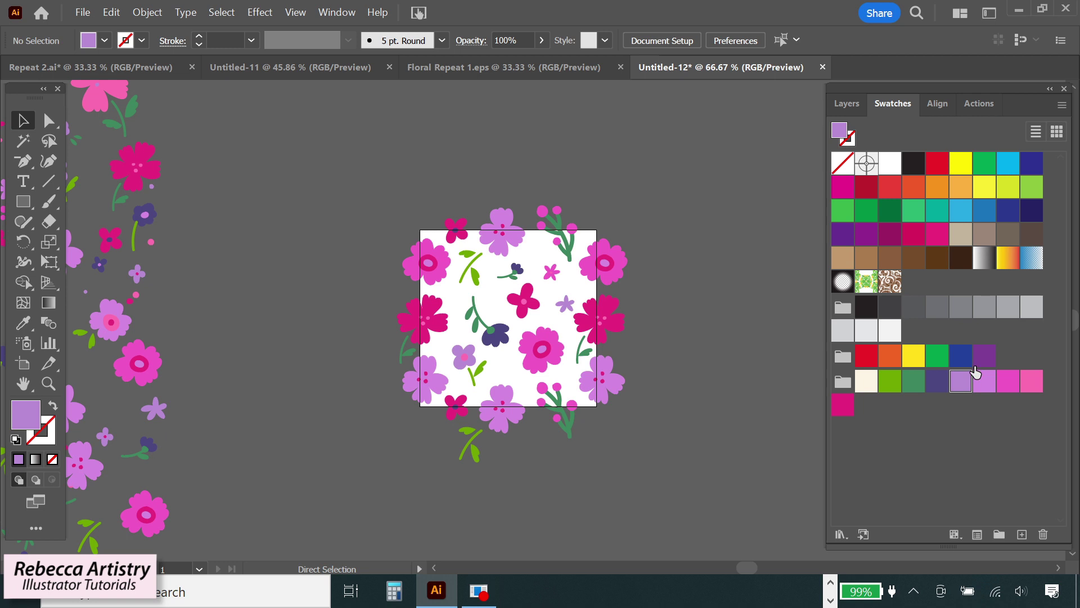
left_click(935, 385)
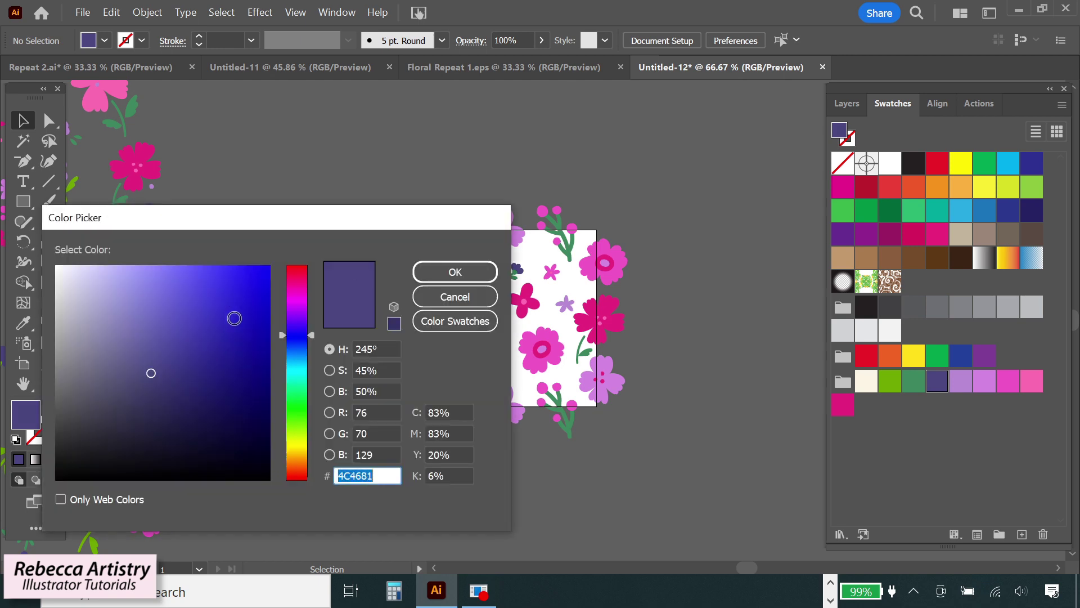
left_click(376, 413)
type("0")
key("Tab")
type("0")
key("Tab")
type("0")
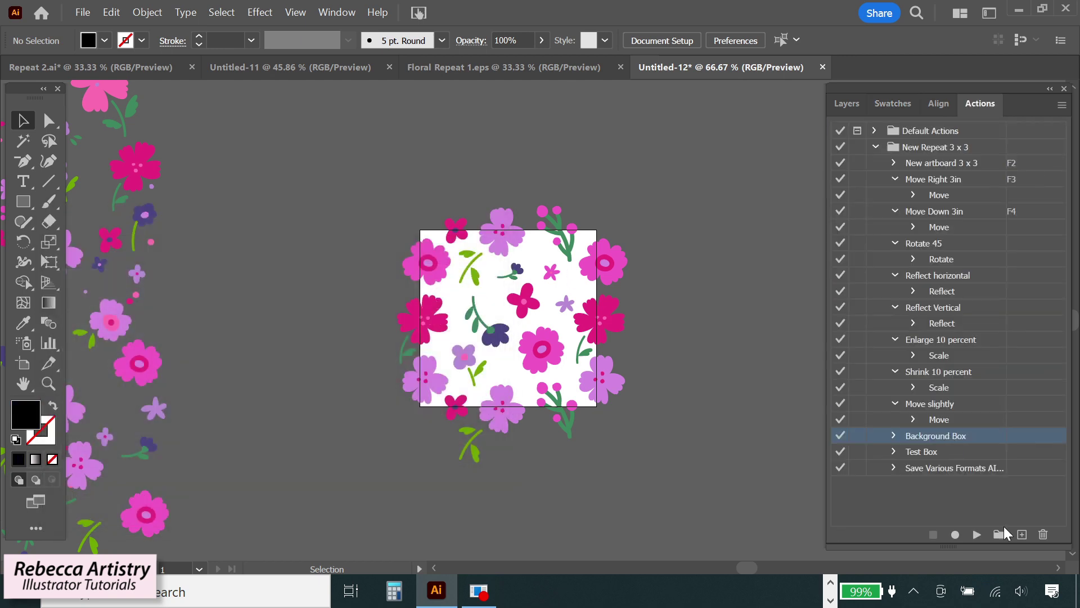
Step: Play the Background Box action to place a black box behind the motifs, and expand Layer 1 to inspect the rectangles
left_click(977, 535)
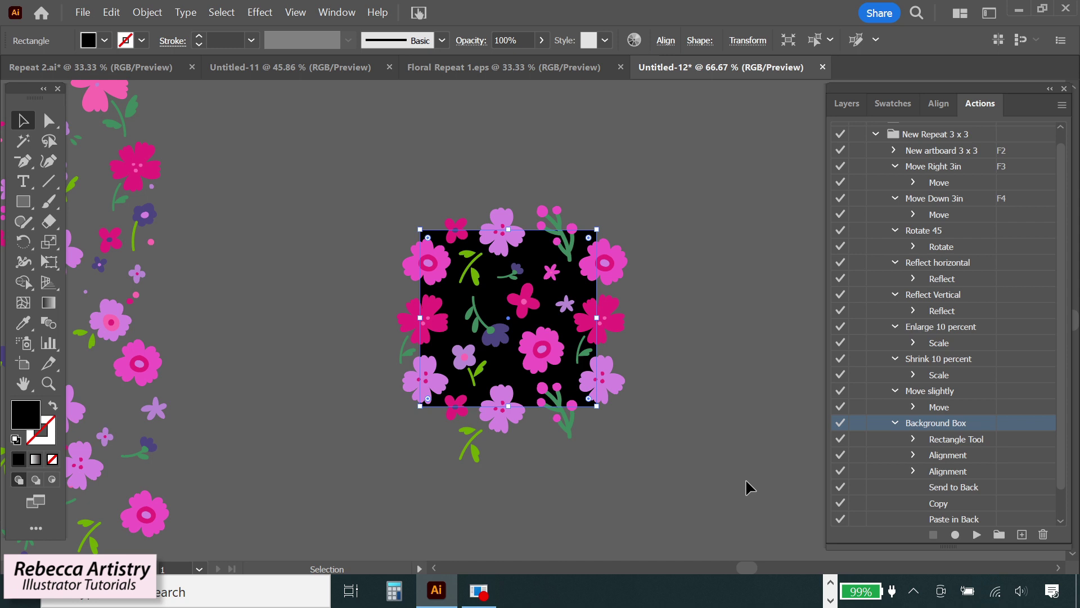
left_click(896, 423)
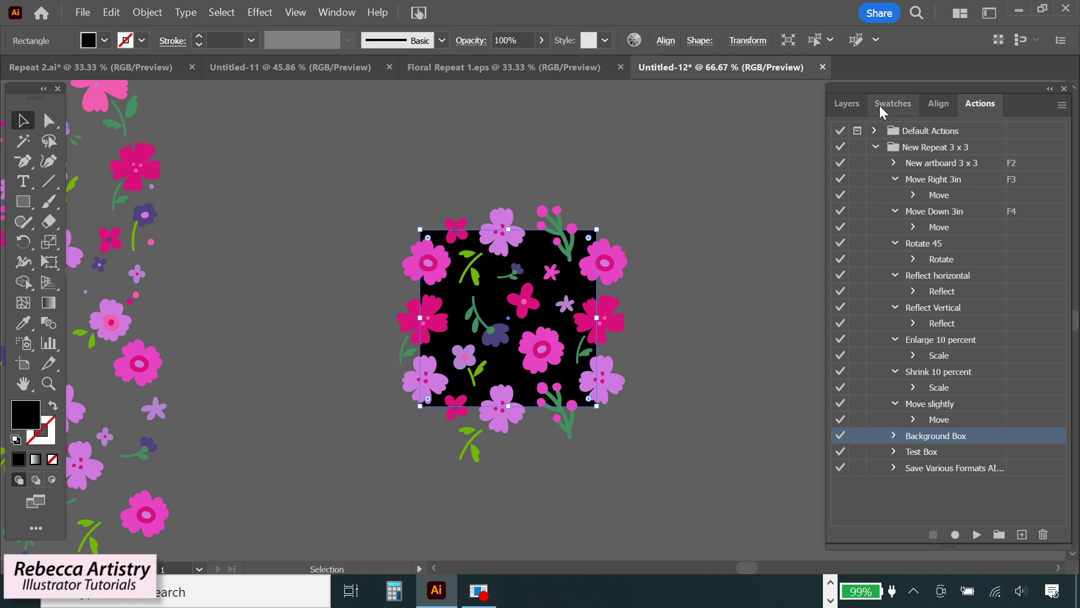
left_click(847, 105)
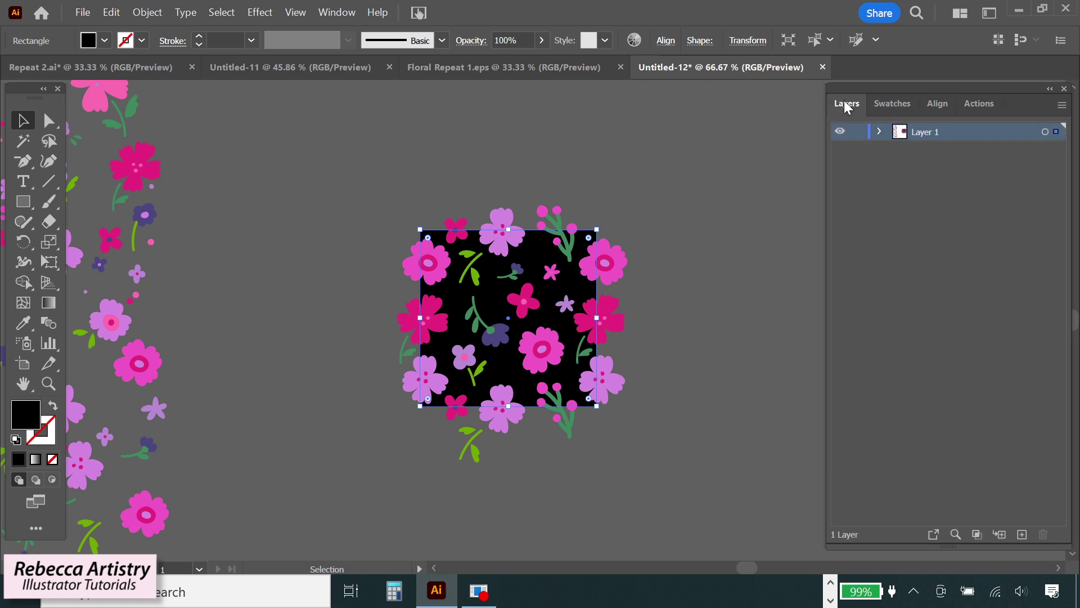
left_click(880, 132)
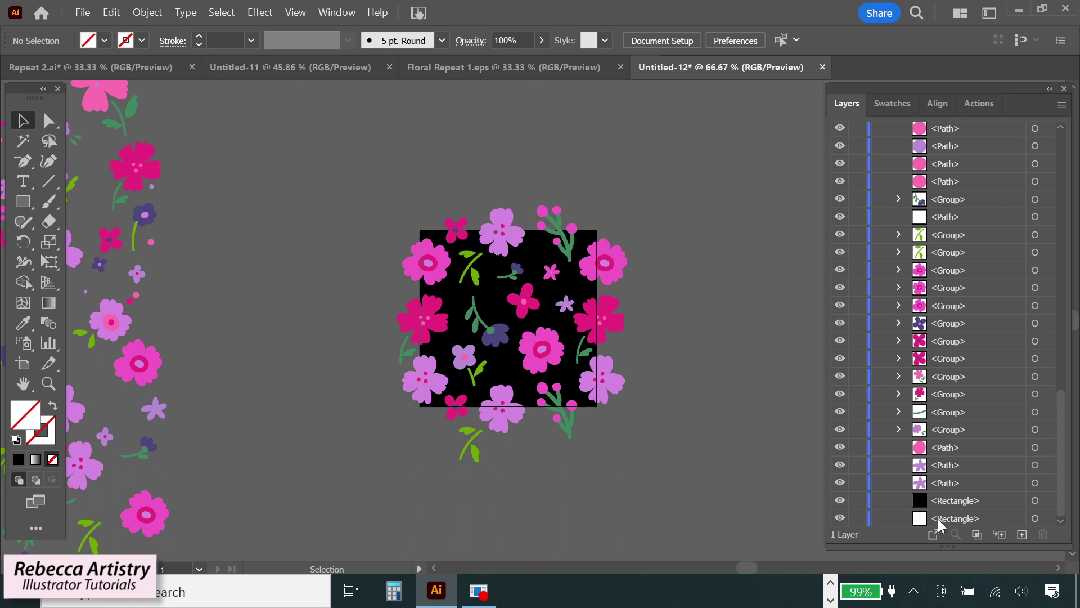
Step: Select the whole tile with its background boxes and add it to the swatches as a pattern, then deselect
left_click(893, 104)
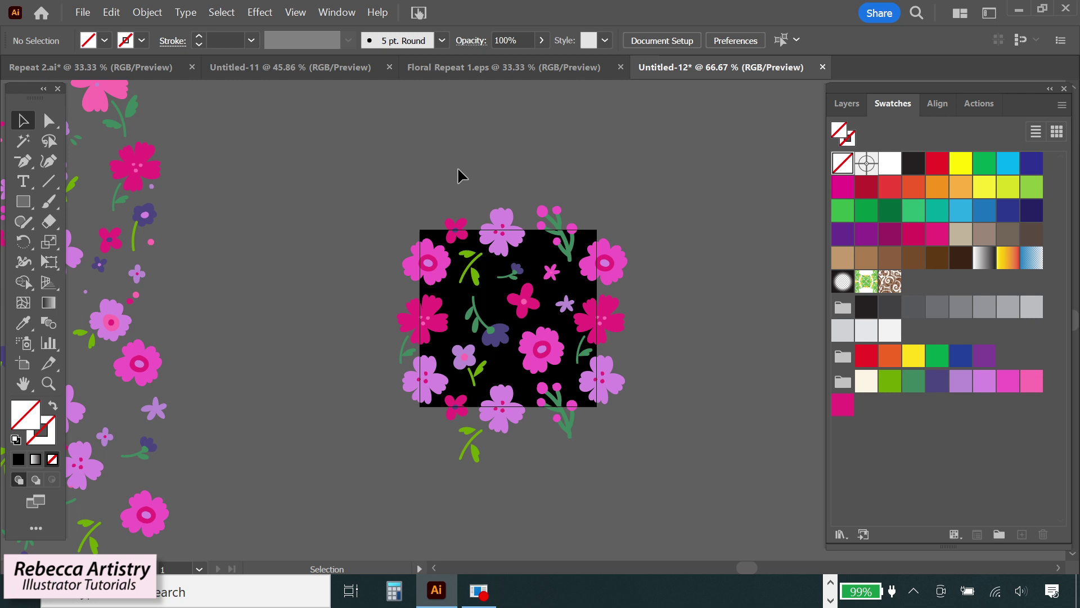
left_click_drag(680, 472, 900, 446)
left_click(736, 319)
left_click_drag(747, 566, 751, 566)
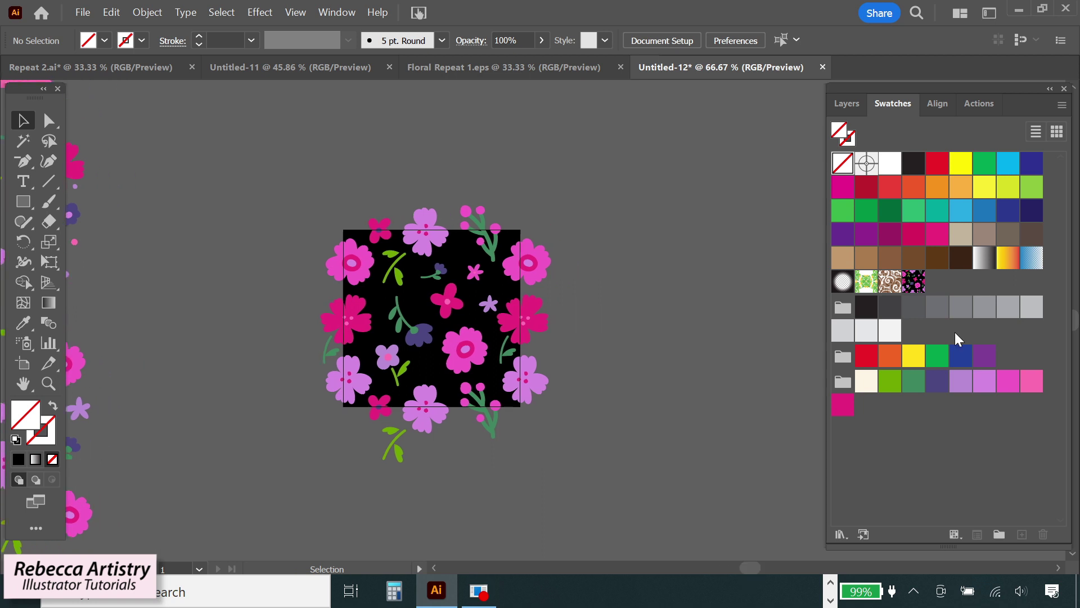
Step: Choose the new floral pattern swatch as the fill and play the Test Box action to preview the repeat
left_click(969, 104)
left_click(924, 453)
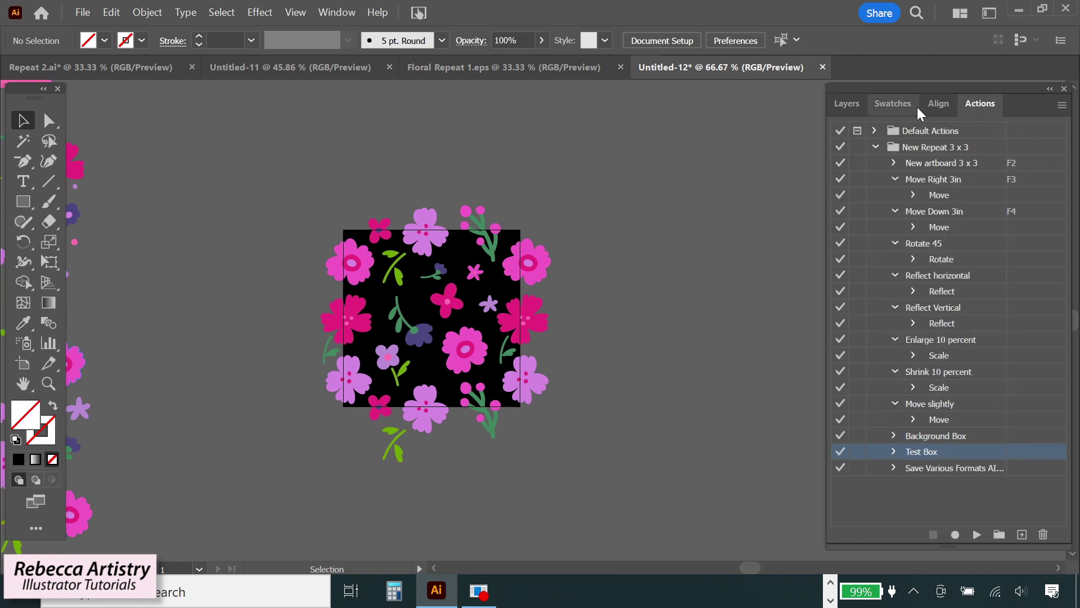
left_click(891, 104)
left_click(913, 281)
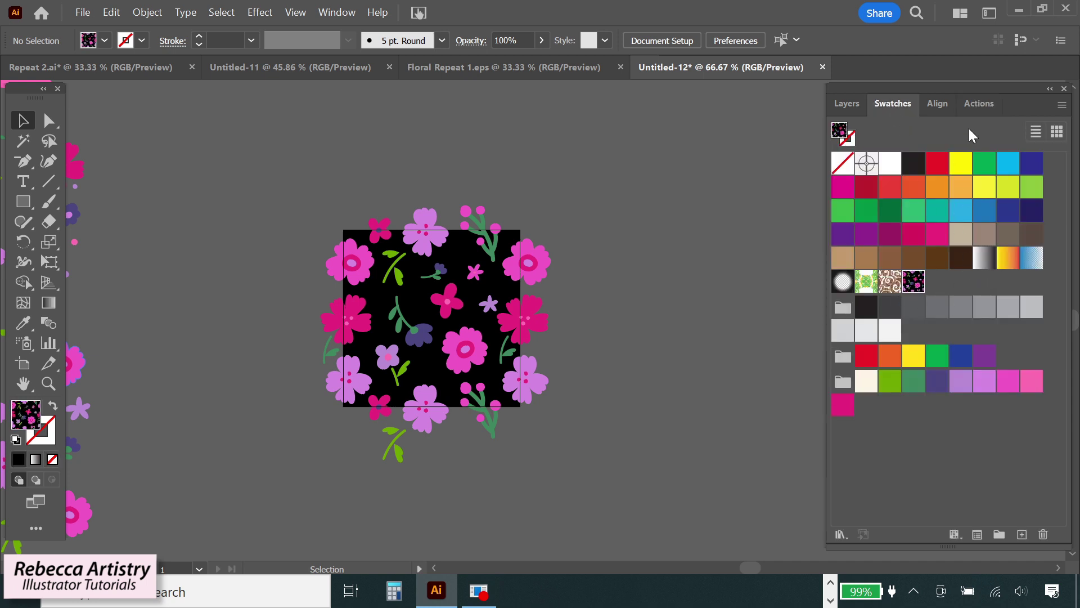
left_click(982, 105)
left_click(976, 535)
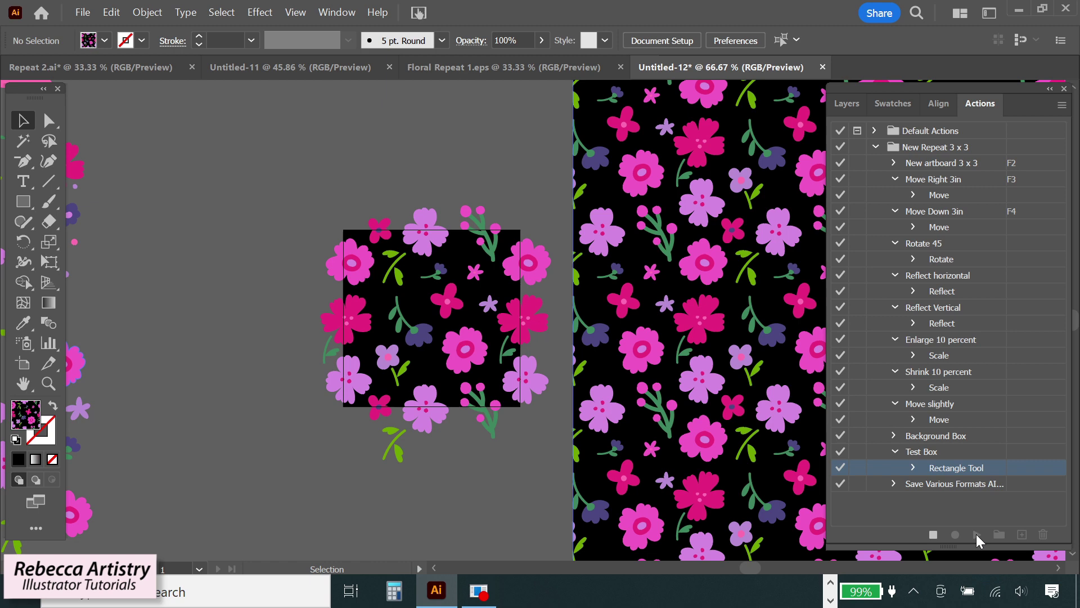
Step: Examine the floral pattern fill in the test rectangle up close for repeat errors, then return to the overall view
left_click(1059, 569)
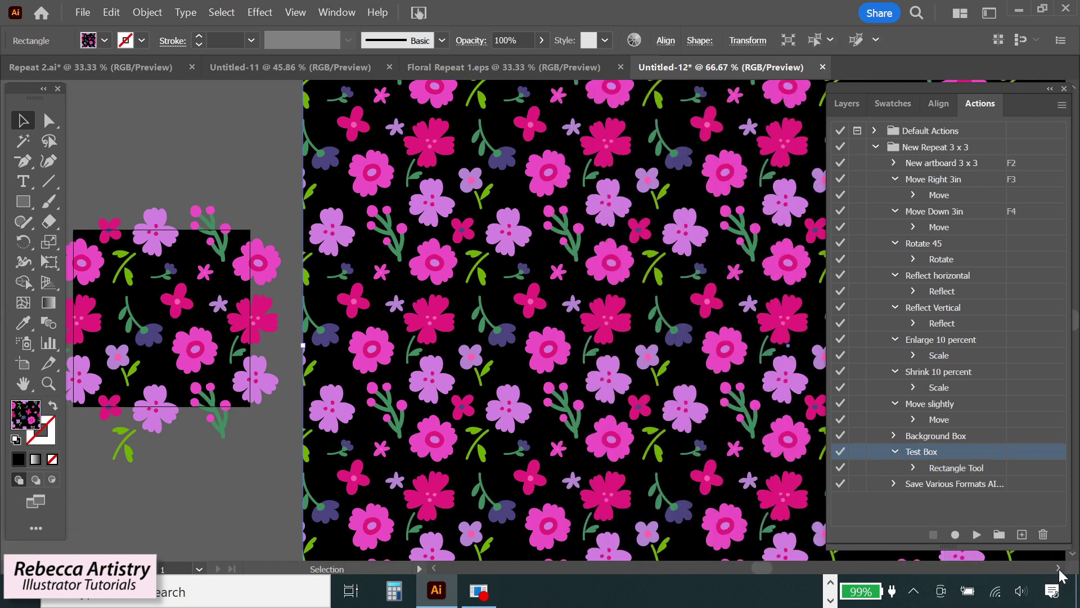
scroll(532, 270, "up", 4)
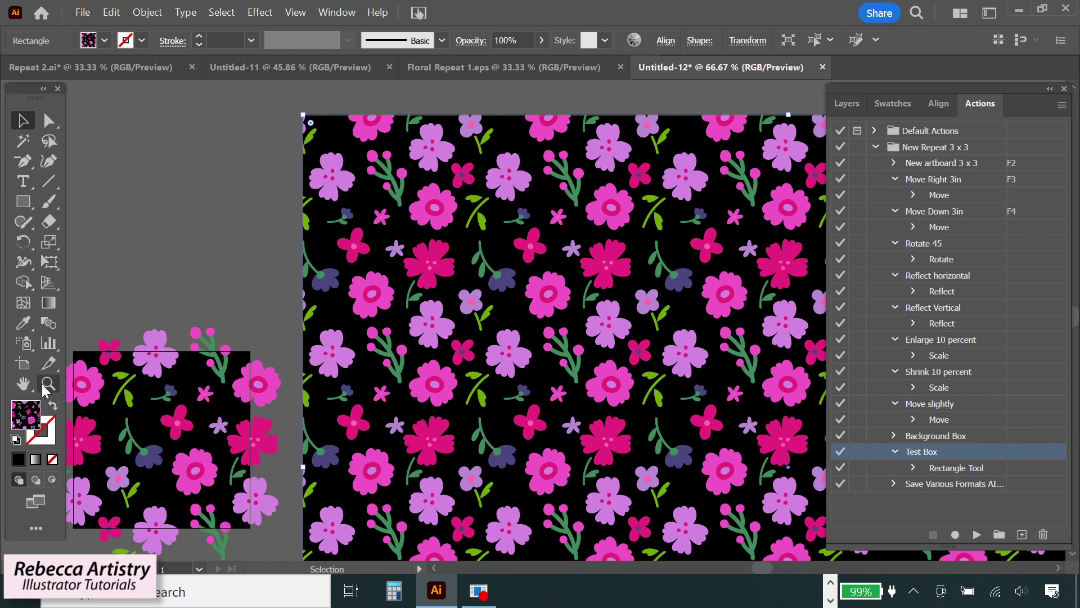
left_click(47, 384)
left_click(490, 278)
left_click(624, 343)
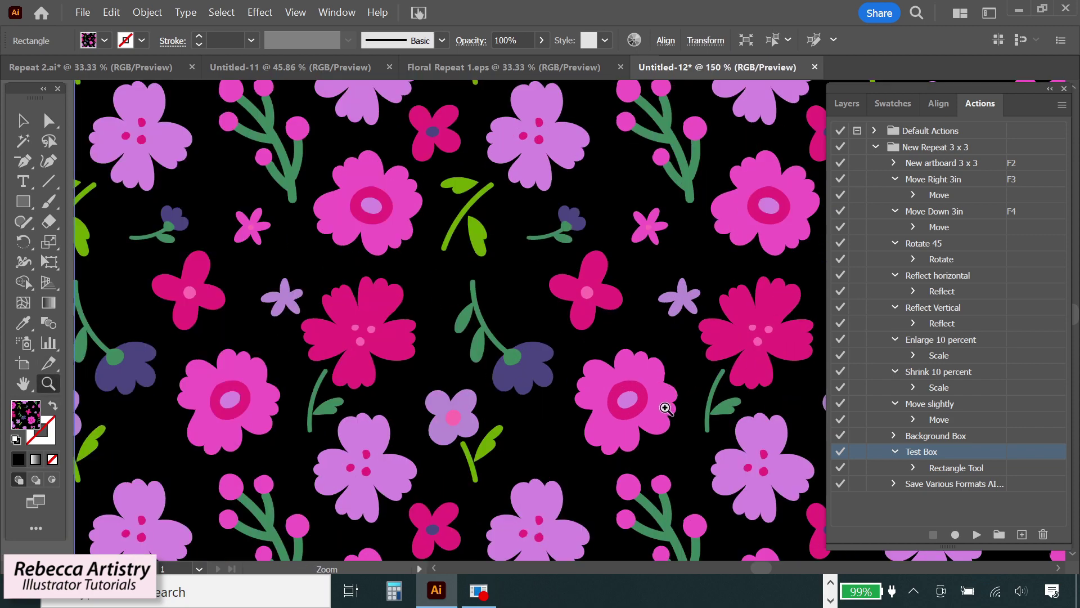
scroll(665, 408, "down", 8)
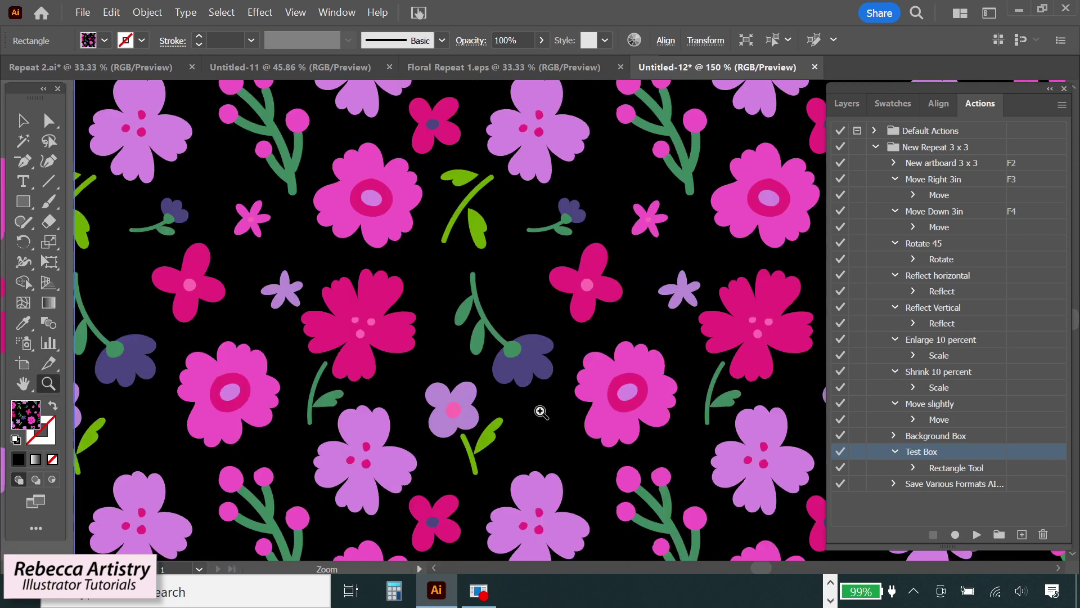
scroll(495, 413, "down", 1)
key("ctrl+minus")
key("ctrl+minus")
key("ctrl+minus")
key("ctrl+minus")
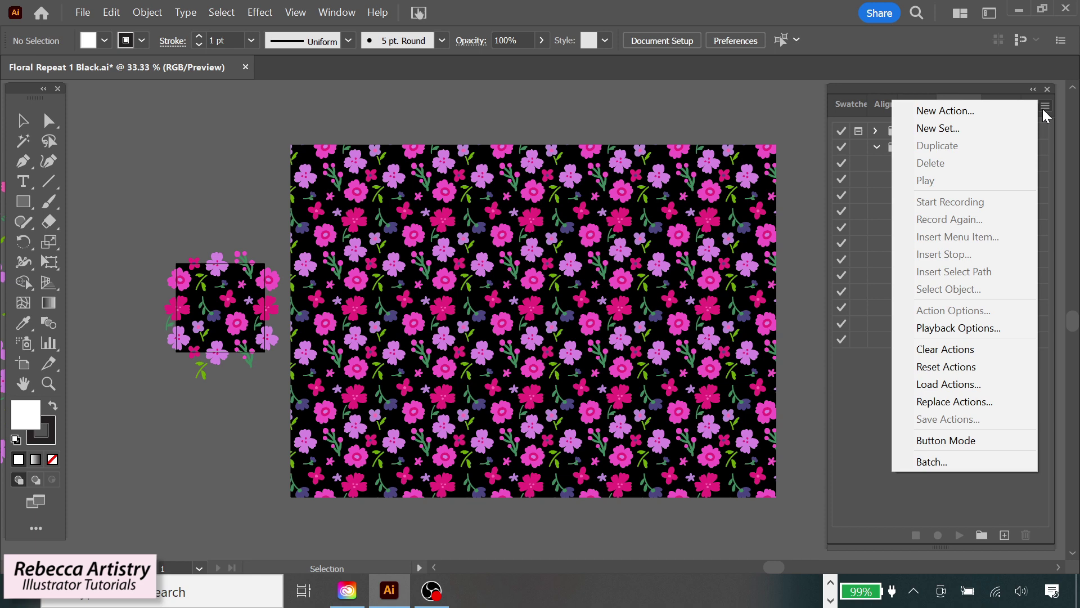
Step: Open the settings for a new action in the New Repeat 3 x 3 set and check its colour choices
left_click(977, 111)
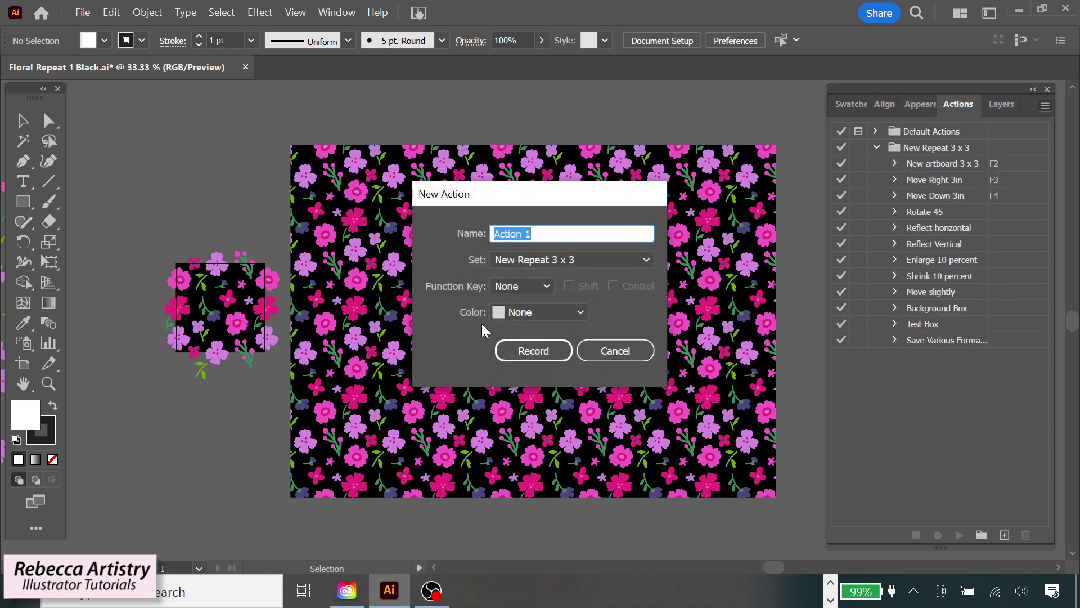
left_click(583, 310)
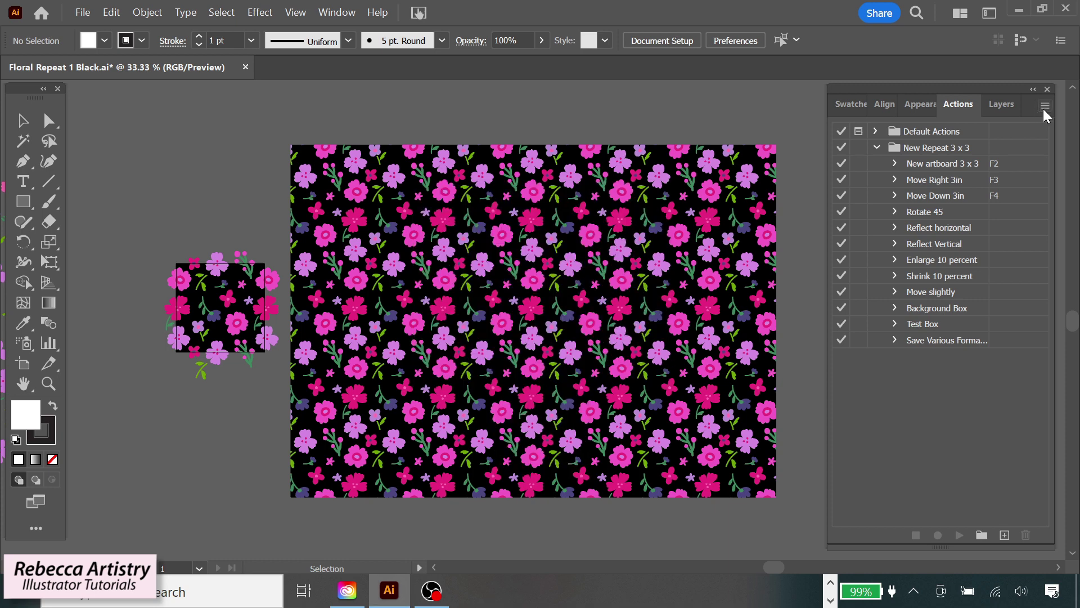
Step: Display the actions in Button Mode to view their colour coding, and return them to the normal list view
left_click(1044, 106)
left_click(970, 438)
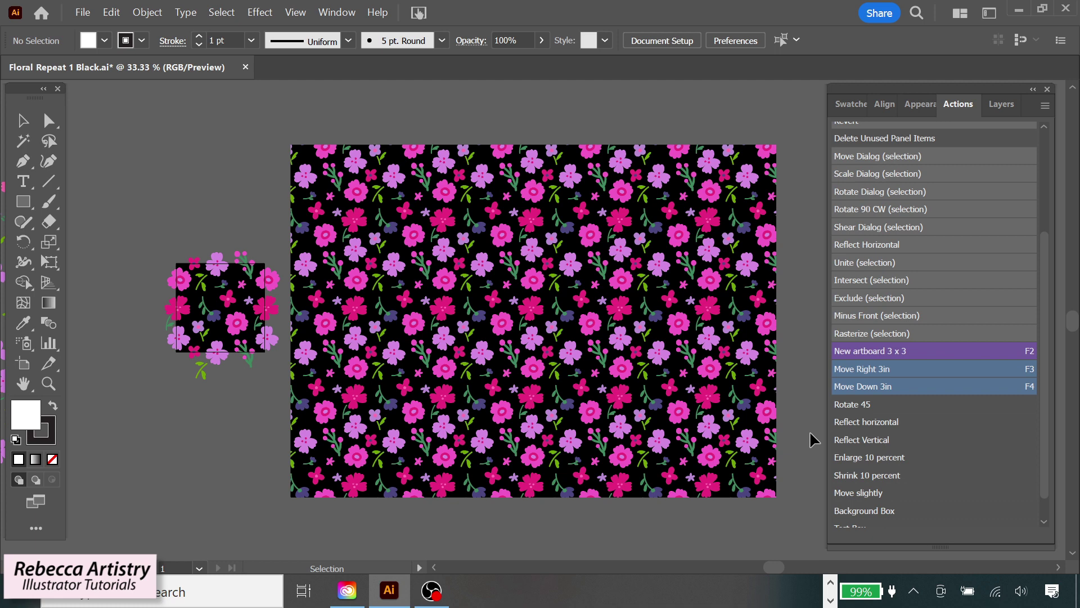
scroll(809, 431, "down", 1)
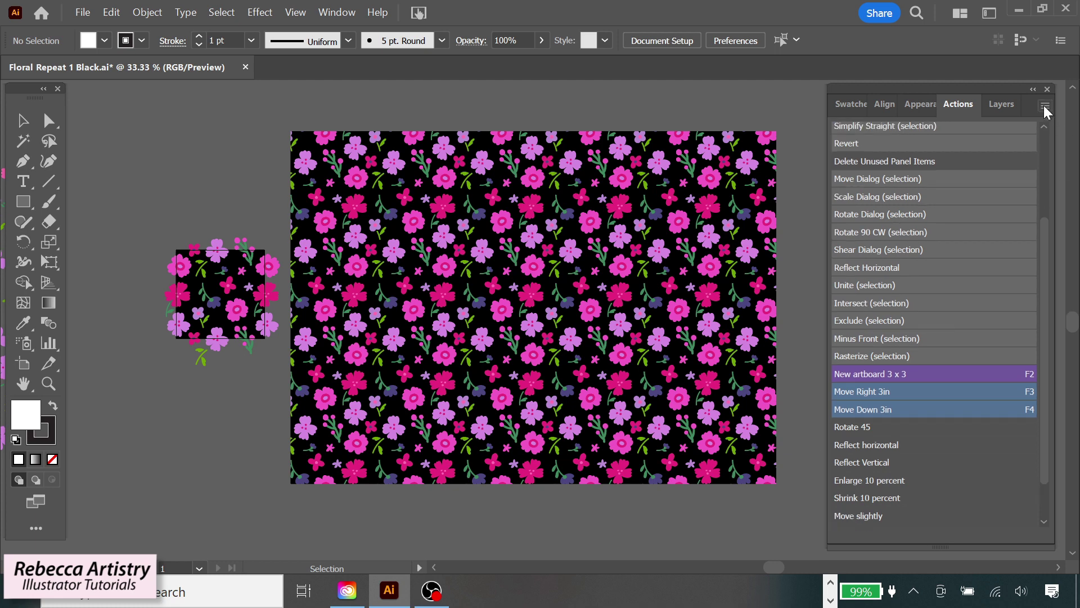
left_click(1045, 106)
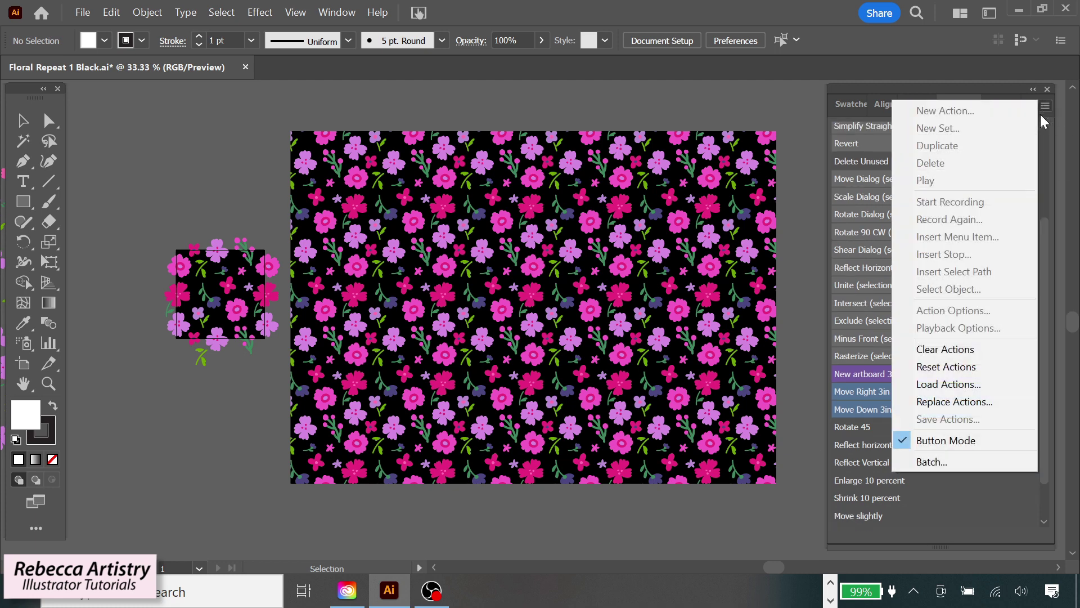
left_click(946, 440)
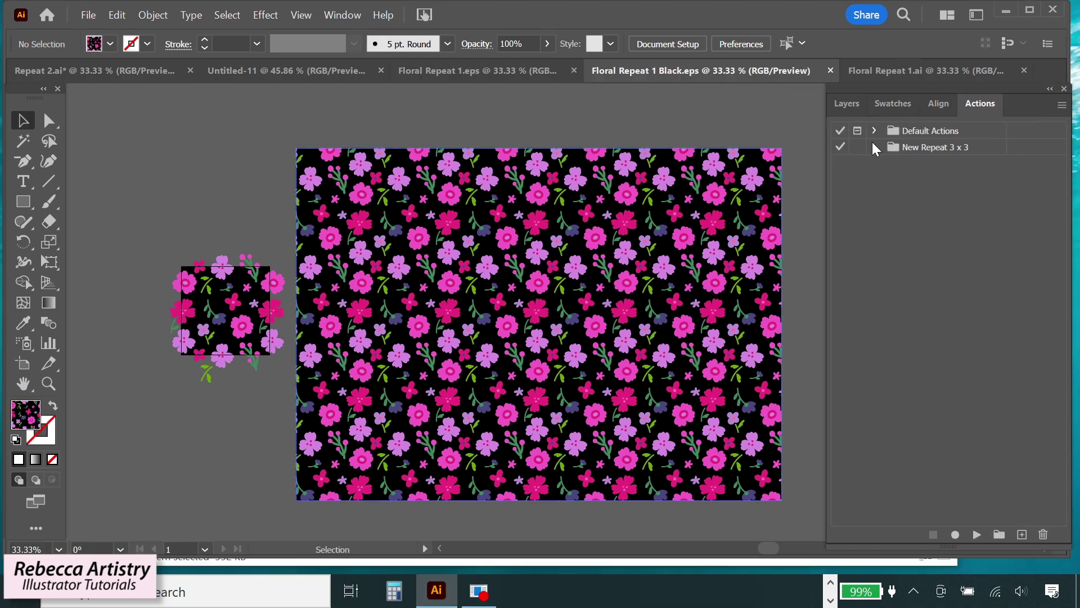
Step: Switch to the Floral Repeat 1.ai document and expand the New Repeat 3 x 3 action set to review its actions
left_click(916, 66)
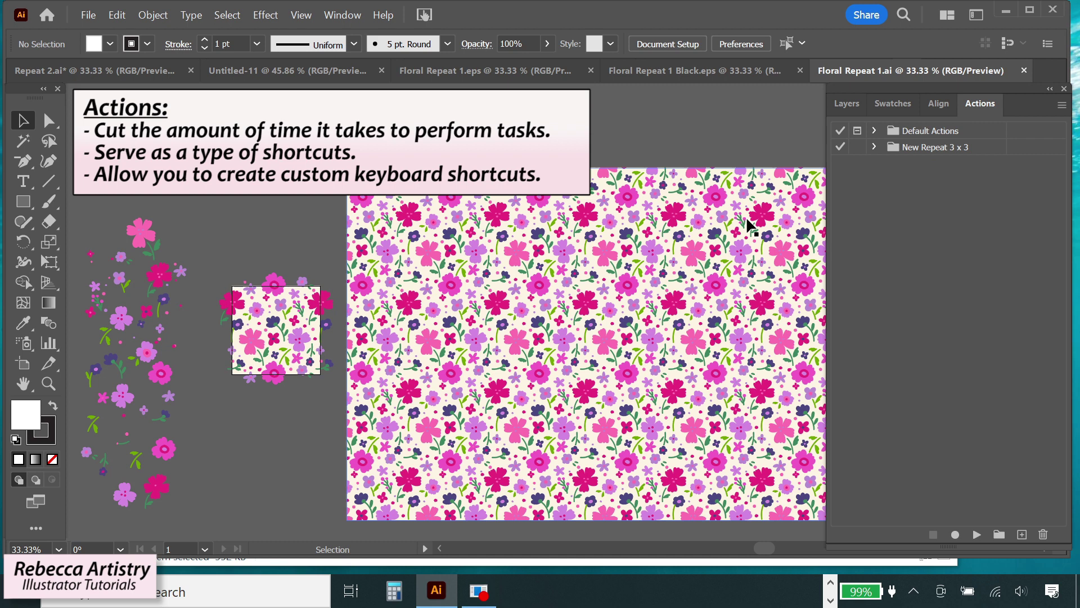
left_click(874, 147)
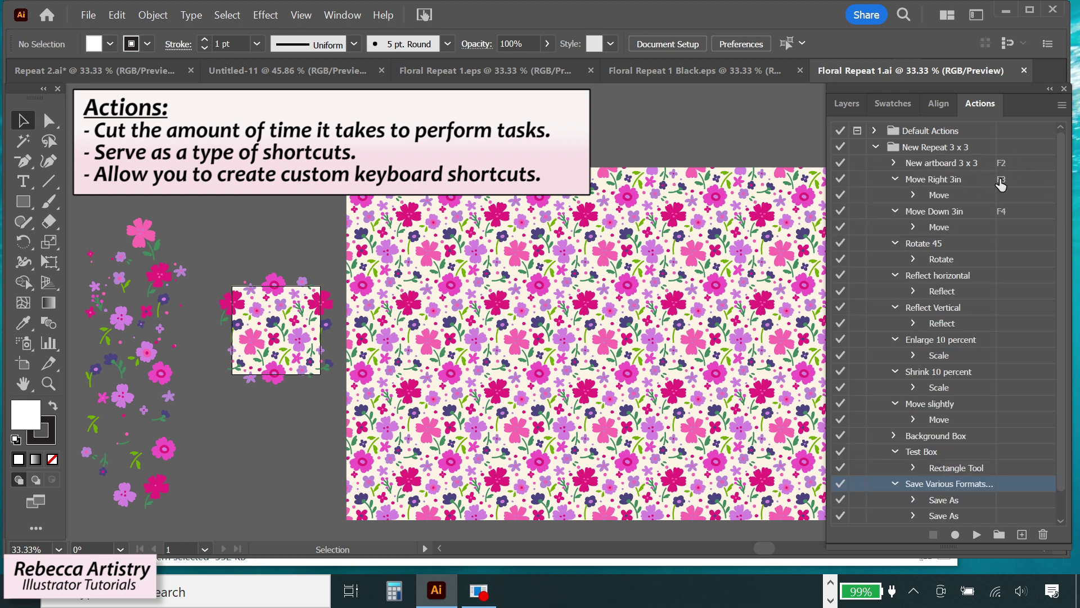